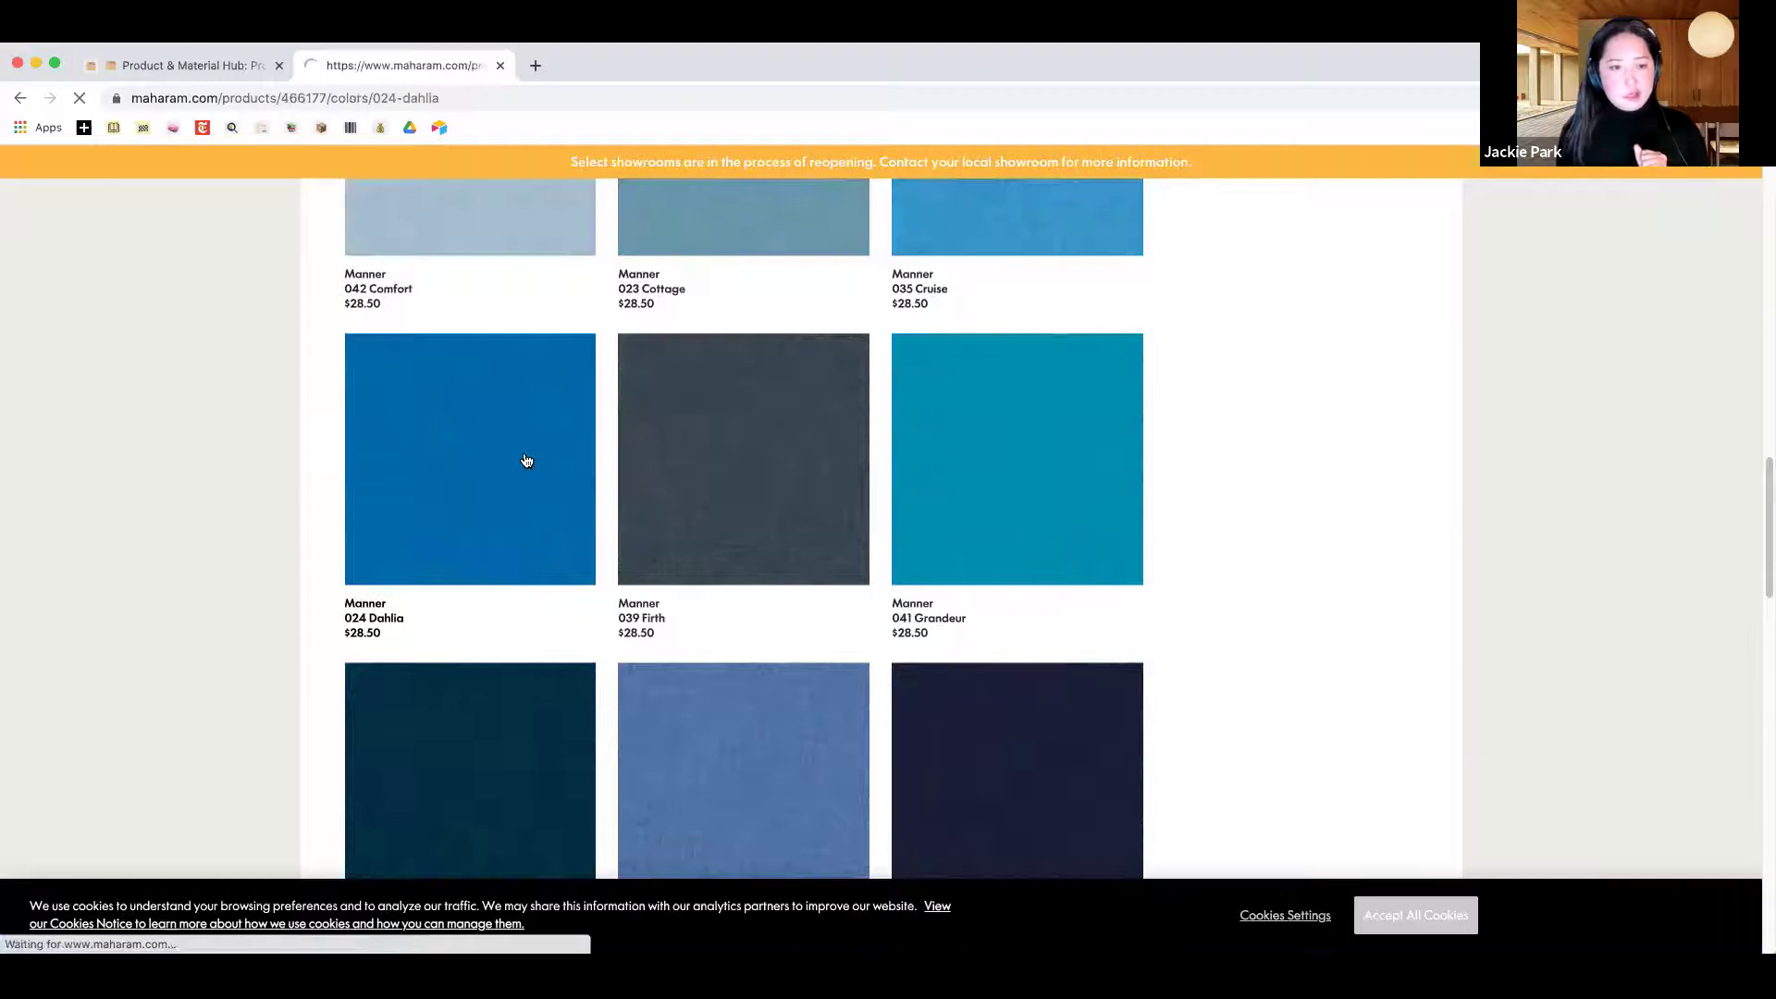
# Open the web clipper's Fabric form for the Manner 024 Dahlia textile page
pyautogui.scroll(-3, 1157, 361)
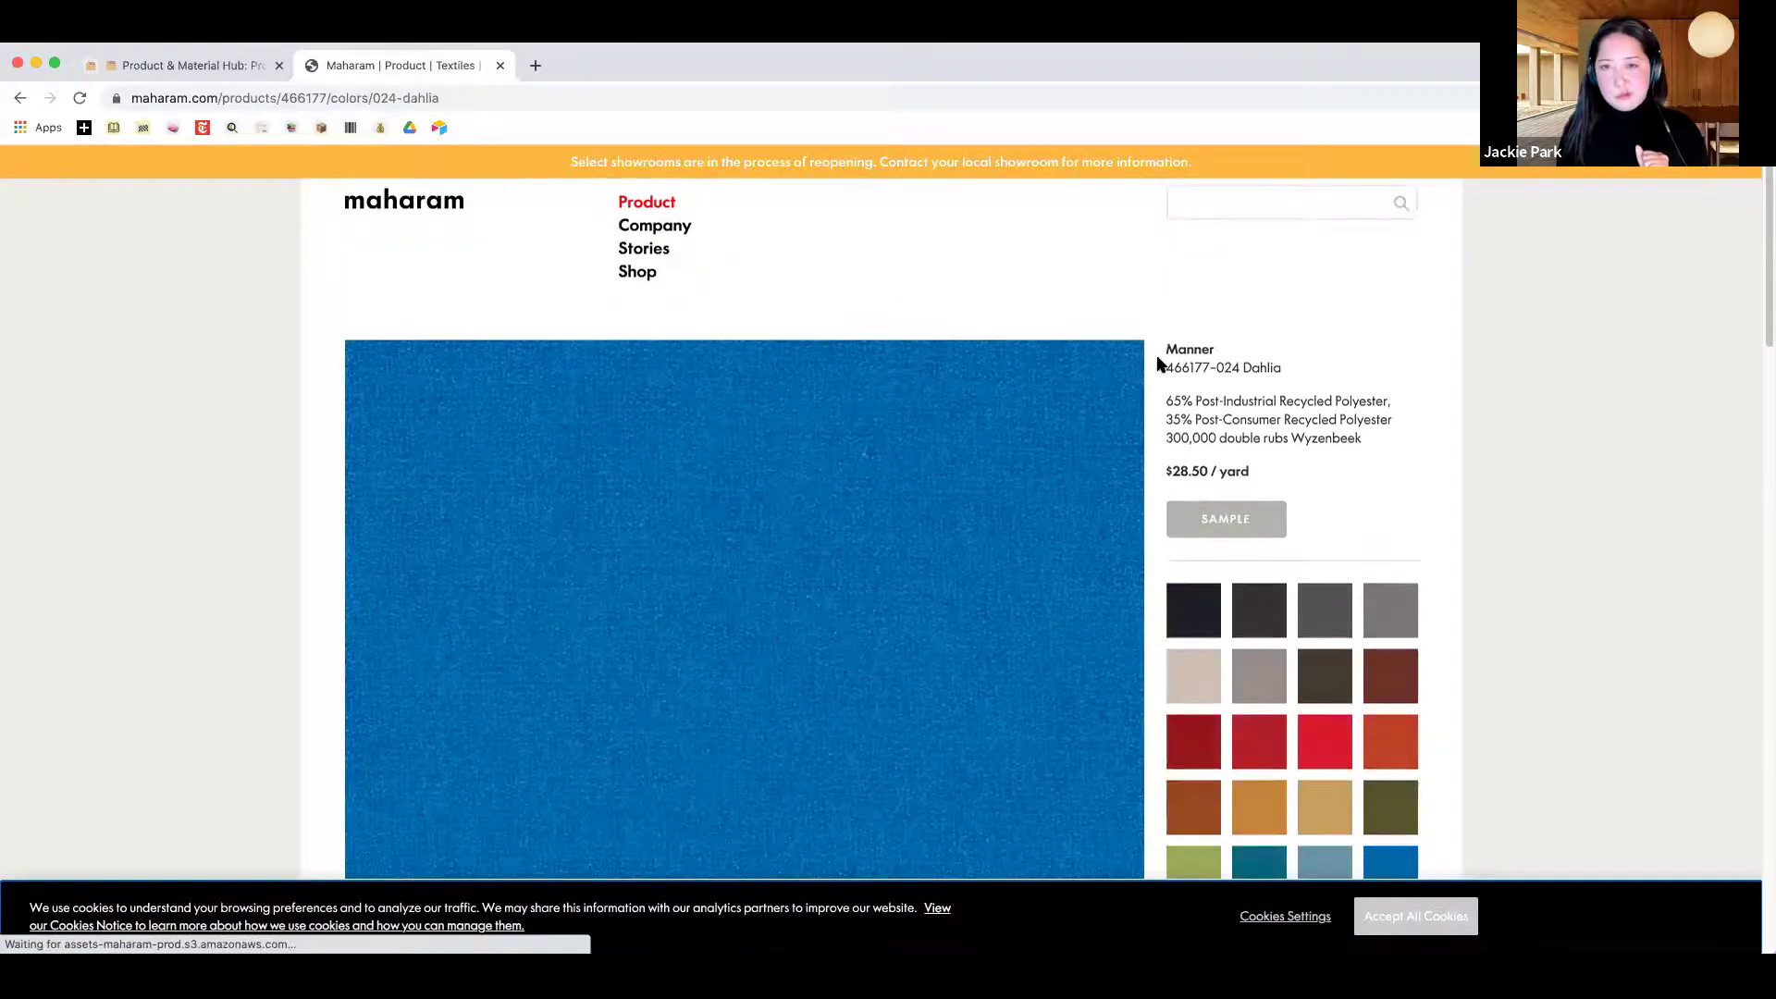
pyautogui.scroll(2, 1597, 296)
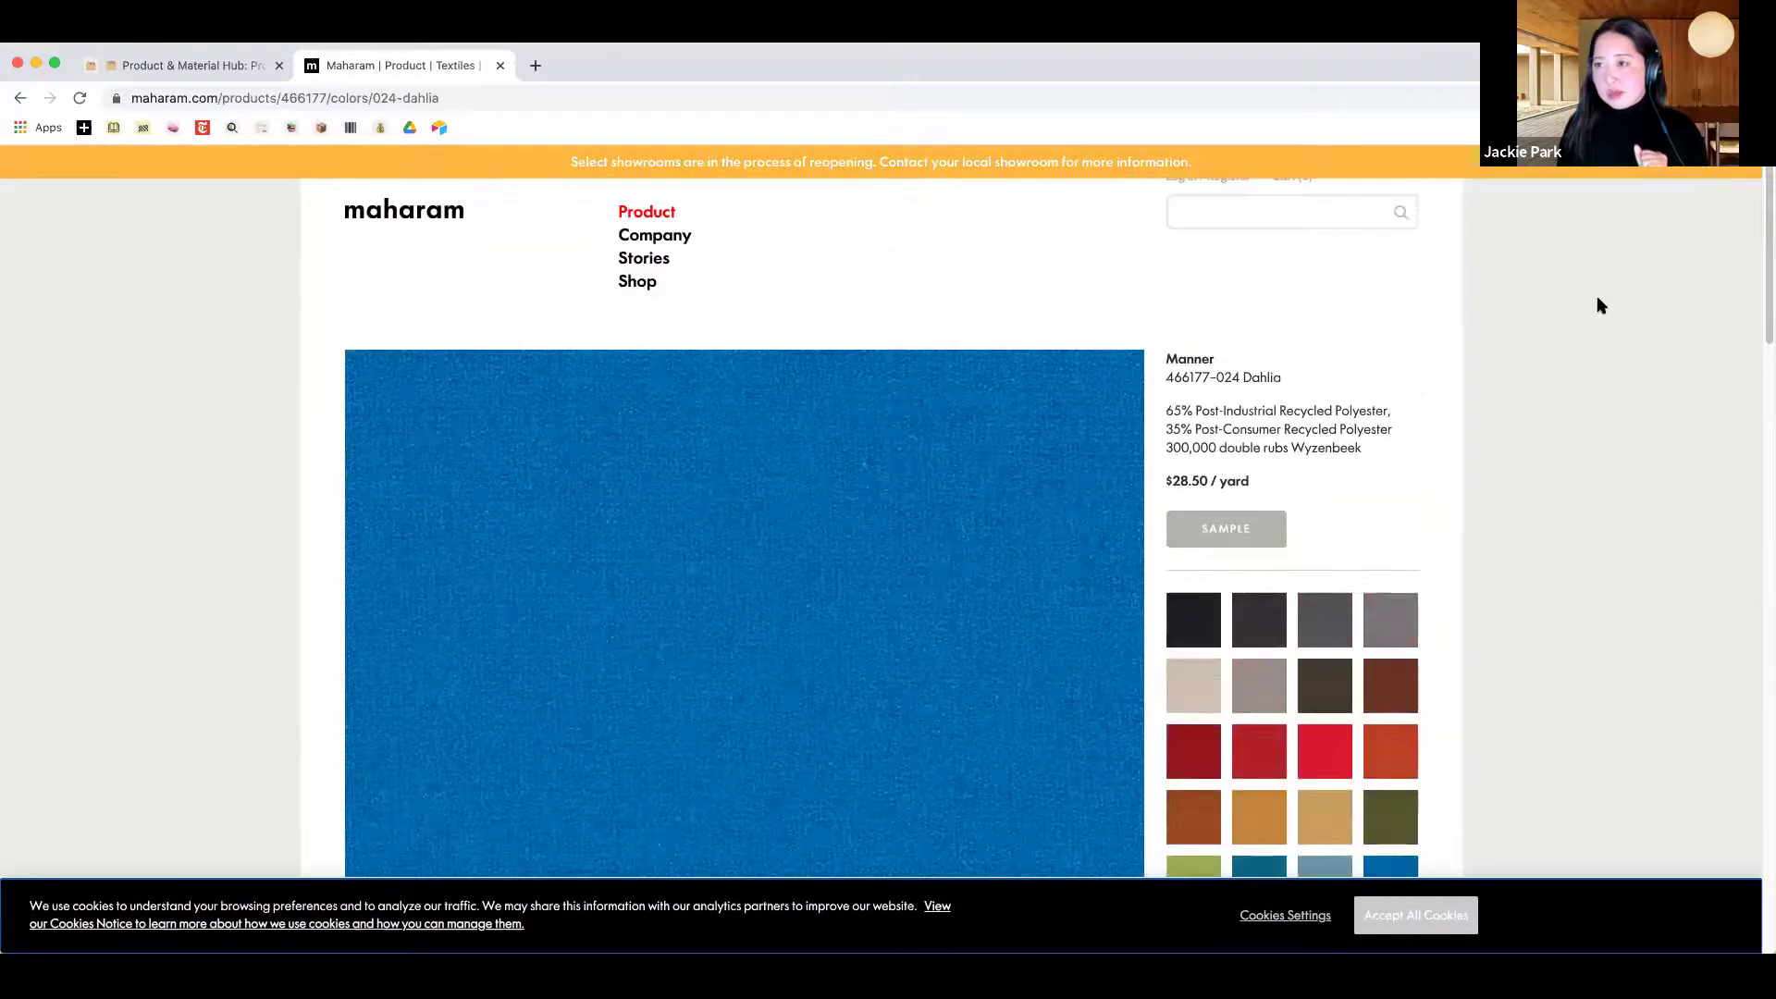
pyautogui.scroll(1, 1409, 285)
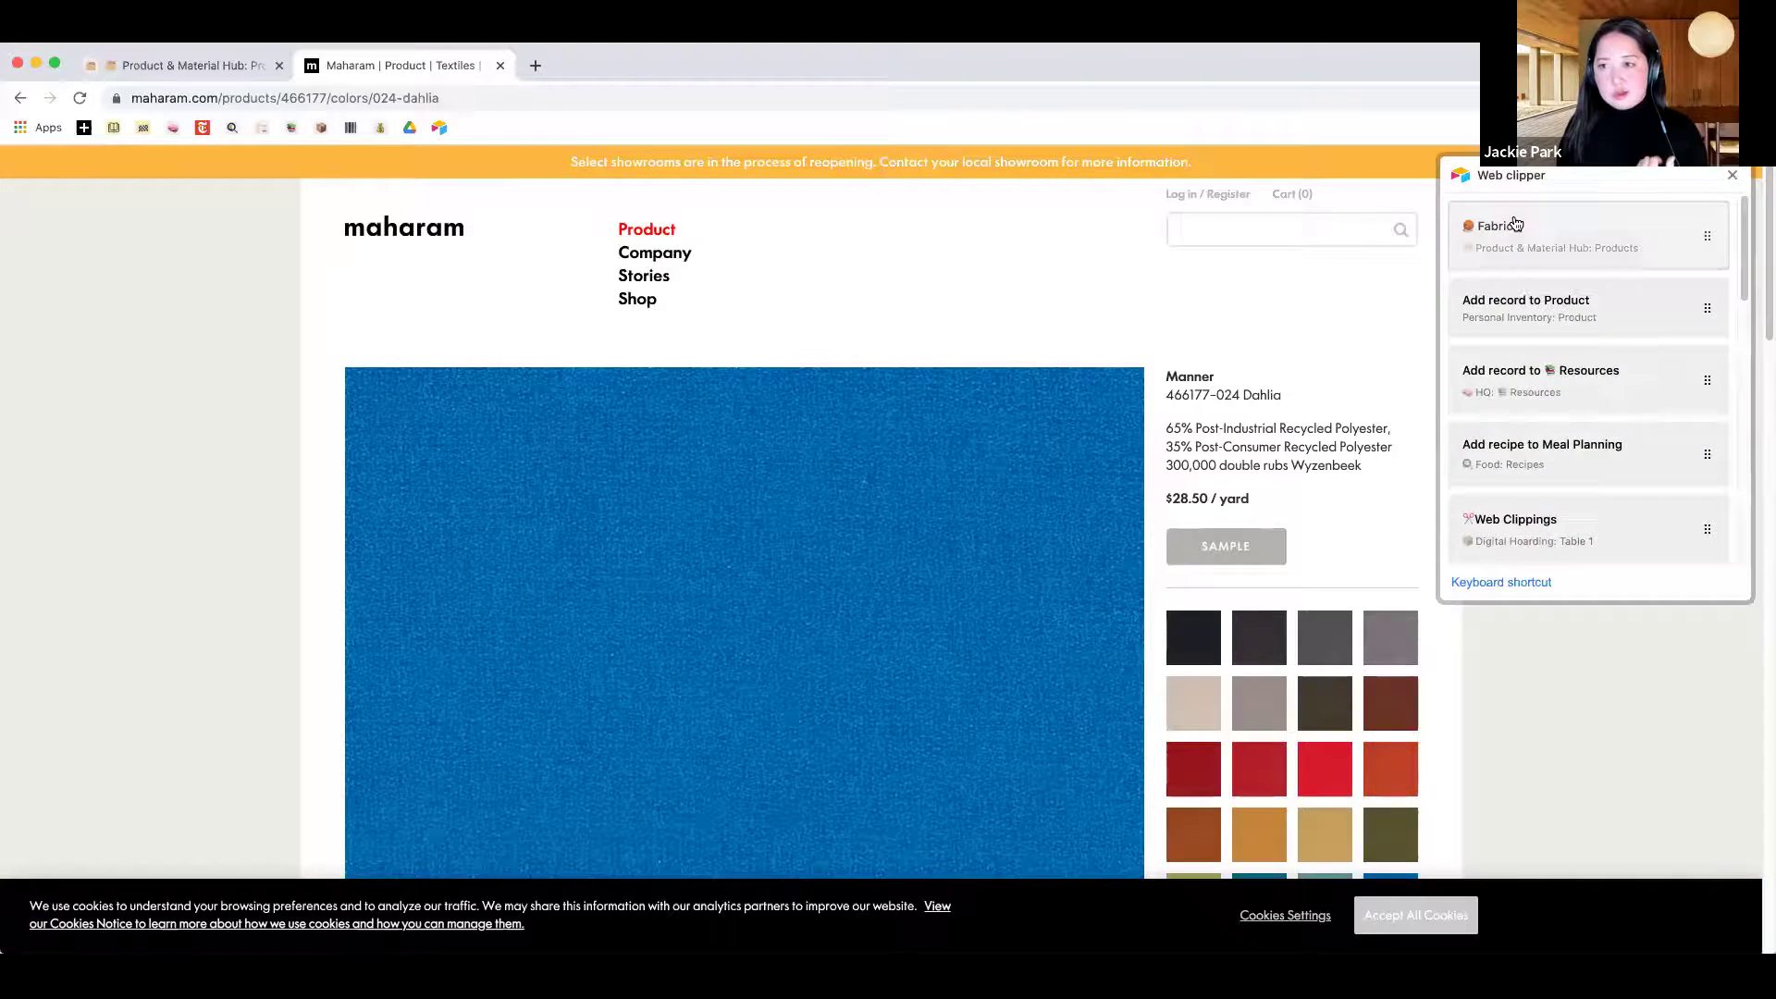
pyautogui.click(1517, 231)
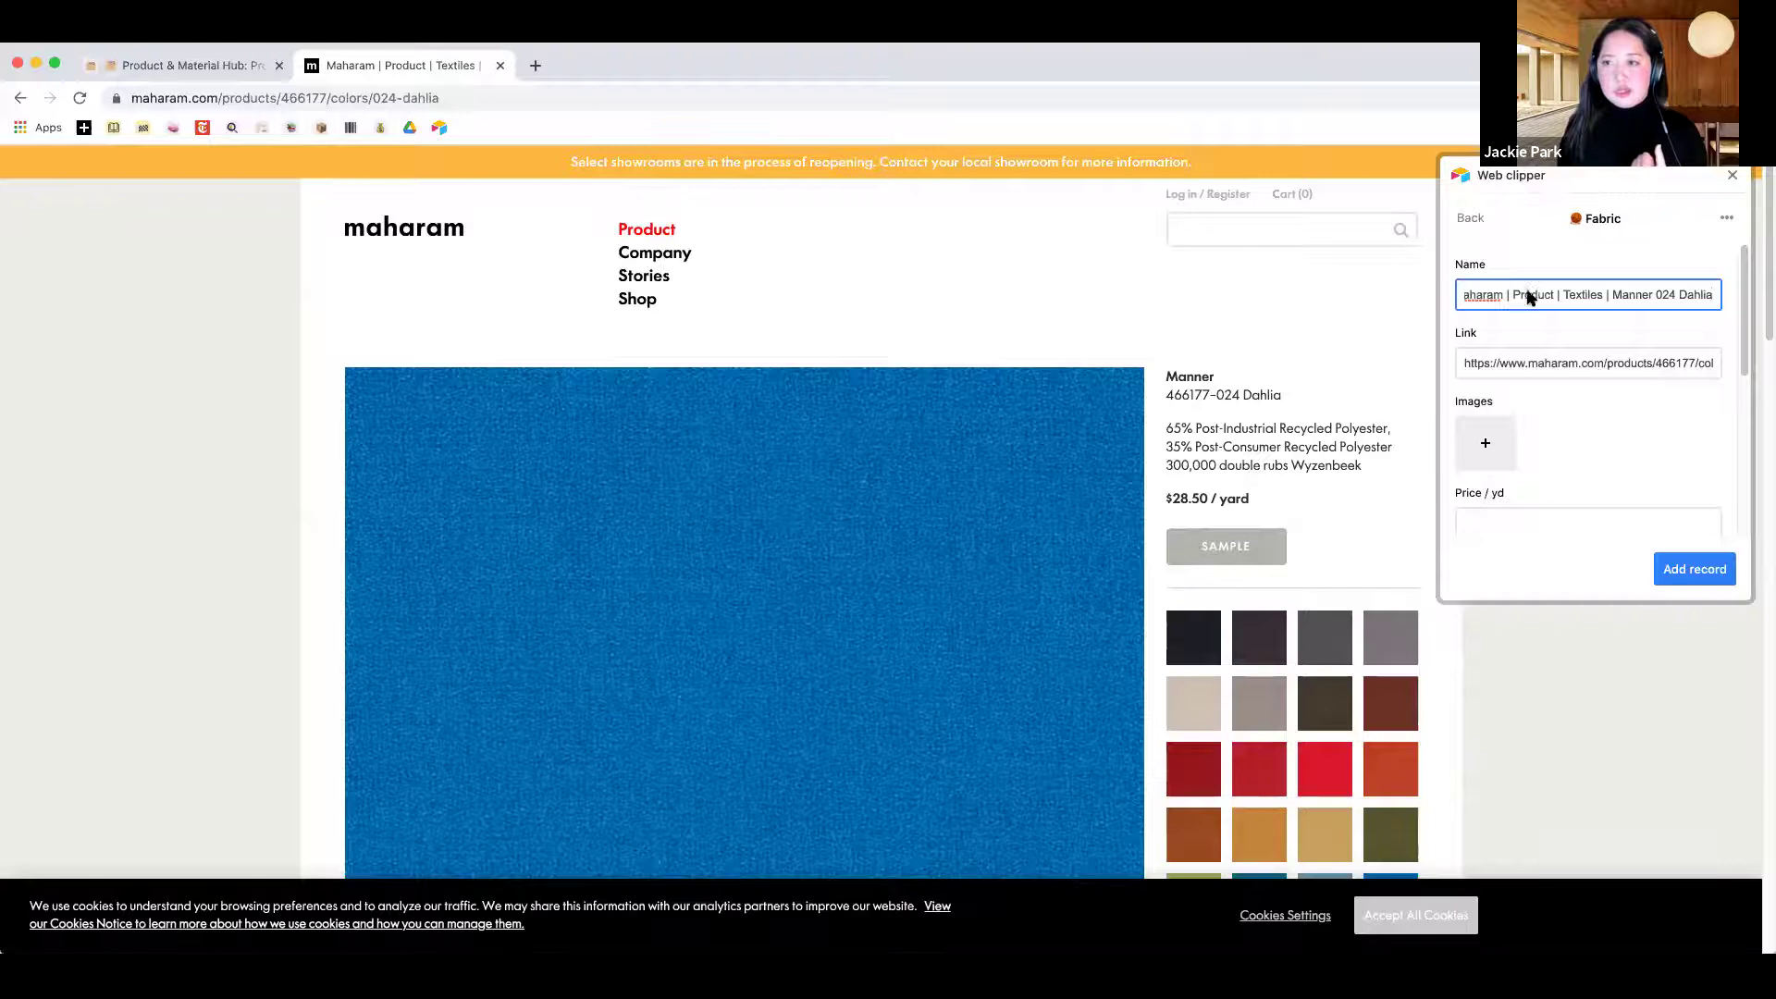
# Add the large blue Dahlia fabric swatch from the page to the record's images
pyautogui.scroll(-2, 1062, 524)
pyautogui.scroll(-2, 1073, 531)
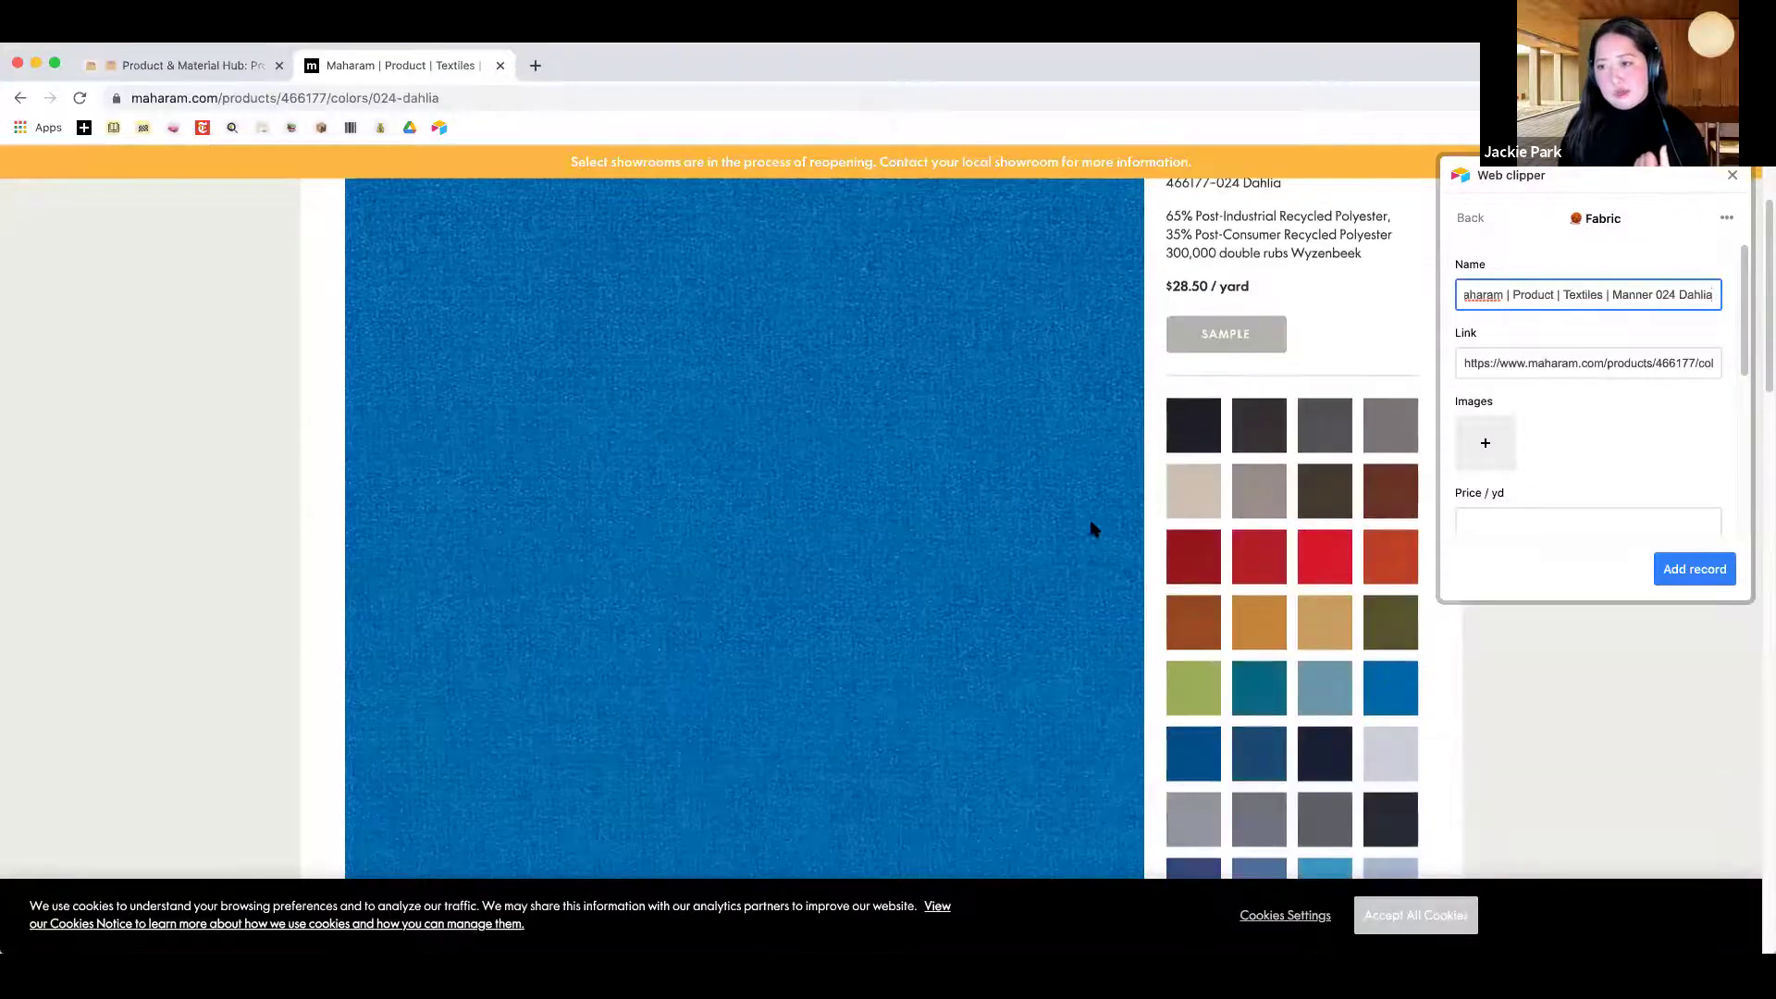
pyautogui.click(1486, 437)
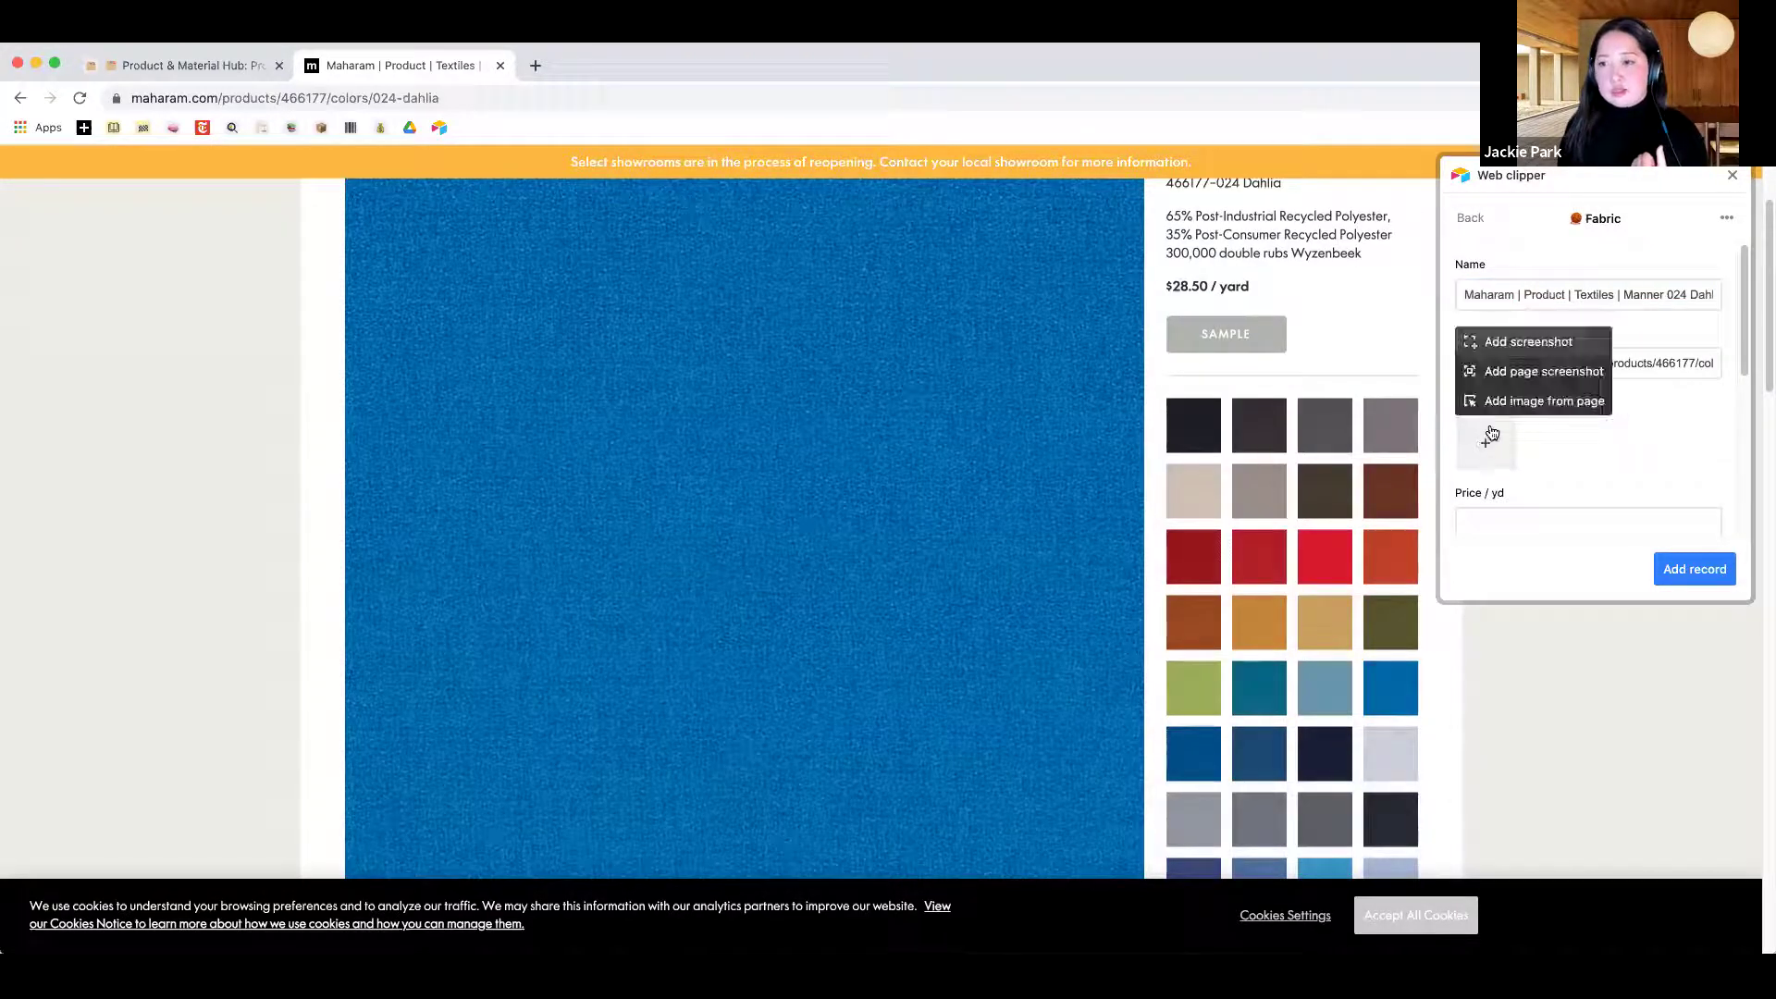
pyautogui.click(1549, 401)
pyautogui.click(1108, 454)
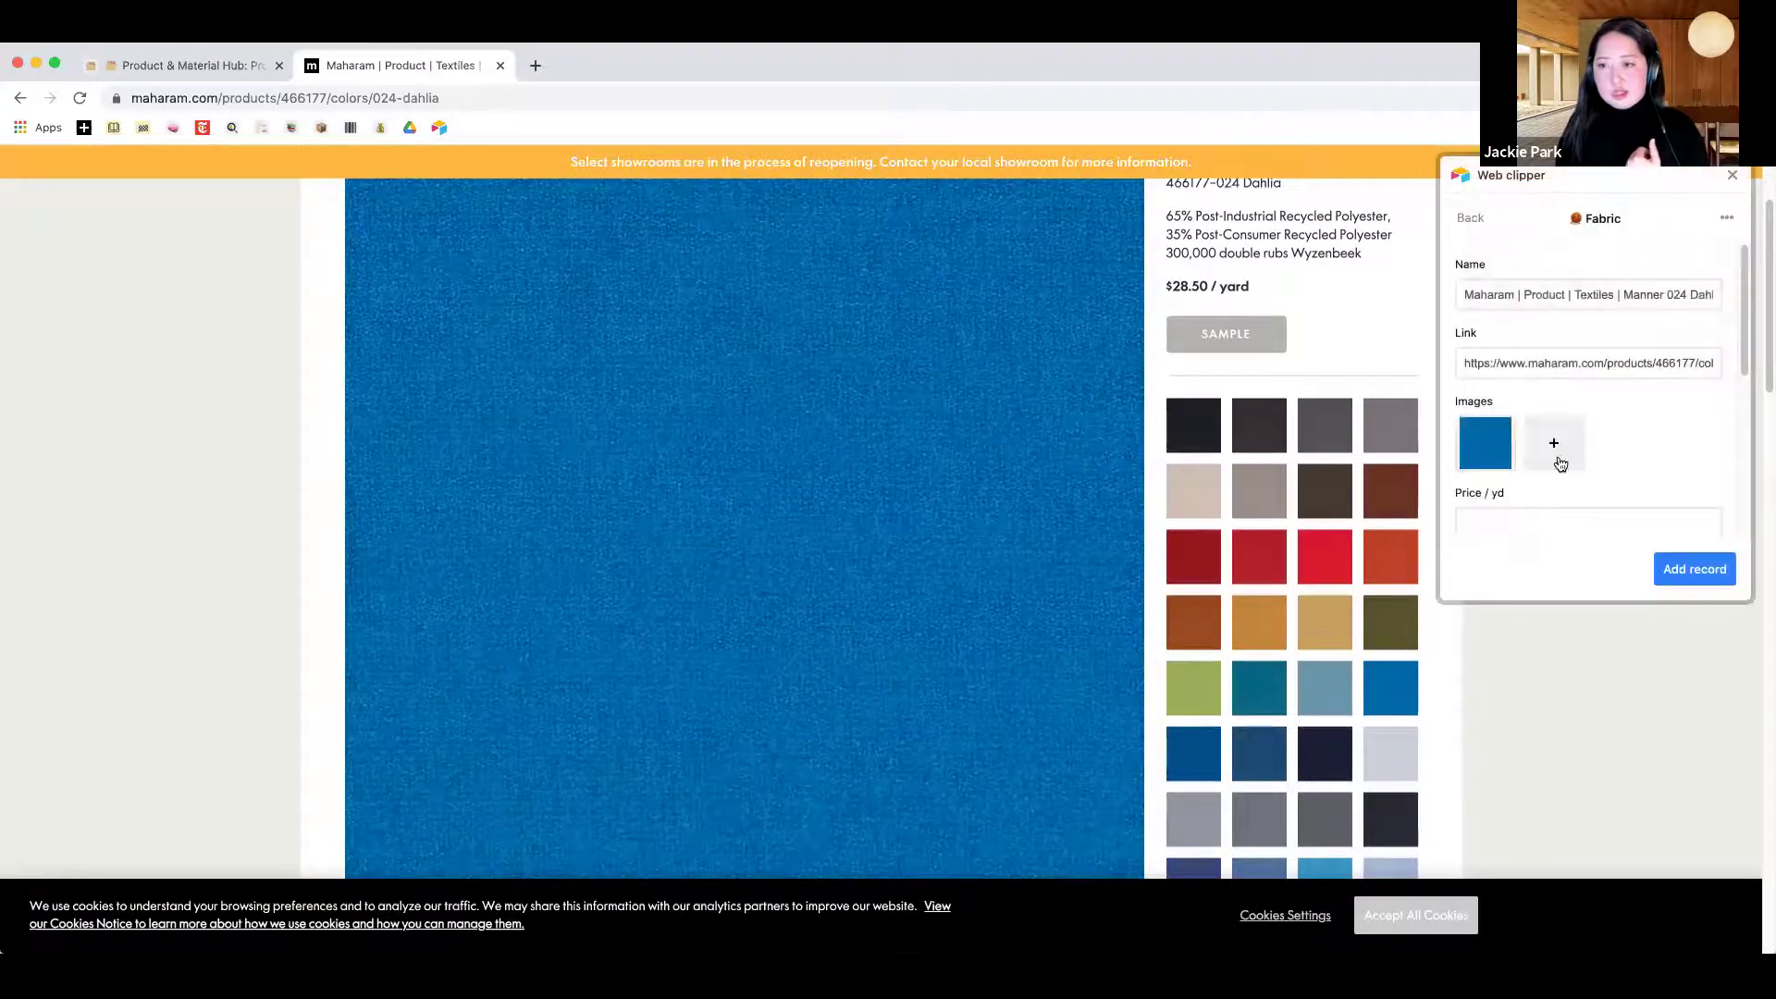
# Add the page's blue sofa photo as a second image on the fabric record
pyautogui.scroll(-7, 1015, 488)
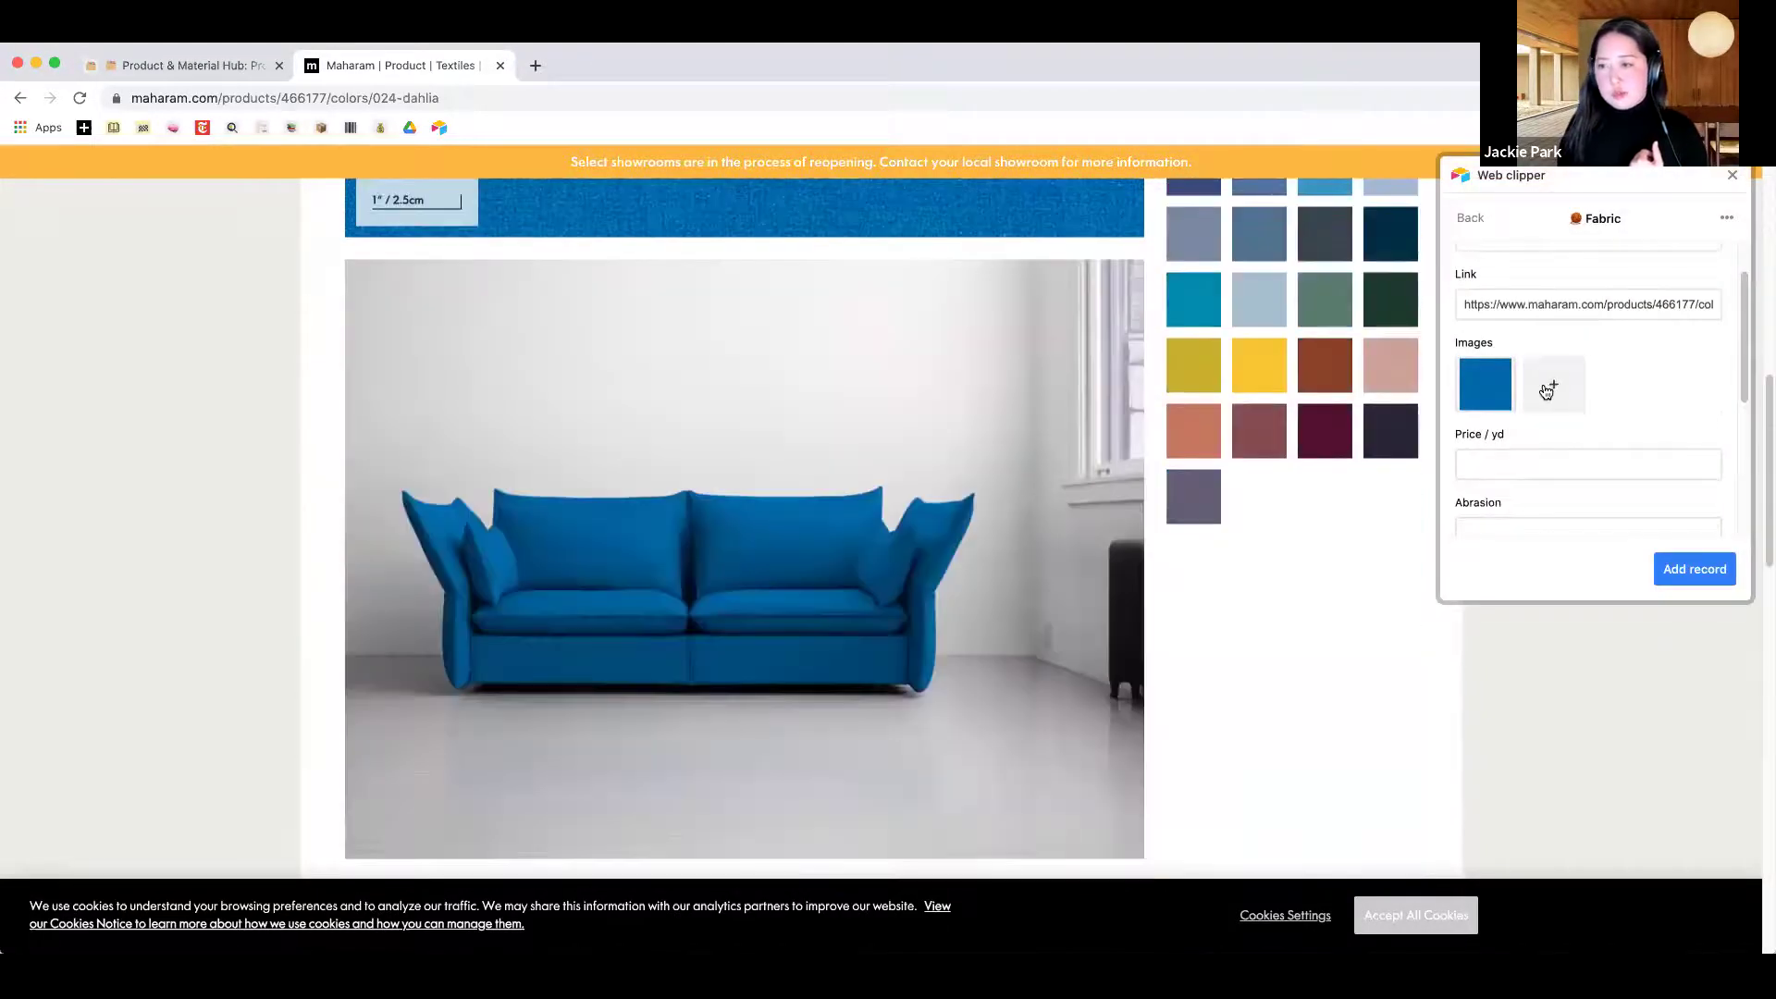
pyautogui.click(1555, 384)
pyautogui.click(1586, 488)
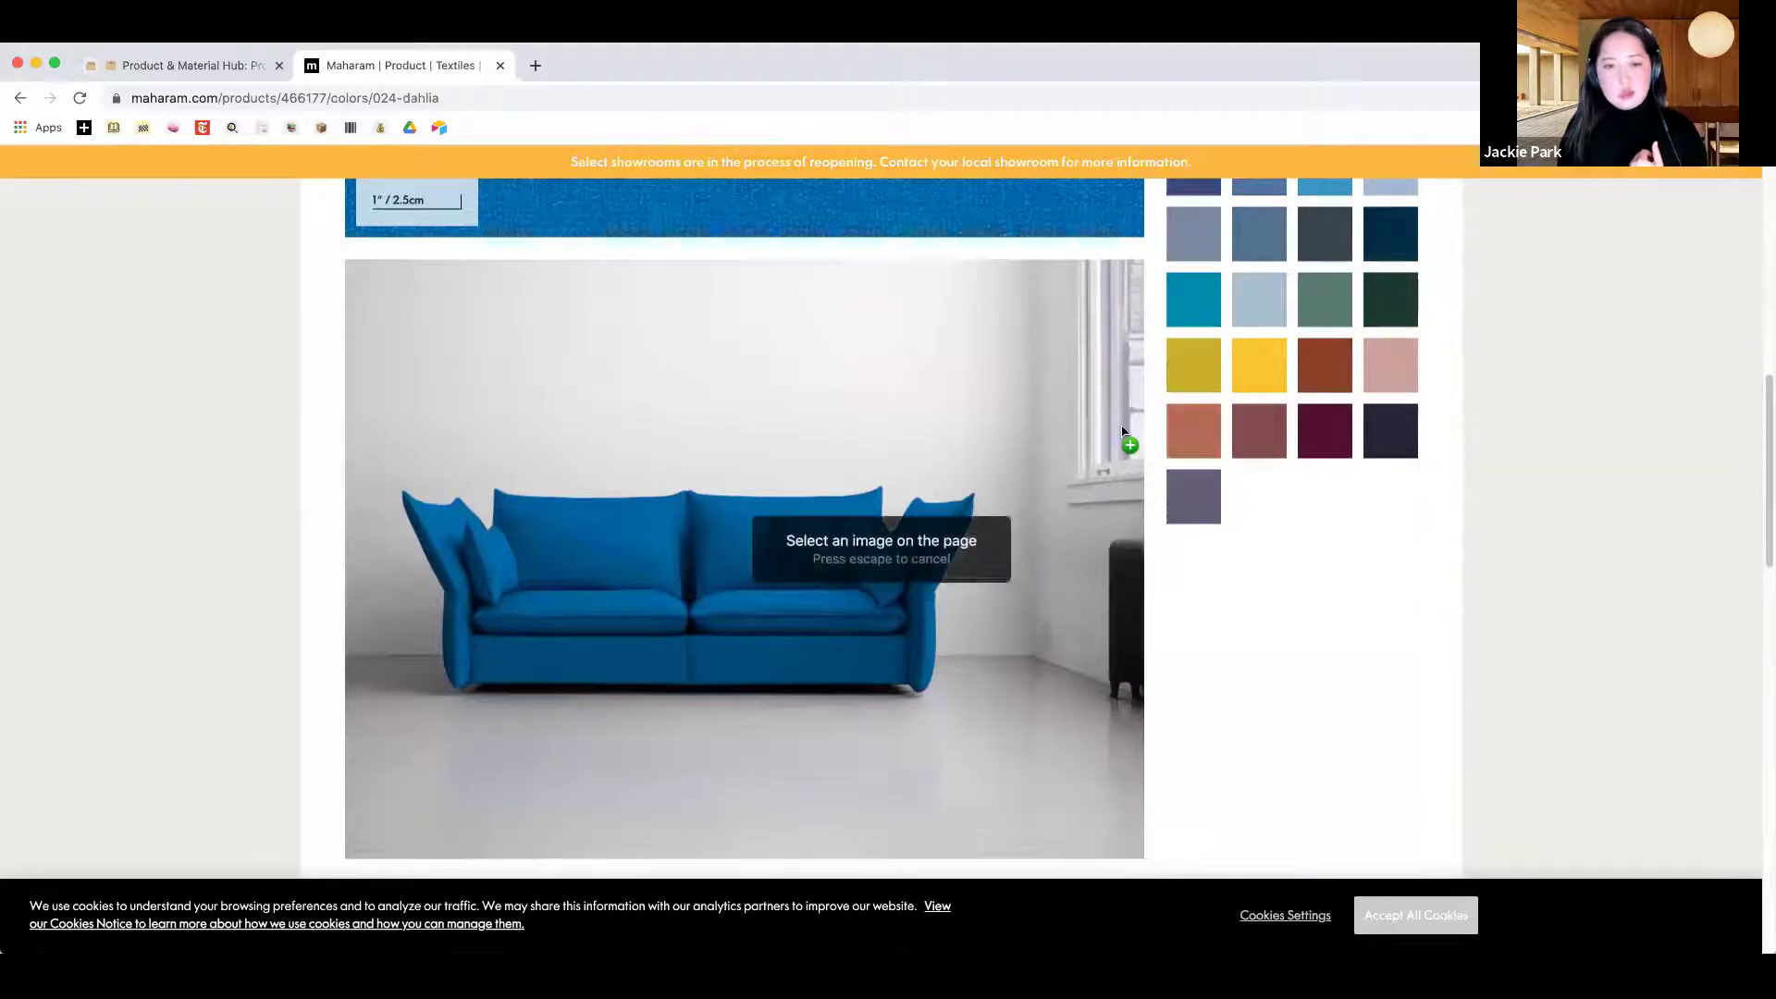
pyautogui.click(1127, 435)
# Set the fabric's price per yard to 28.50 in the clipper form
pyautogui.scroll(7, 1329, 469)
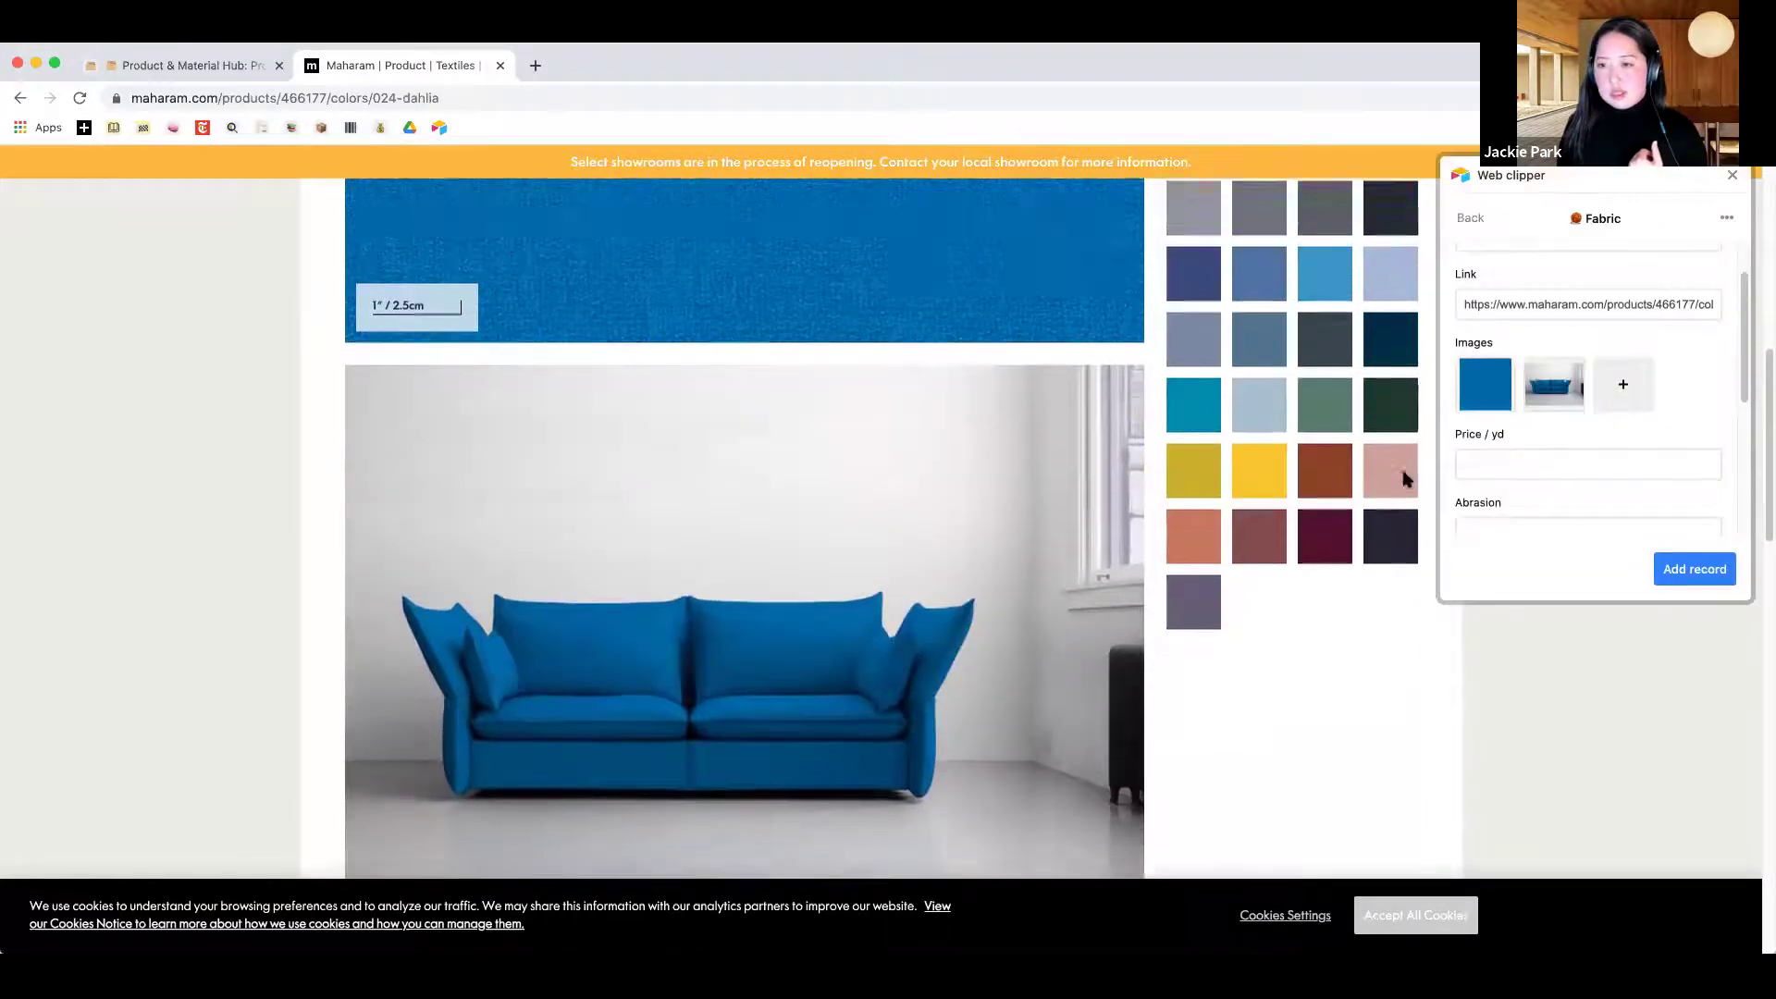
pyautogui.click(1511, 464)
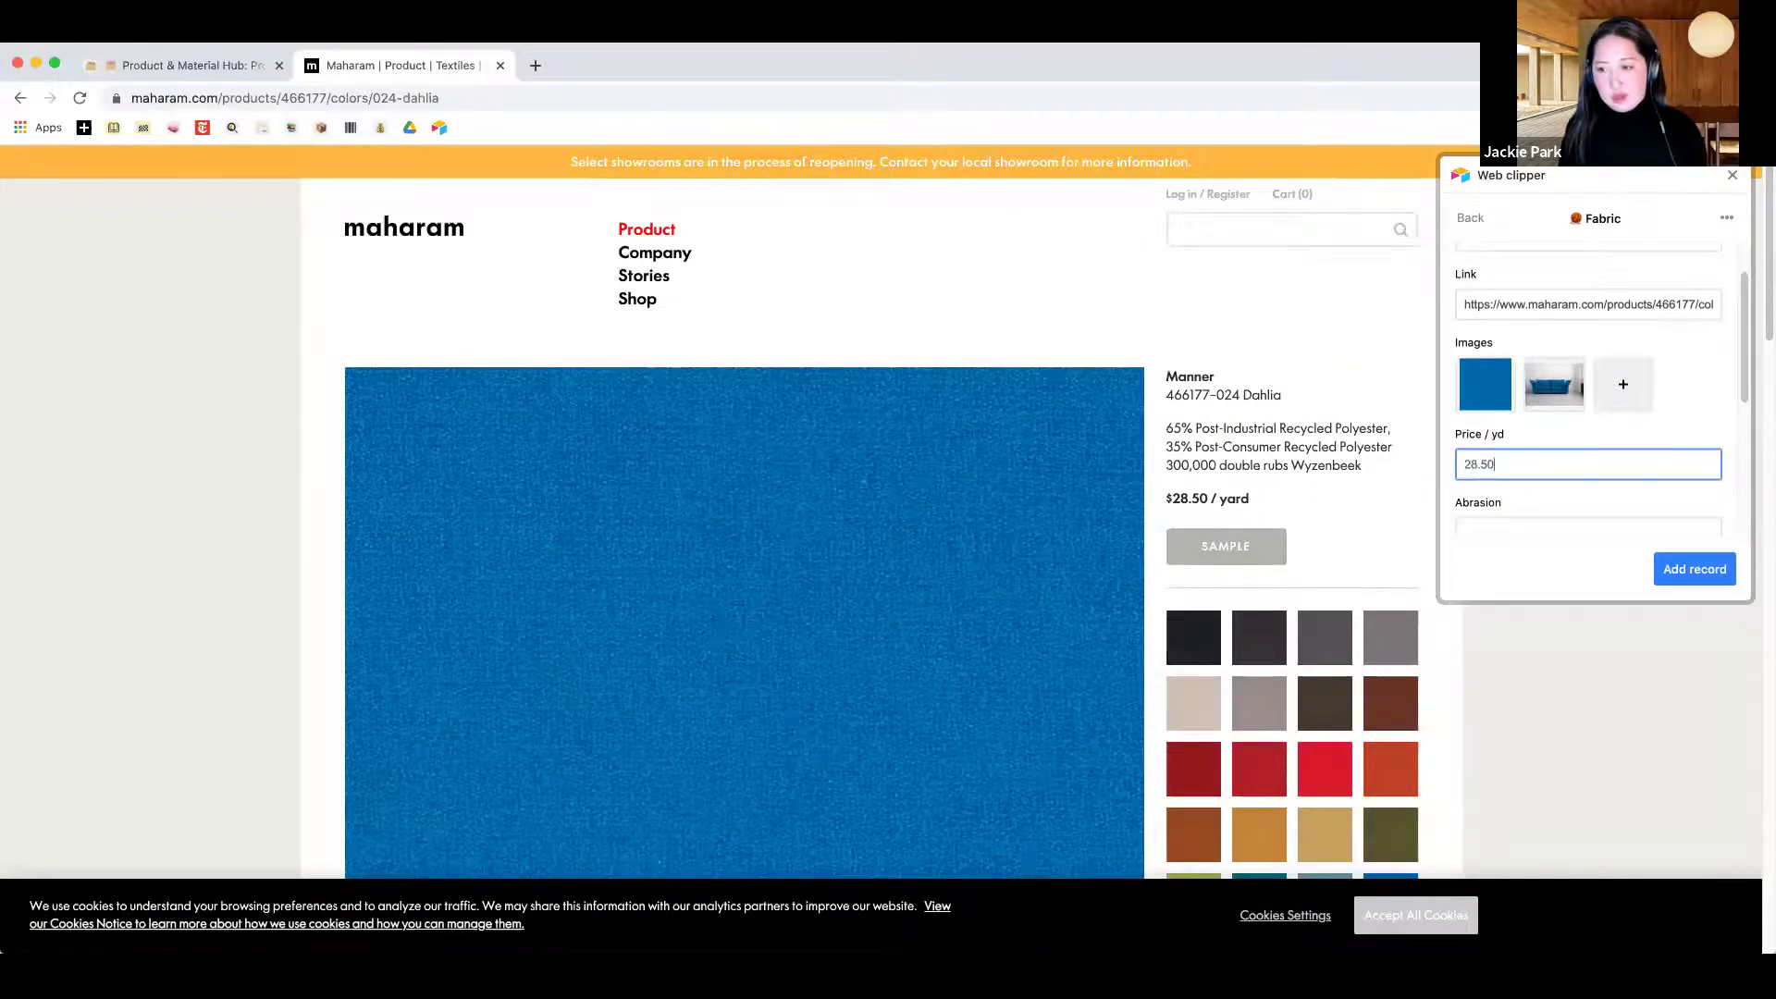
pyautogui.write('28.50')
pyautogui.press('Tab')
# Copy the 300,000 double rubs figure from the page's Performance specifications into the Abrasion field
pyautogui.scroll(-5, 1360, 448)
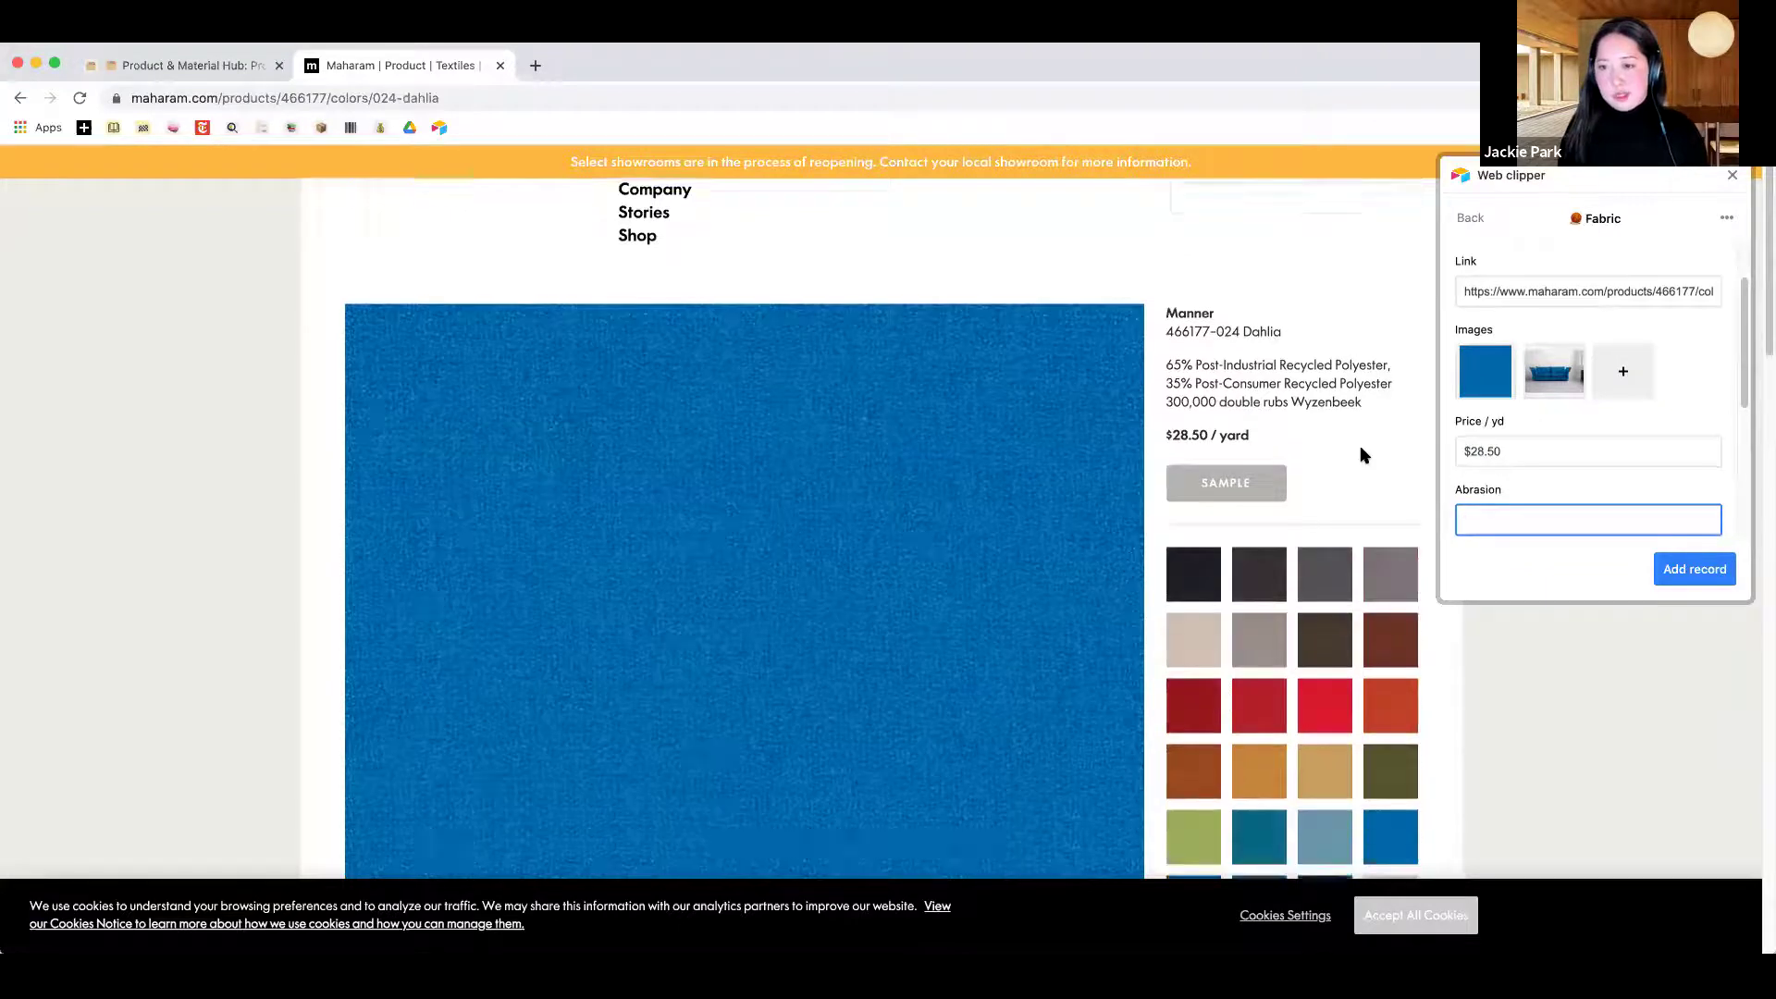
pyautogui.scroll(-10, 1360, 453)
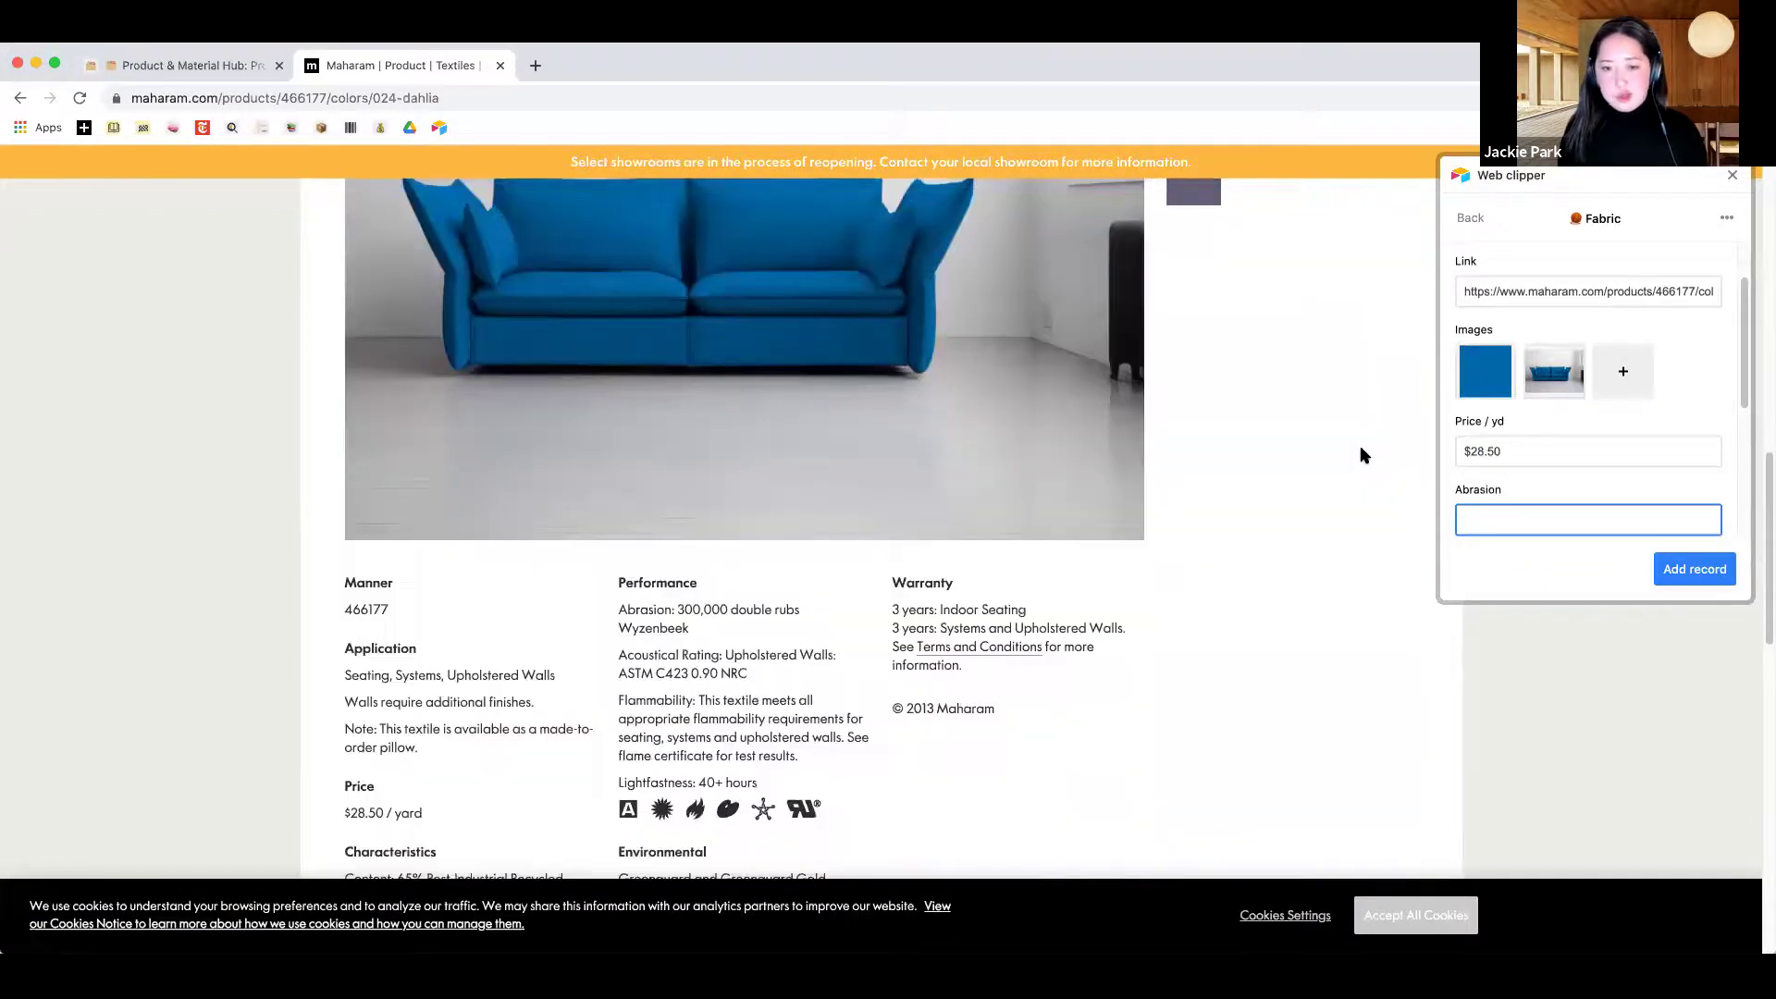
pyautogui.scroll(-3, 1351, 467)
pyautogui.scroll(-3, 1336, 479)
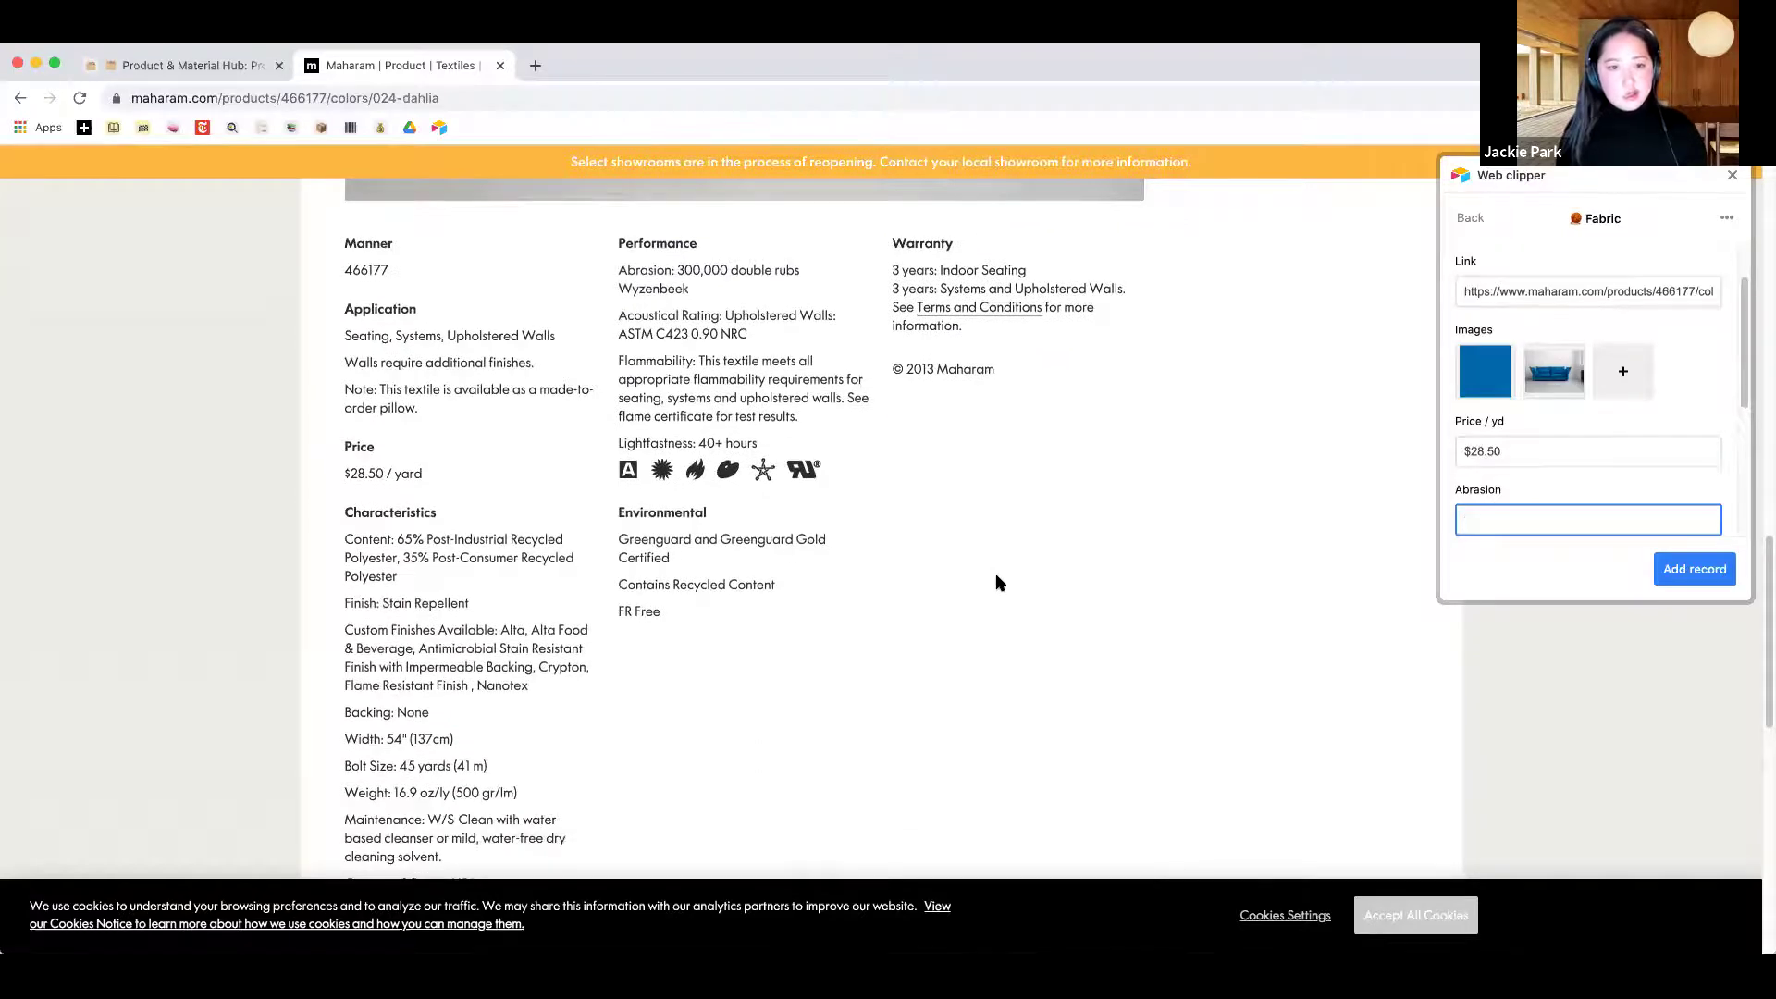
pyautogui.scroll(-1, 997, 583)
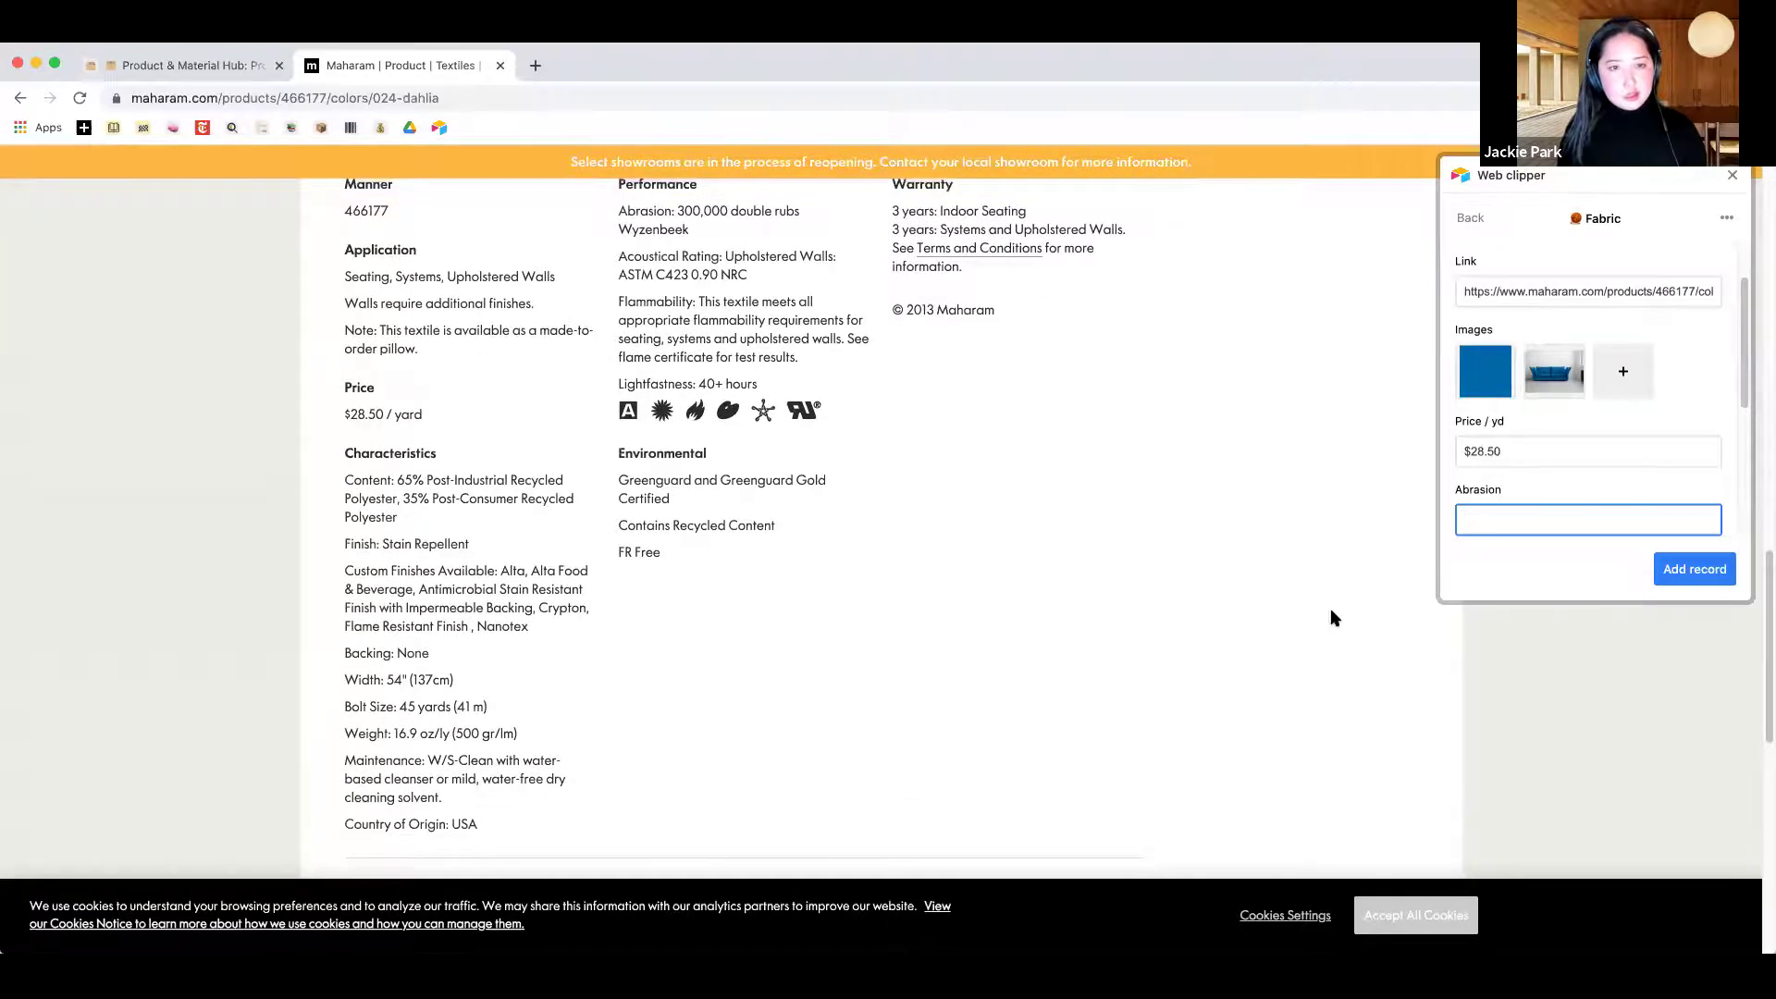
pyautogui.scroll(3, 1003, 447)
pyautogui.moveTo(729, 360); pyautogui.dragTo(675, 369)
pyautogui.hotkey('ctrl', 'c')
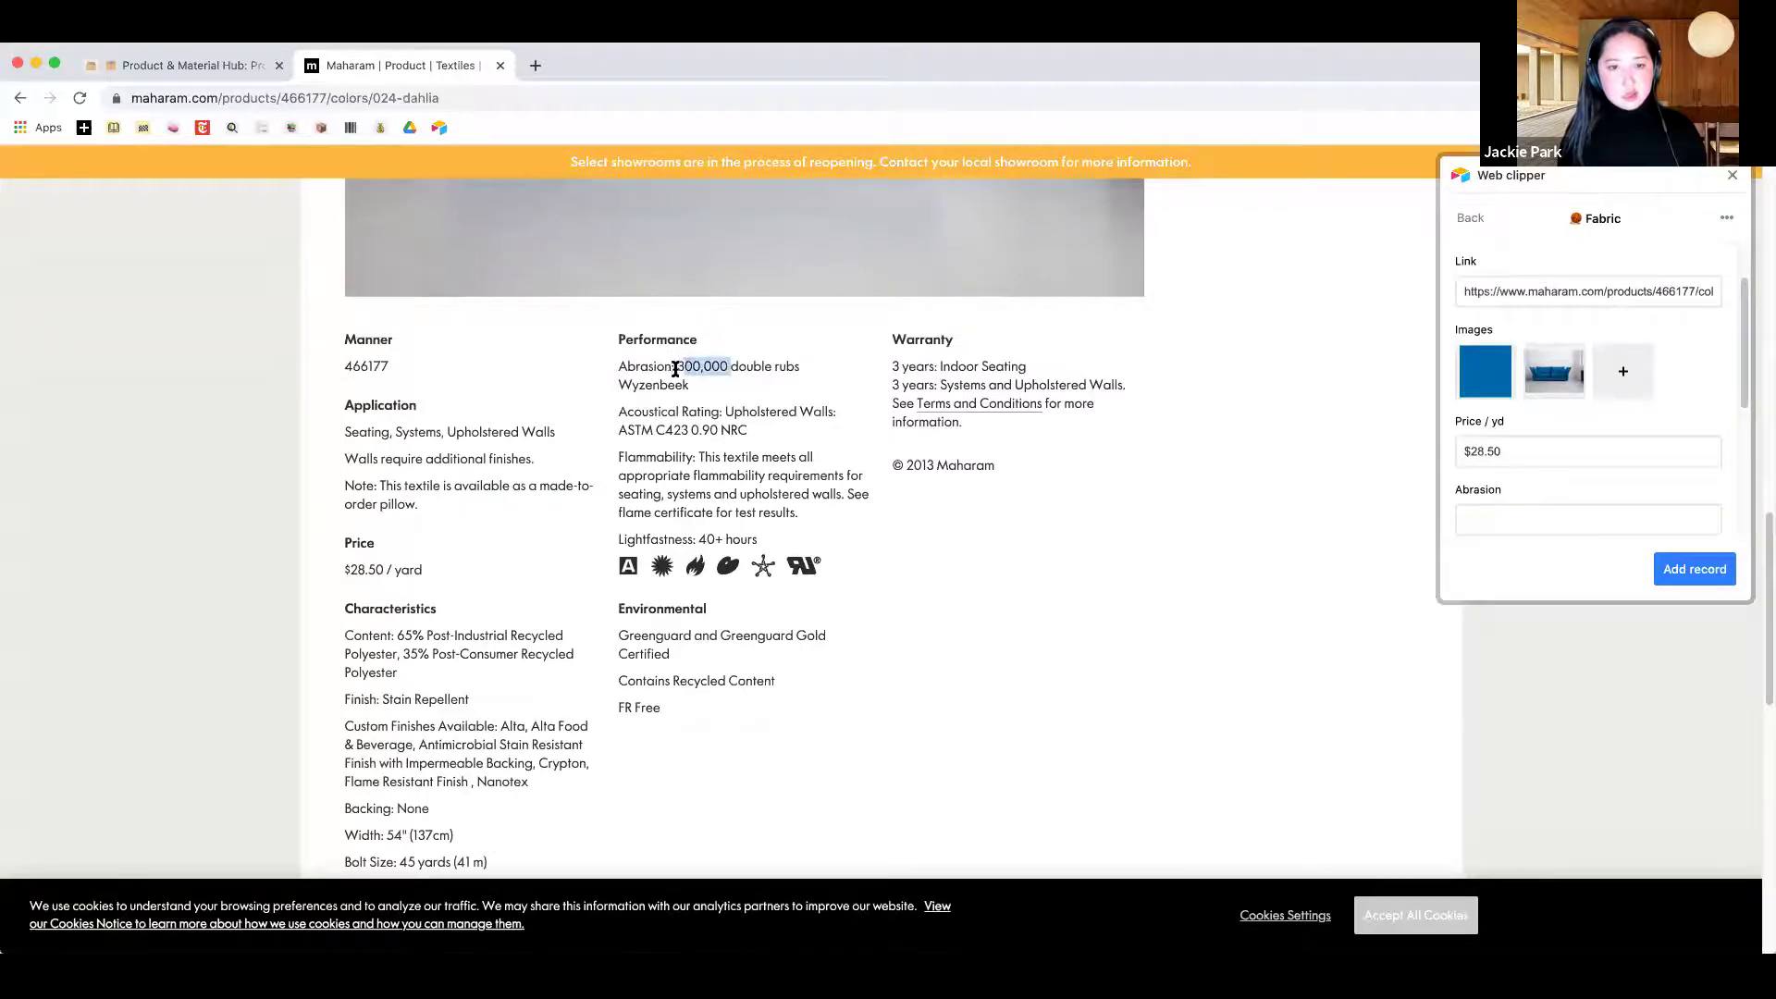
pyautogui.click(1586, 518)
pyautogui.hotkey('ctrl', 'v')
# Submit the clipped fabric as a new record, leaving color, materials and notes blank
pyautogui.scroll(-3, 1551, 443)
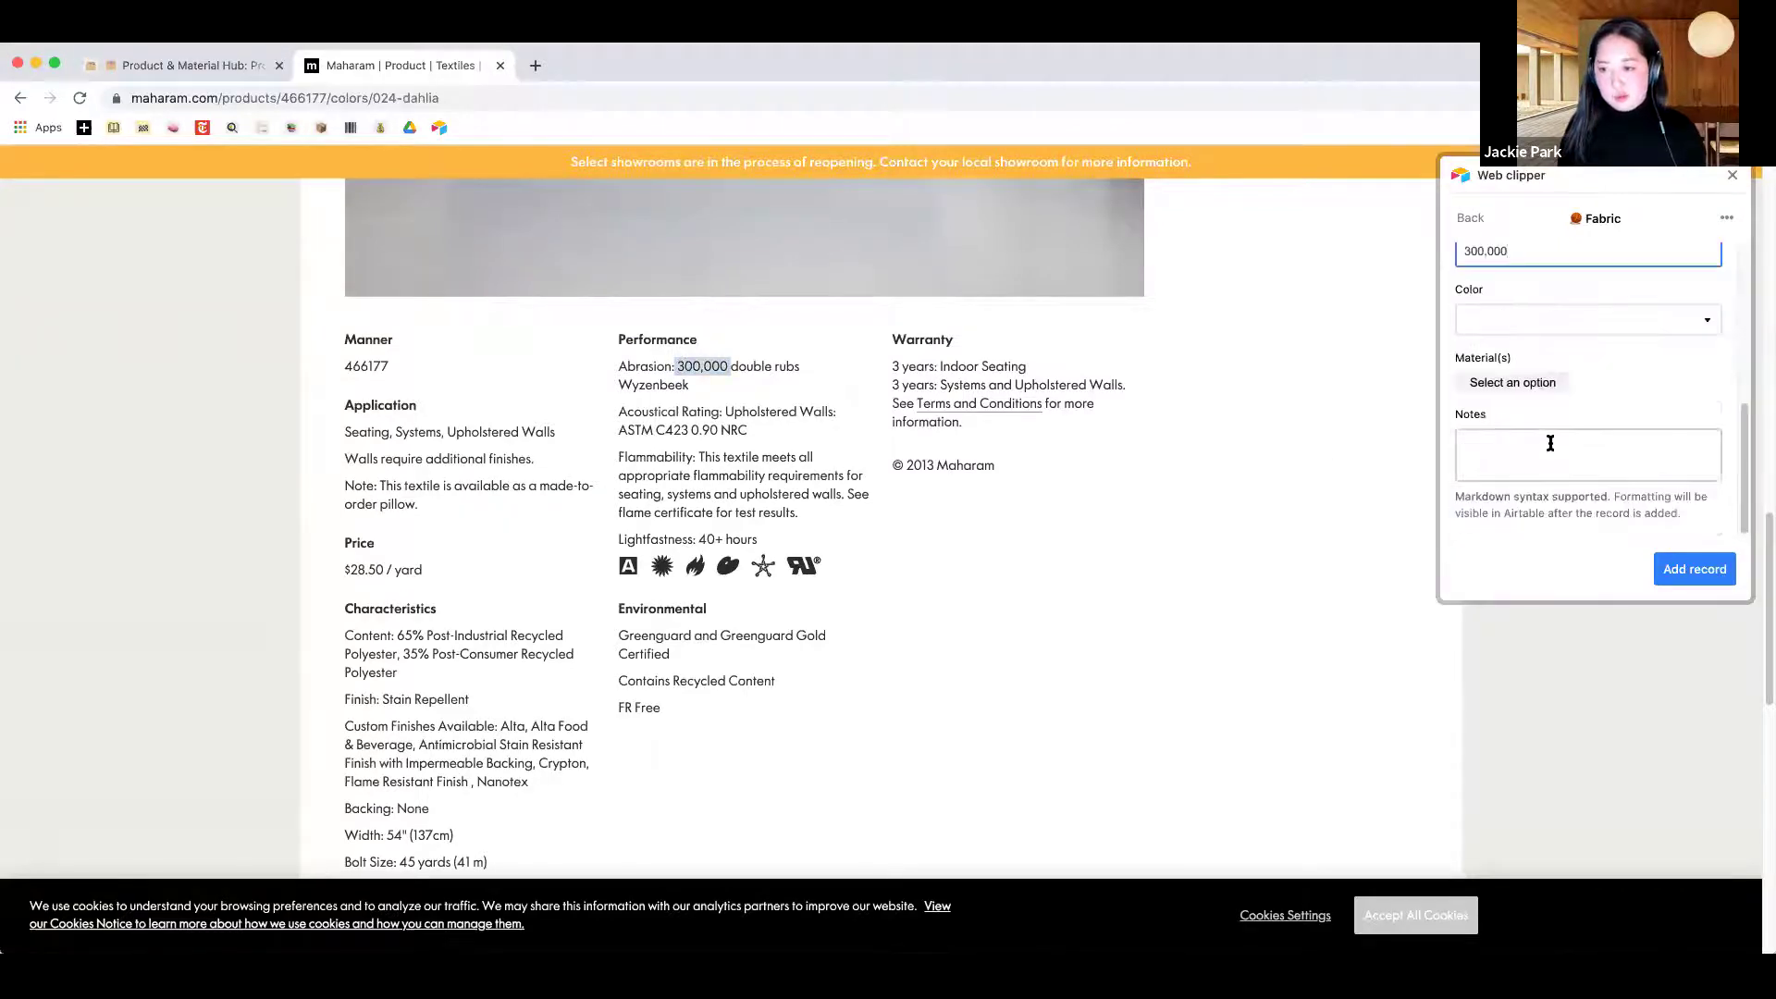
pyautogui.scroll(-5, 1674, 391)
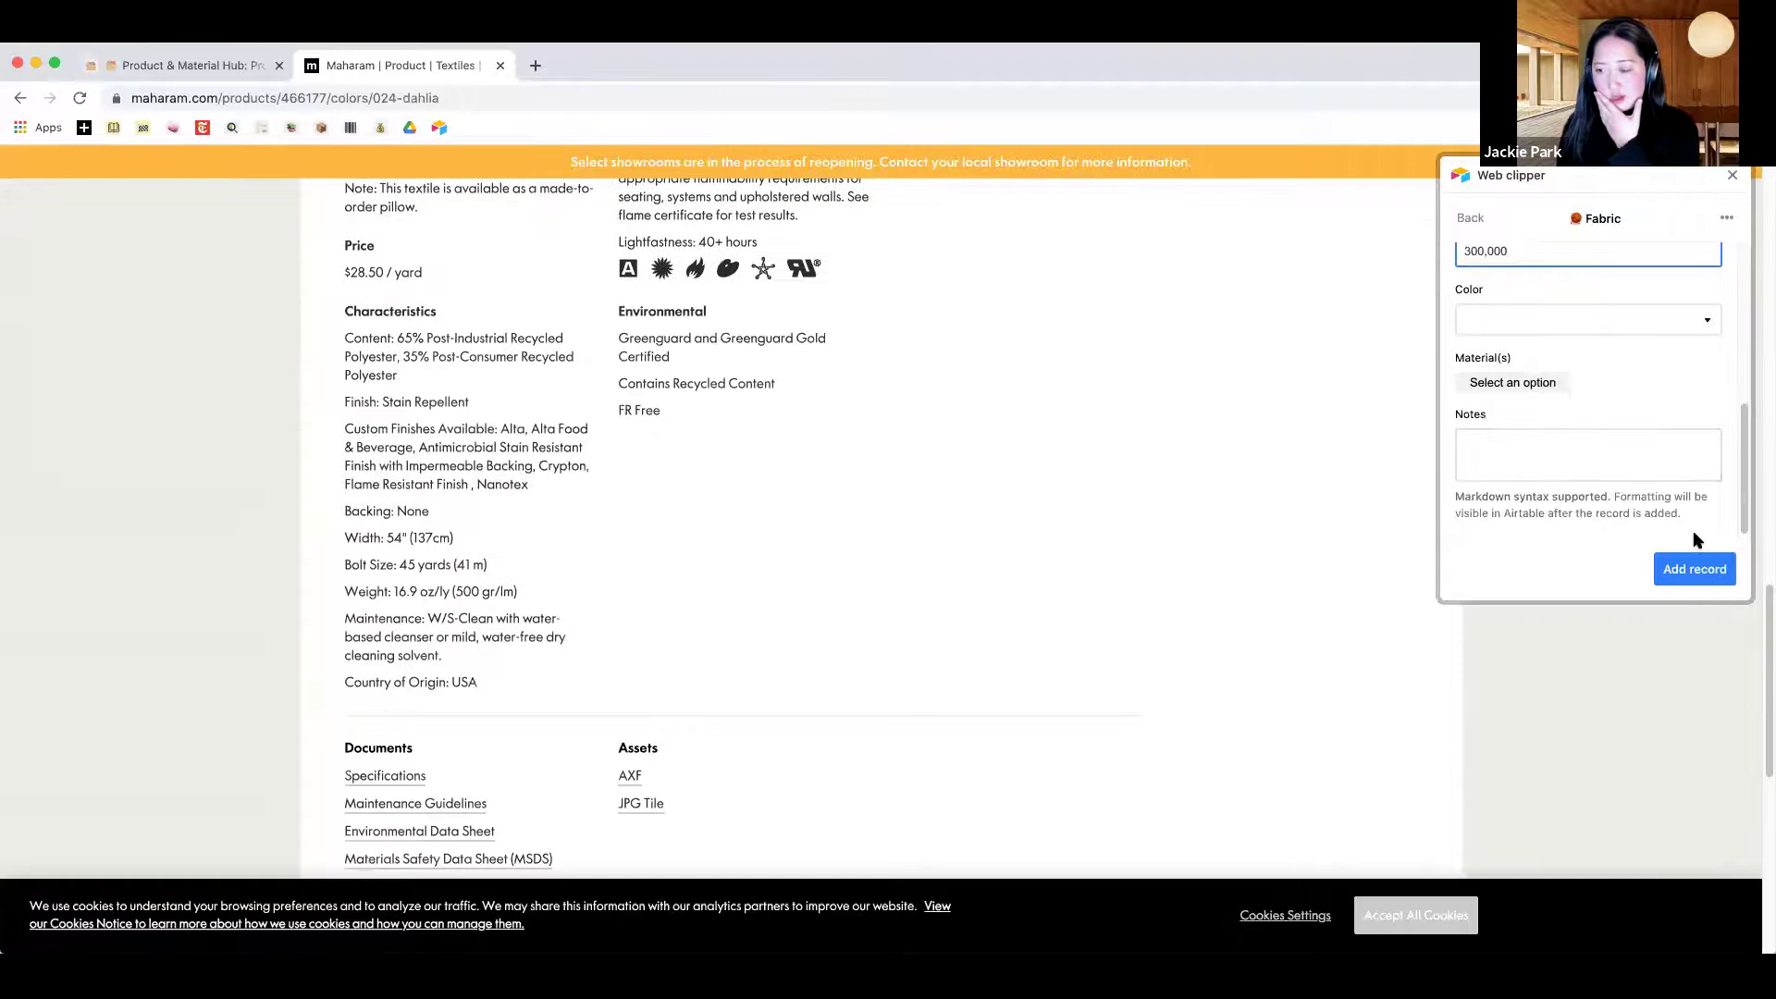
pyautogui.click(1694, 568)
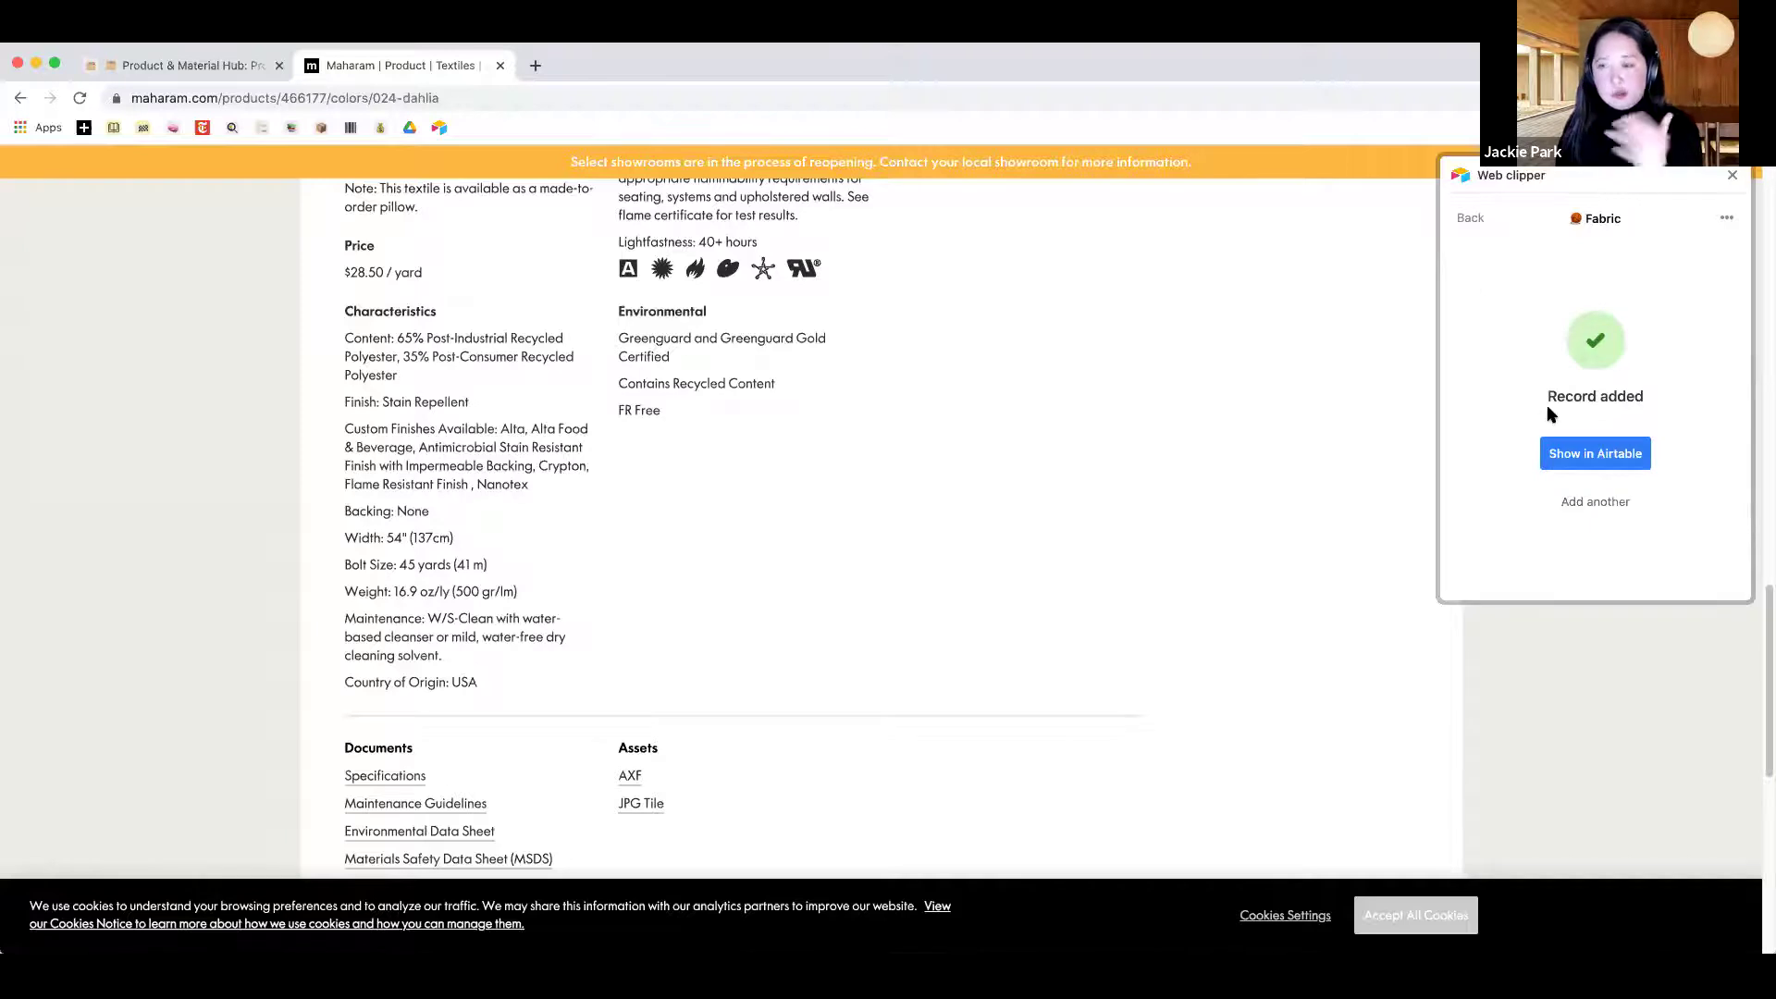
# Open the clipped record in Airtable, review its link, images, price and abrasion fields, and close it
pyautogui.click(1593, 455)
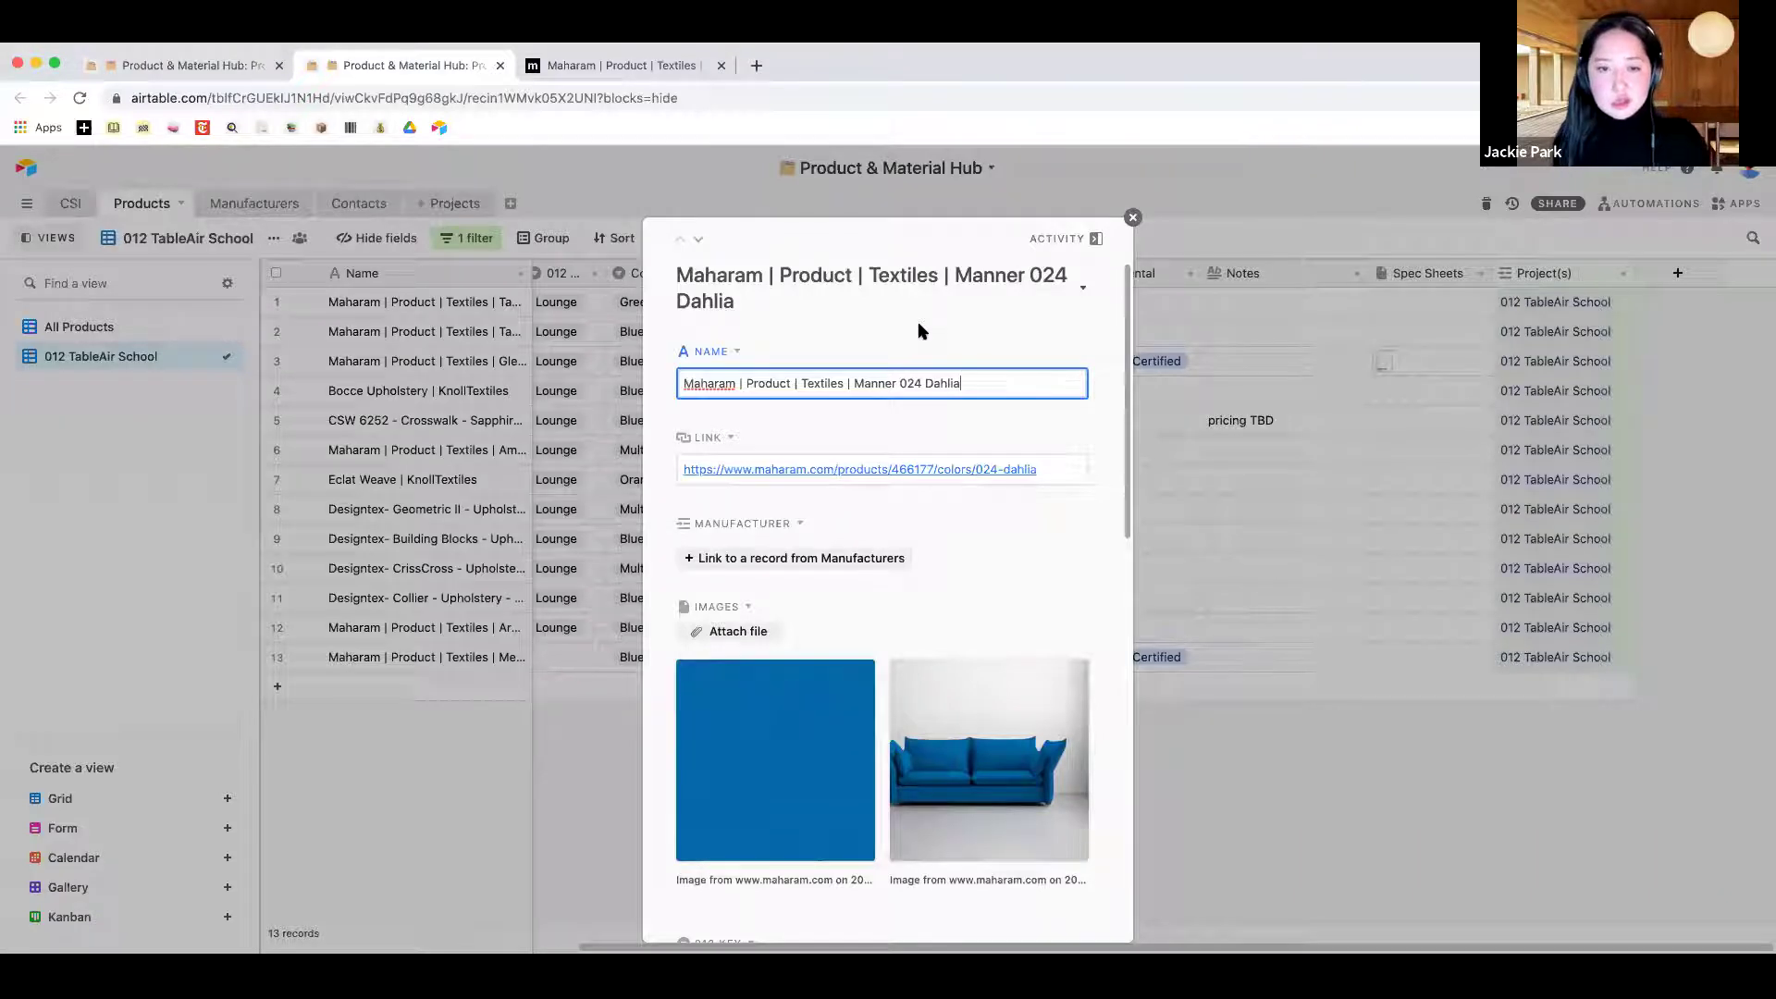
pyautogui.scroll(-2, 853, 331)
pyautogui.scroll(-8, 853, 331)
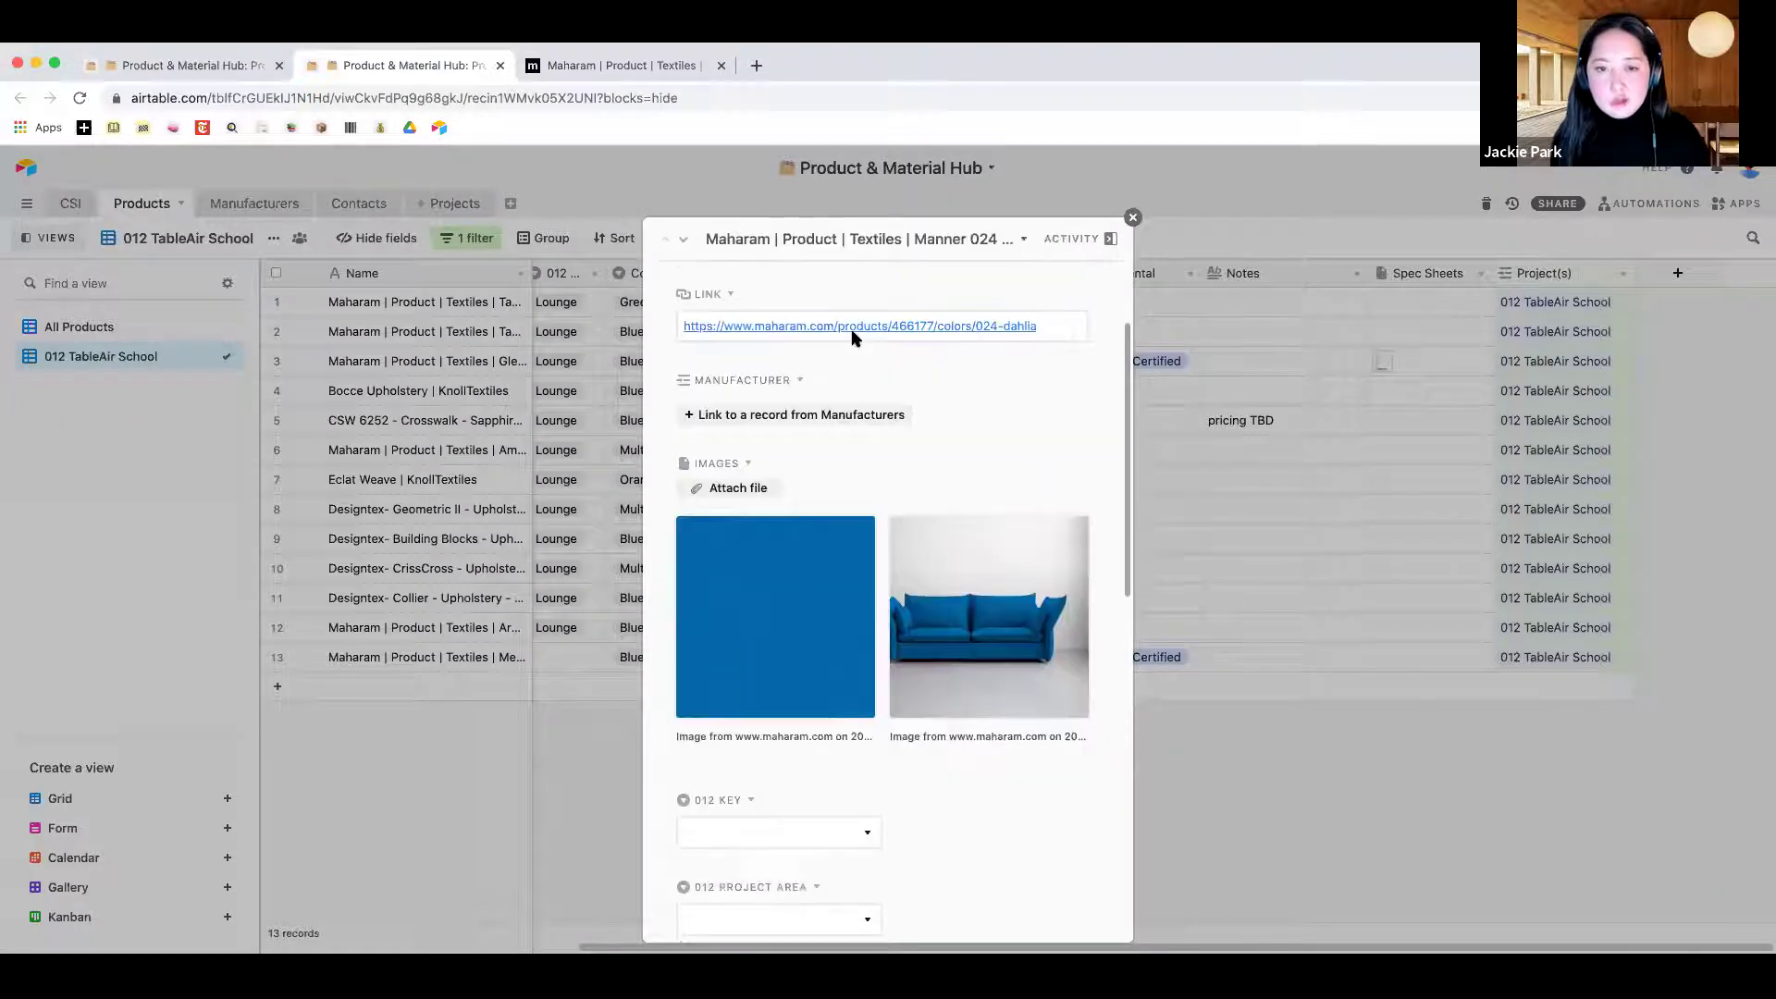
pyautogui.scroll(-7, 902, 474)
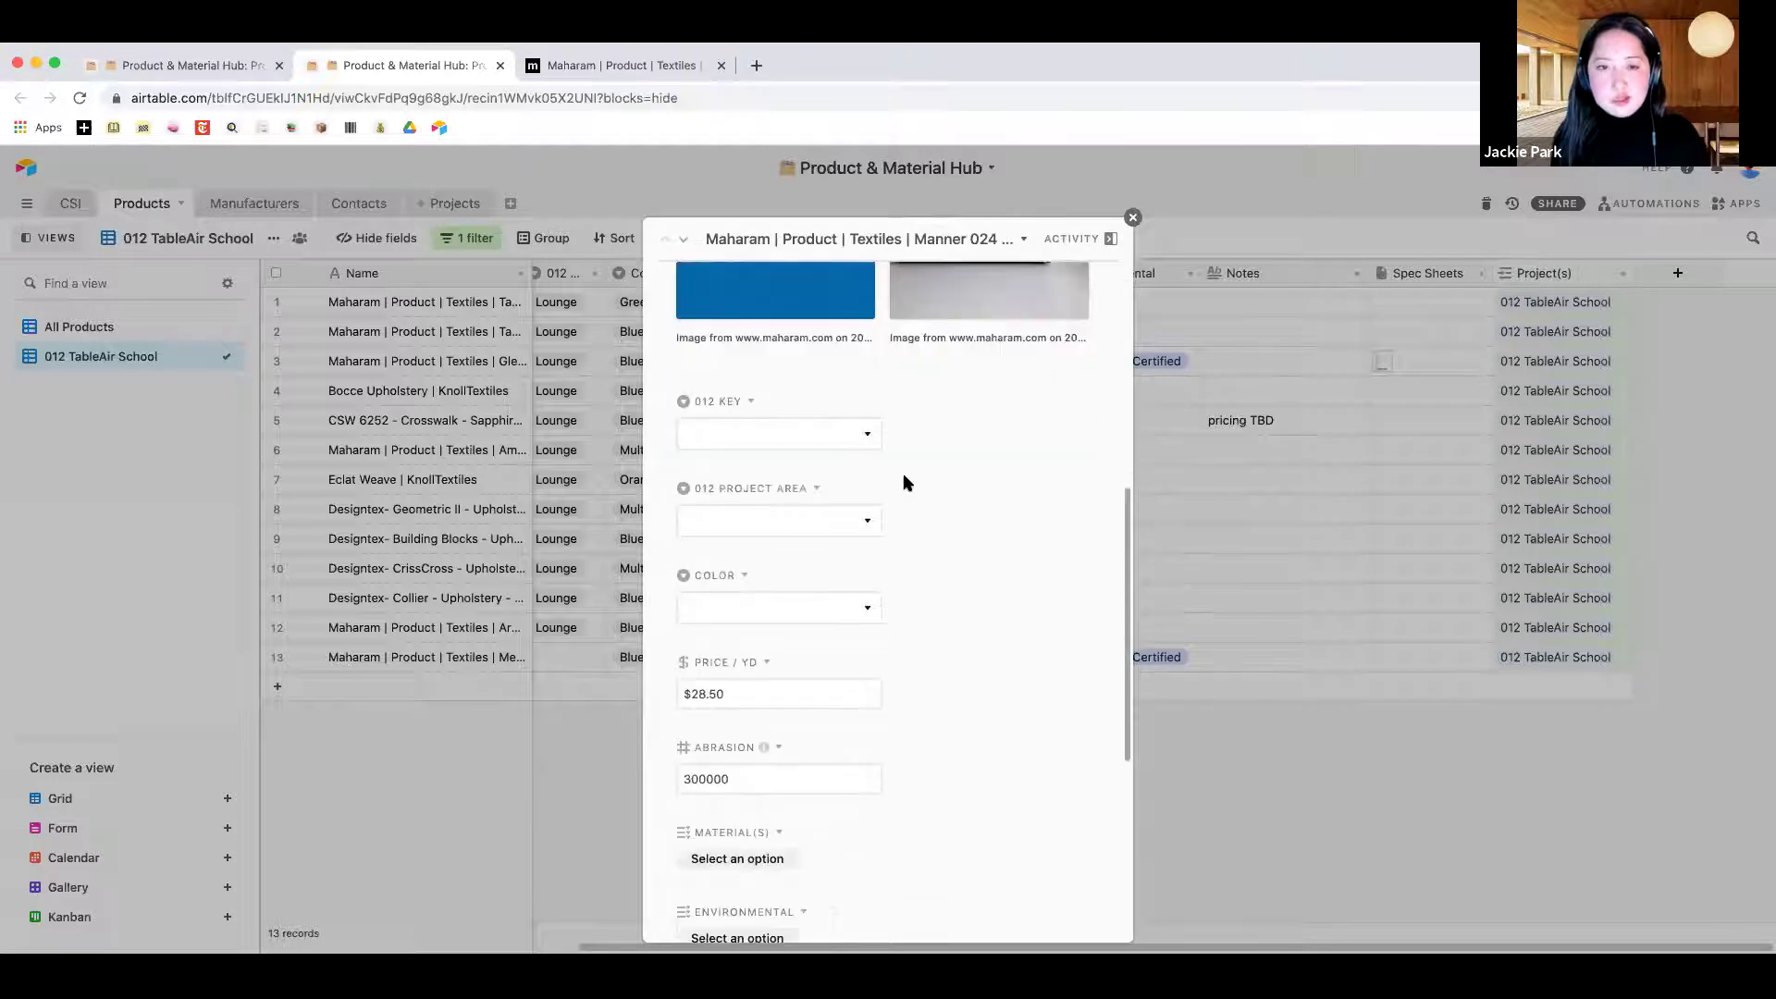
pyautogui.scroll(8, 904, 477)
pyautogui.scroll(8, 905, 482)
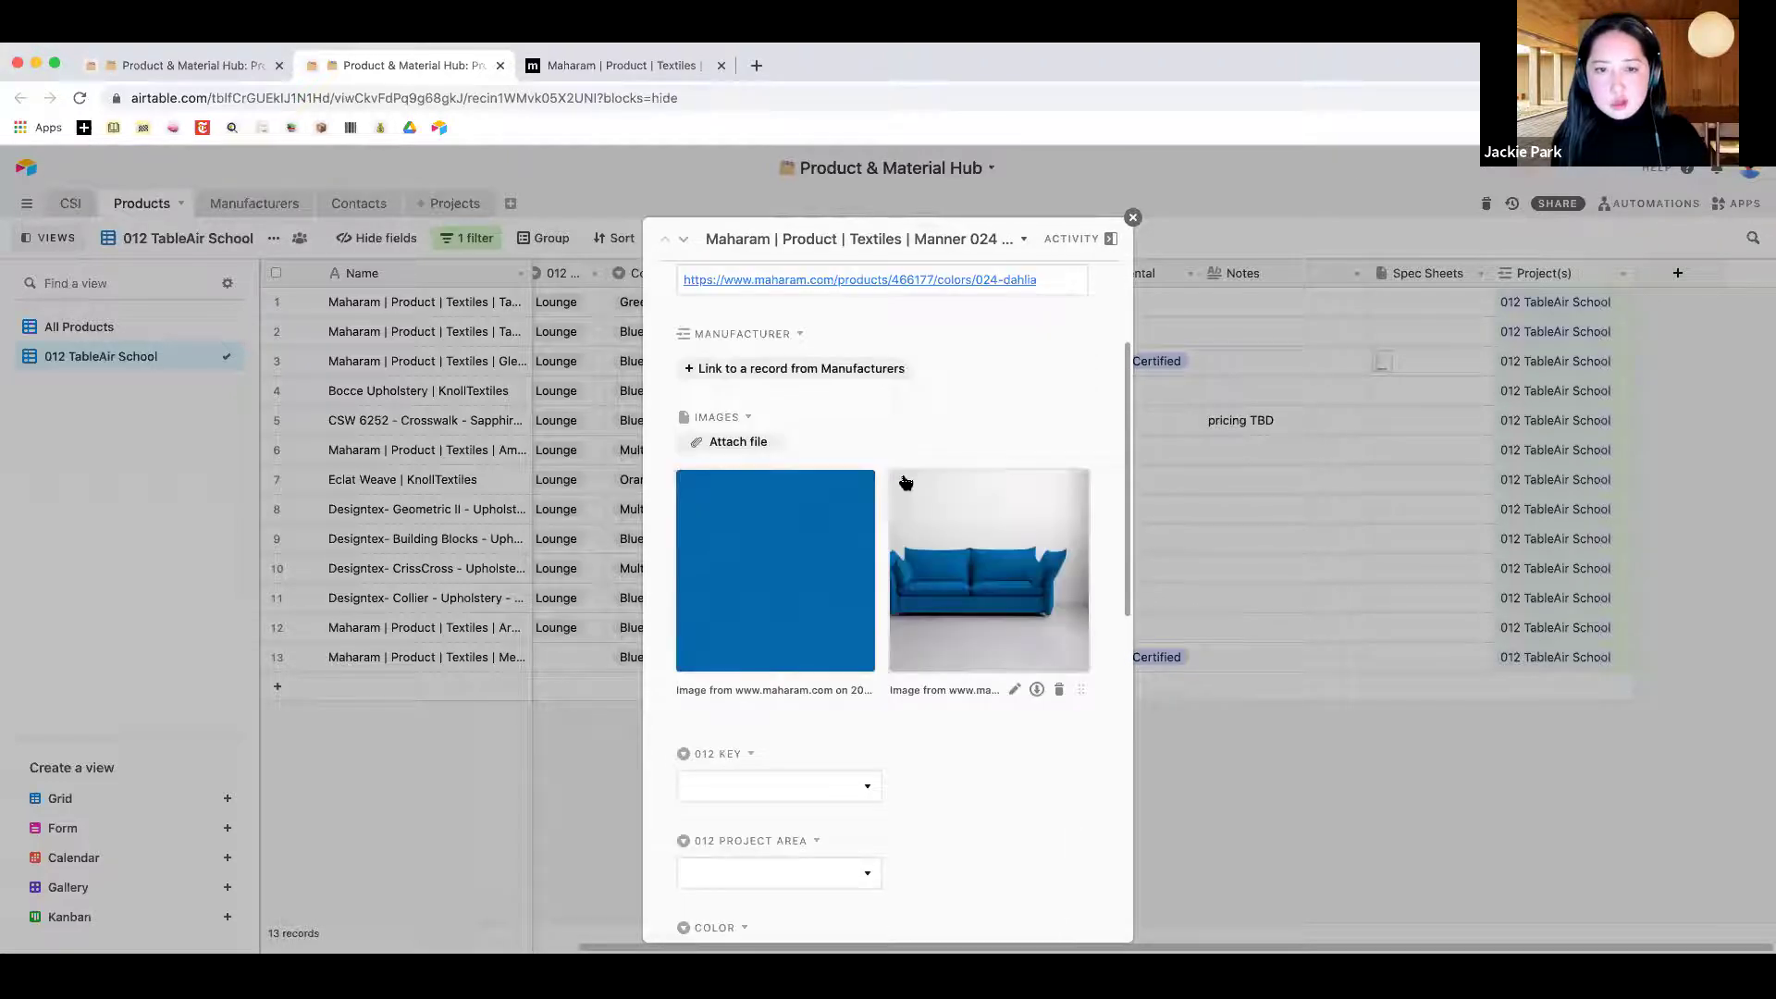
pyautogui.click(1133, 219)
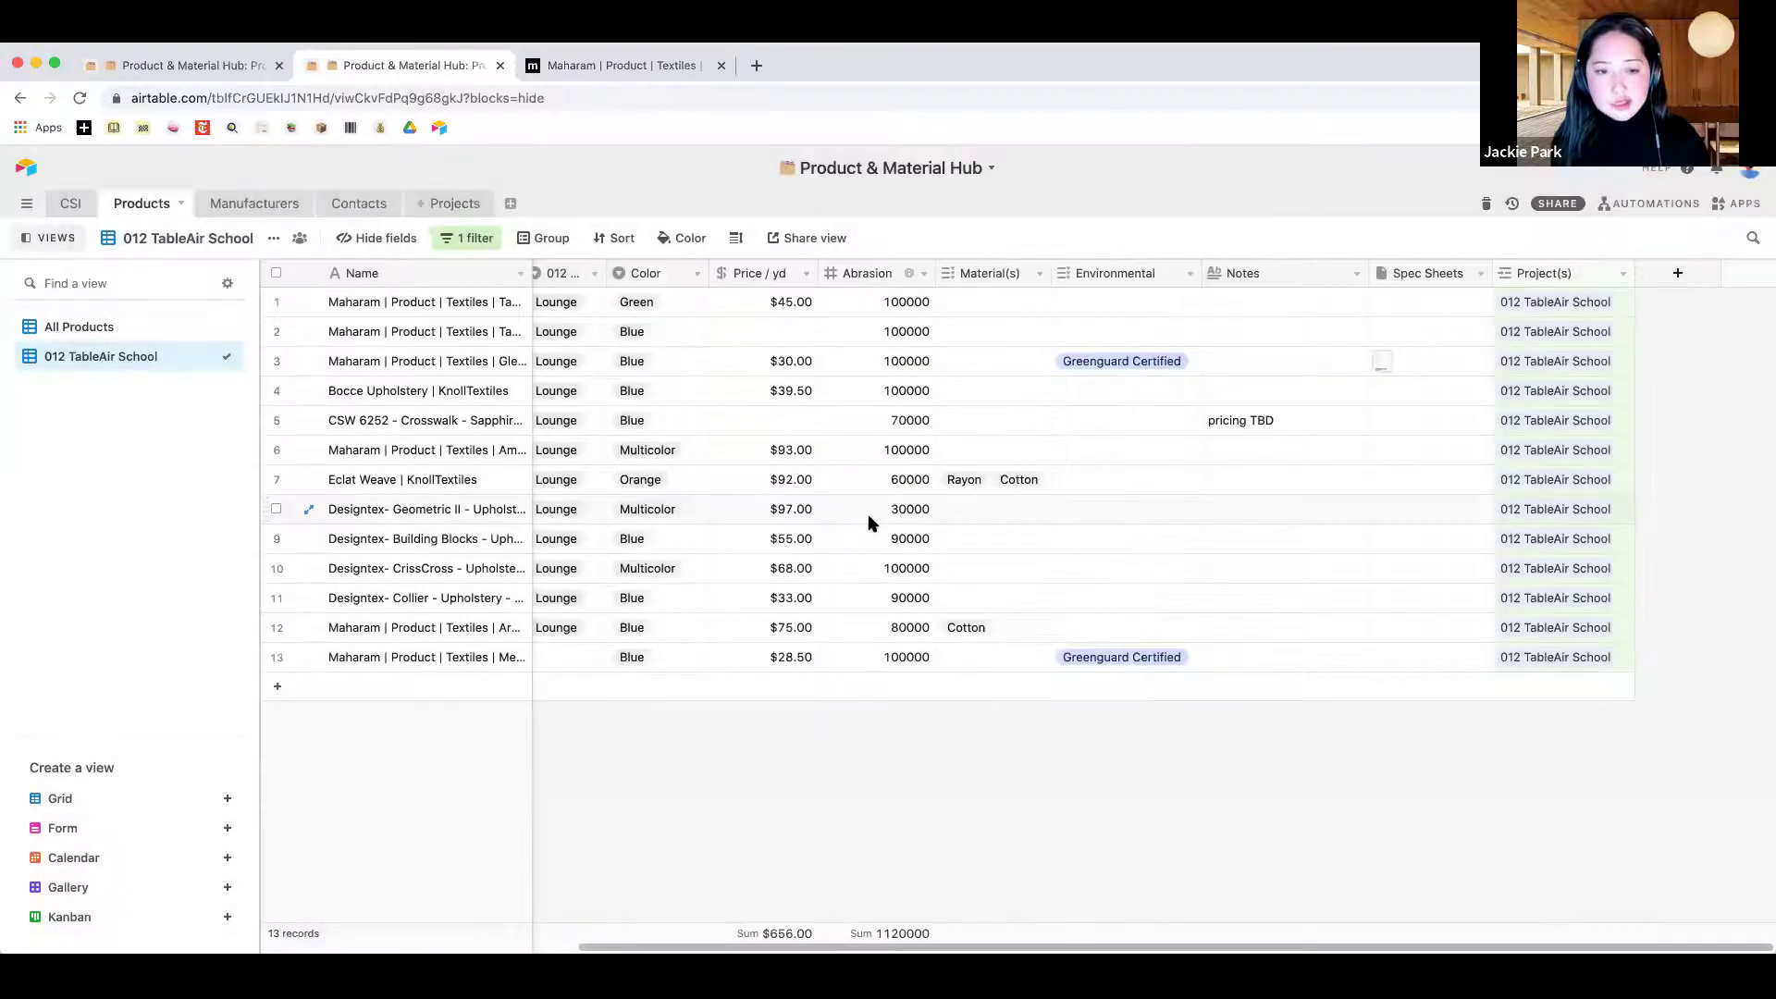
# Switch to the All Products view and locate the new Manner 024 Dahlia record and its images
pyautogui.click(93, 327)
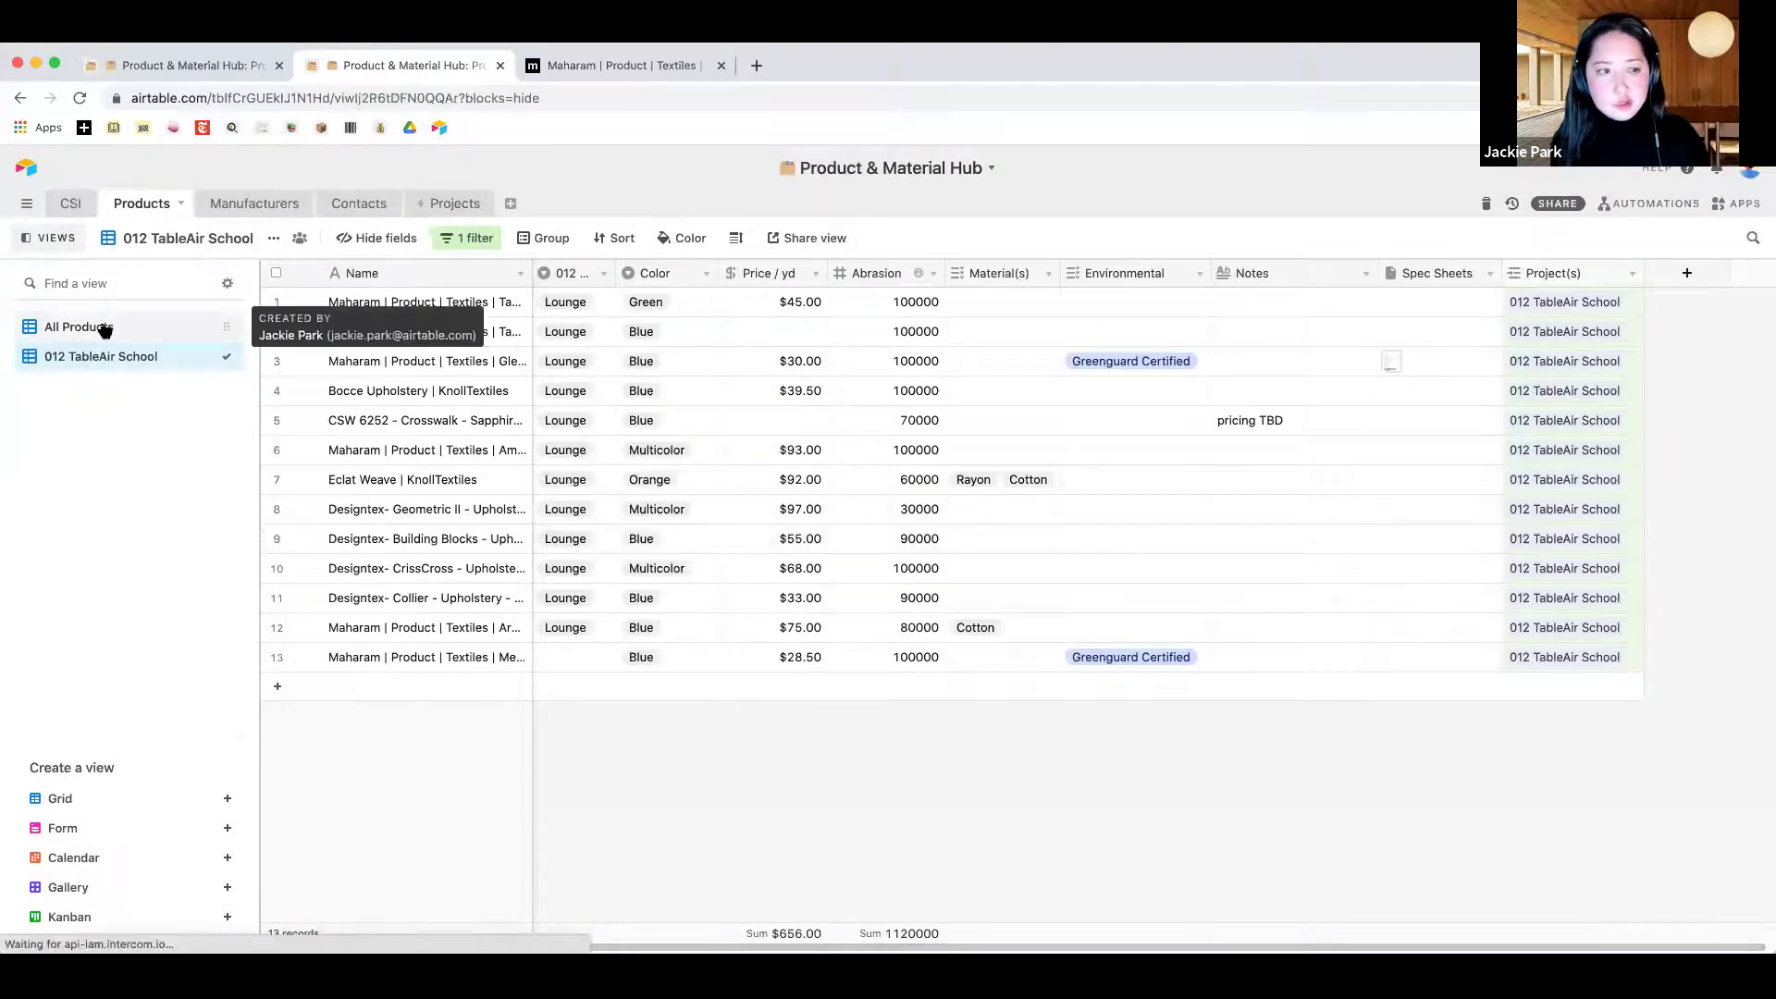
pyautogui.click(469, 693)
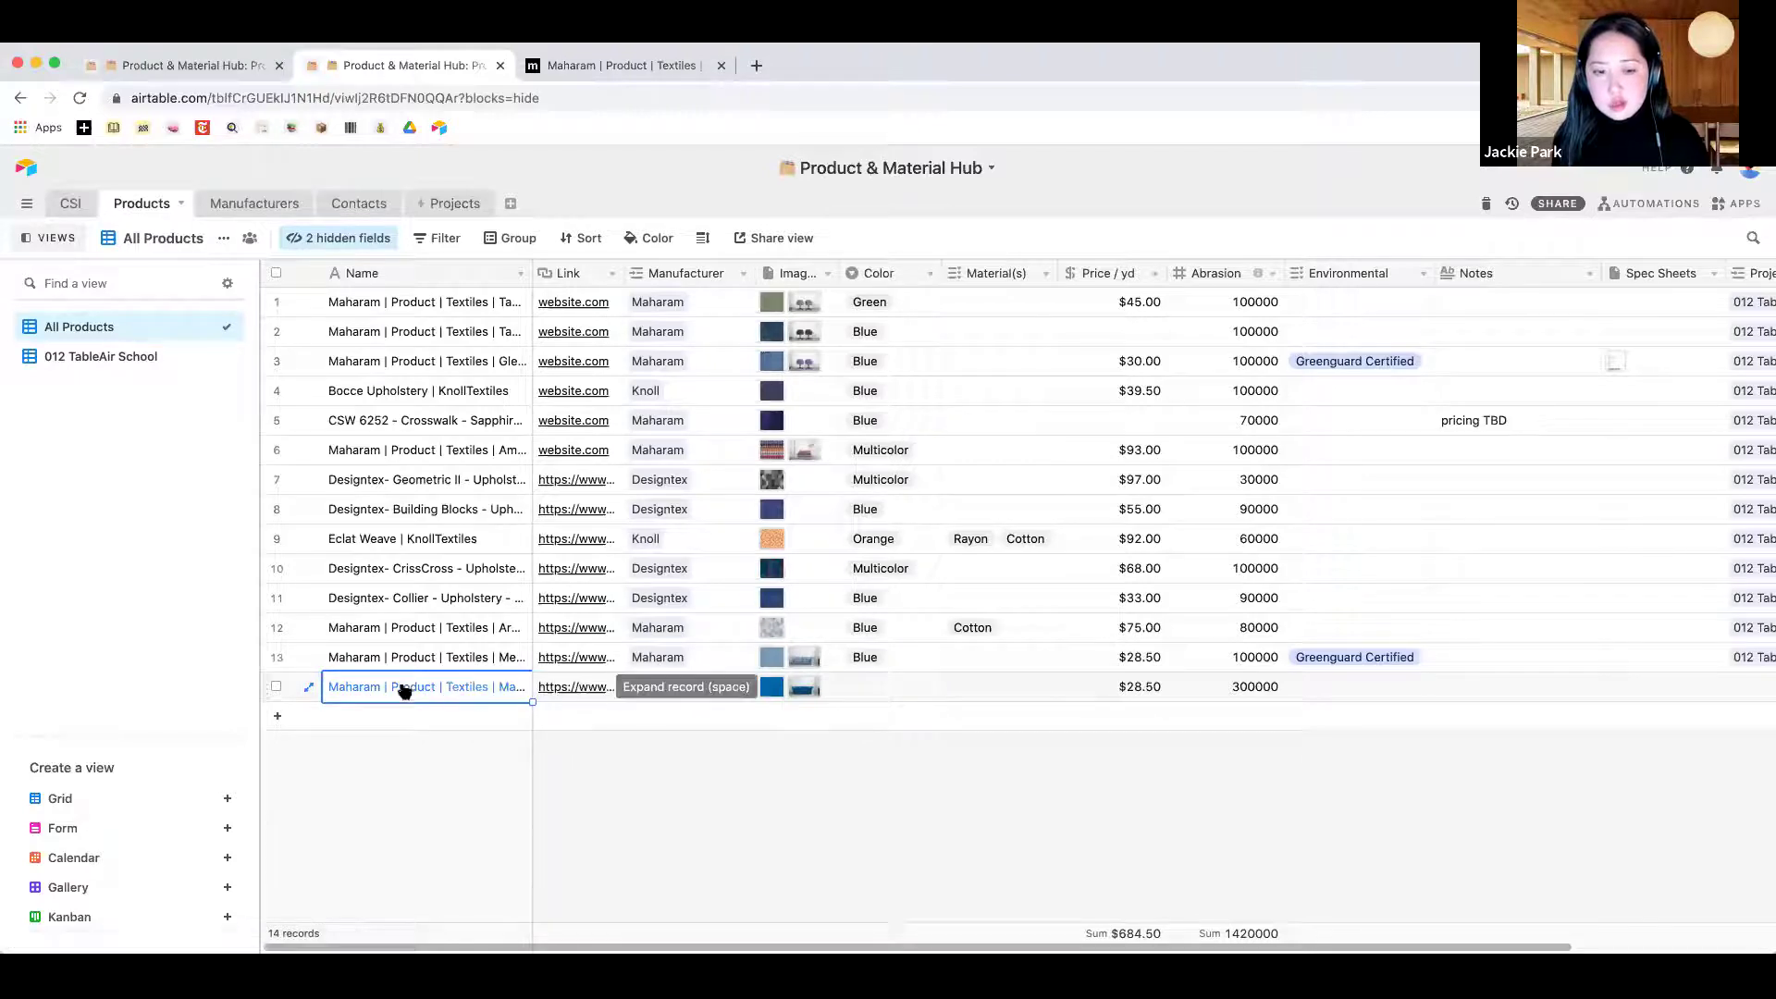
pyautogui.click(276, 687)
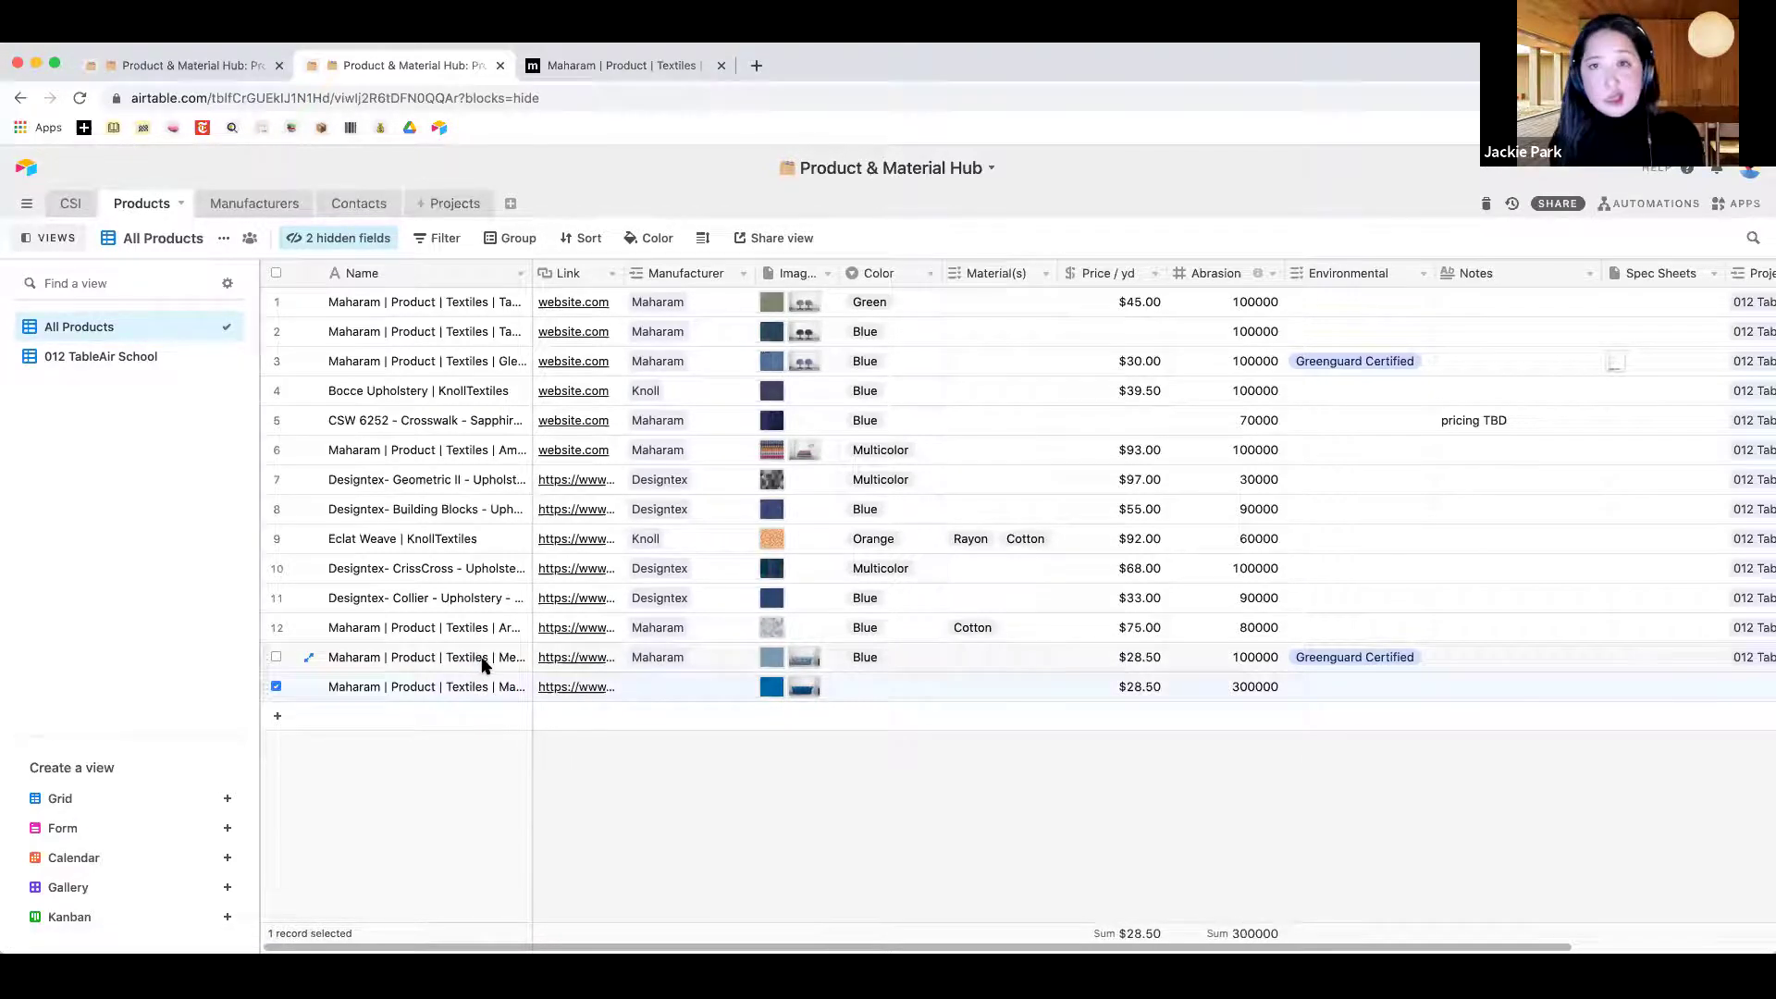
pyautogui.click(440, 689)
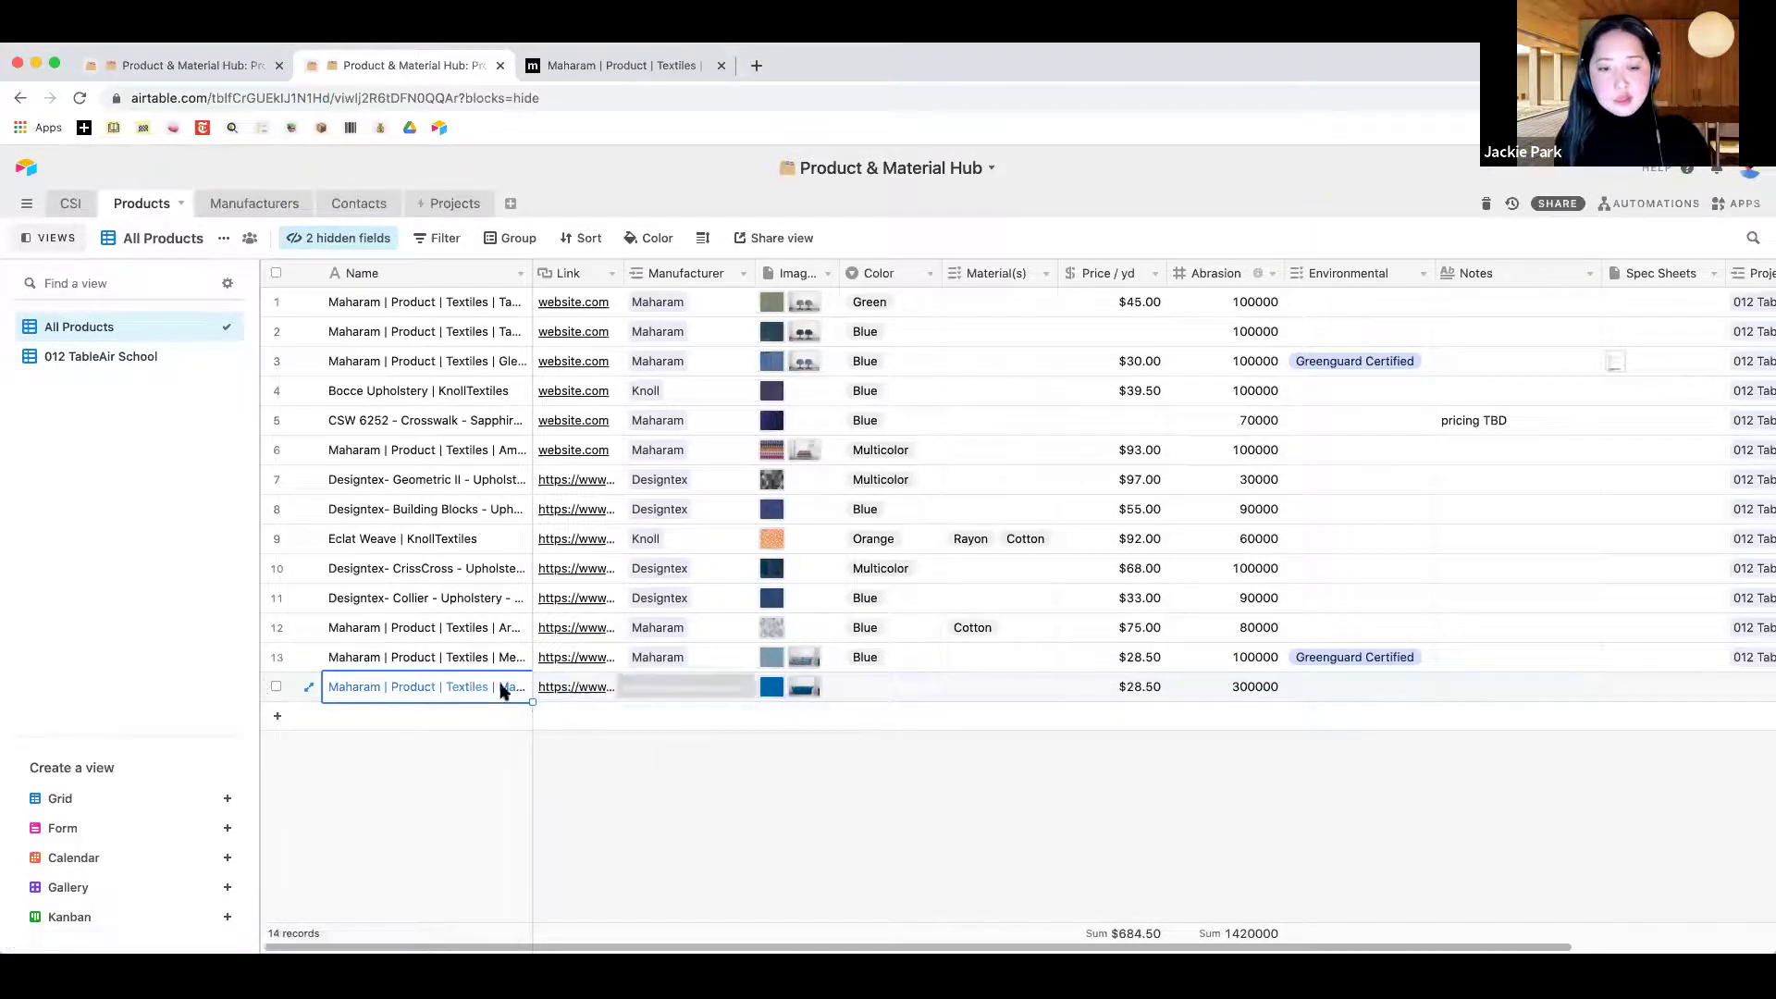
pyautogui.click(780, 695)
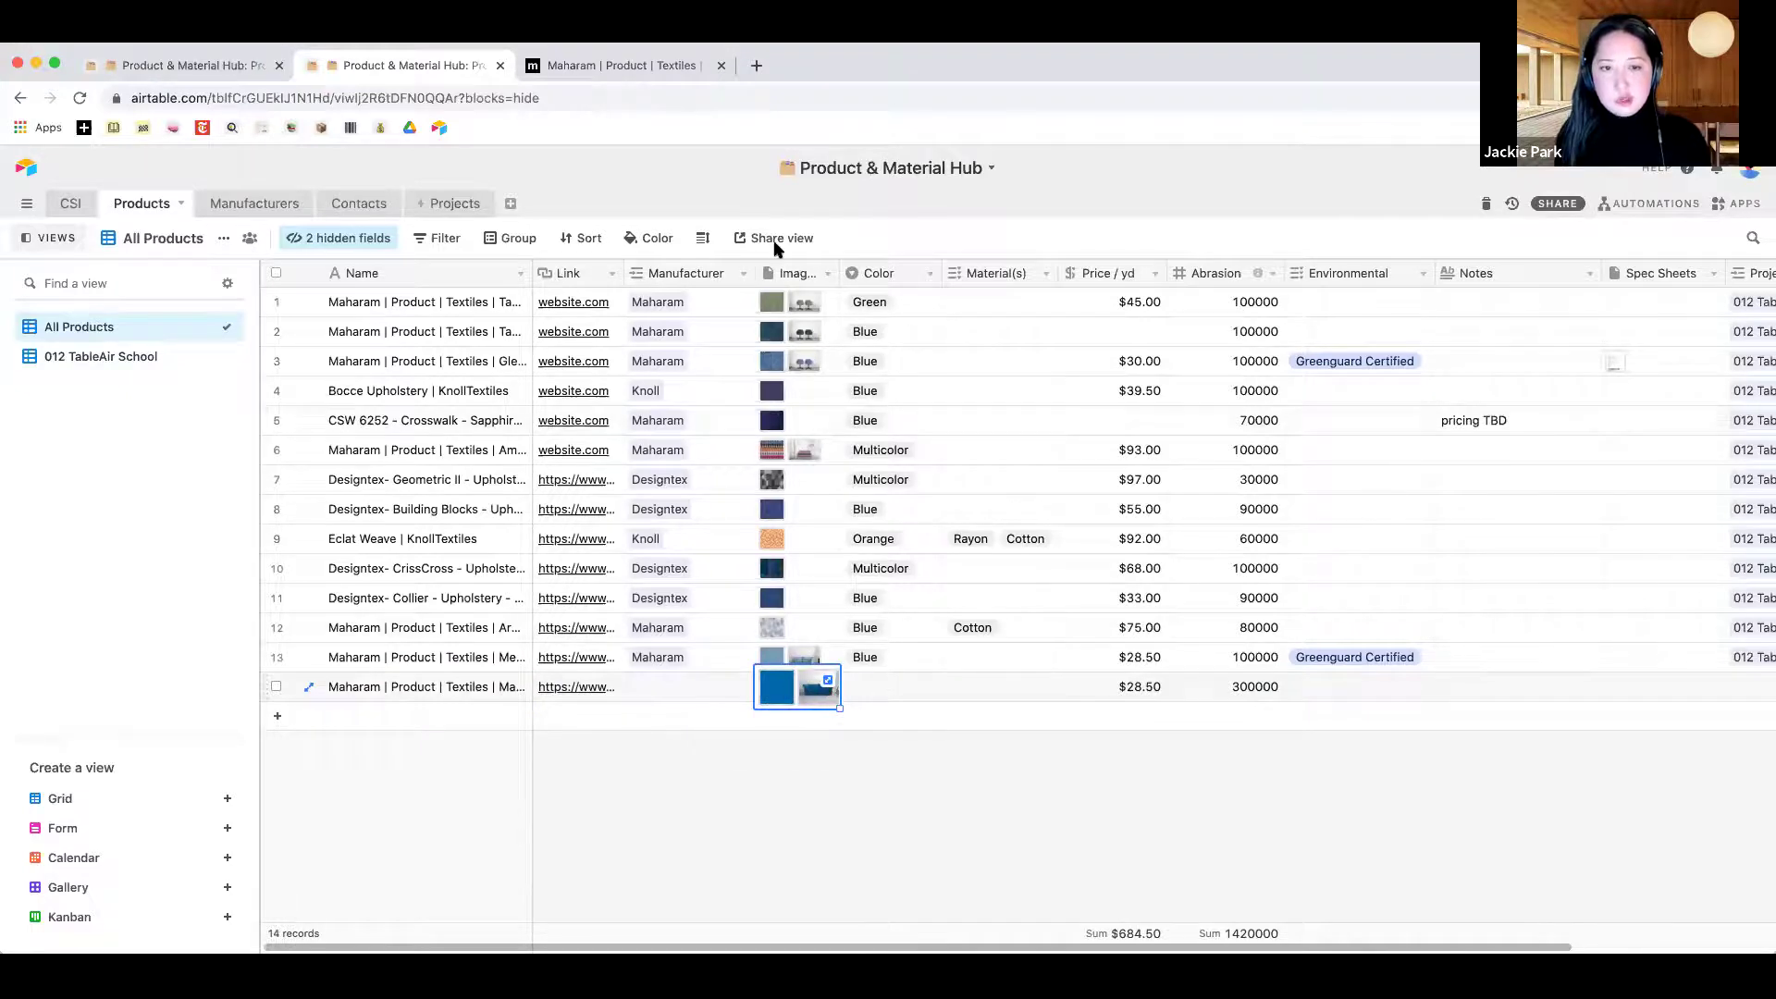
# Fill the Maharam manufacturer link from row 13 down to the new record in row 14
pyautogui.click(711, 666)
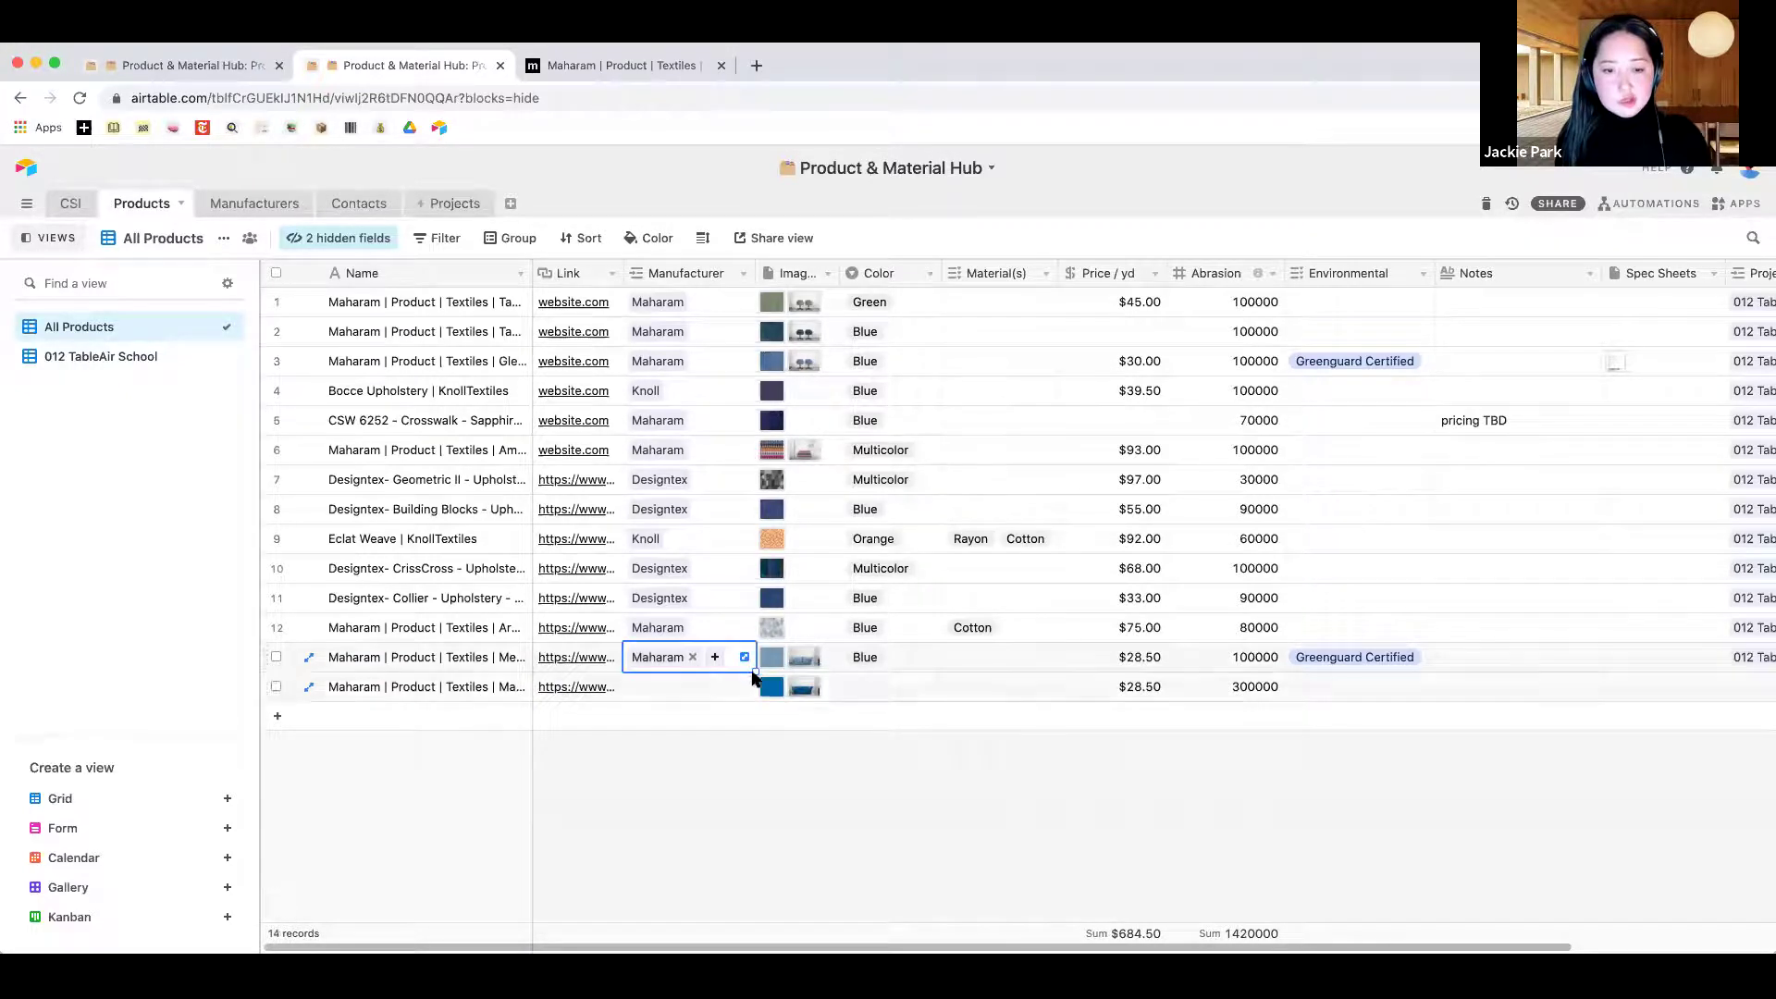
pyautogui.moveTo(756, 672); pyautogui.dragTo(755, 701)
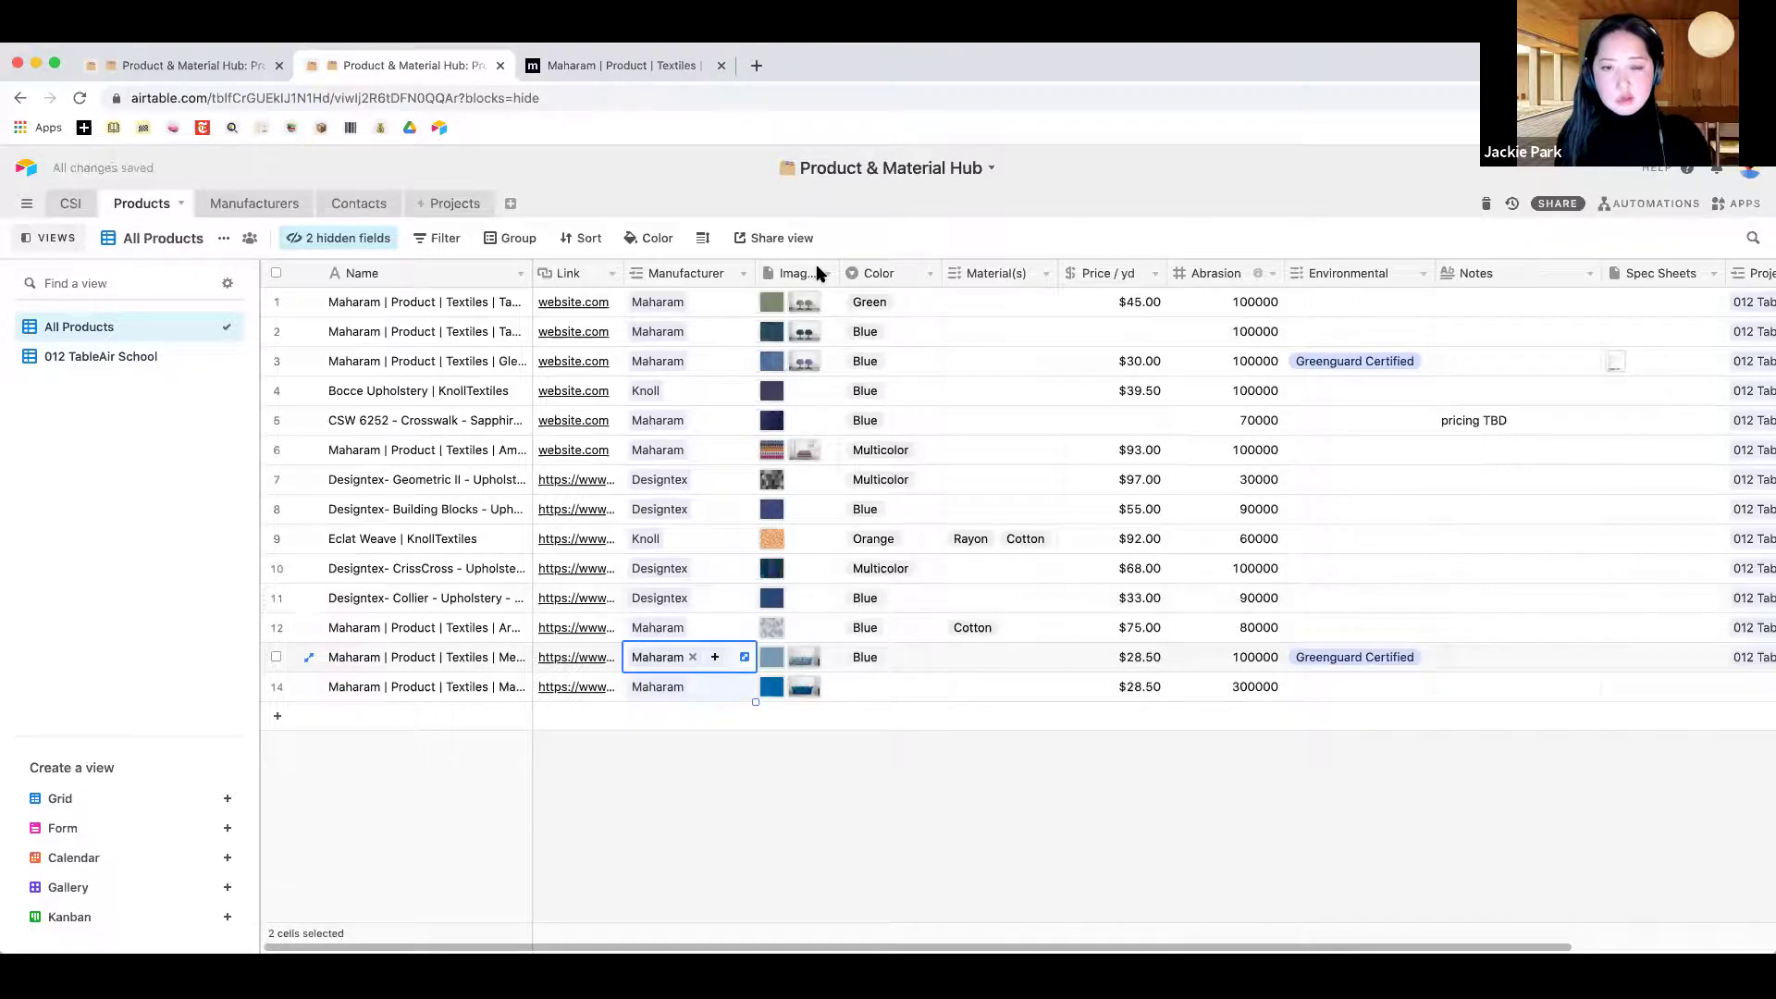
# Examine the product table's Color, Material(s), Price / yd and Abrasion columns and the remaining fields through Project(s)
pyautogui.click(870, 307)
pyautogui.hscroll(3, 875, 305)
pyautogui.press('super+shift+Down')
pyautogui.click(880, 276)
pyautogui.click(962, 276)
pyautogui.click(1071, 276)
pyautogui.hscroll(2, 1196, 376)
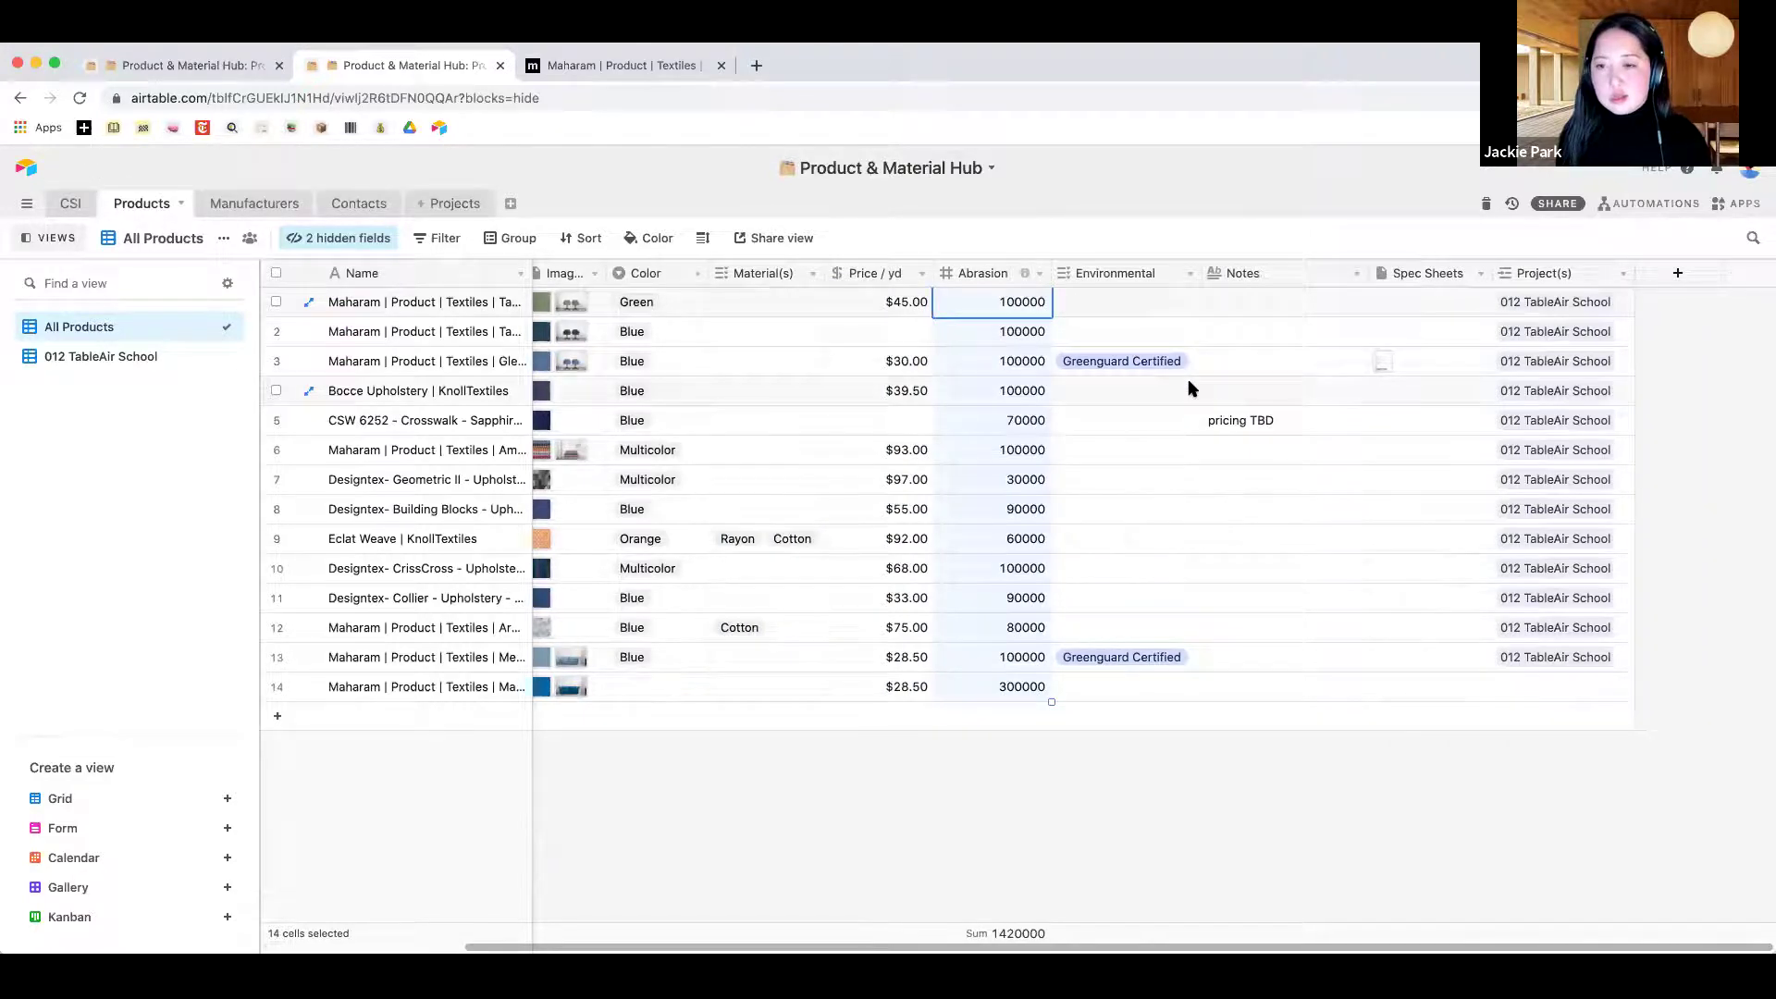
pyautogui.hscroll(-2, 1191, 389)
pyautogui.hscroll(2, 1189, 388)
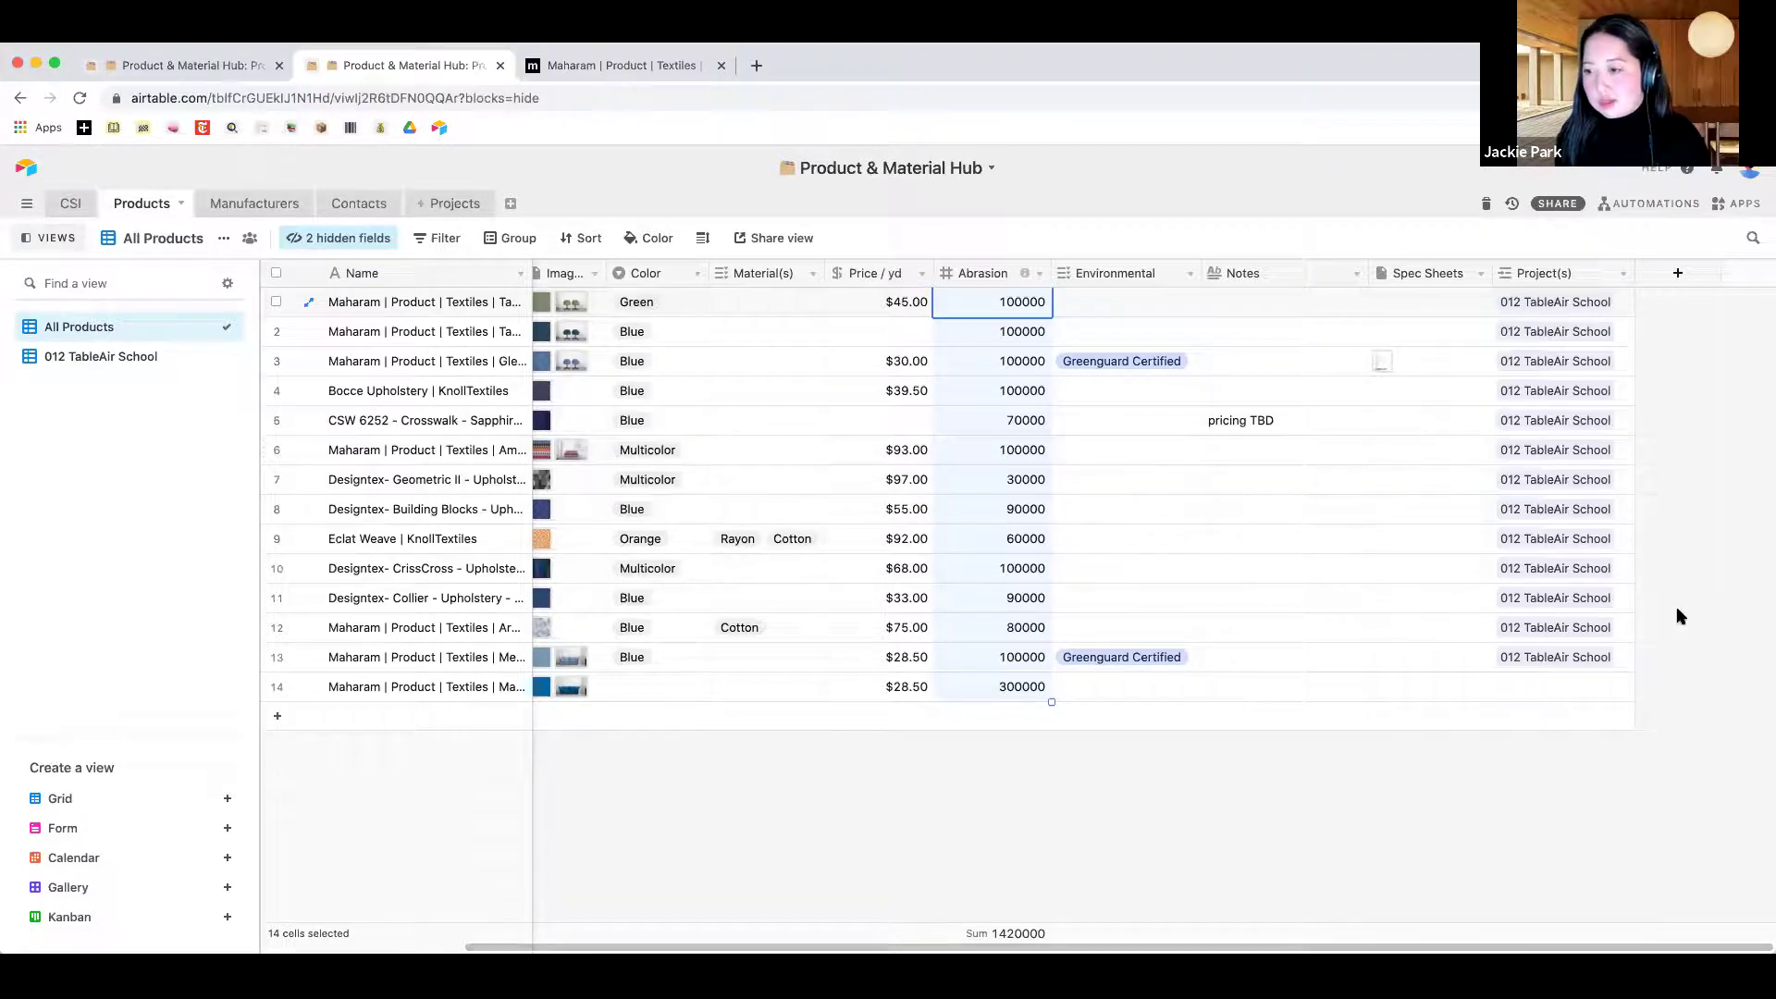
# Fill the 012 TableAir School project link from row 13 down to the new record in row 14
pyautogui.click(1601, 664)
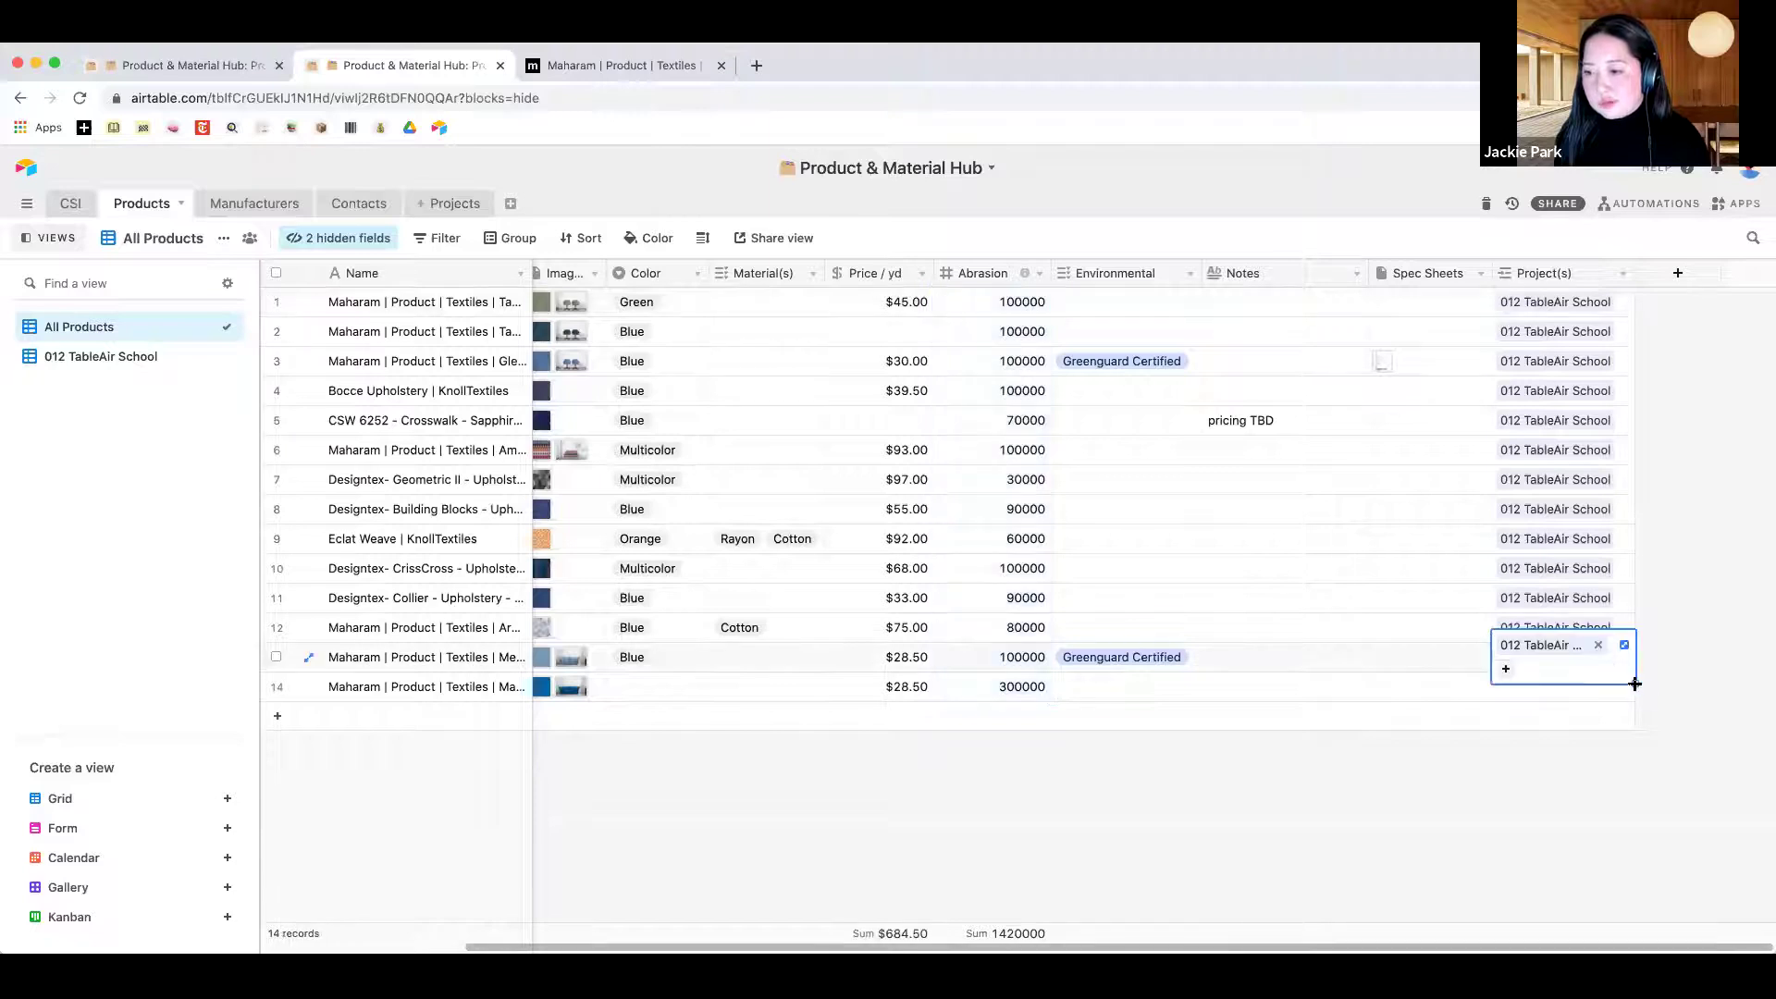
pyautogui.click(1678, 273)
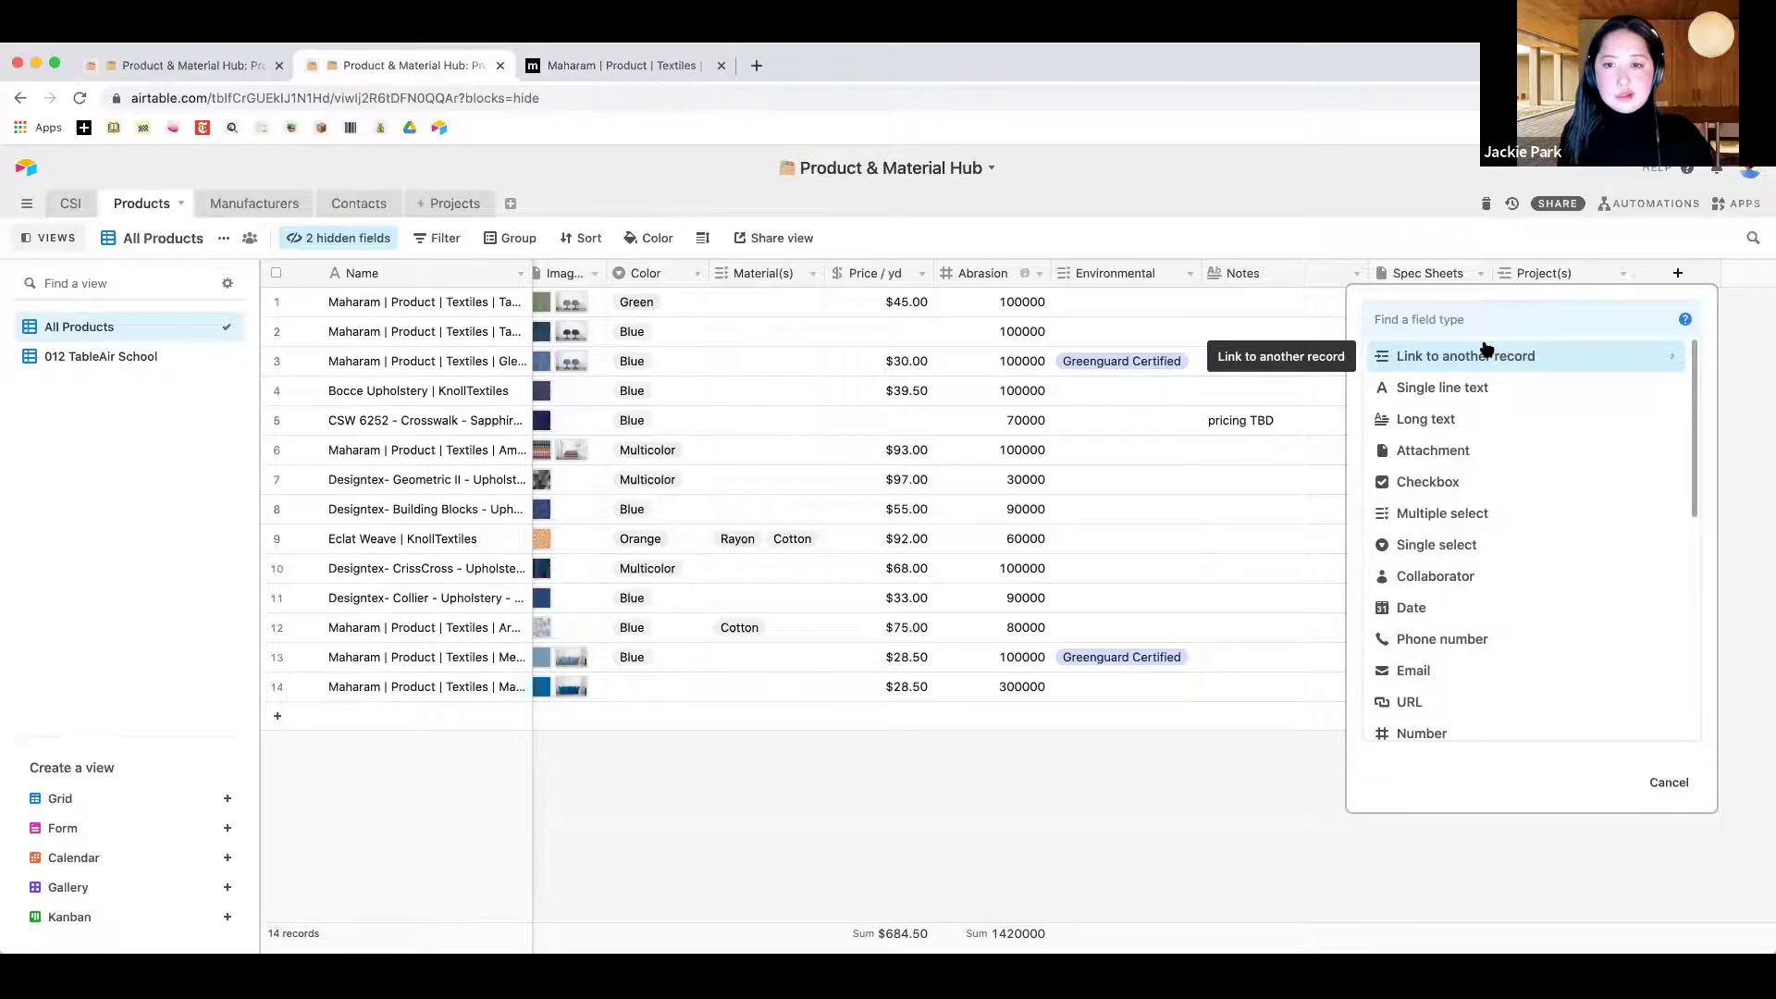
pyautogui.click(1114, 436)
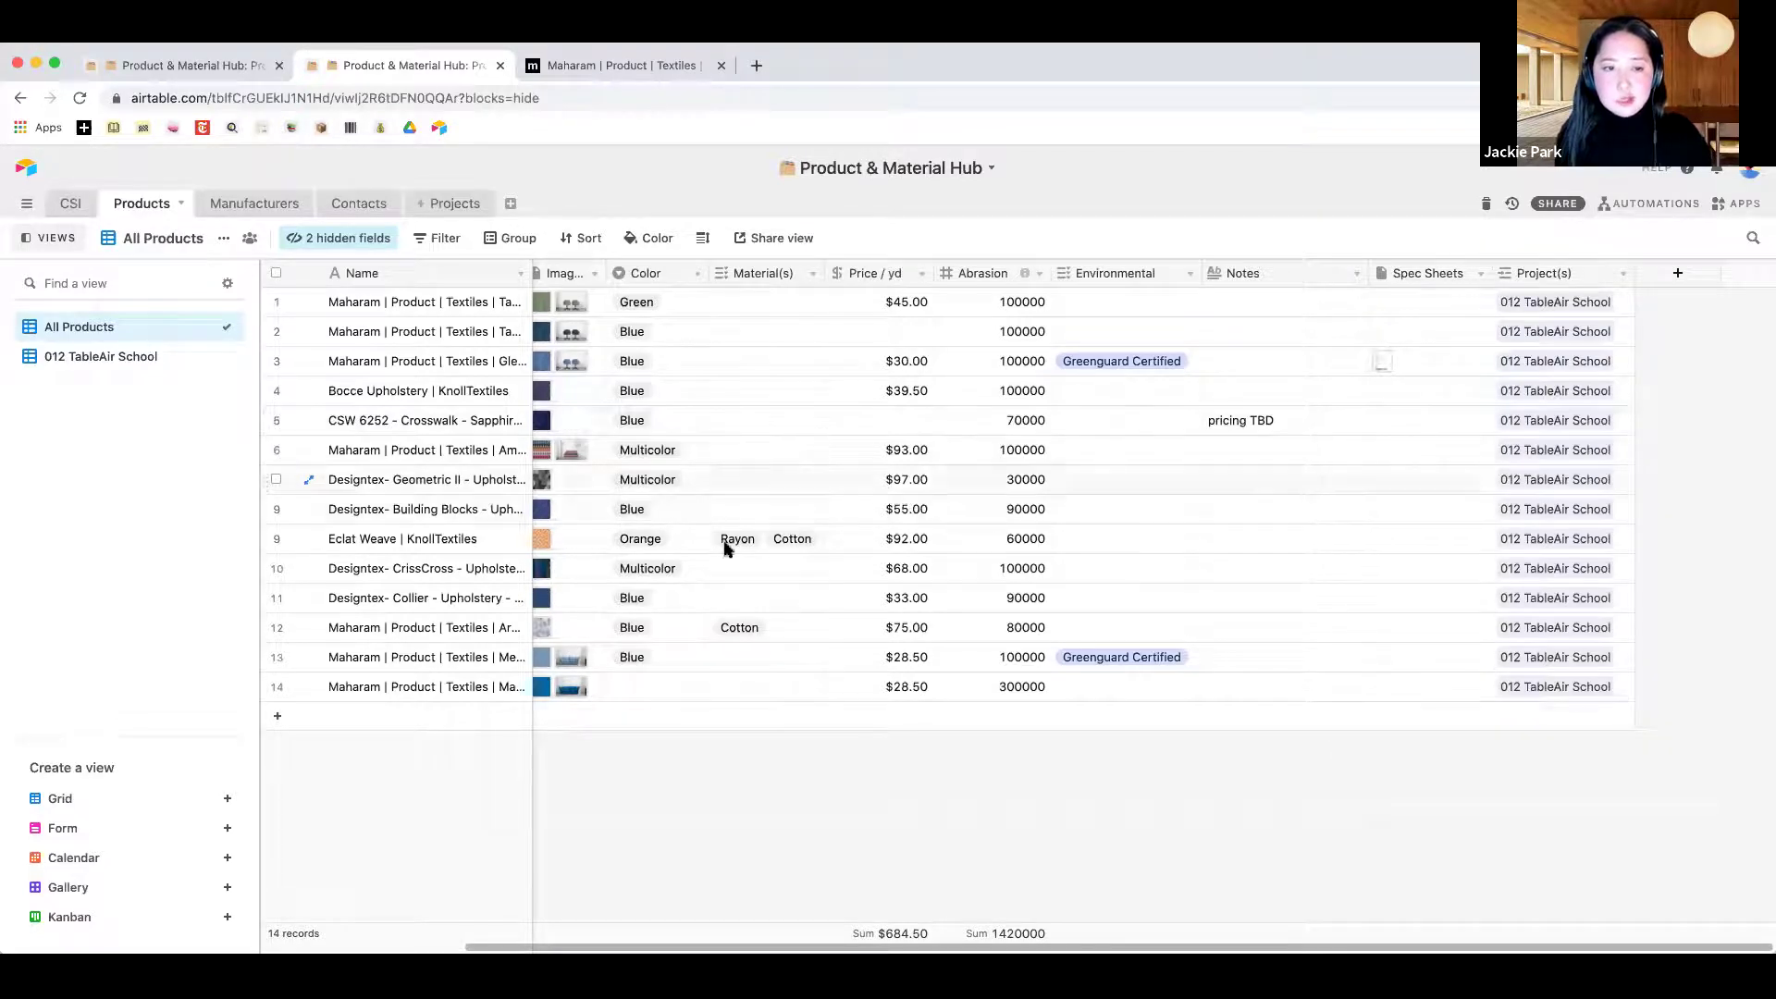
# Open the Designtex Collier record, move on through the following records, and close the record view
pyautogui.click(718, 597)
pyautogui.hotkey('shift', 'space')
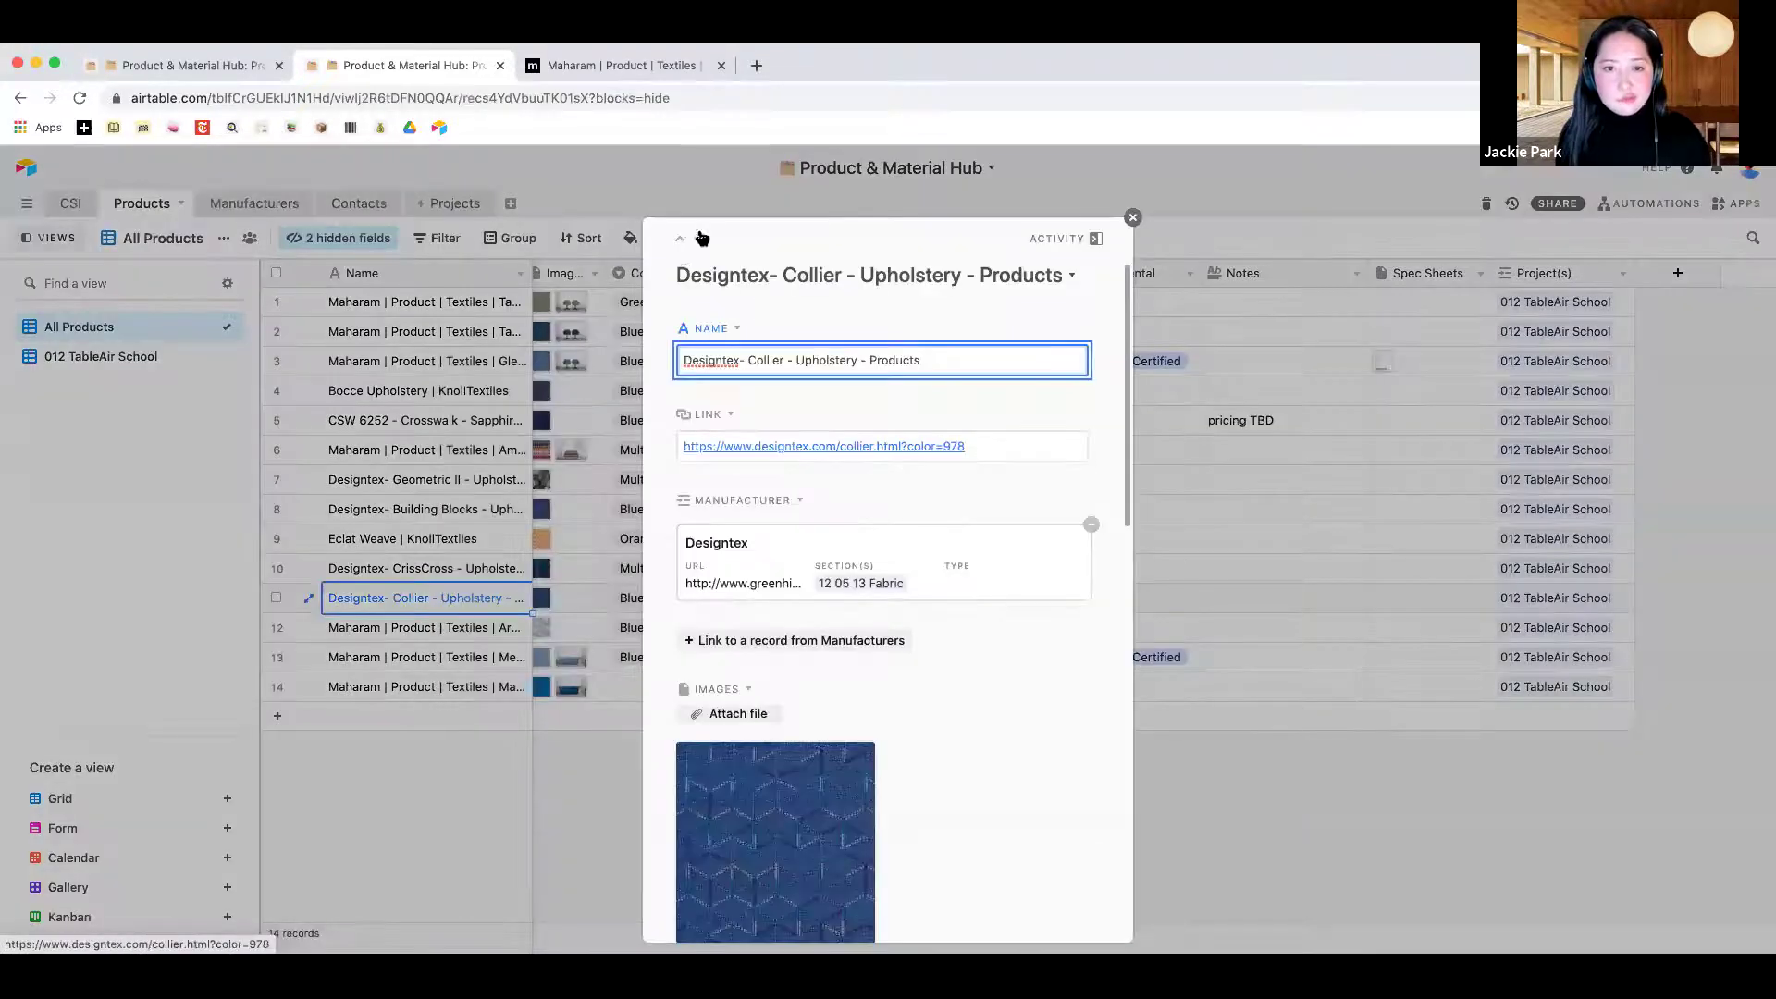
pyautogui.click(701, 239)
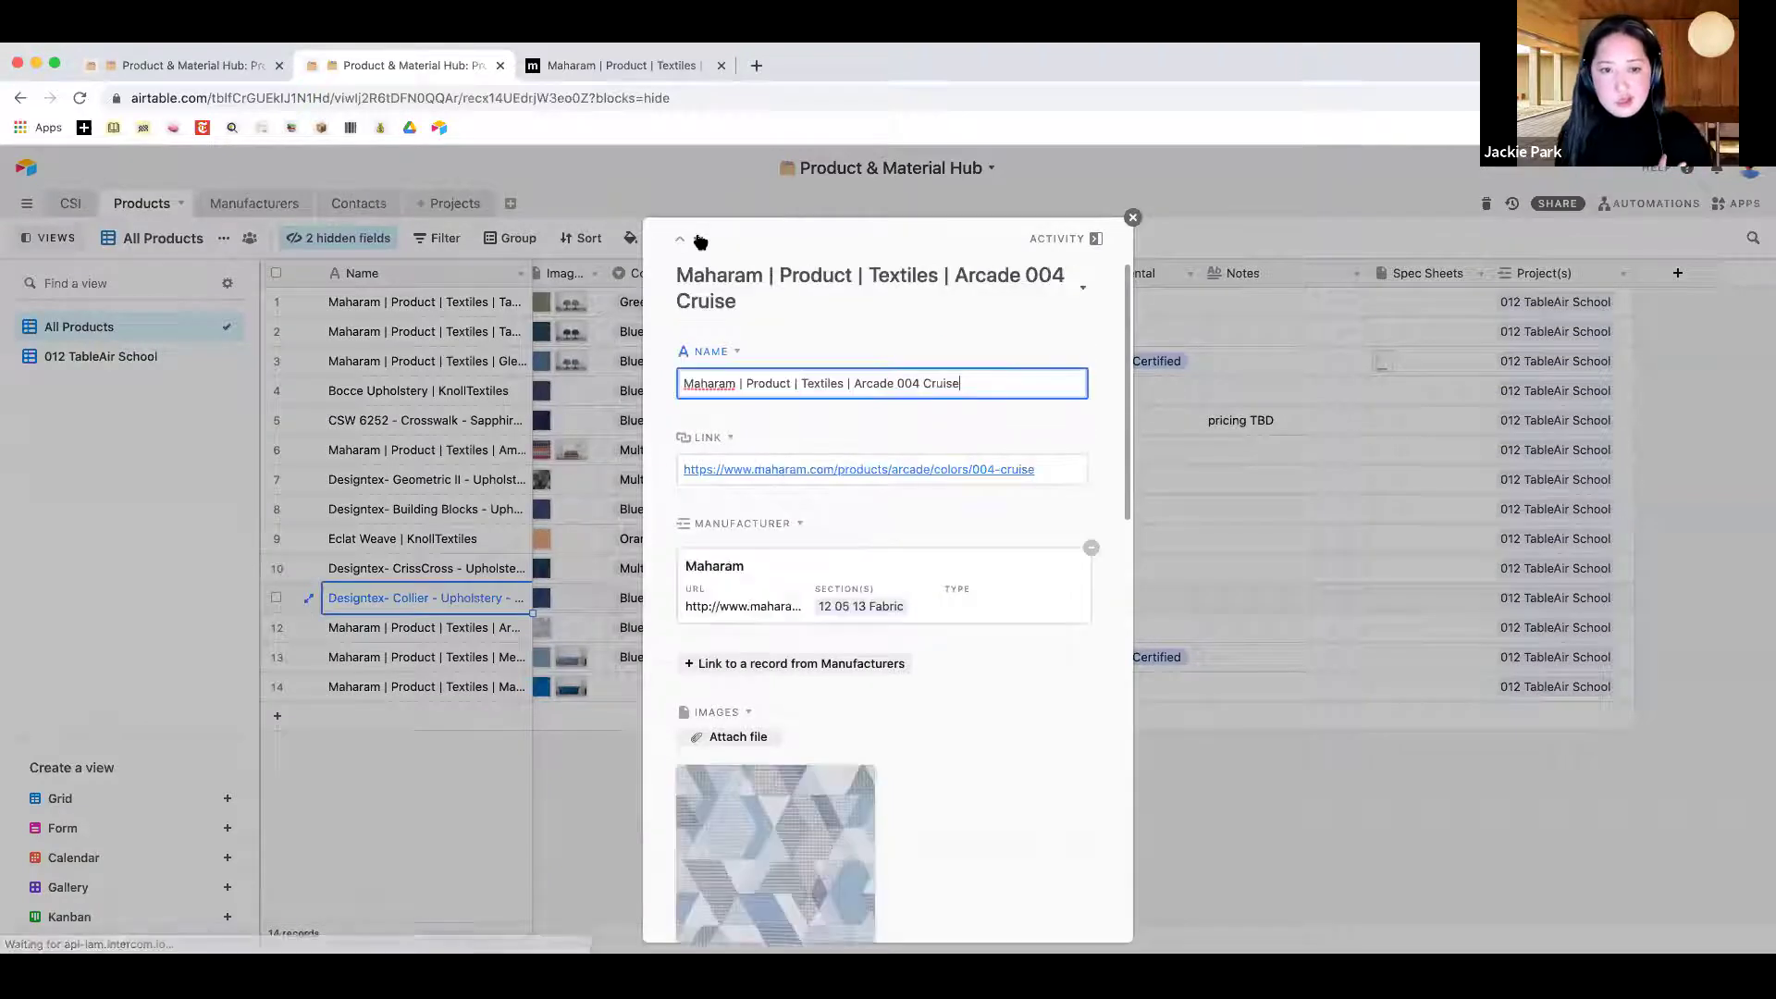
pyautogui.click(701, 239)
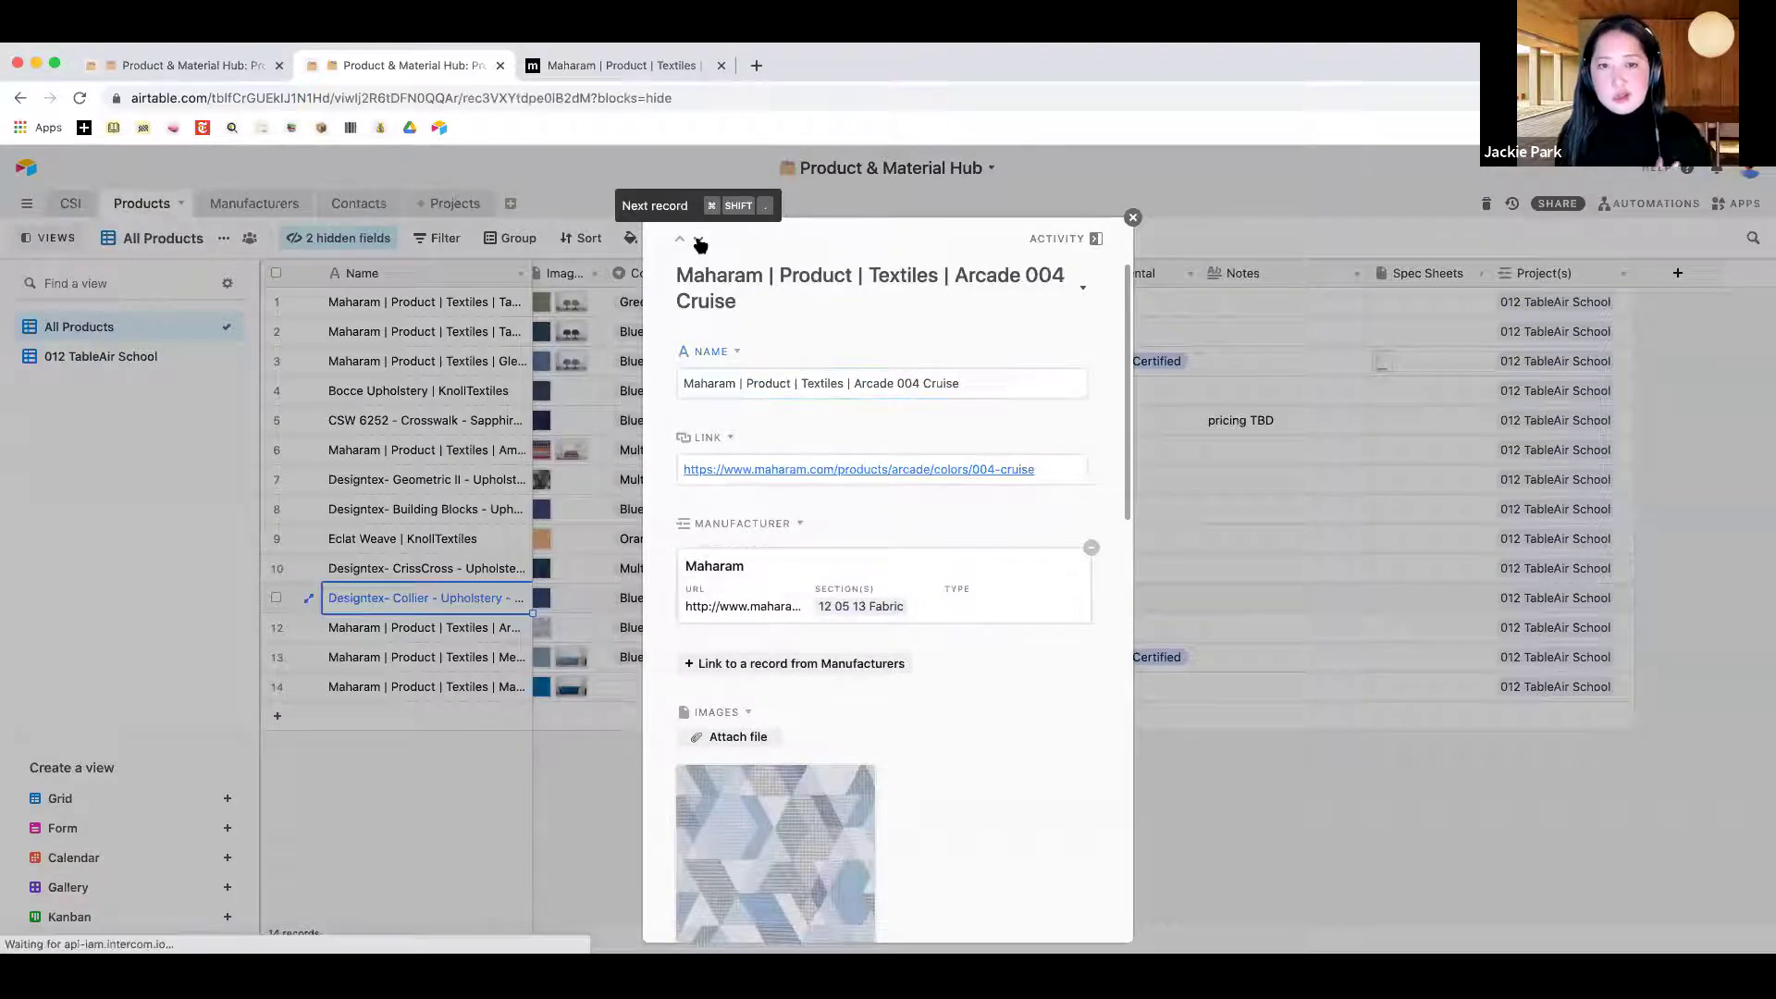
pyautogui.click(1187, 381)
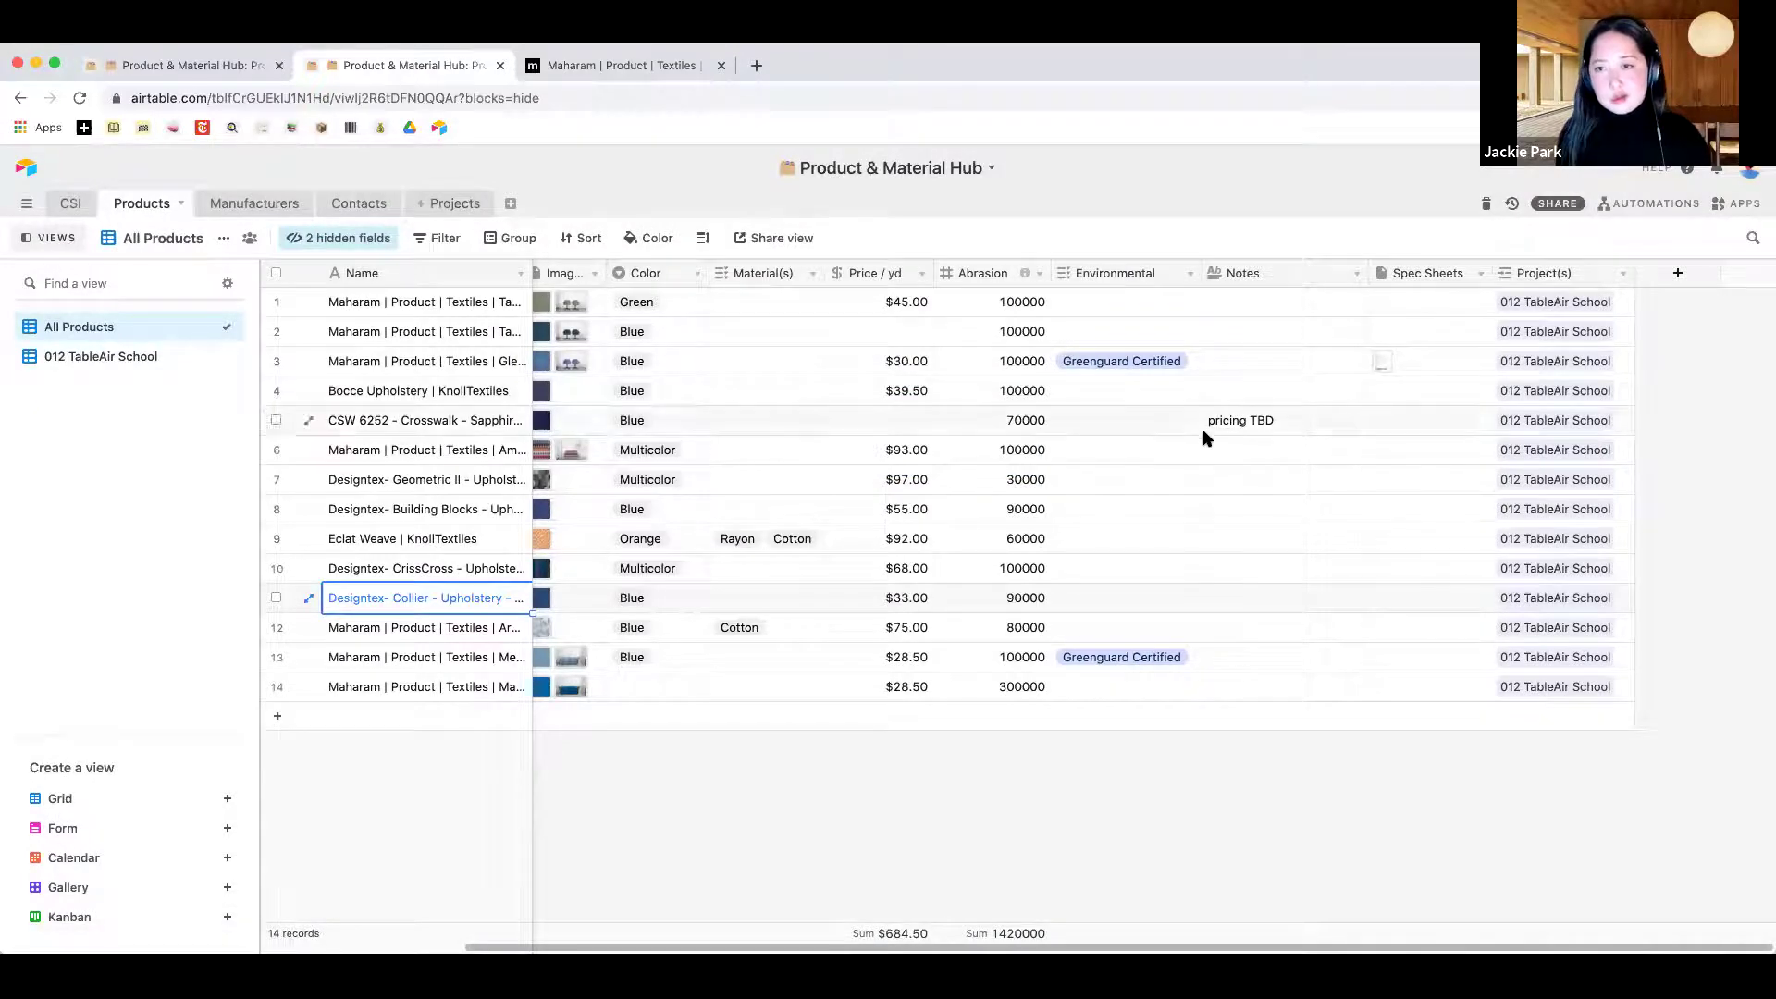
# Begin a new single select field in the Products table with In play as its first option
pyautogui.click(1677, 273)
pyautogui.write('sing')
pyautogui.click(1492, 389)
pyautogui.click(1455, 473)
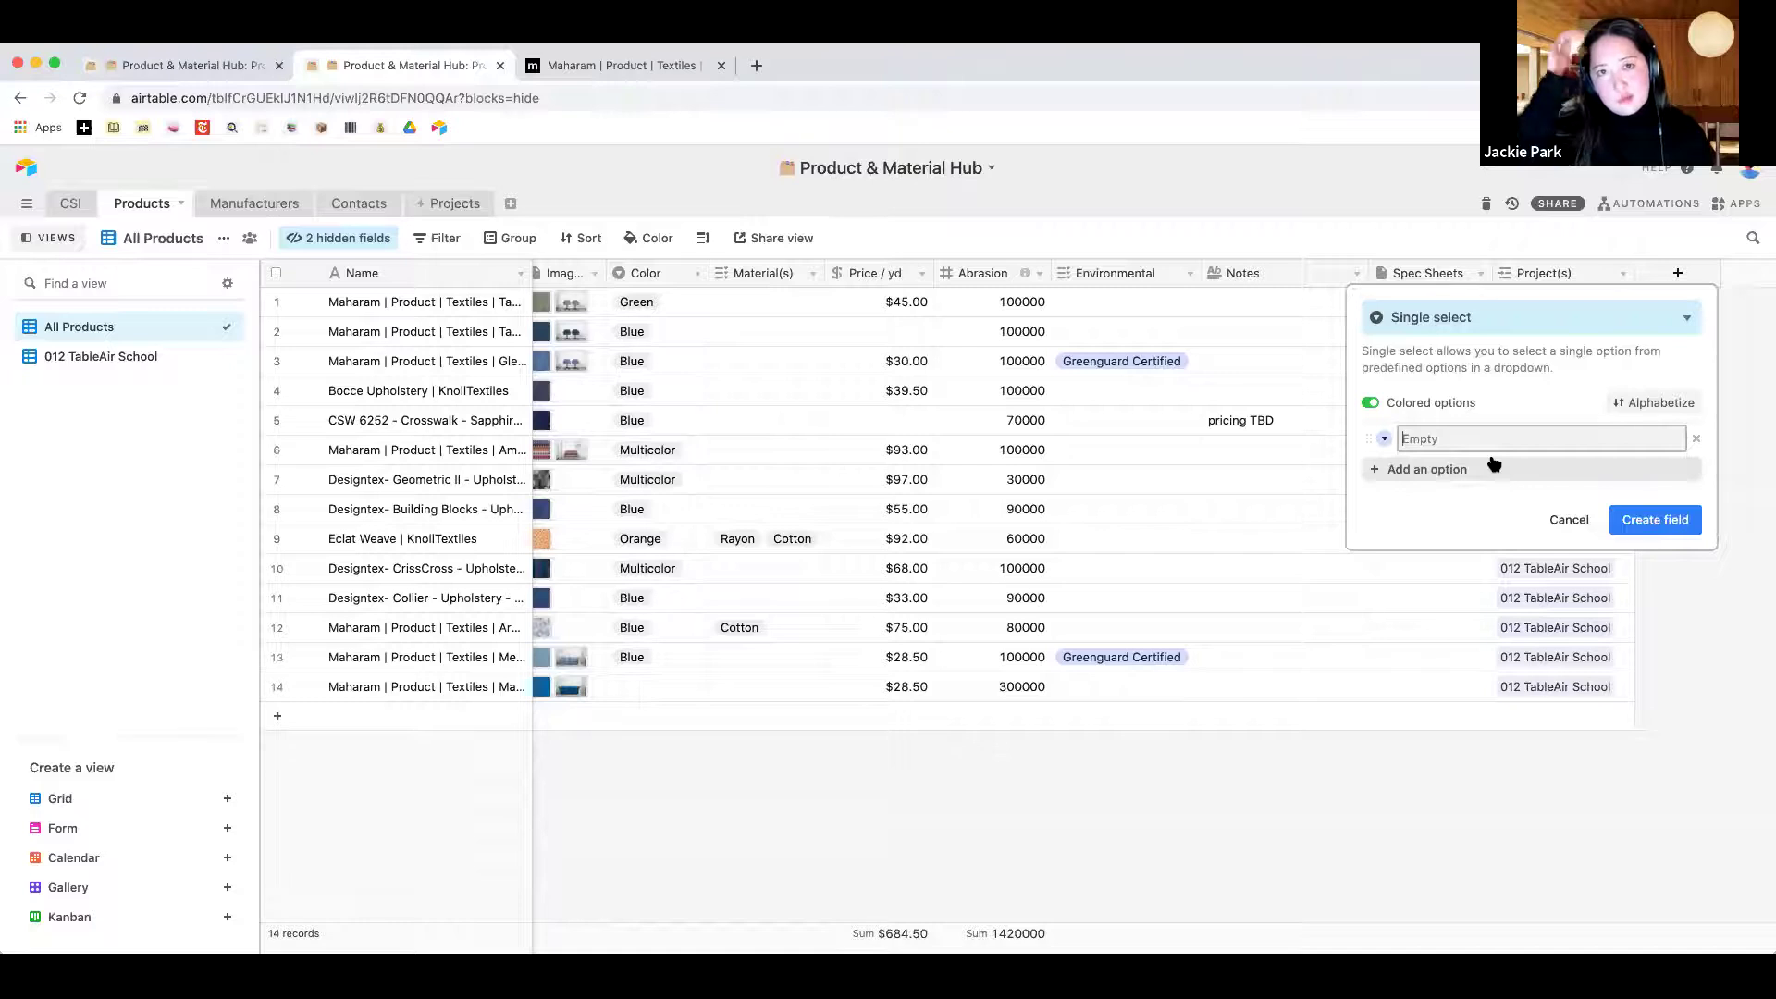
pyautogui.write('In play')
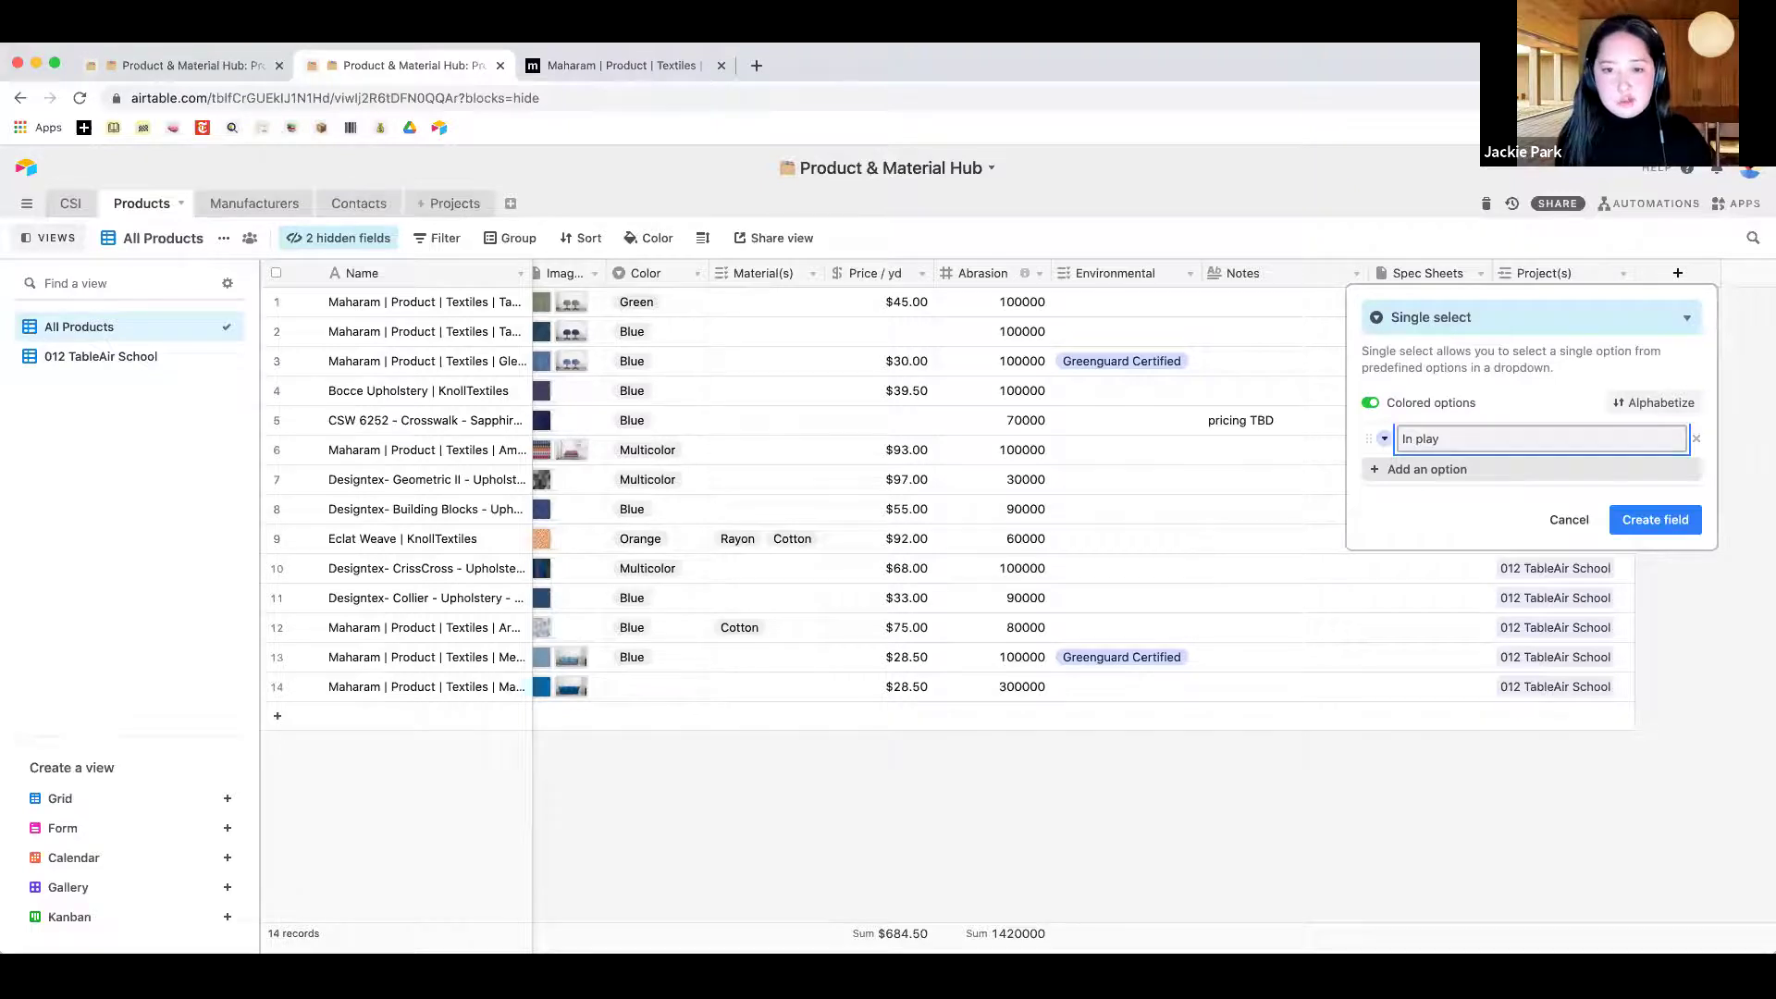
pyautogui.press('Return')
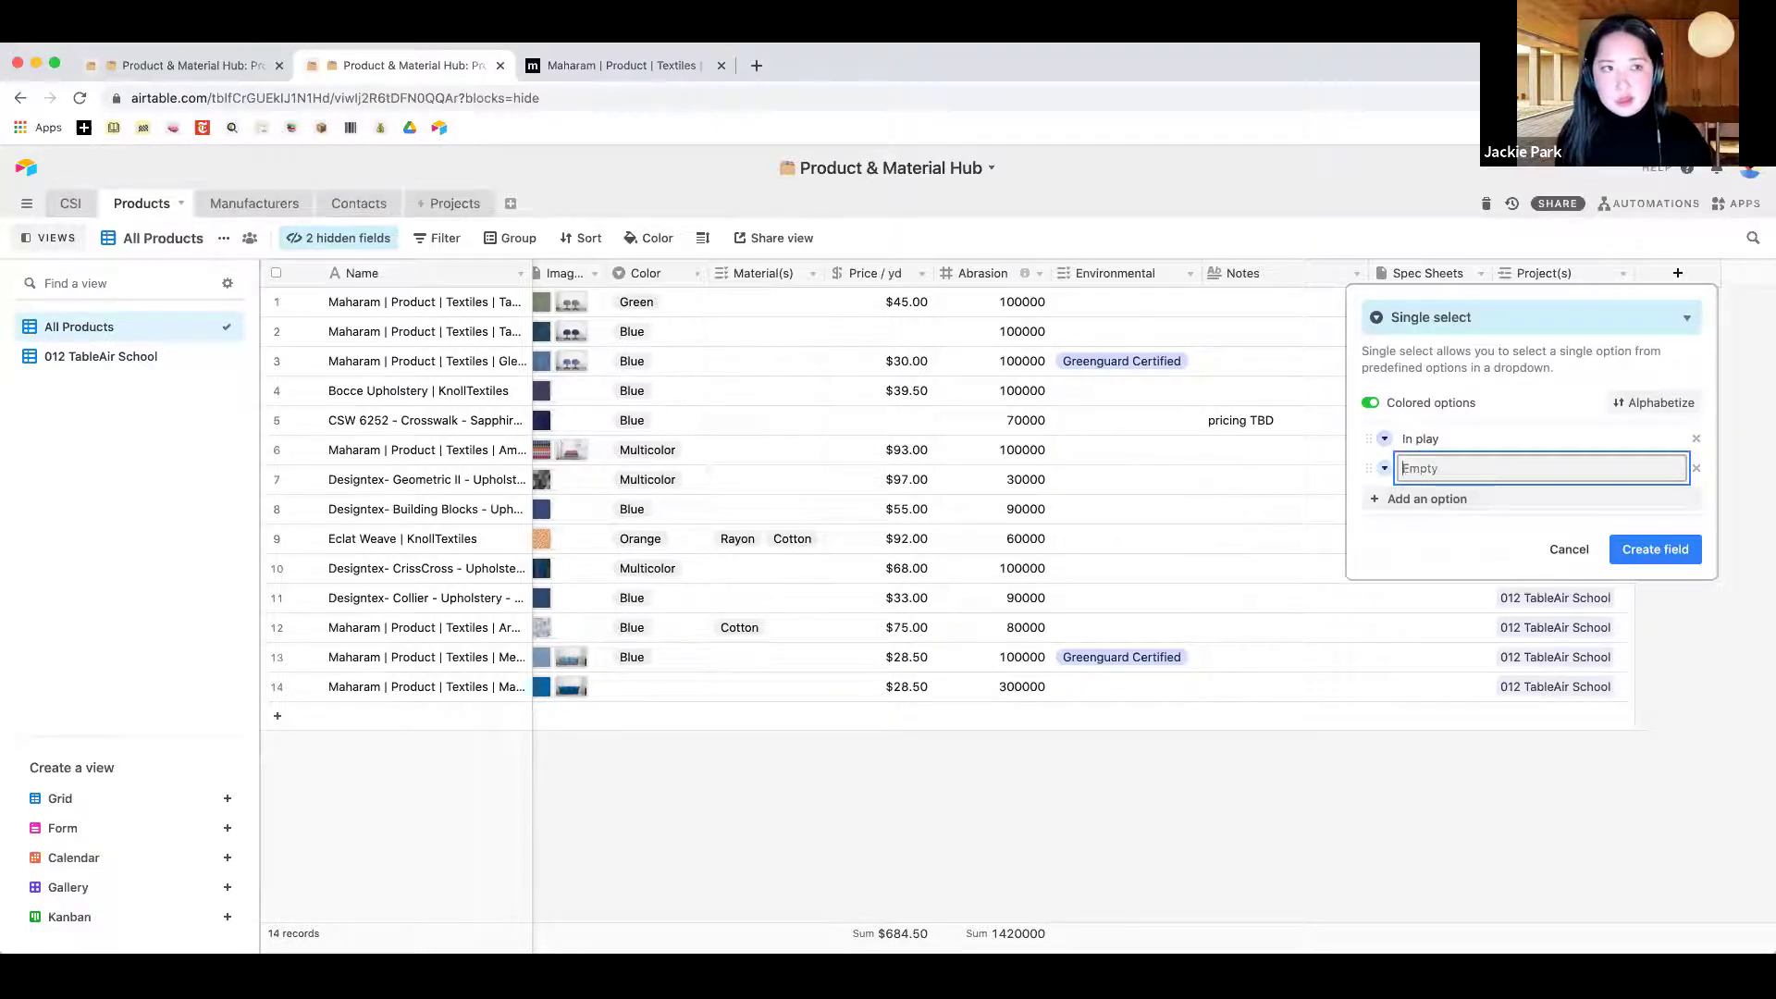
# Add the options Internal approval and Client approval to the new single select field
pyautogui.write('Int')
pyautogui.press('BackSpace')
pyautogui.press('BackSpace')
pyautogui.press('BackSpace')
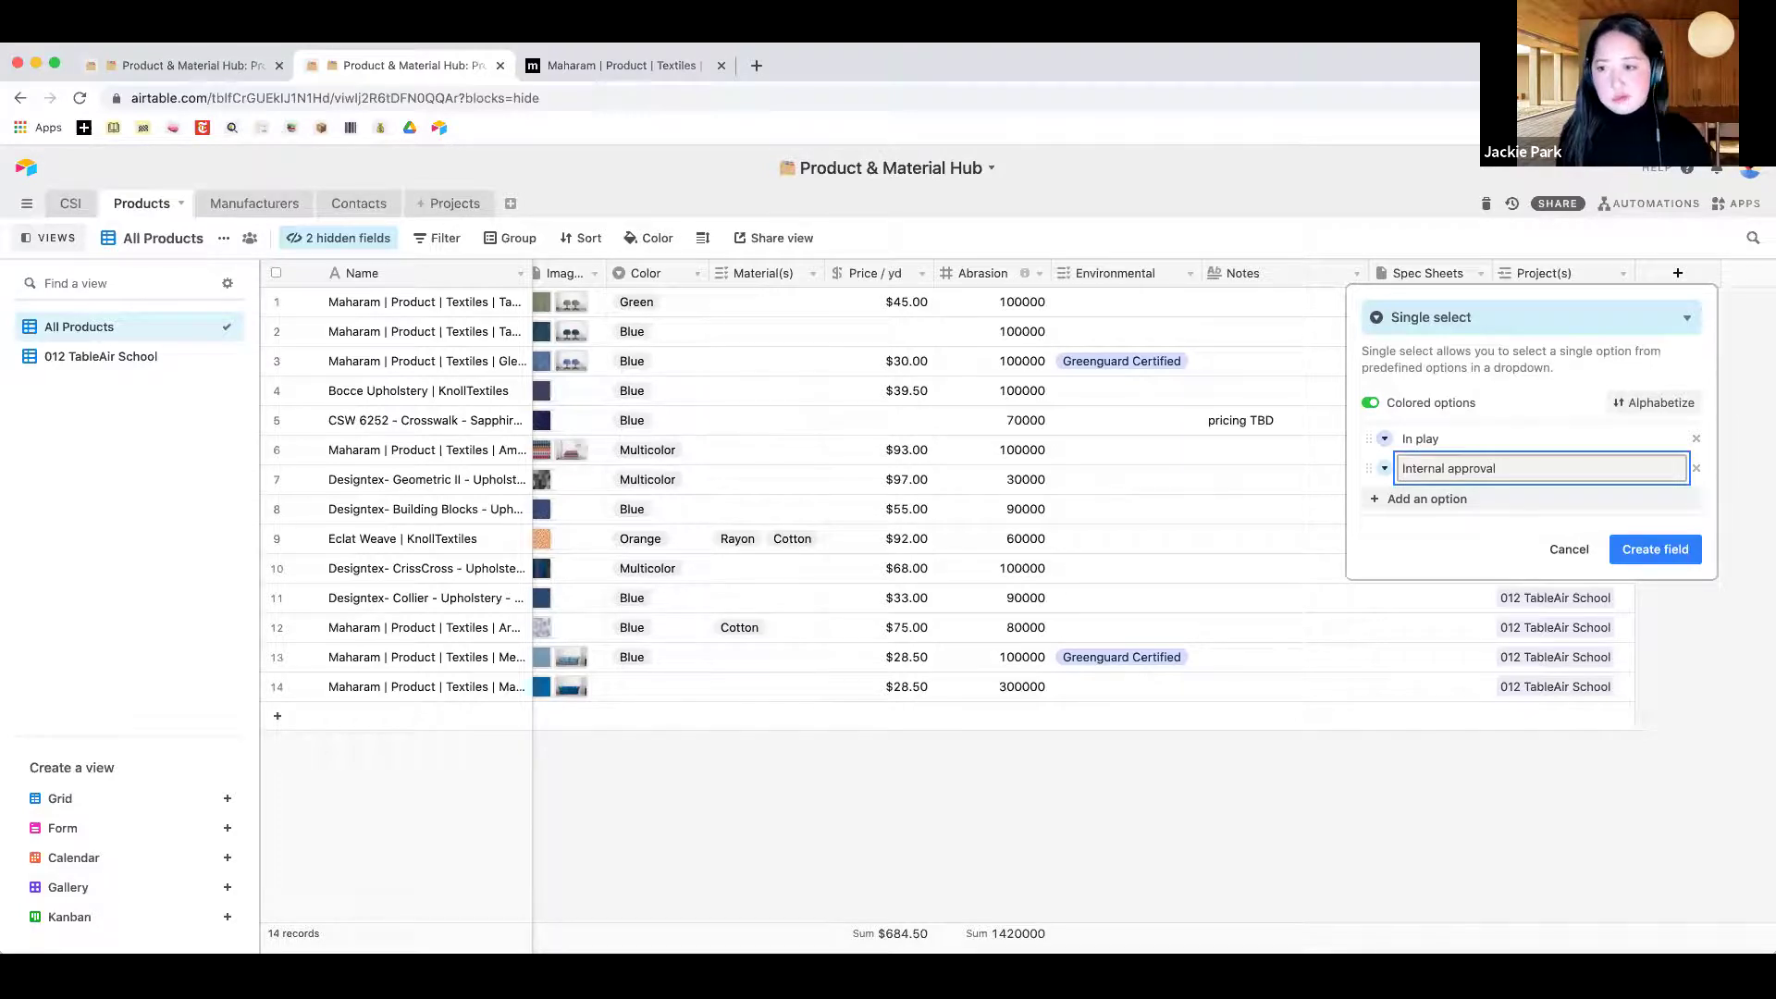
pyautogui.press('Return')
pyautogui.write('Client approval')
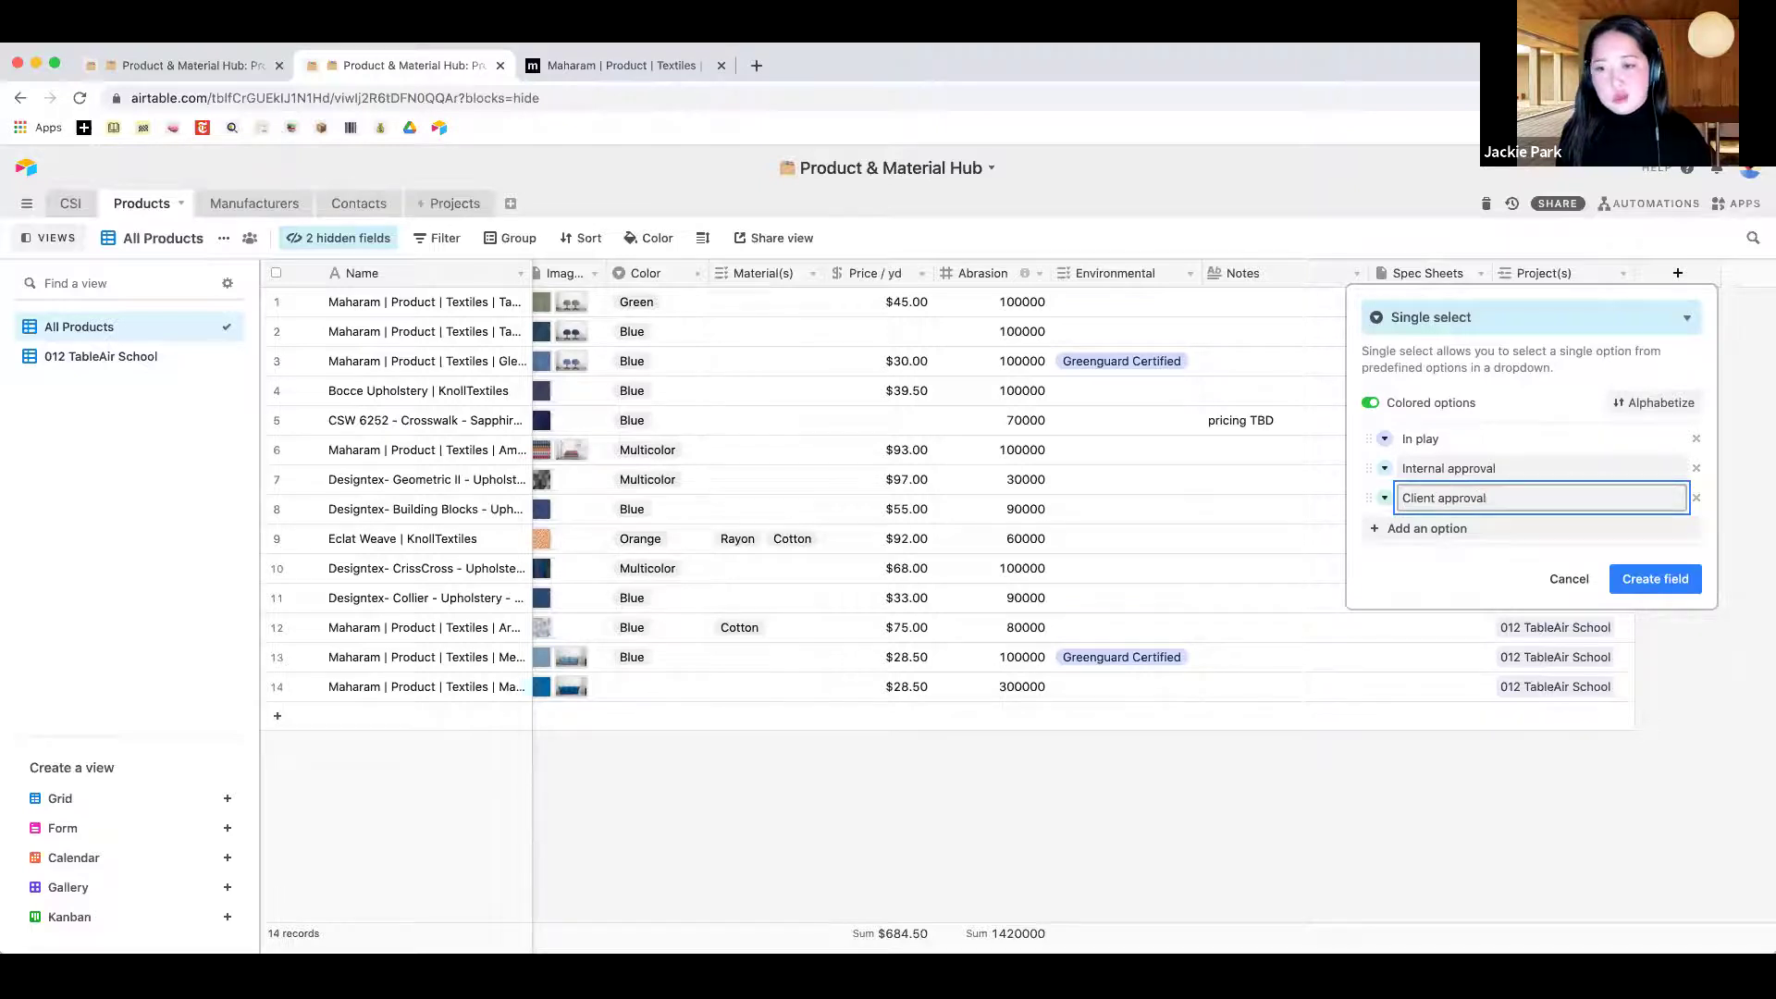
pyautogui.press('Return')
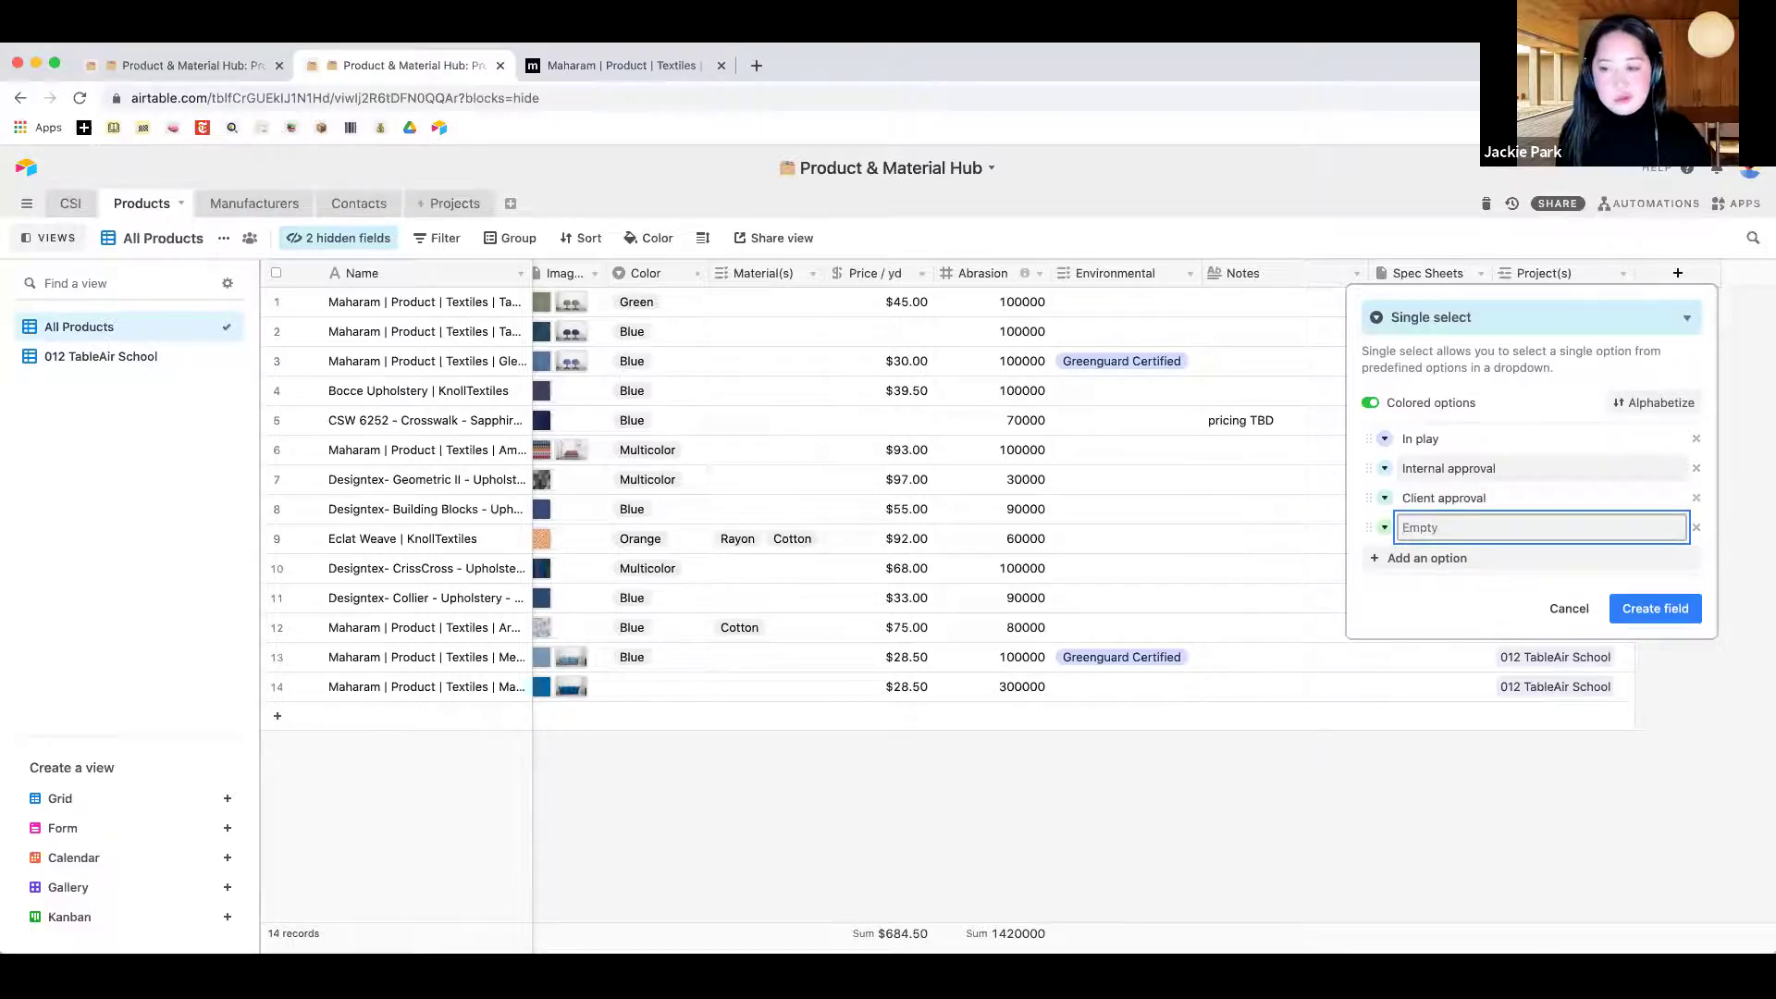
# Add the options Selection - First Choice and Selection - Back Ups to the new field
pyautogui.write('Selecte')
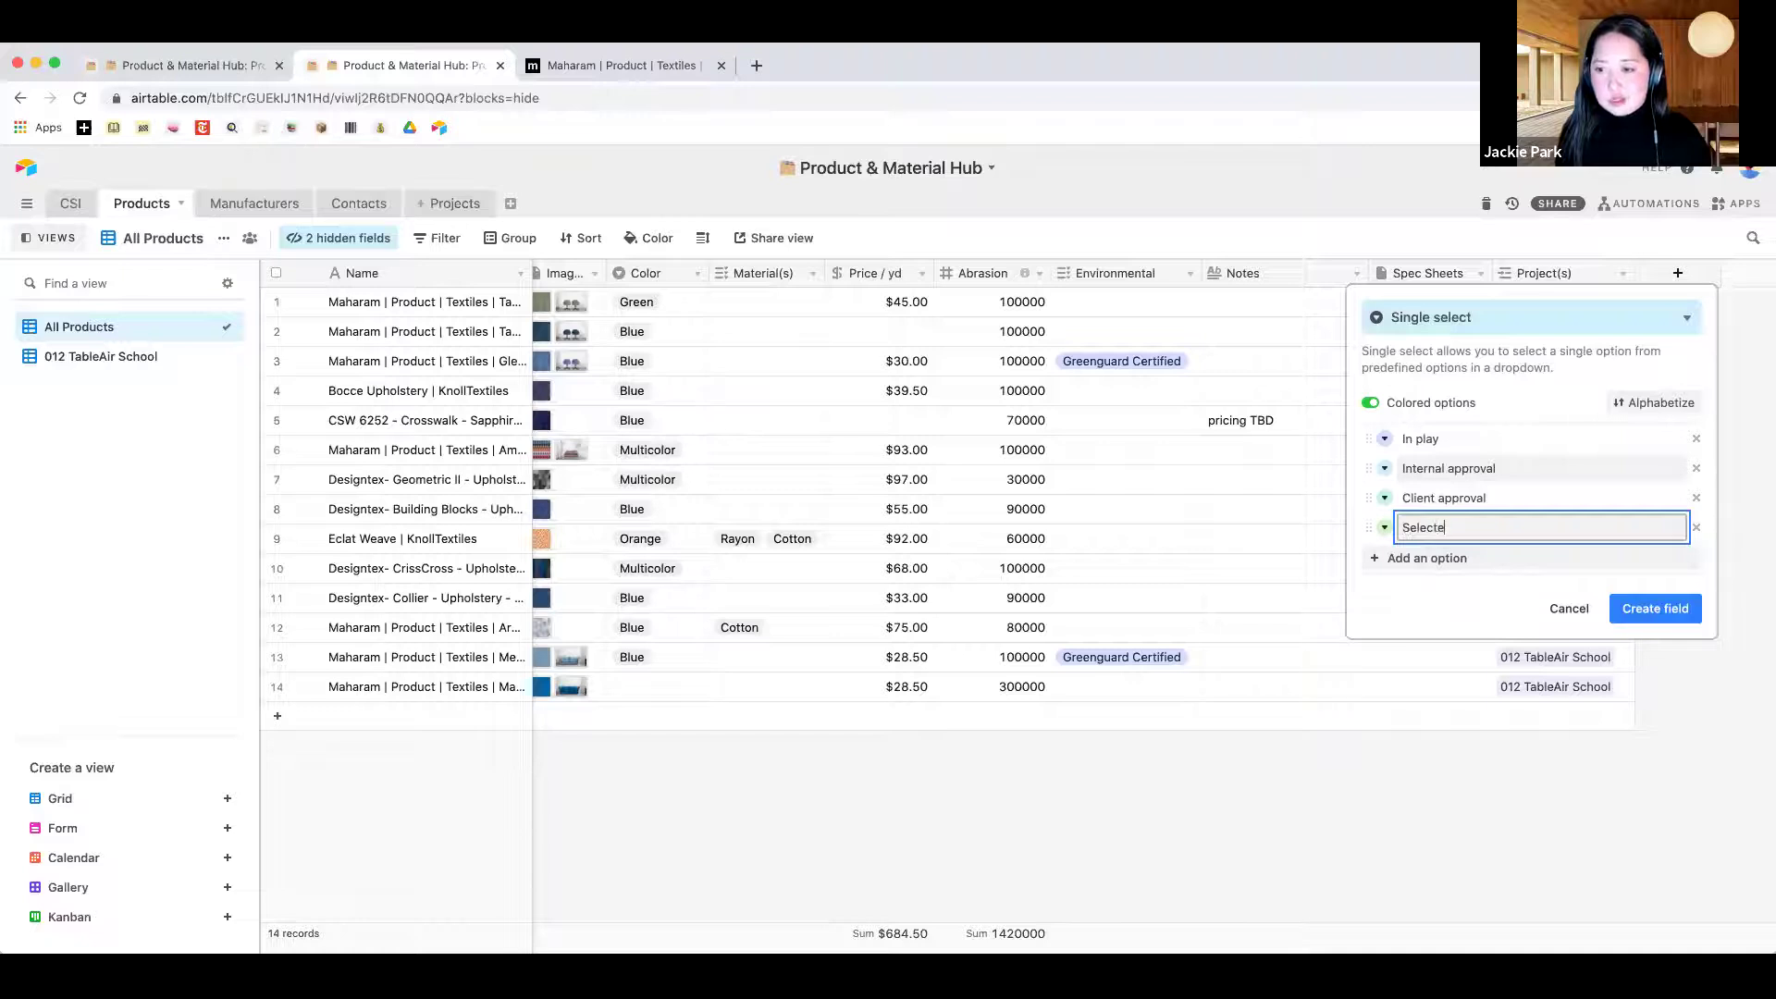
pyautogui.press('BackSpace')
pyautogui.write('ion - First Choi')
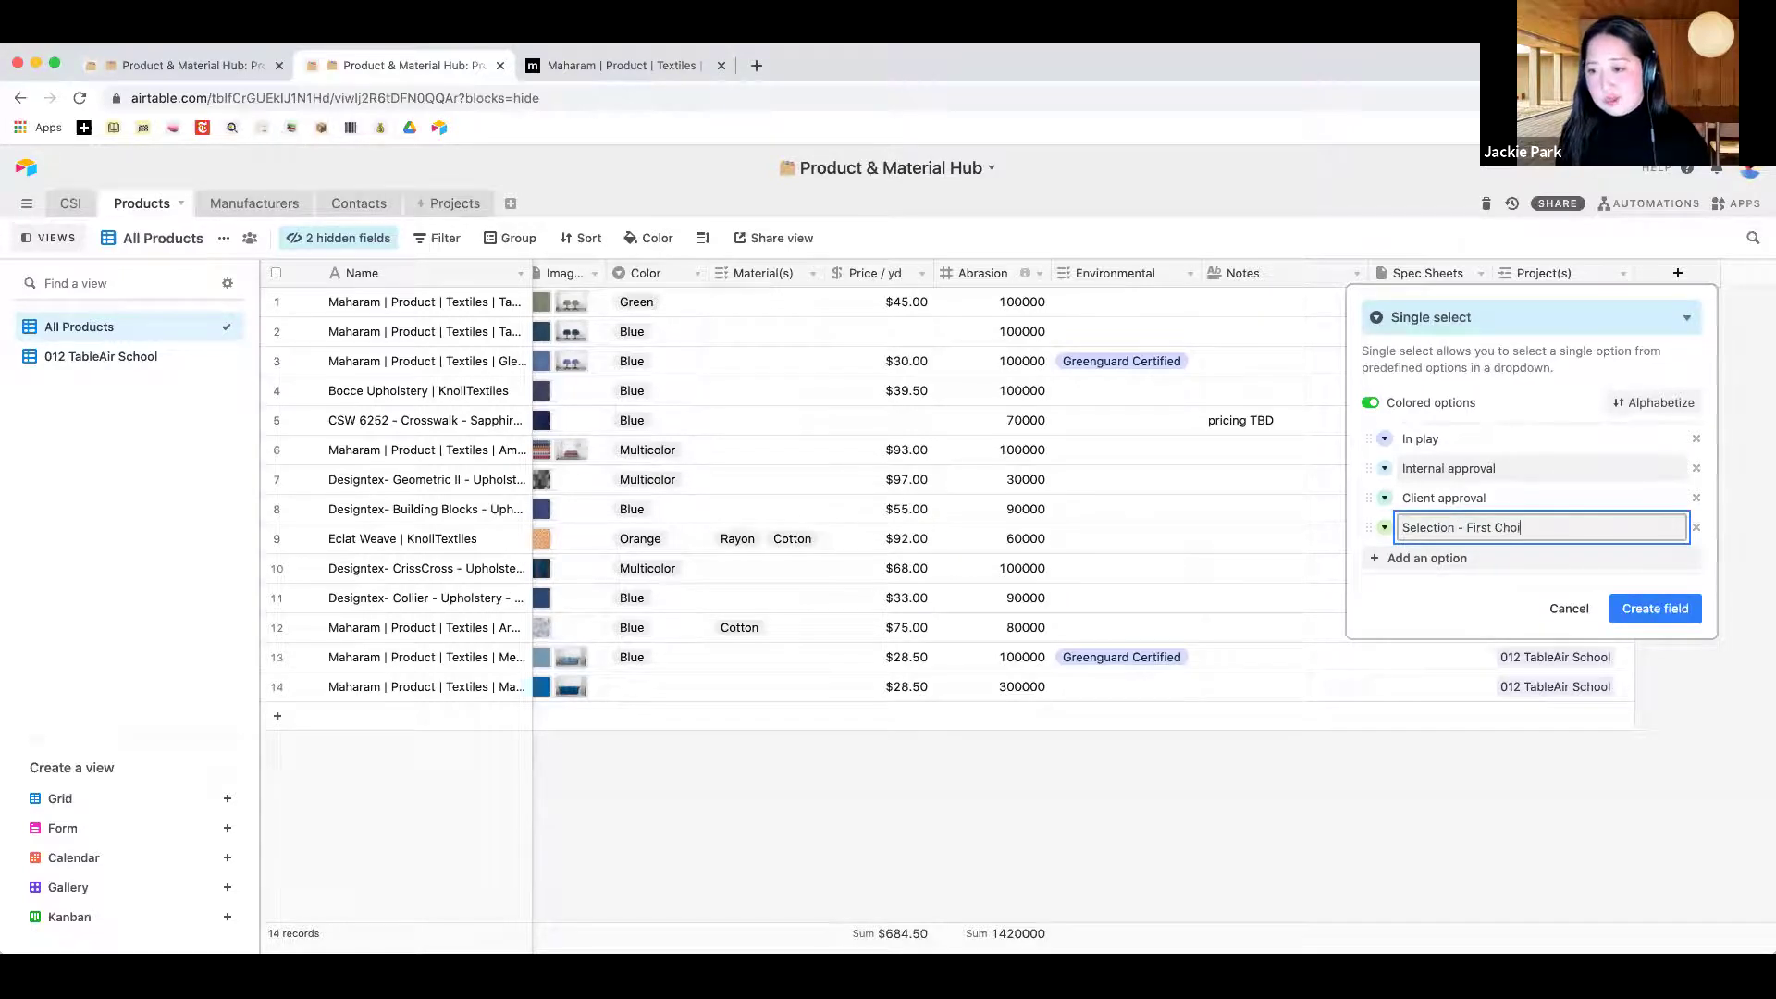
pyautogui.press('Return')
pyautogui.write('Selec')
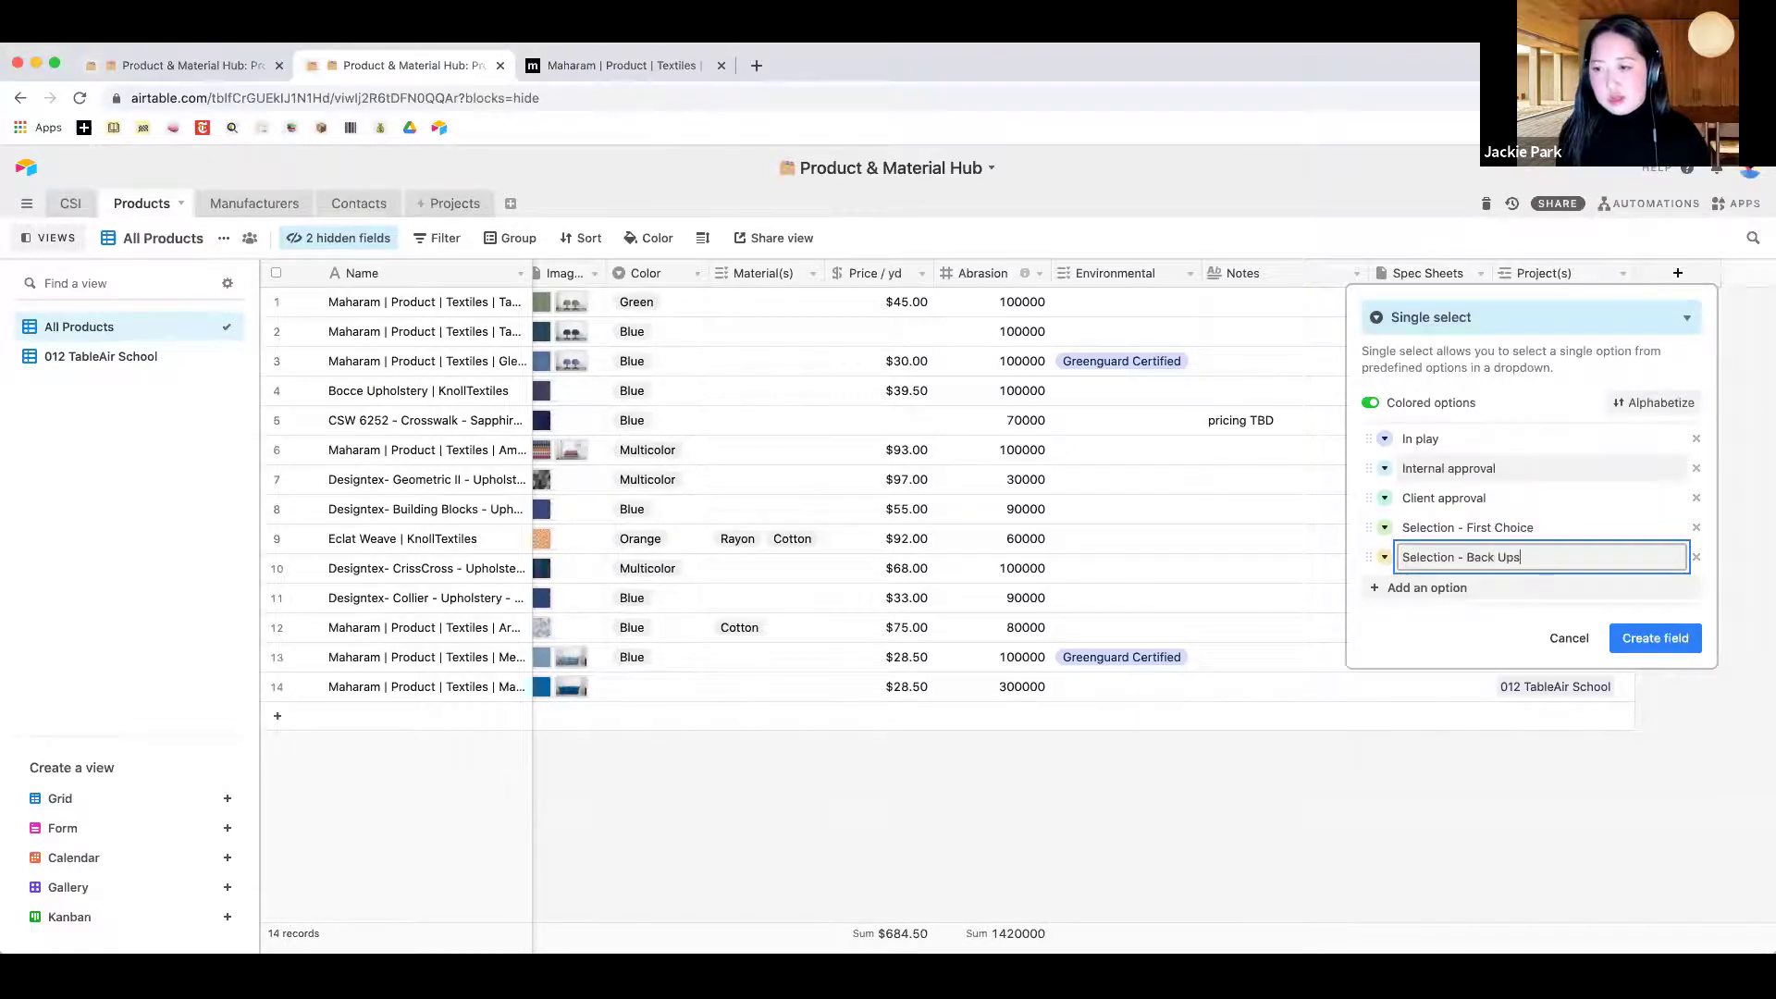
pyautogui.write('tion - Back Ups')
pyautogui.press('Return')
# Add Rejected as the last option, then create the field and name it Status
pyautogui.write('Rejec')
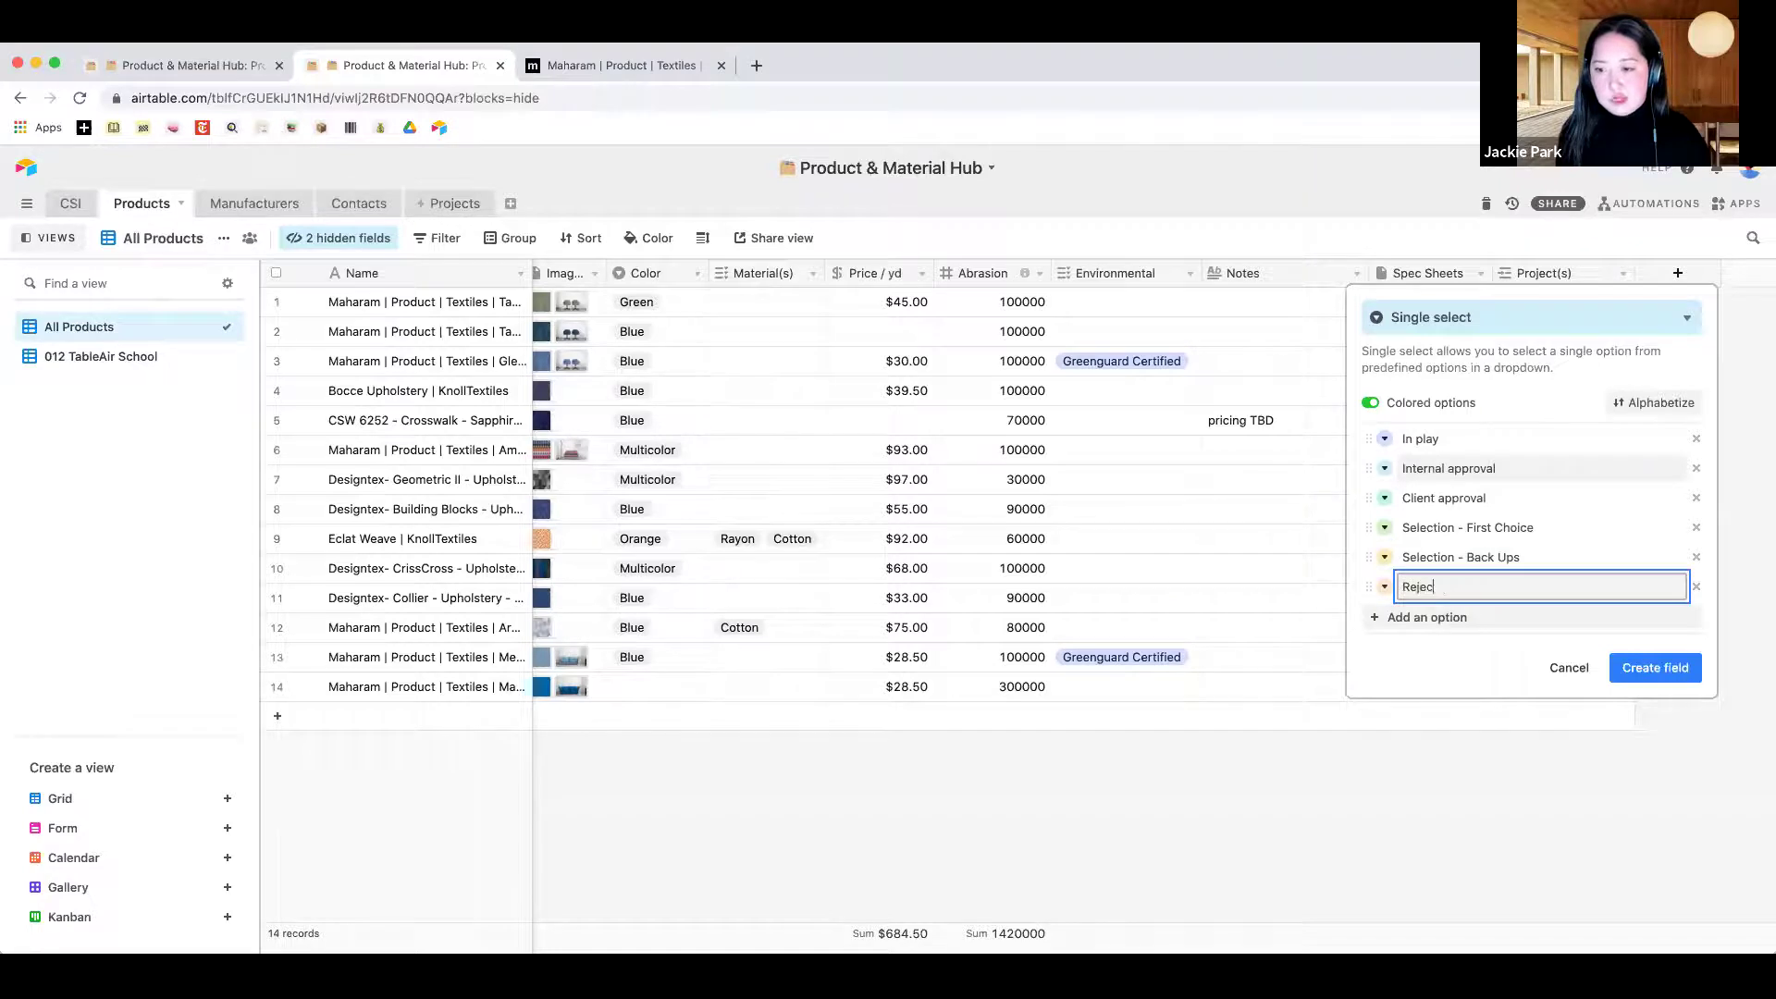
pyautogui.write('ted')
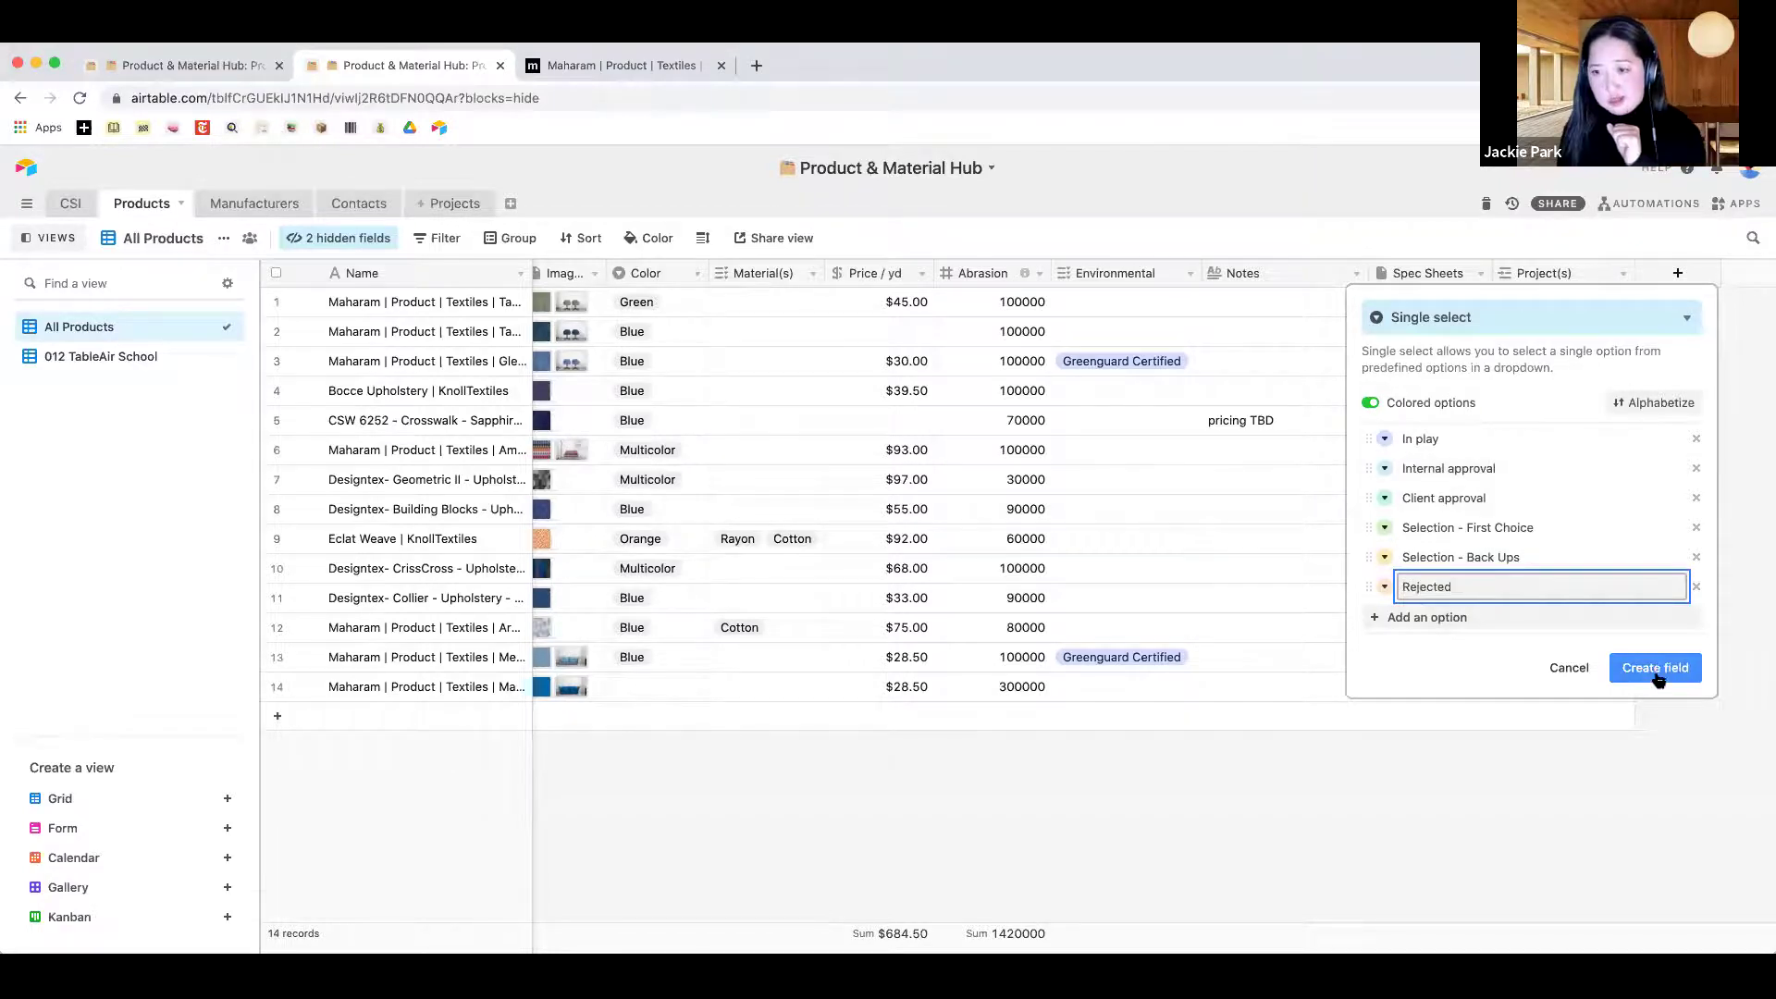
pyautogui.click(1656, 668)
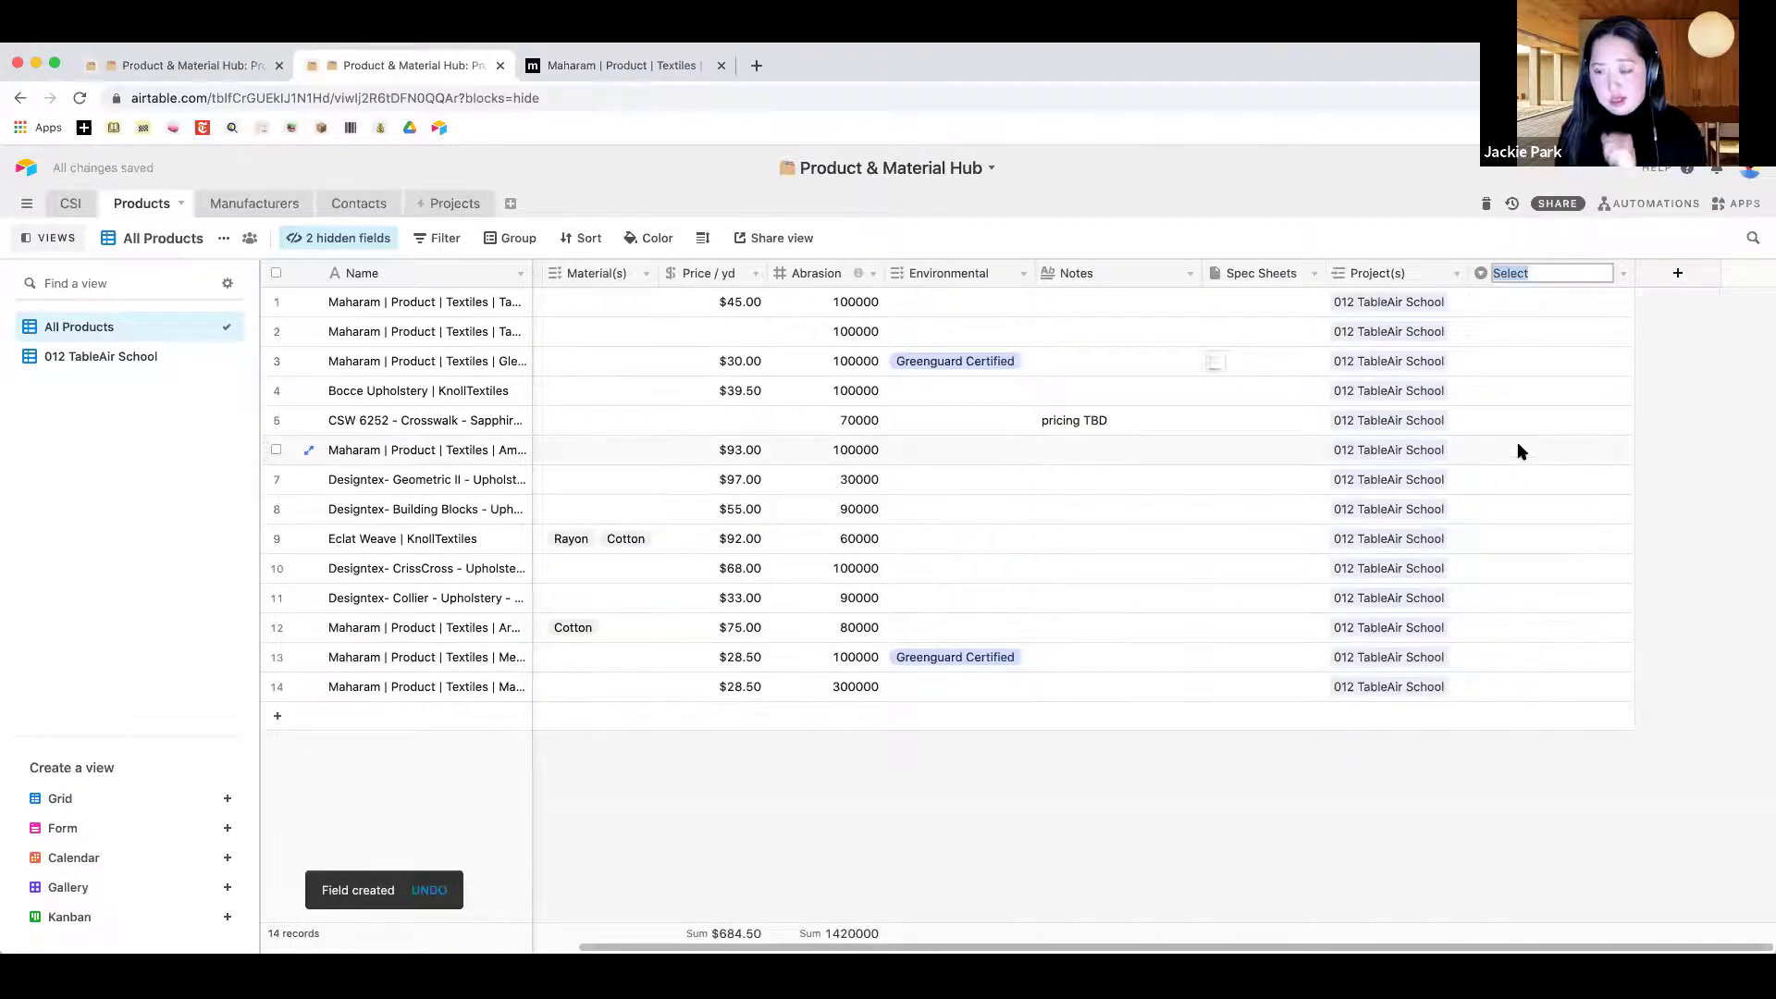
pyautogui.write('Status')
pyautogui.press('Return')
pyautogui.click(1558, 308)
pyautogui.hscroll(-10, 1376, 494)
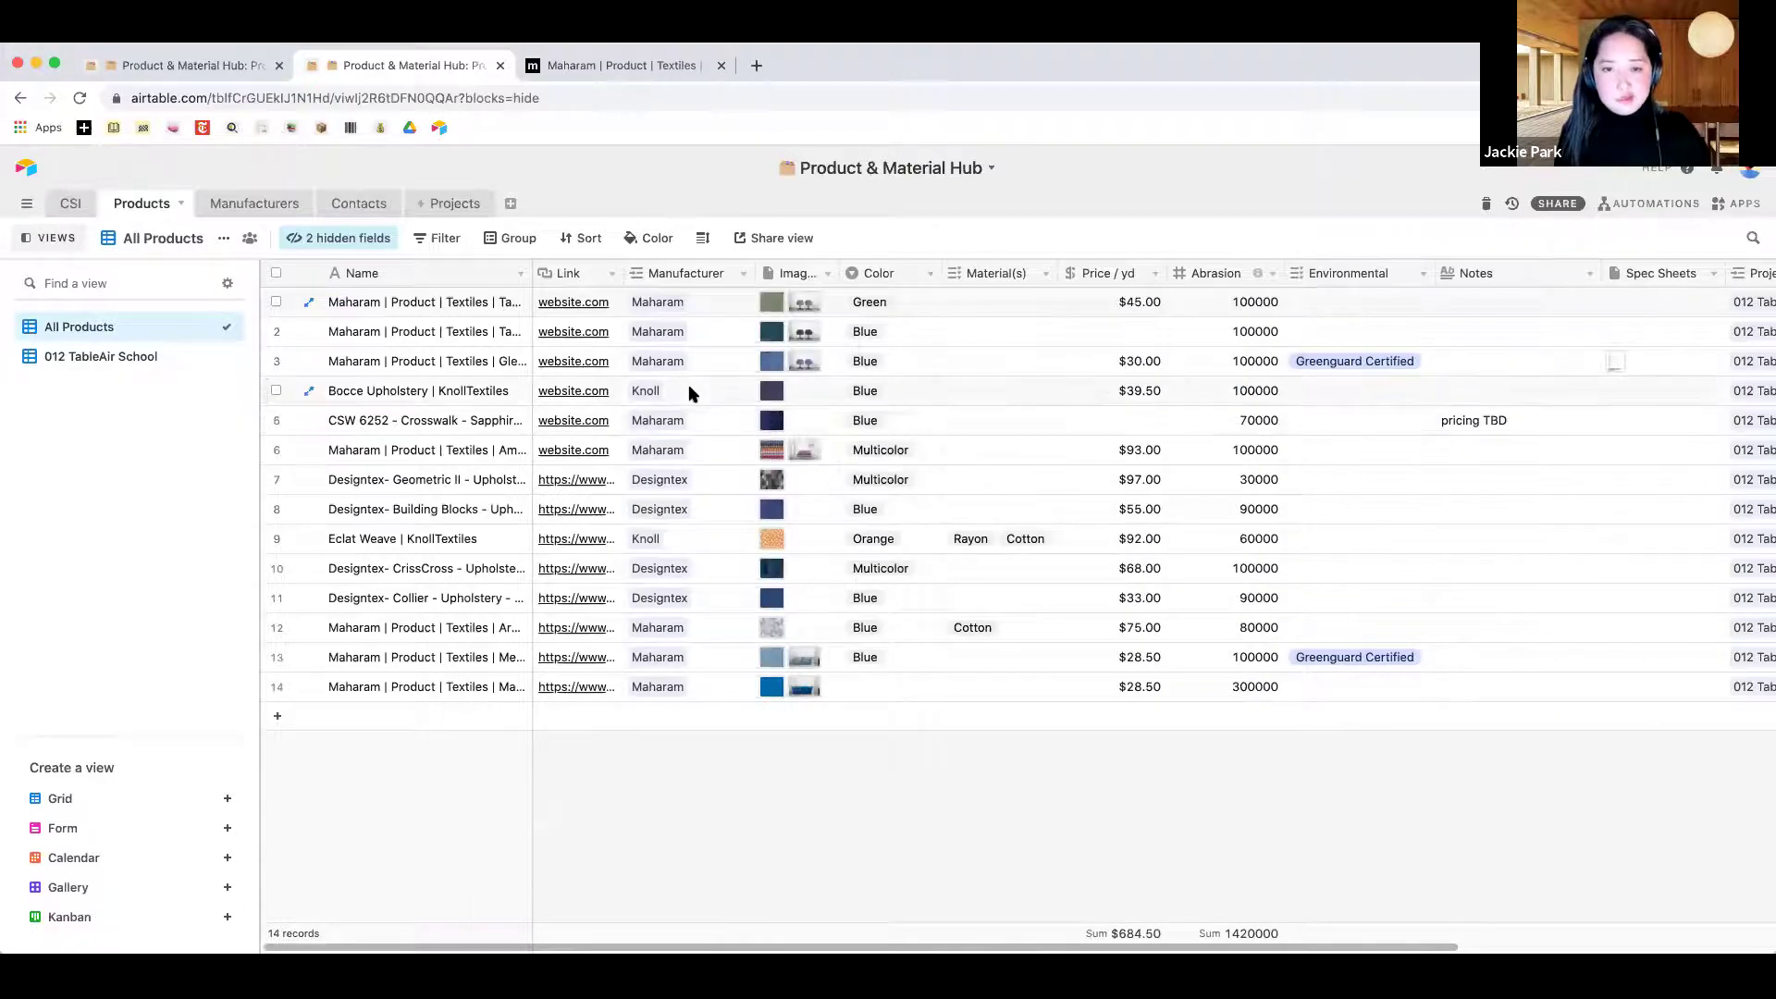
pyautogui.hscroll(5, 701, 387)
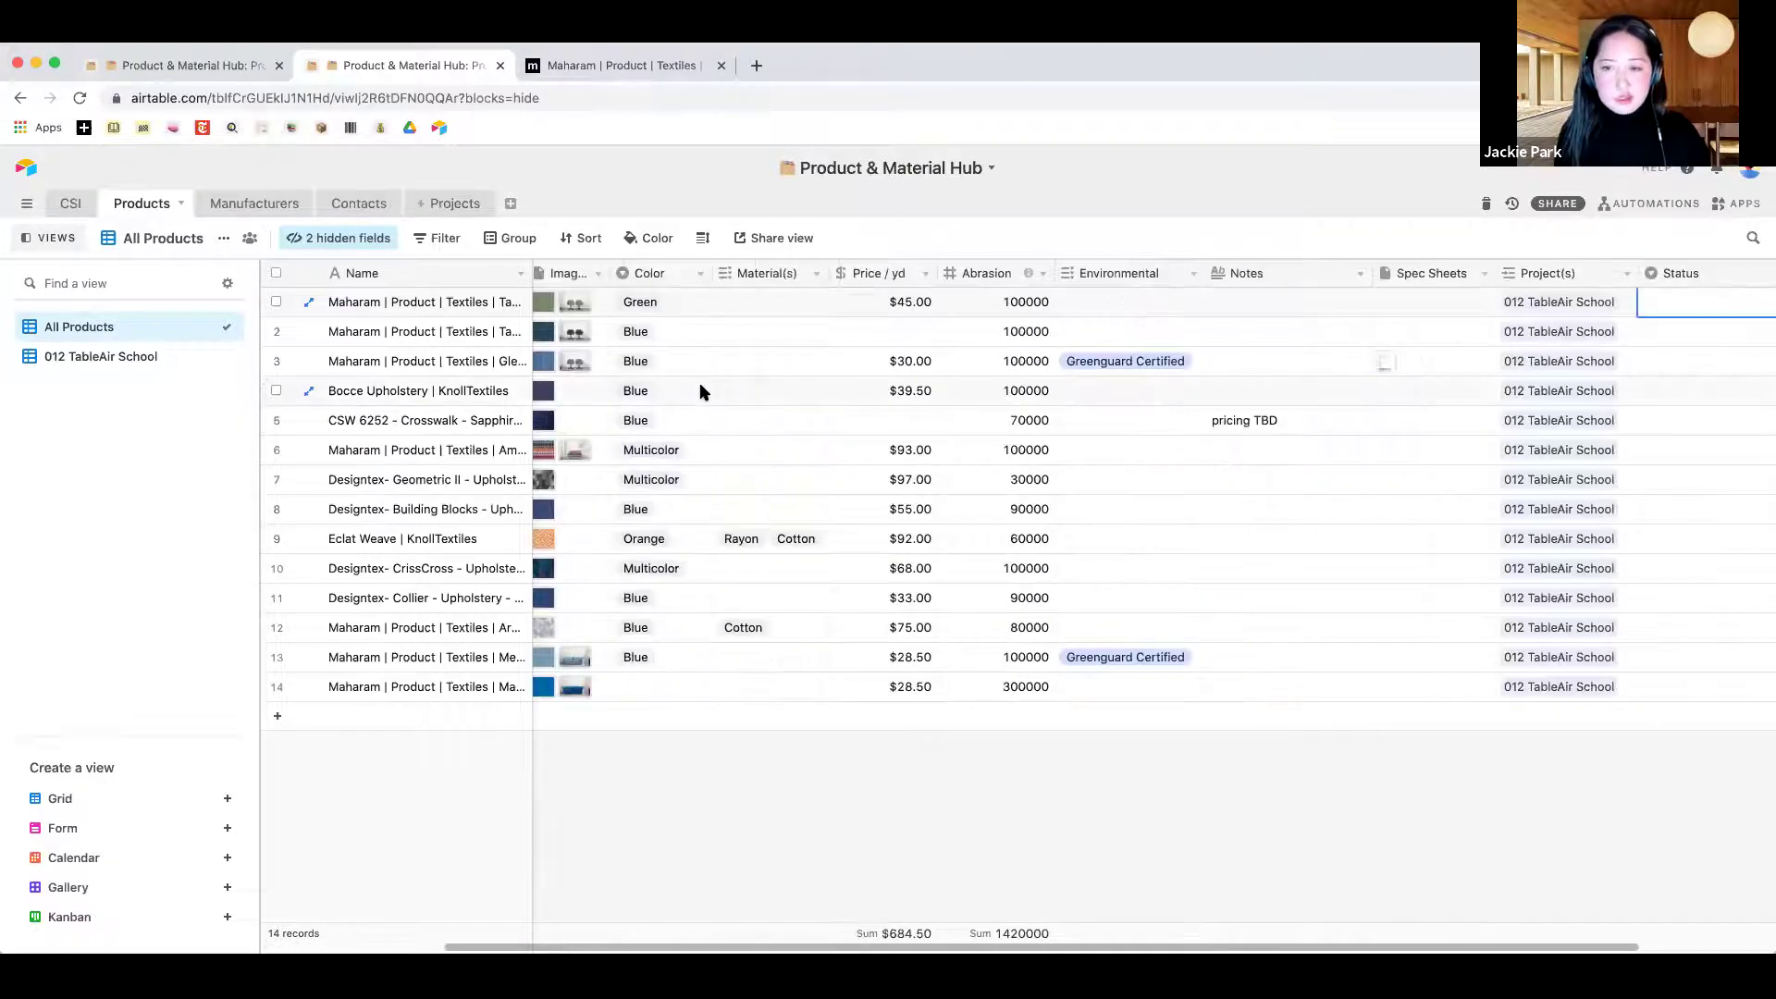
pyautogui.click(790, 393)
pyautogui.hscroll(3, 1072, 443)
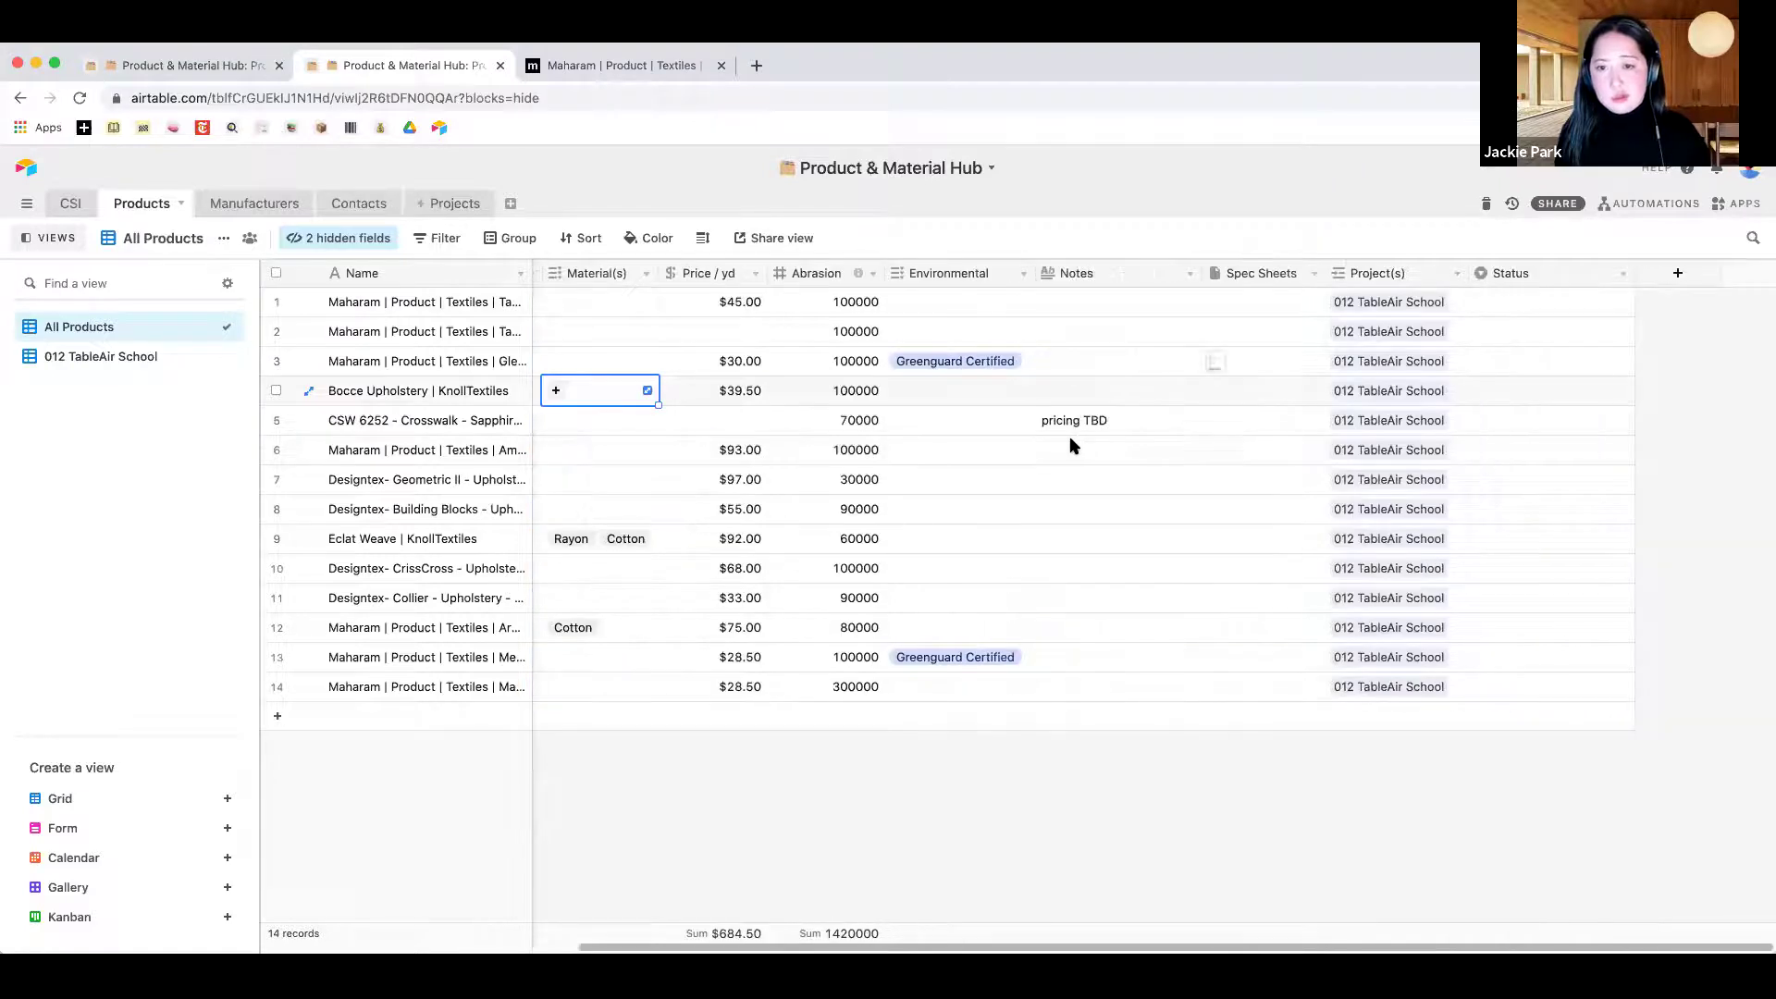
pyautogui.click(994, 444)
# Set the Status of the products in rows 1 to 6 to In play
pyautogui.click(1591, 313)
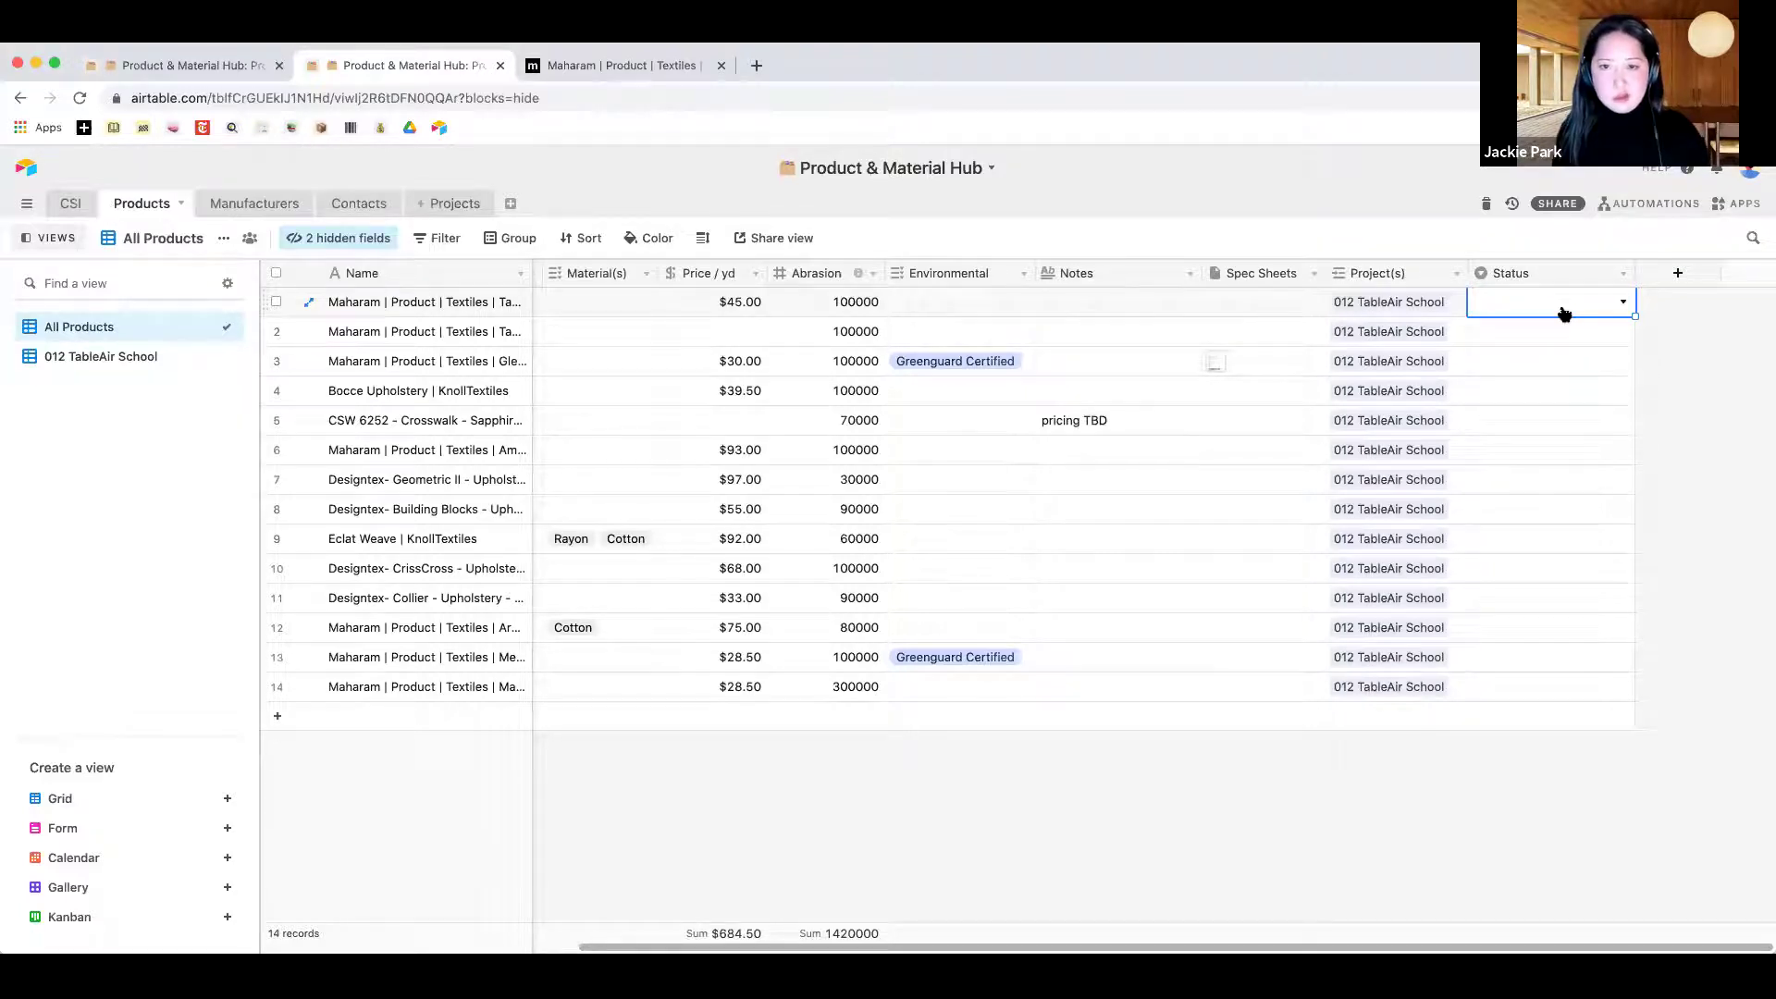
pyautogui.click(1563, 315)
pyautogui.click(1566, 393)
pyautogui.hotkey('ctrl', 'c')
pyautogui.keyDown('shift'); pyautogui.click(1528, 448); pyautogui.keyUp('shift')
pyautogui.hotkey('ctrl', 'v')
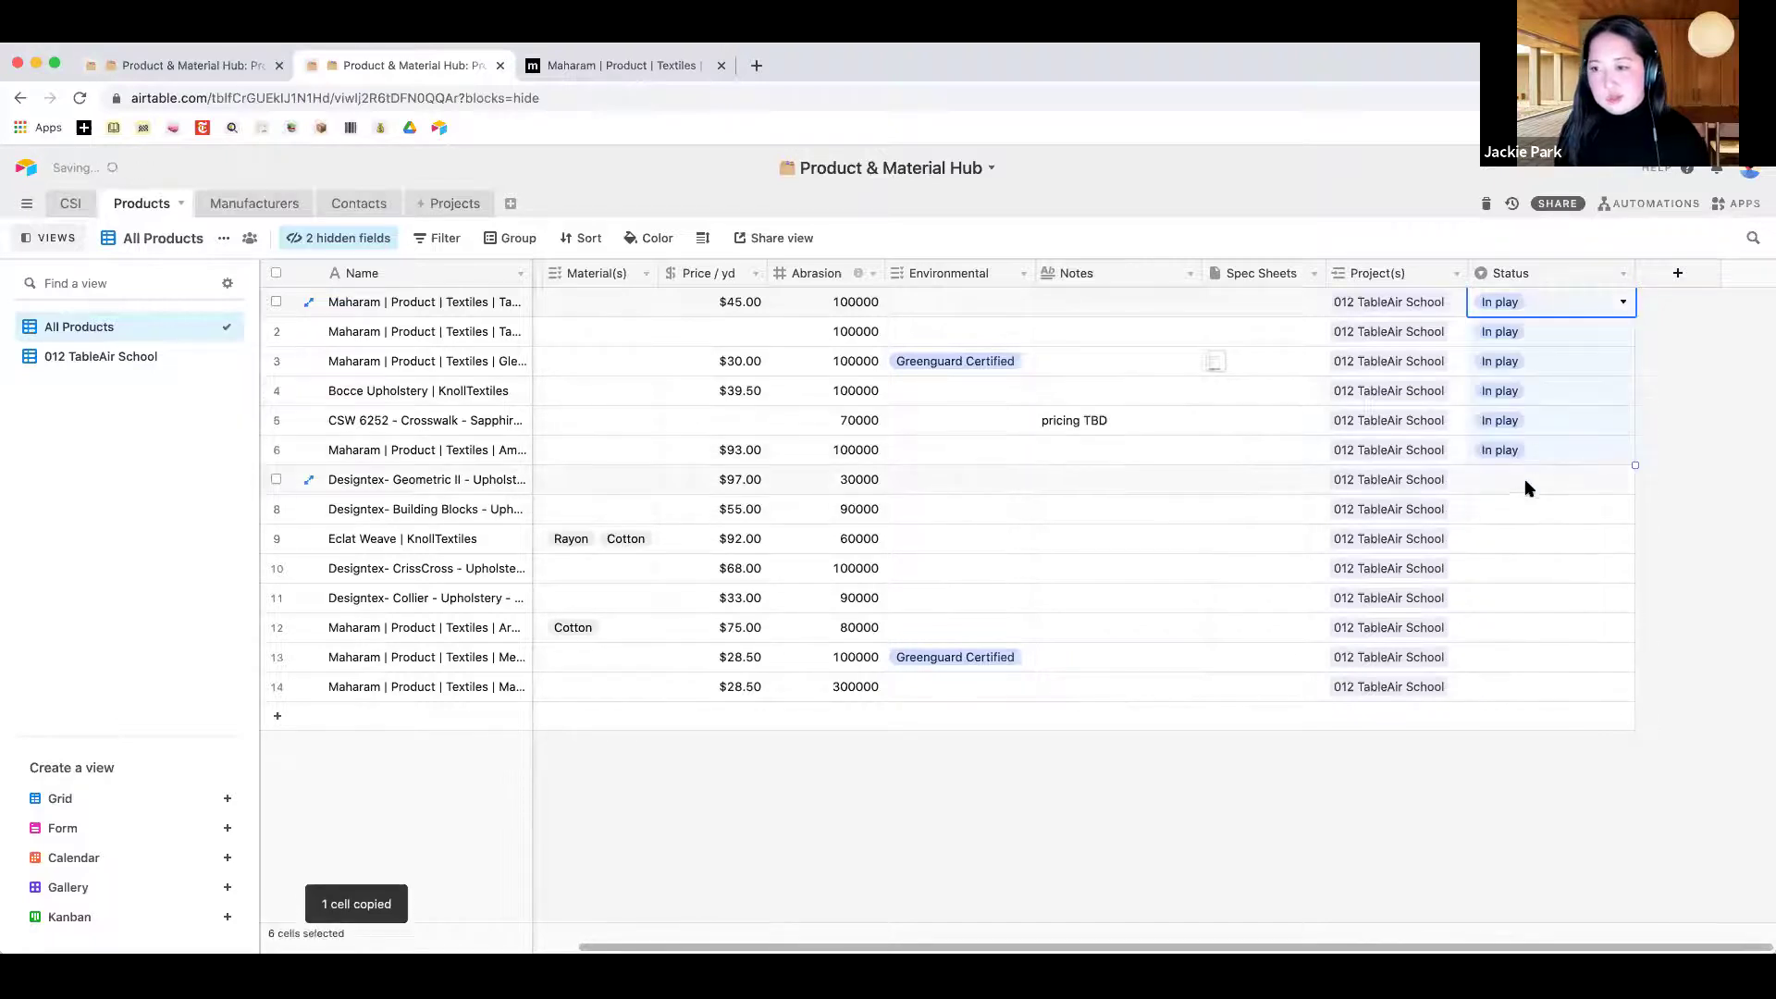
# Set the Status of the products in rows 7 to 10 to Internal approval
pyautogui.click(1541, 479)
pyautogui.click(1542, 485)
pyautogui.click(1530, 601)
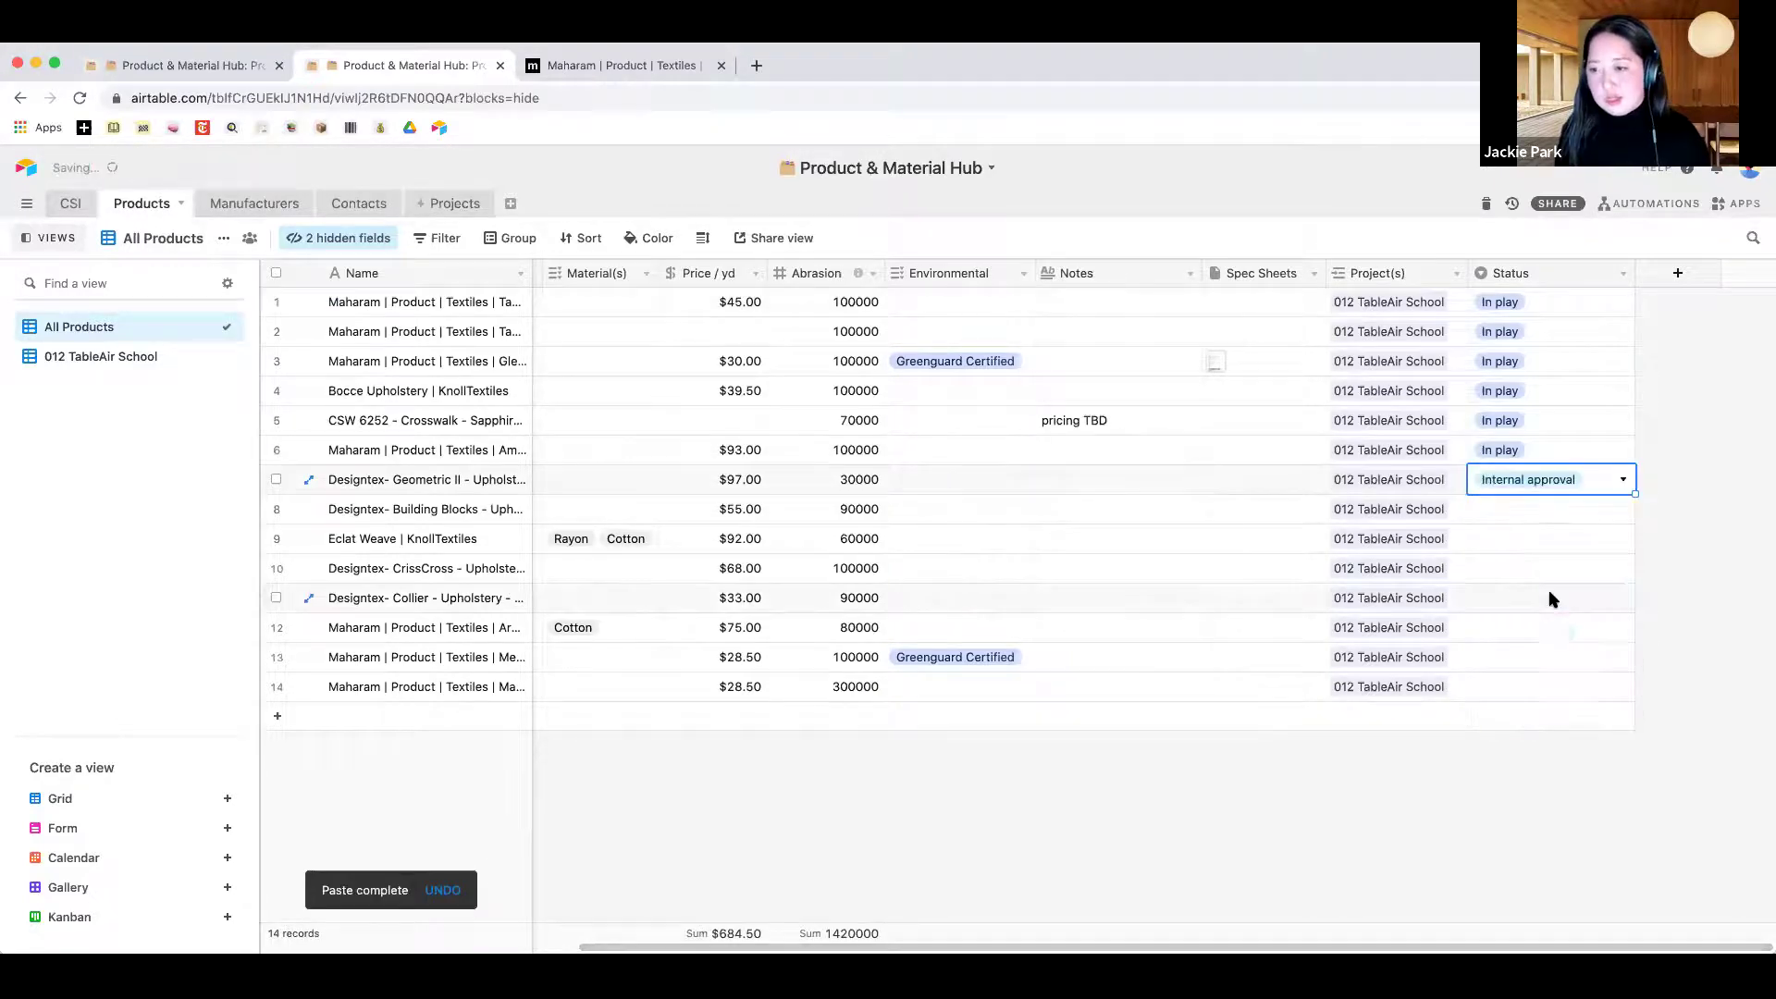
pyautogui.hotkey('ctrl', 'c')
pyautogui.keyDown('shift'); pyautogui.click(1532, 564); pyautogui.keyUp('shift')
pyautogui.hotkey('ctrl', 'v')
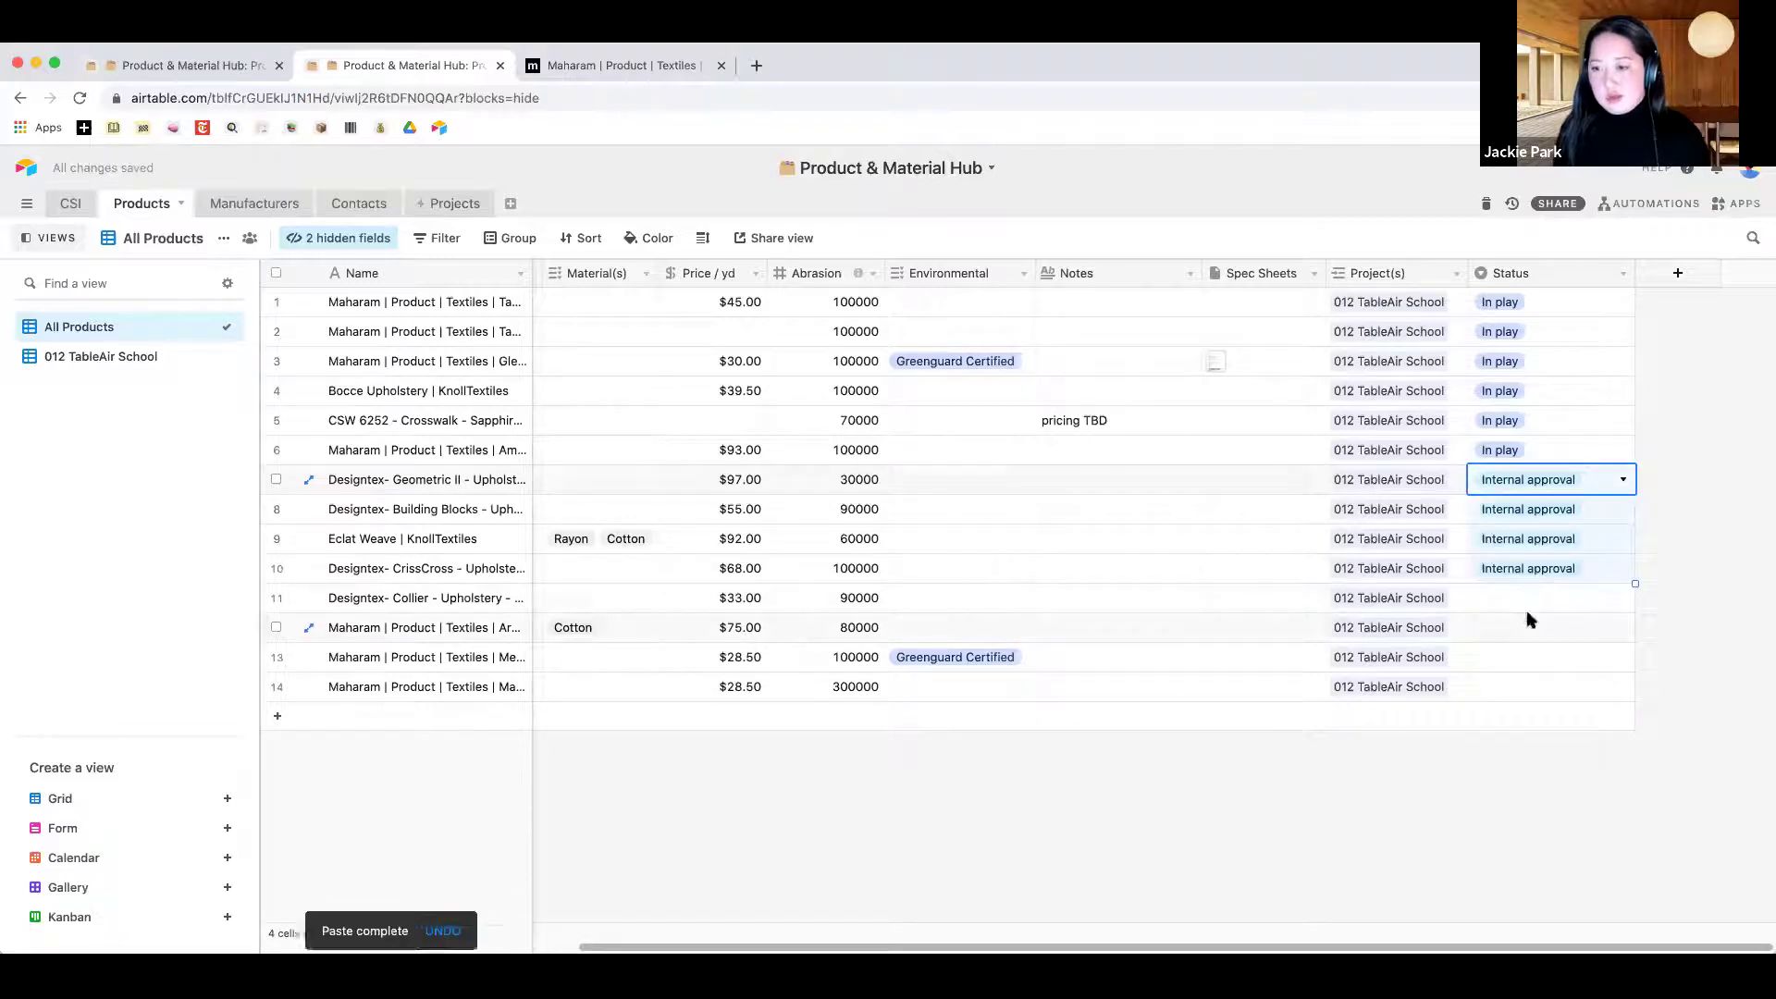
# Set the Status of the products in rows 11 to 14 to Rejected
pyautogui.click(1539, 598)
pyautogui.click(1541, 602)
pyautogui.scroll(-1, 1515, 731)
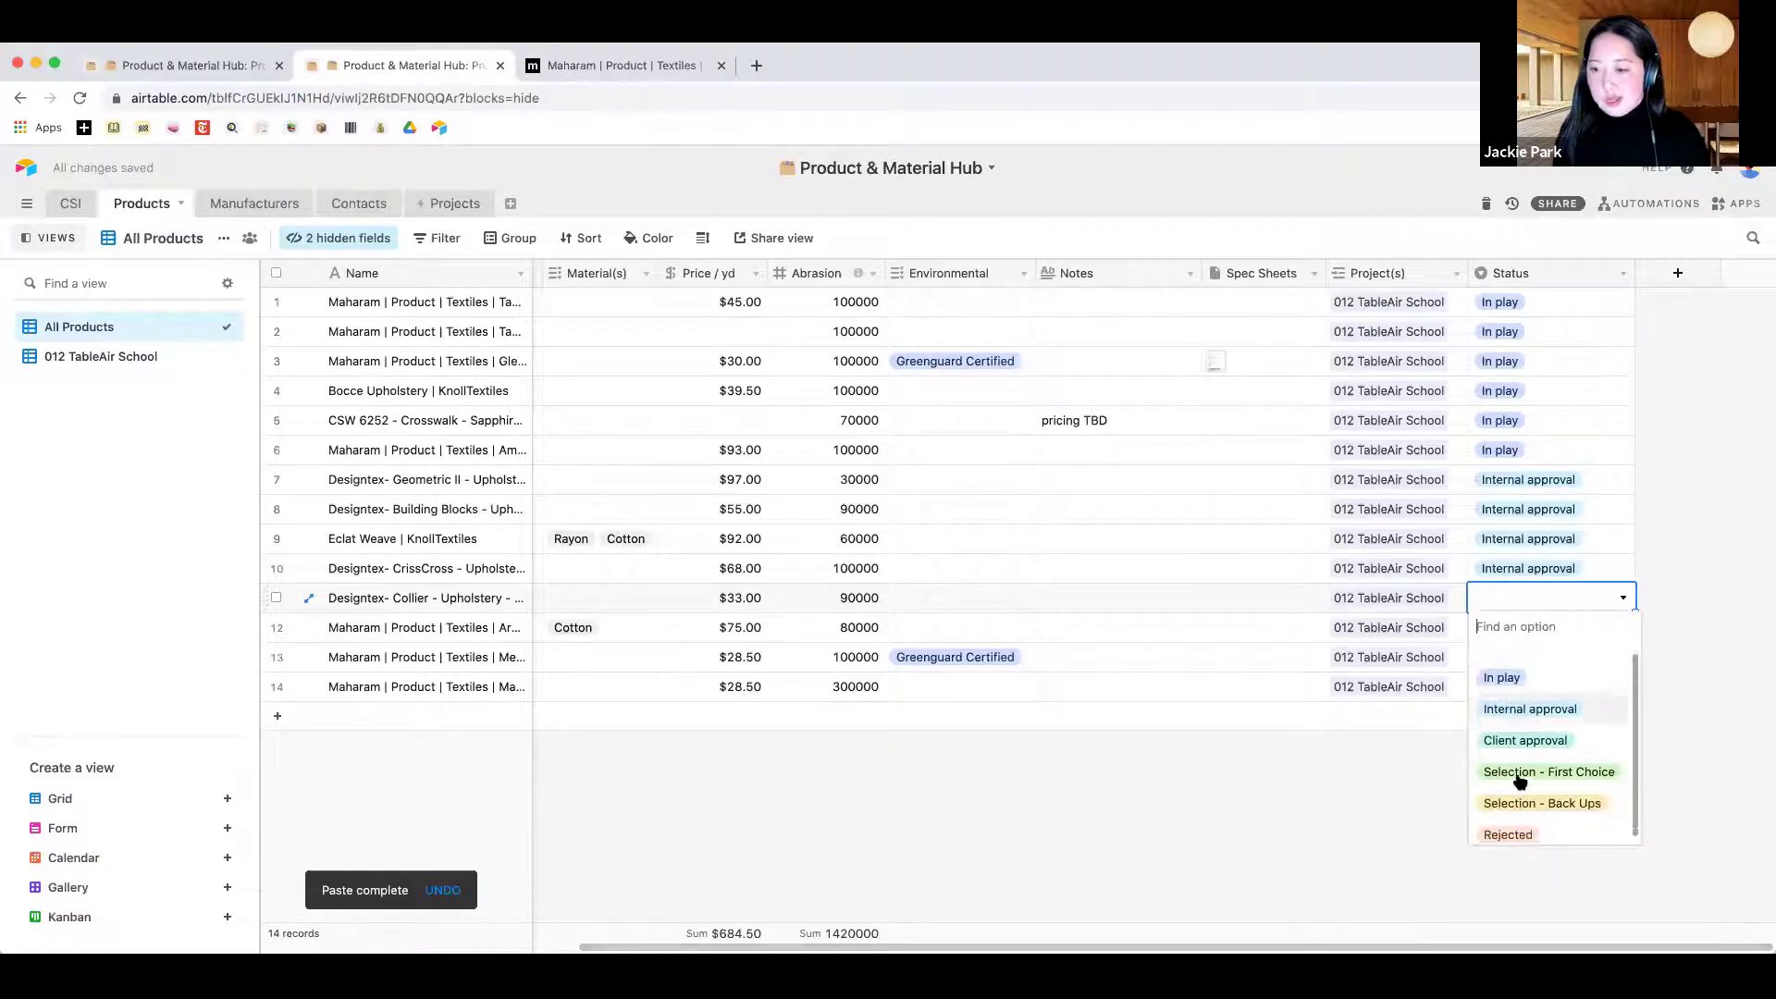
pyautogui.click(1508, 829)
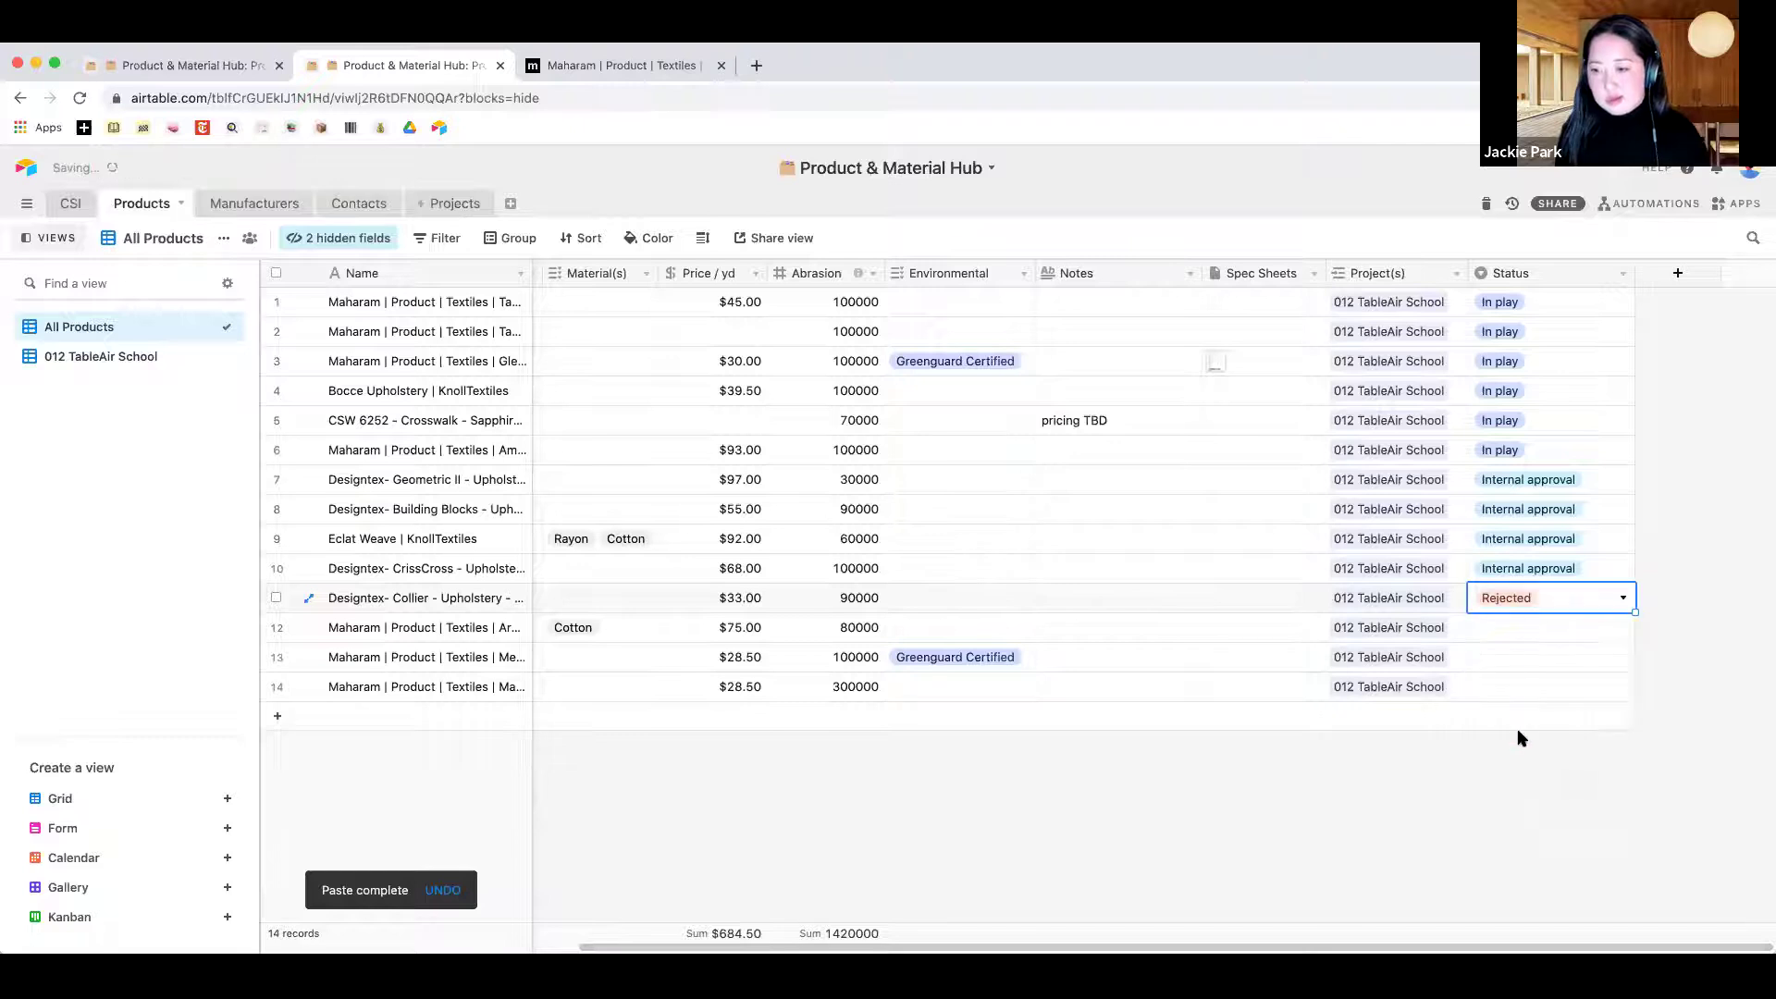
pyautogui.hotkey('ctrl', 'c')
pyautogui.keyDown('shift'); pyautogui.click(1499, 674); pyautogui.keyUp('shift')
pyautogui.hotkey('ctrl', 'v')
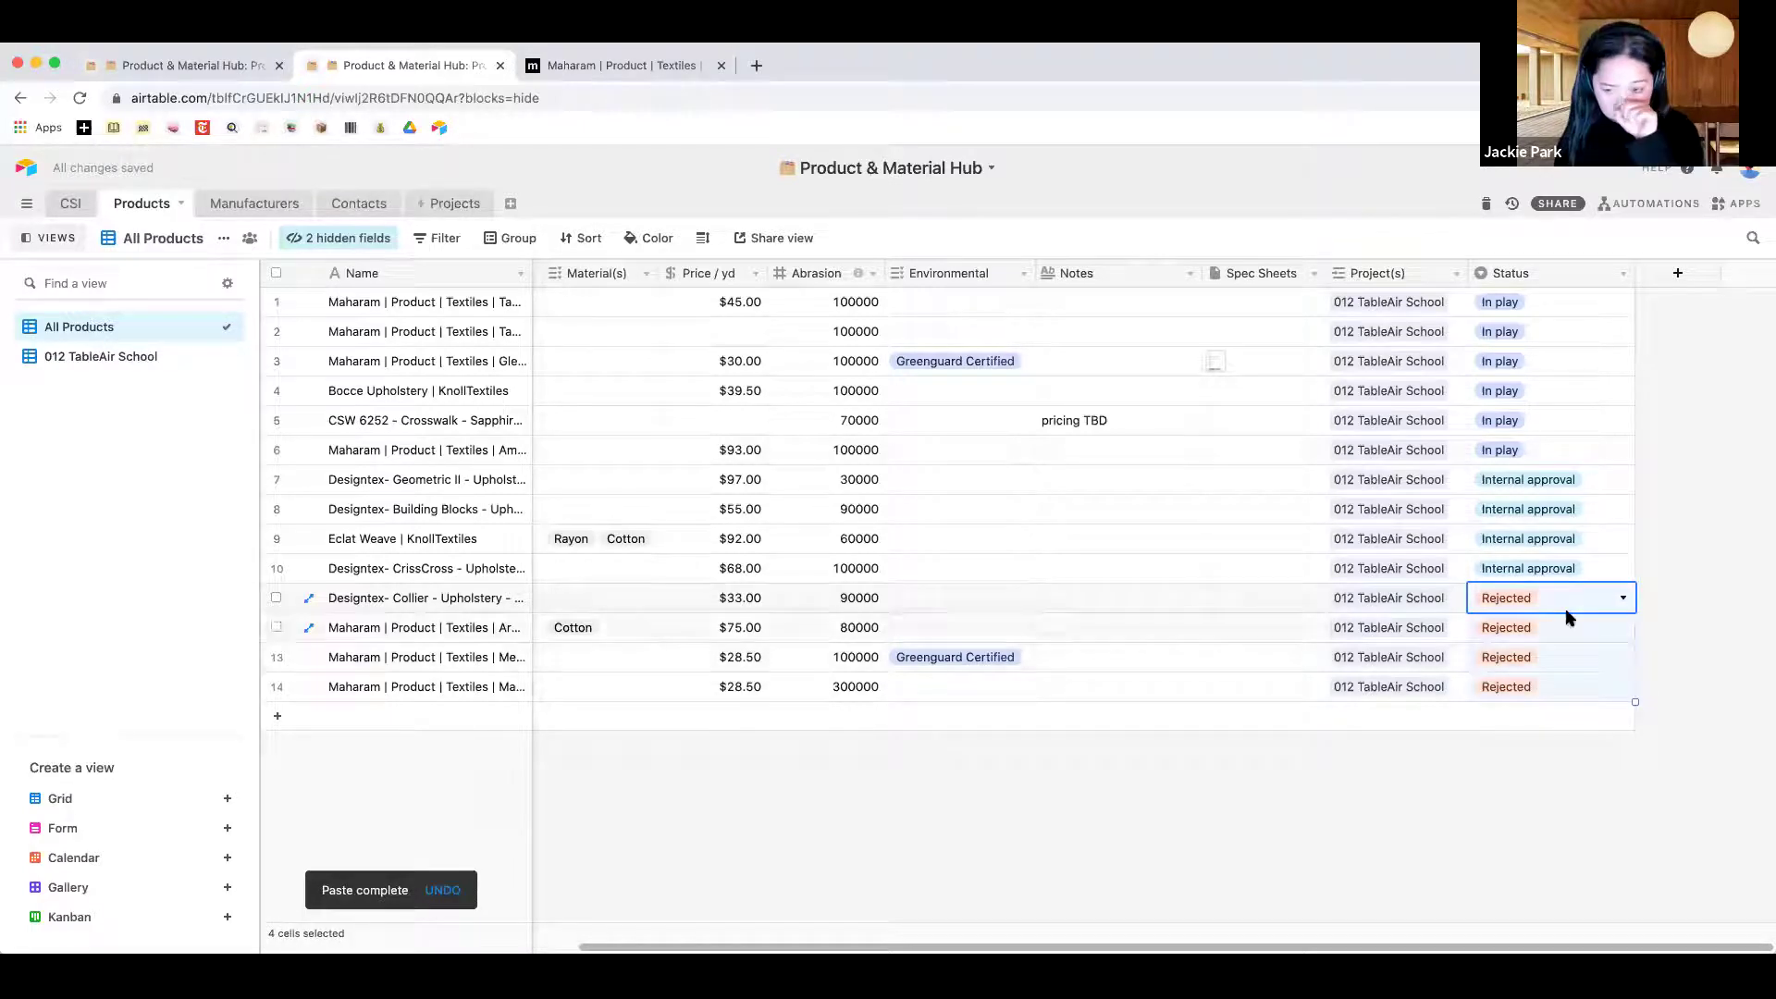
pyautogui.click(1590, 450)
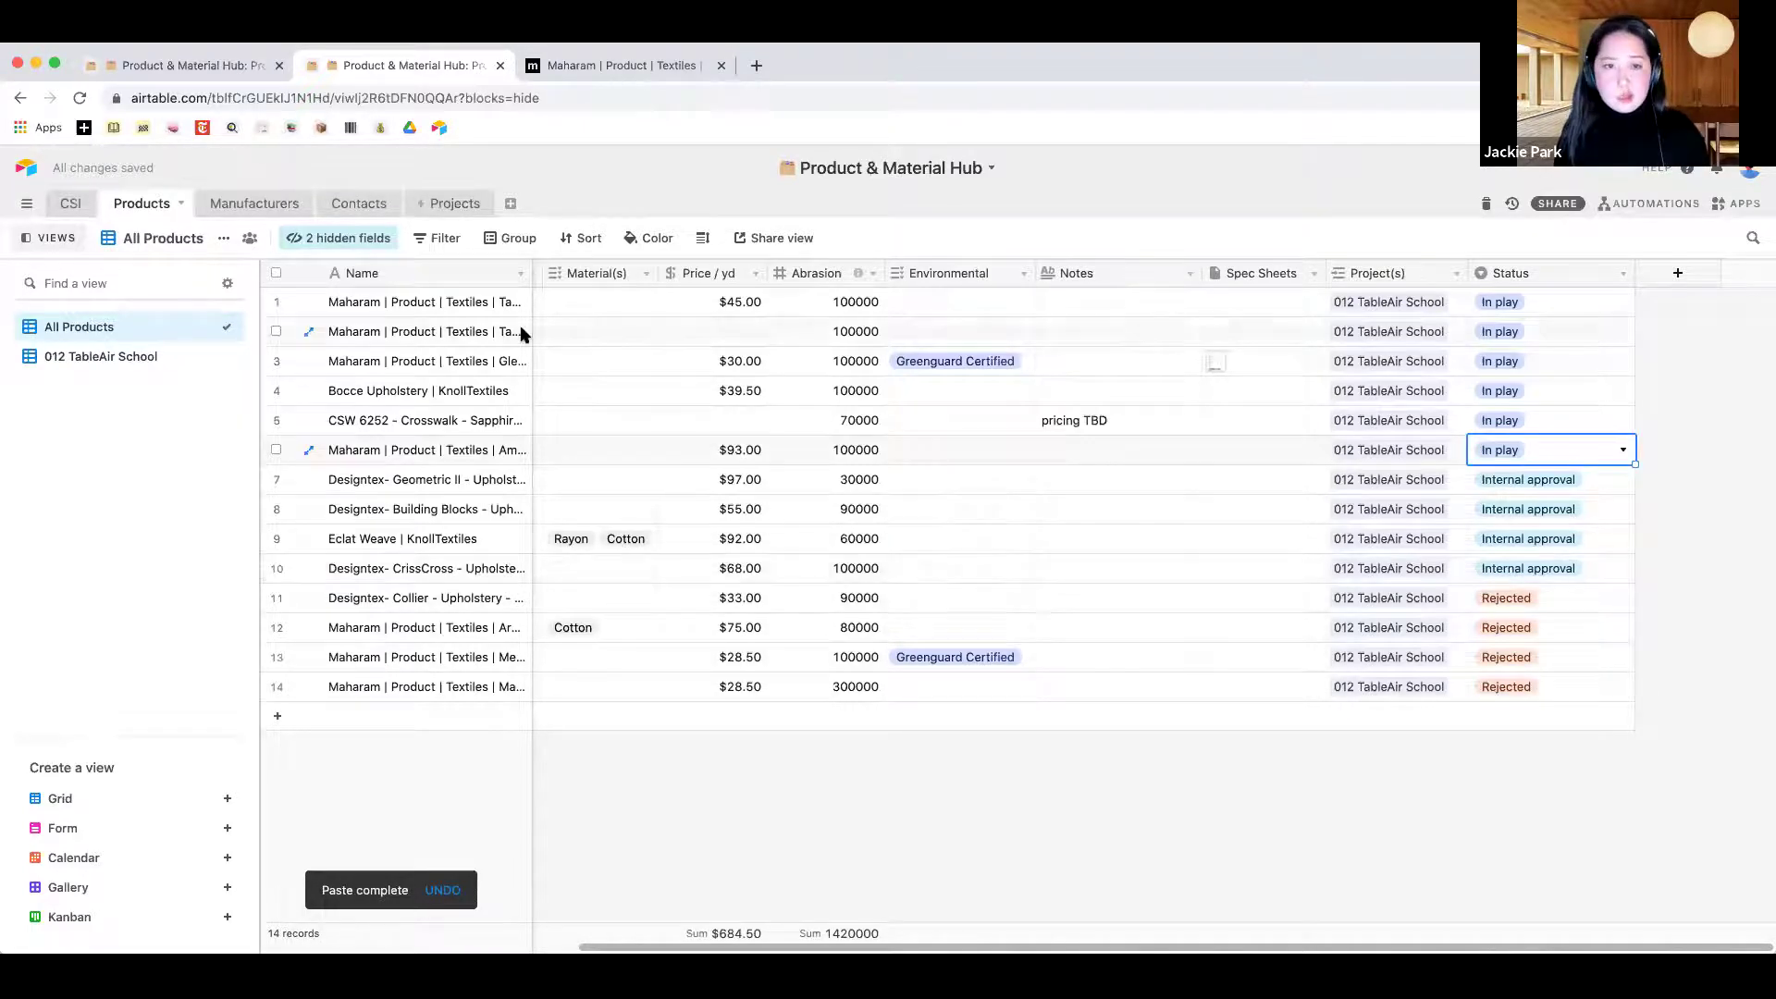
# Group the All Products view by the Status field and collapse all groups
pyautogui.hscroll(-2, 854, 422)
pyautogui.hscroll(-5, 854, 422)
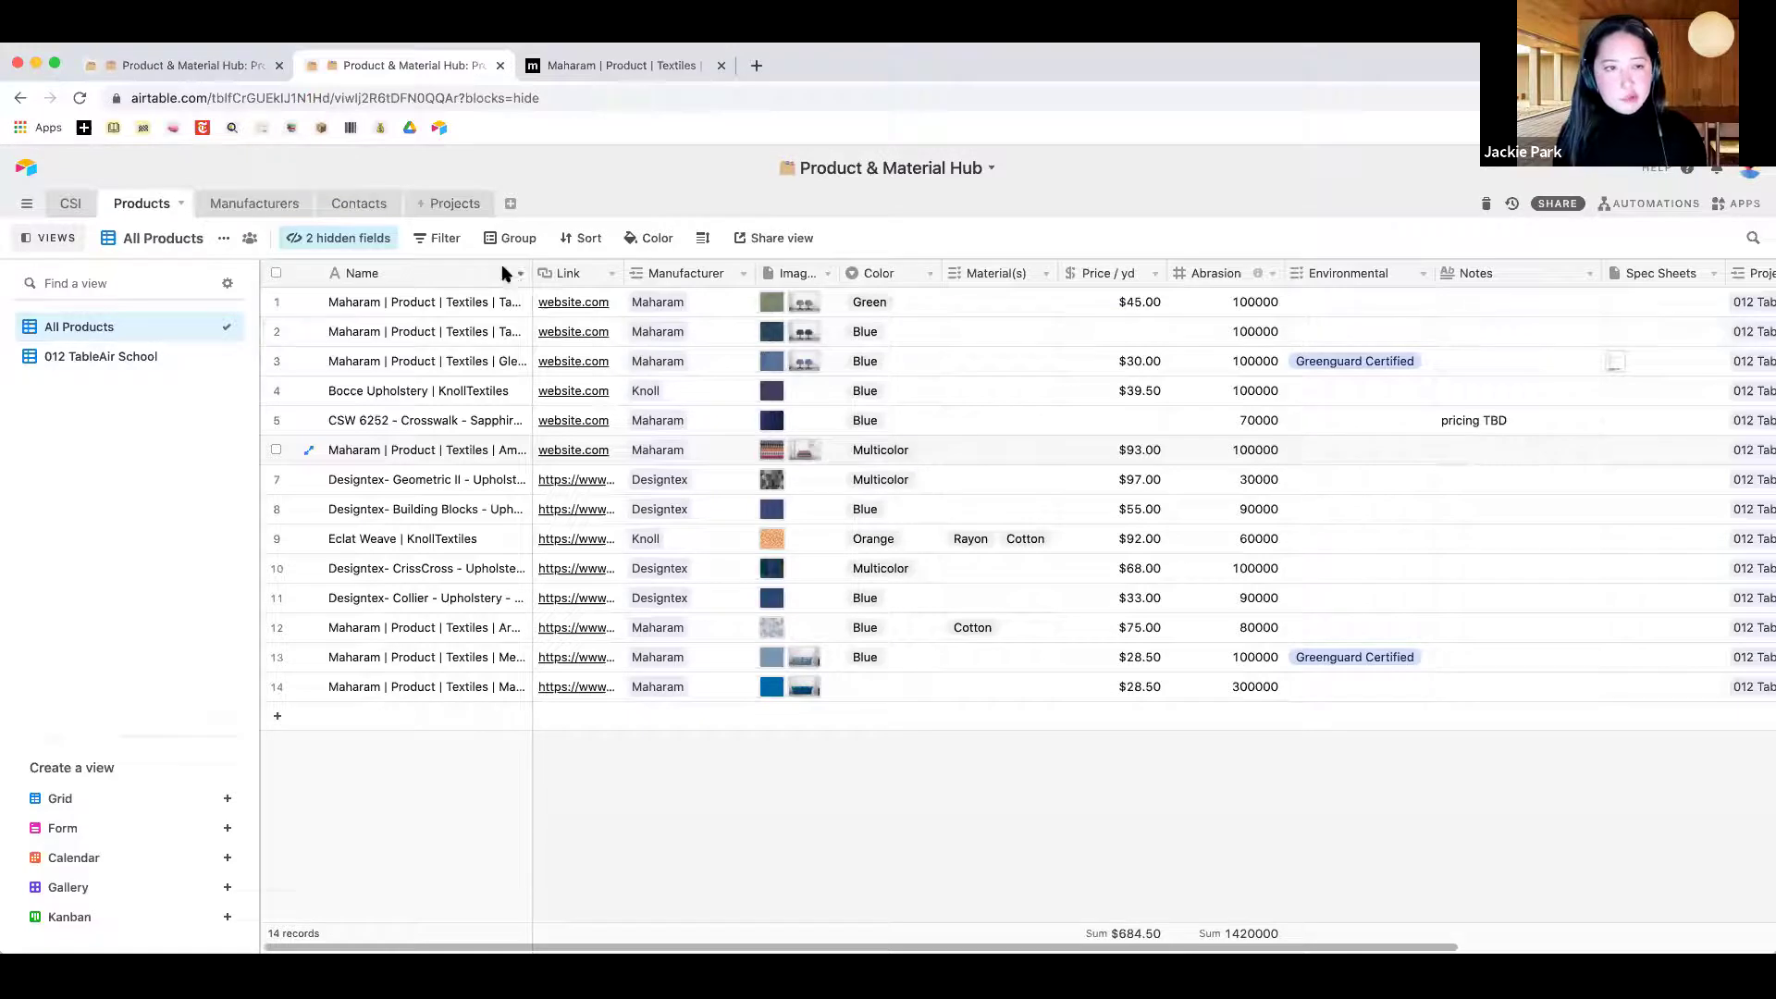
pyautogui.click(516, 238)
pyautogui.click(551, 320)
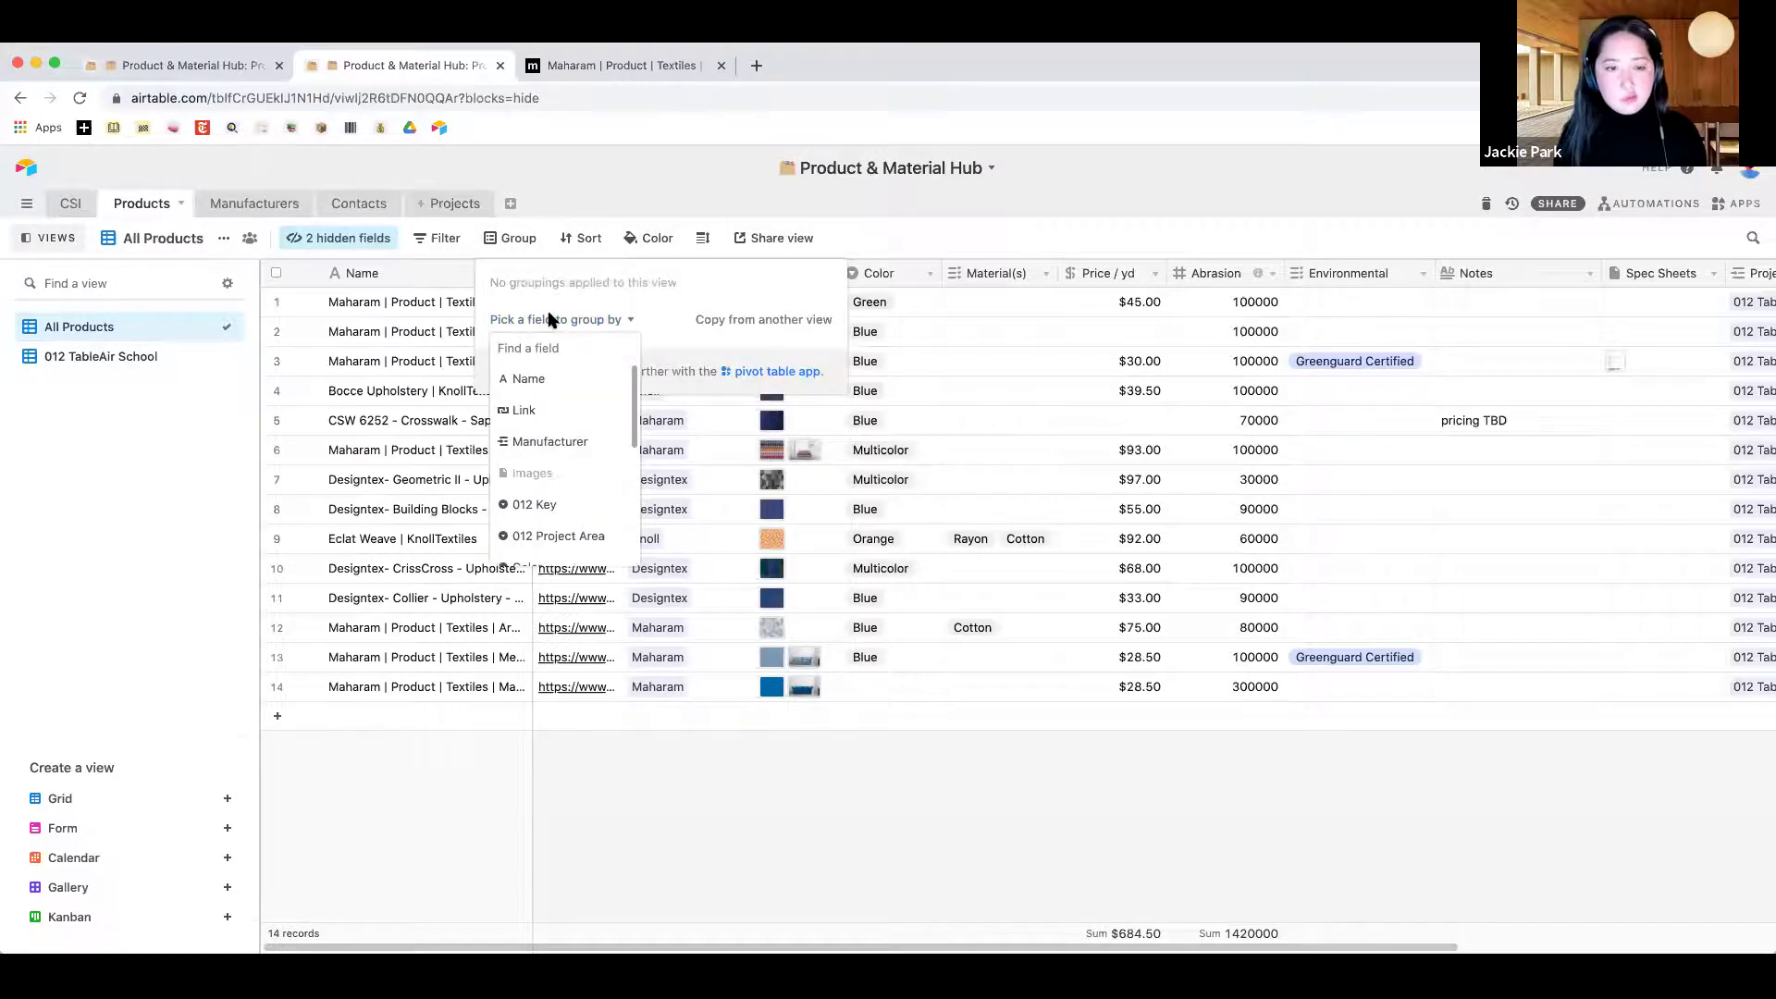
pyautogui.write('stat')
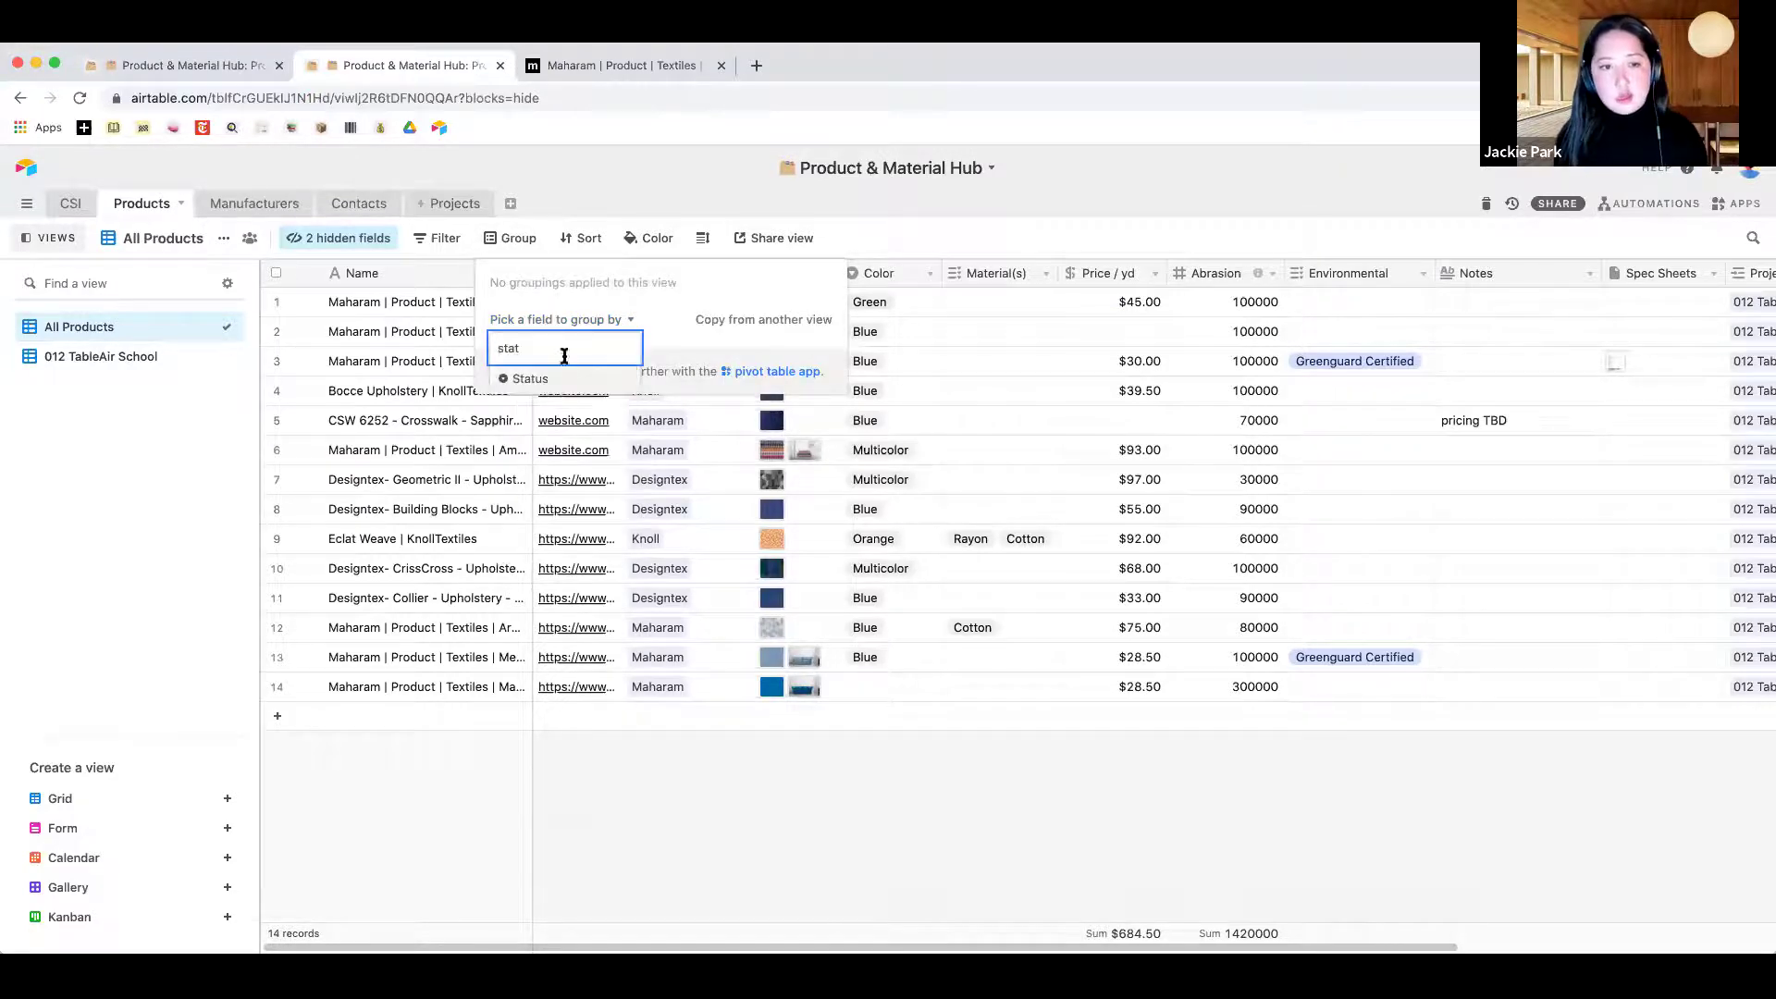
pyautogui.click(530, 378)
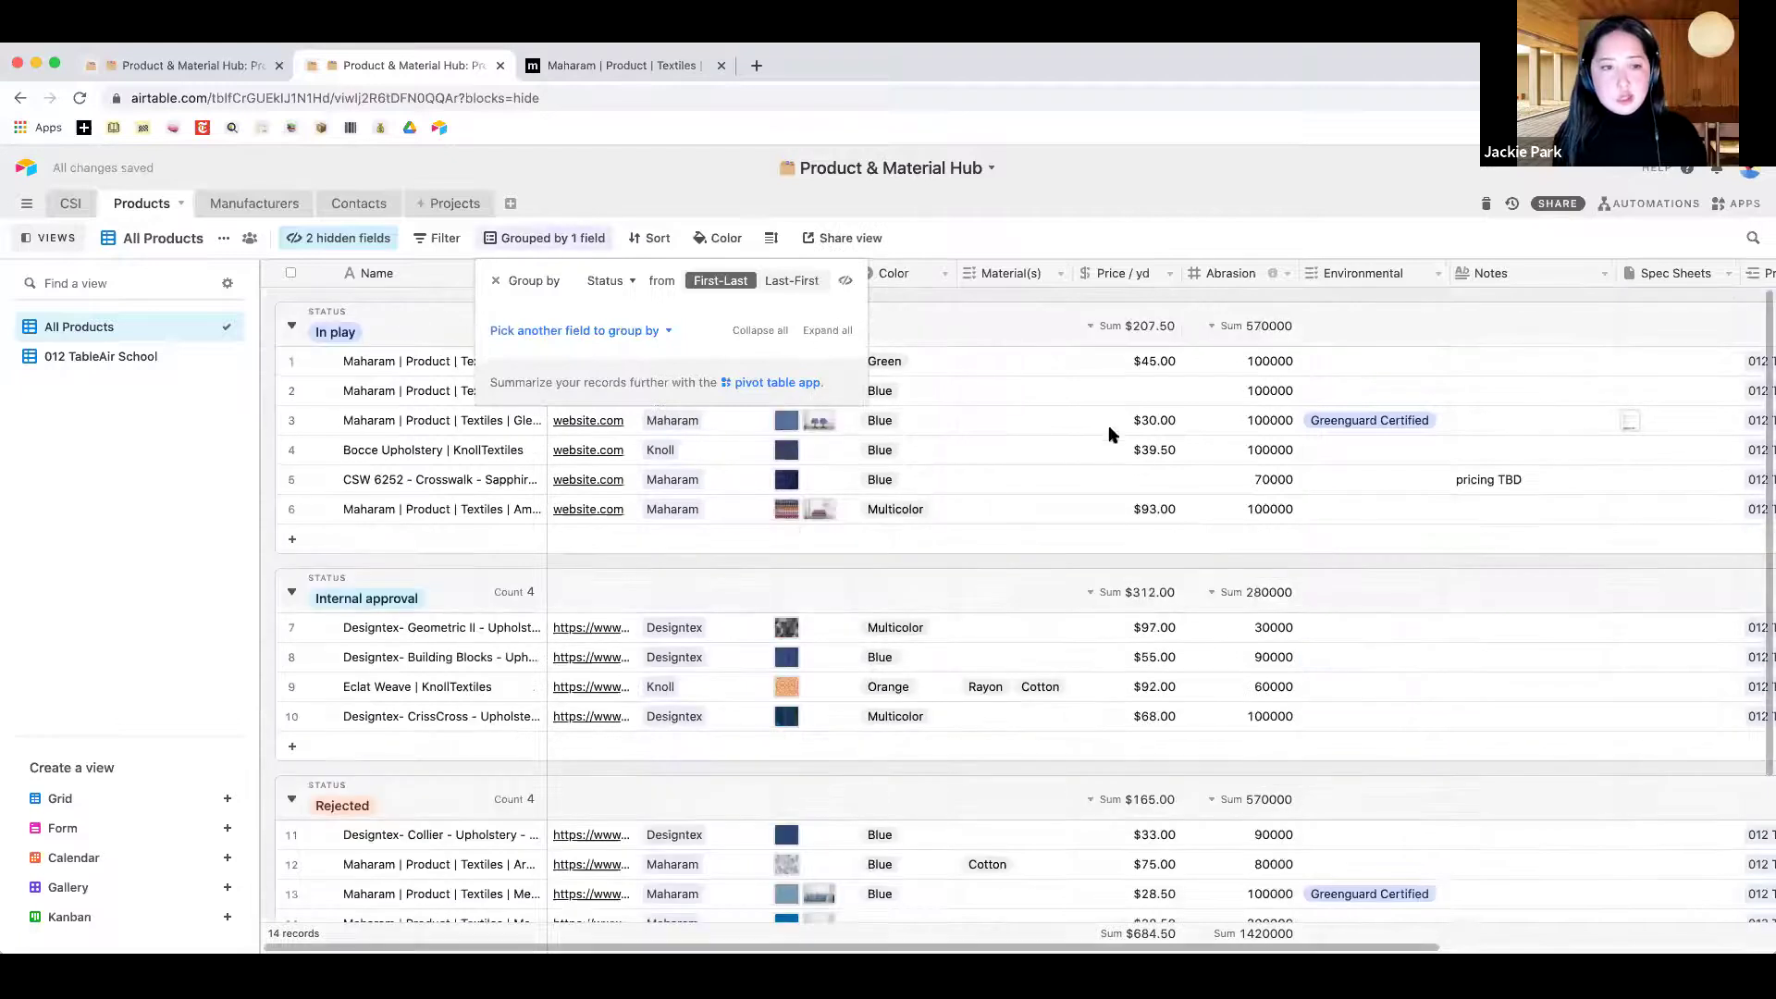
pyautogui.click(760, 330)
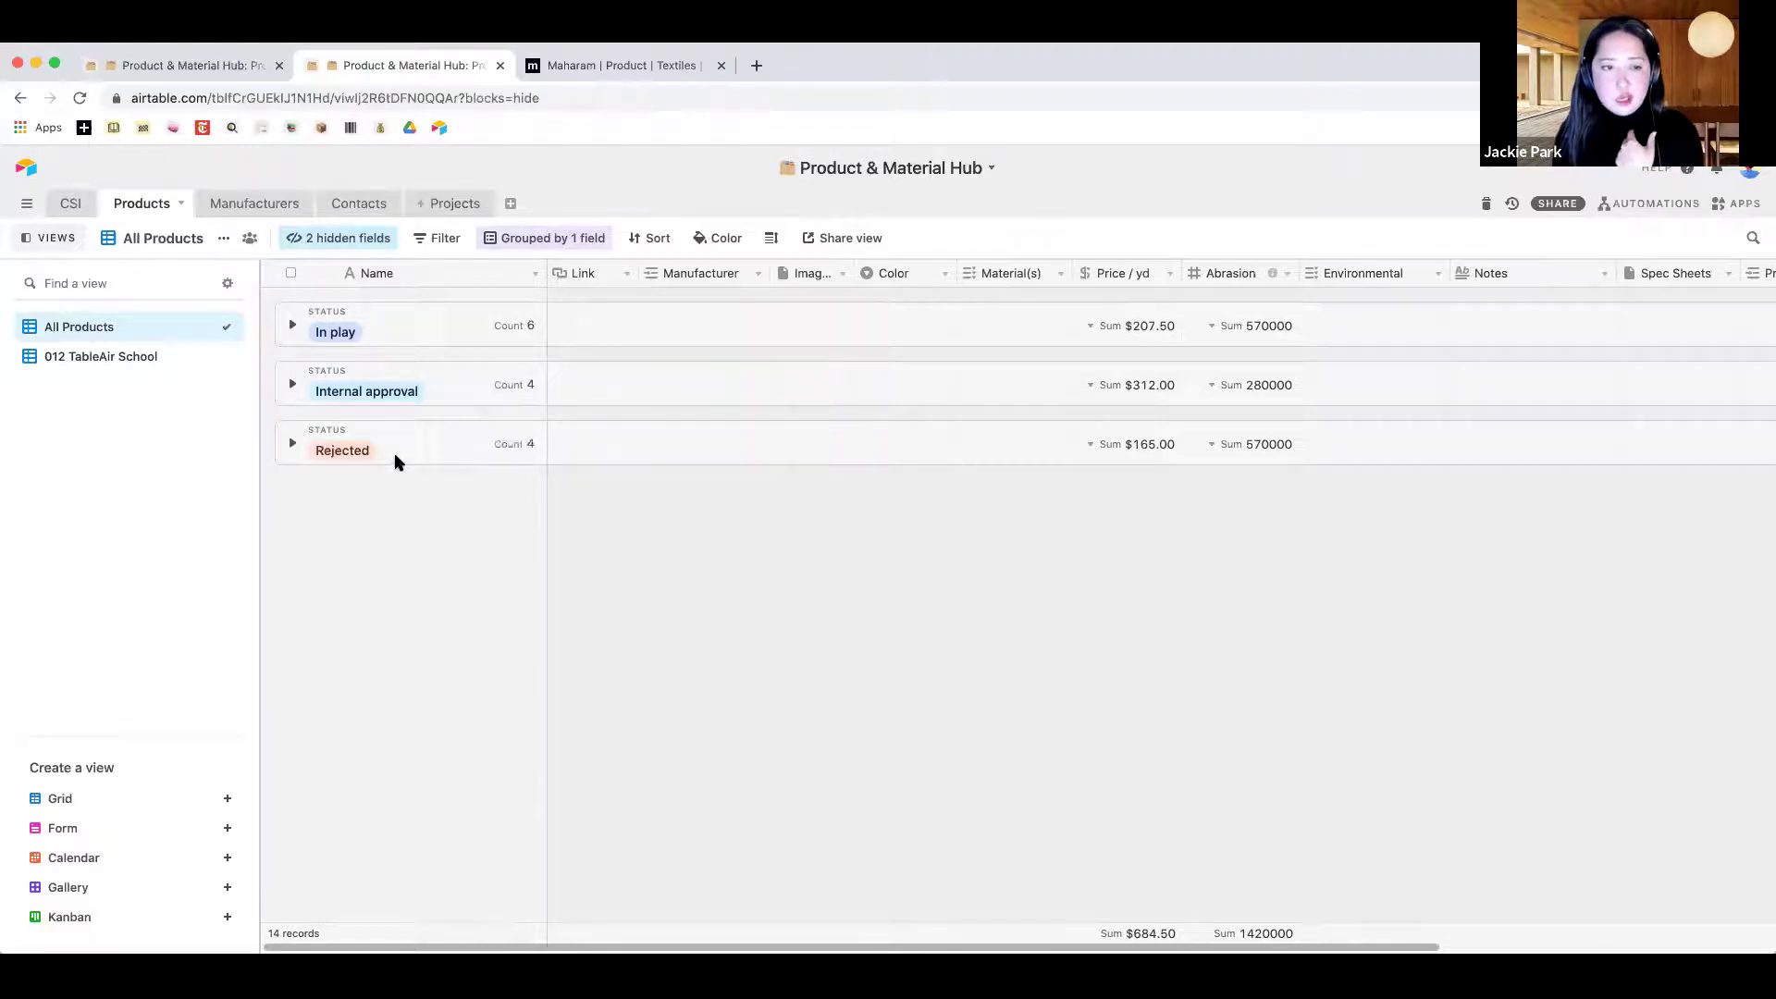
# Expand the Rejected and Internal approval groups in the All Products view
pyautogui.click(296, 444)
pyautogui.click(296, 444)
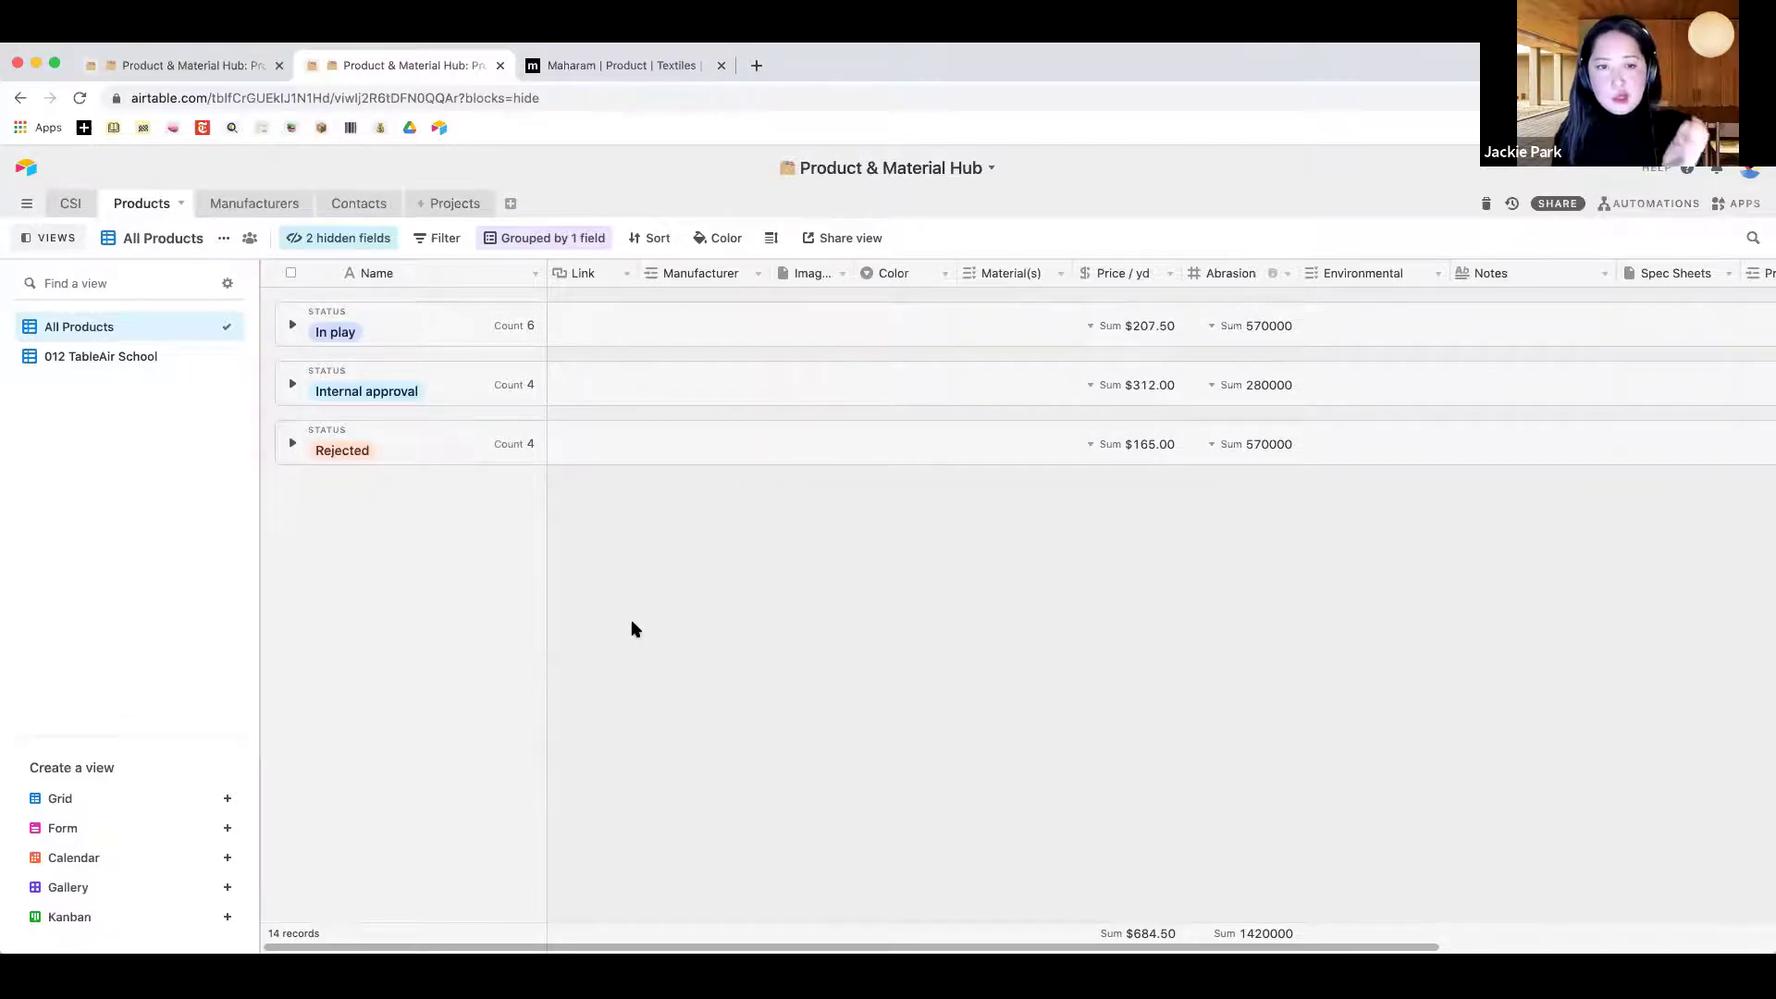
pyautogui.click(292, 446)
pyautogui.click(287, 385)
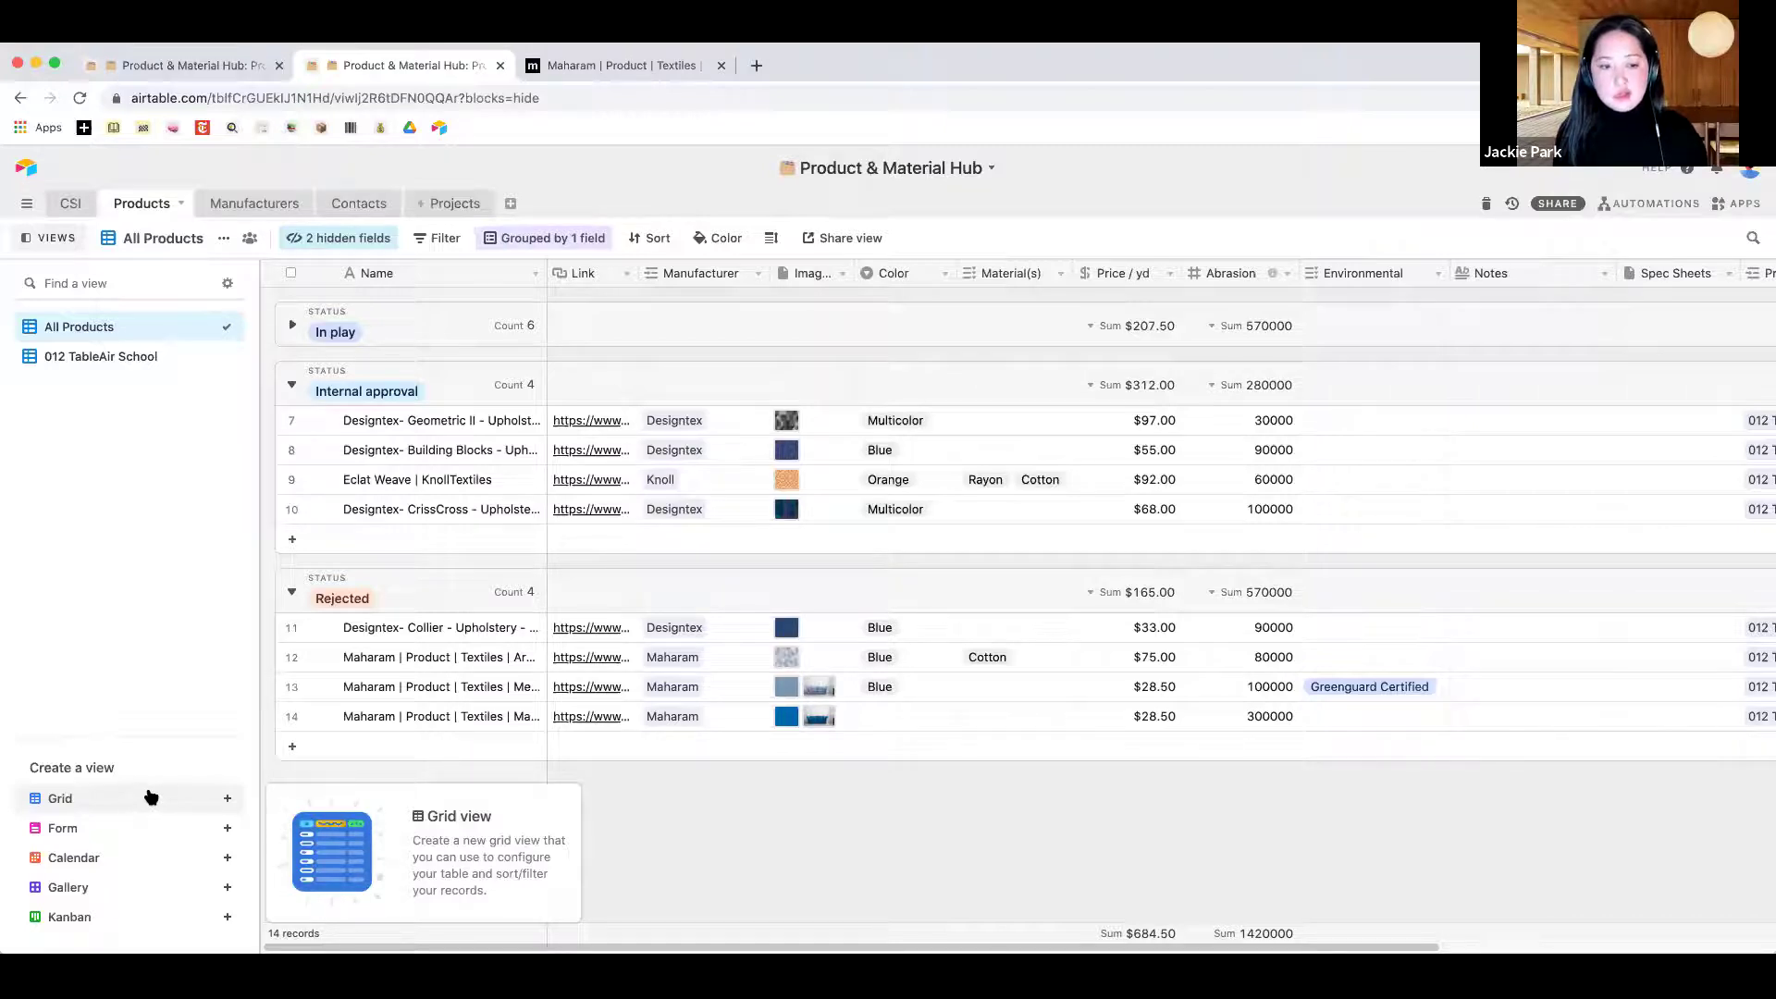
# Create a Kanban view of the Products table stacked by the Status field
pyautogui.moveTo(147, 824)
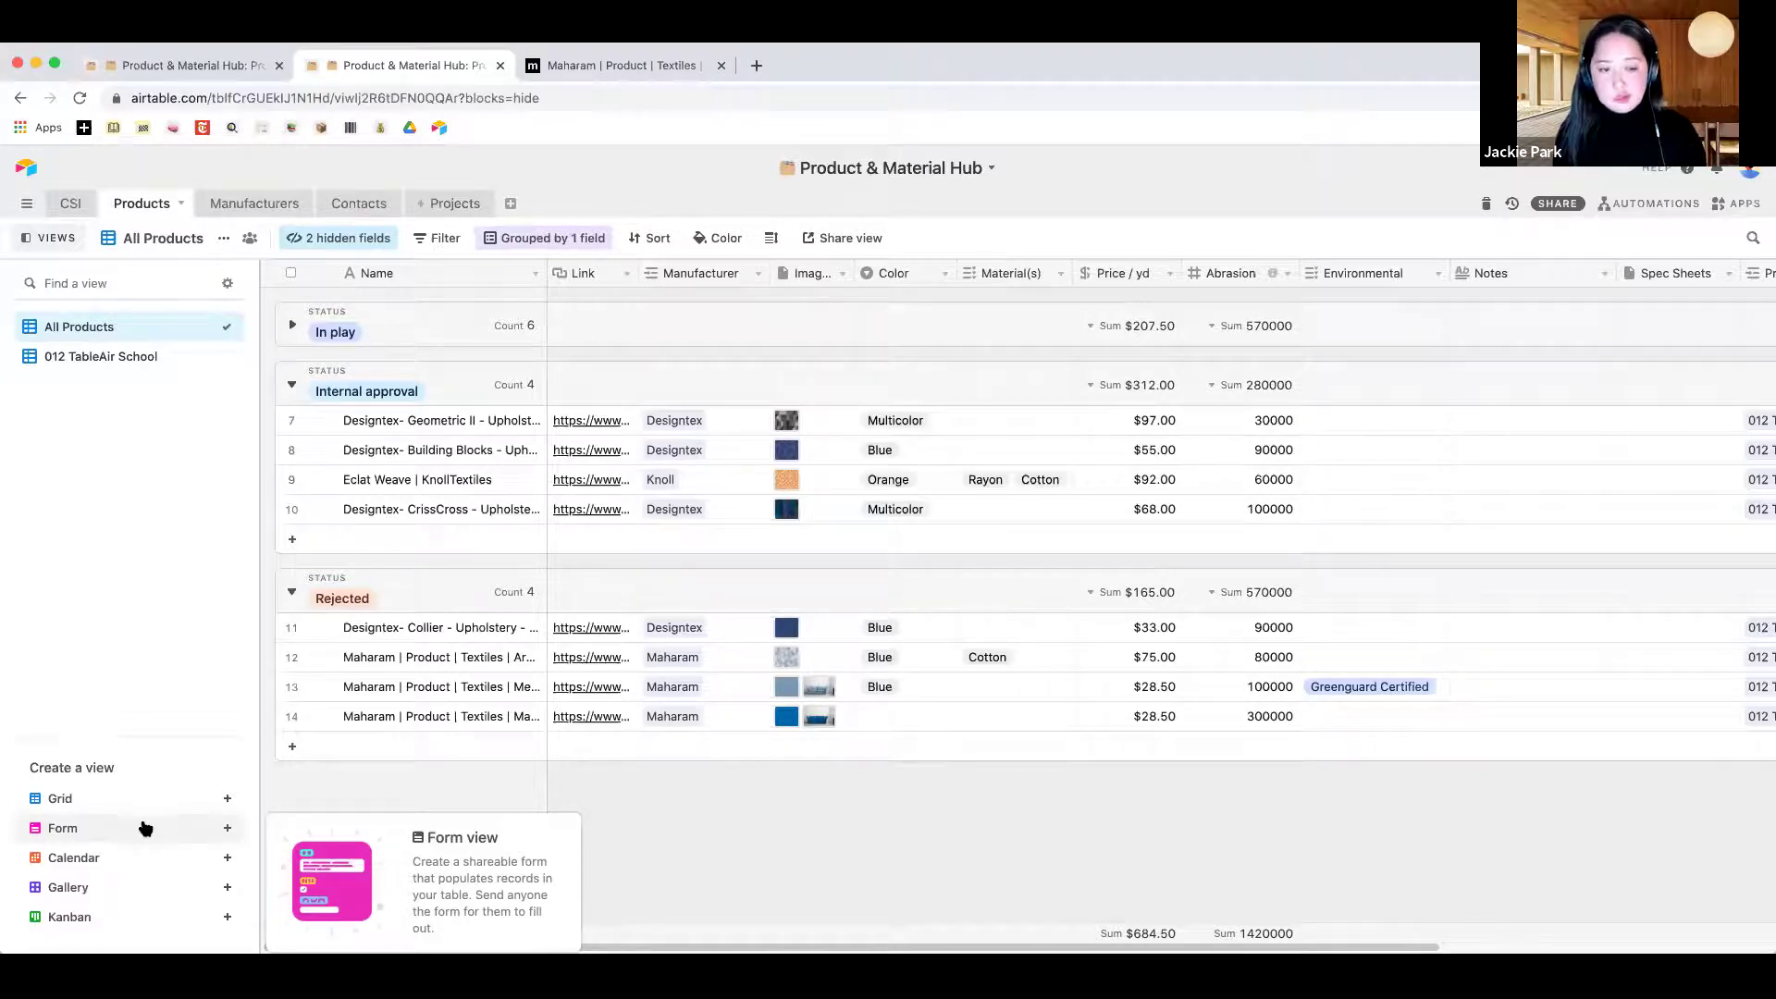
pyautogui.moveTo(128, 865)
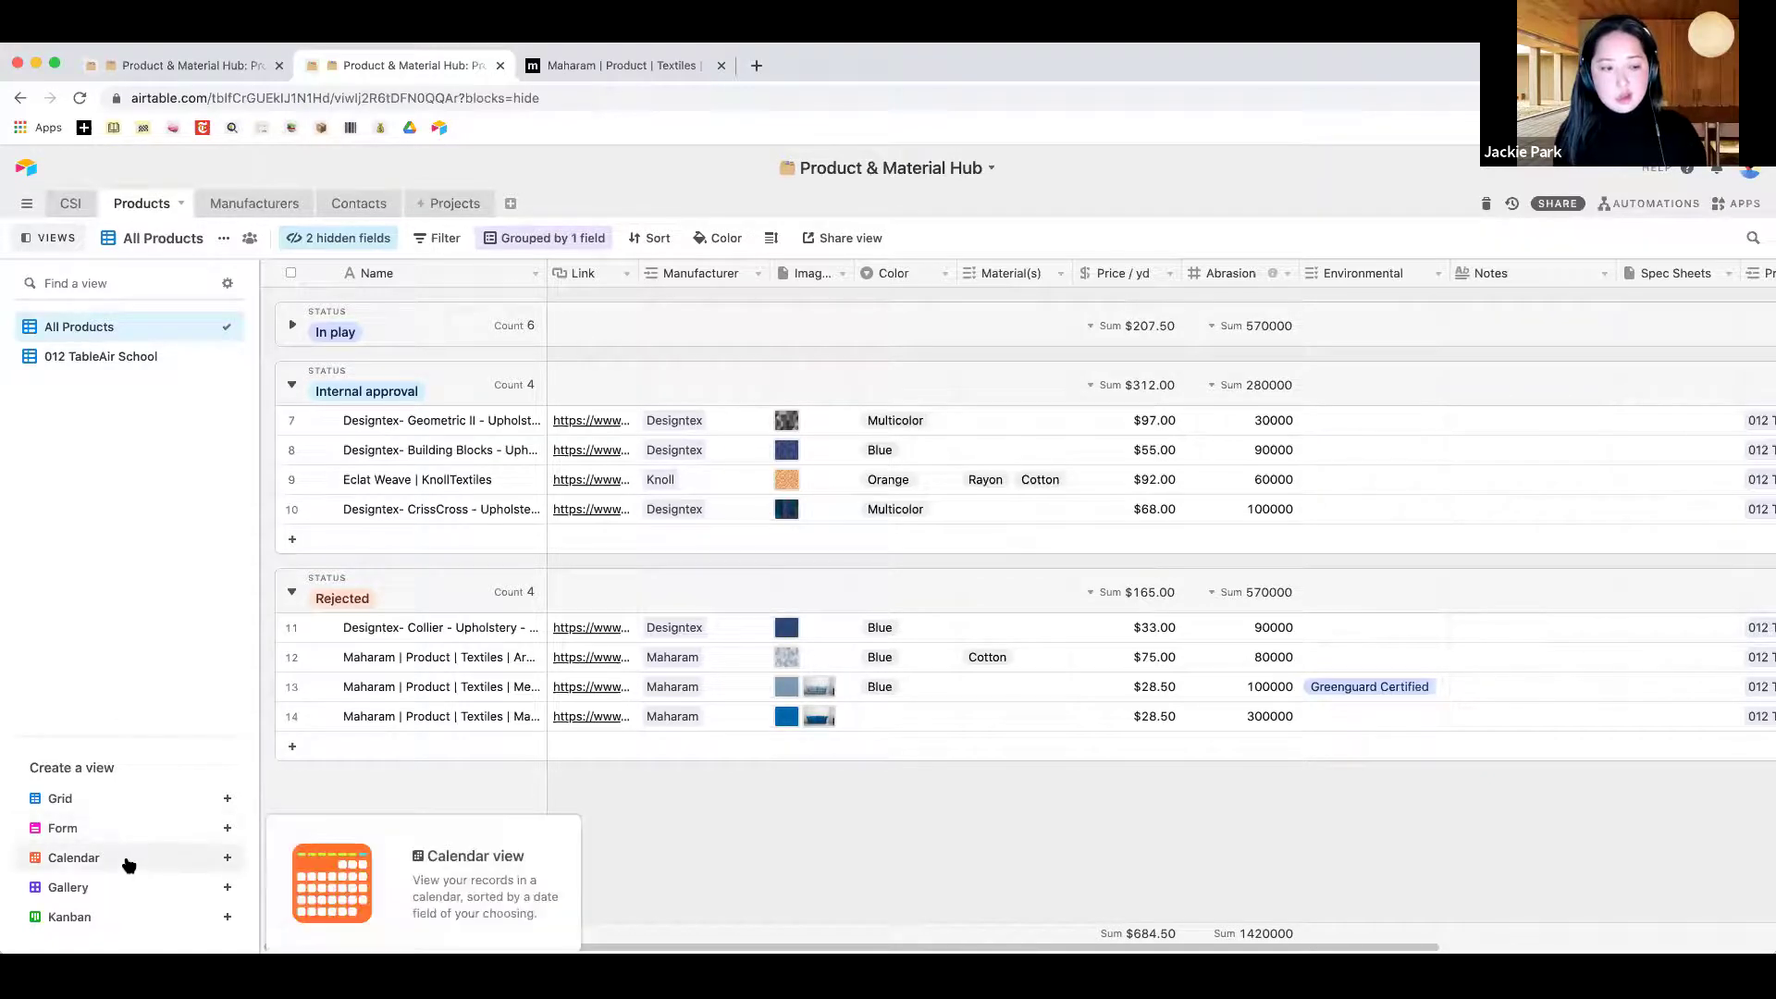
pyautogui.click(112, 920)
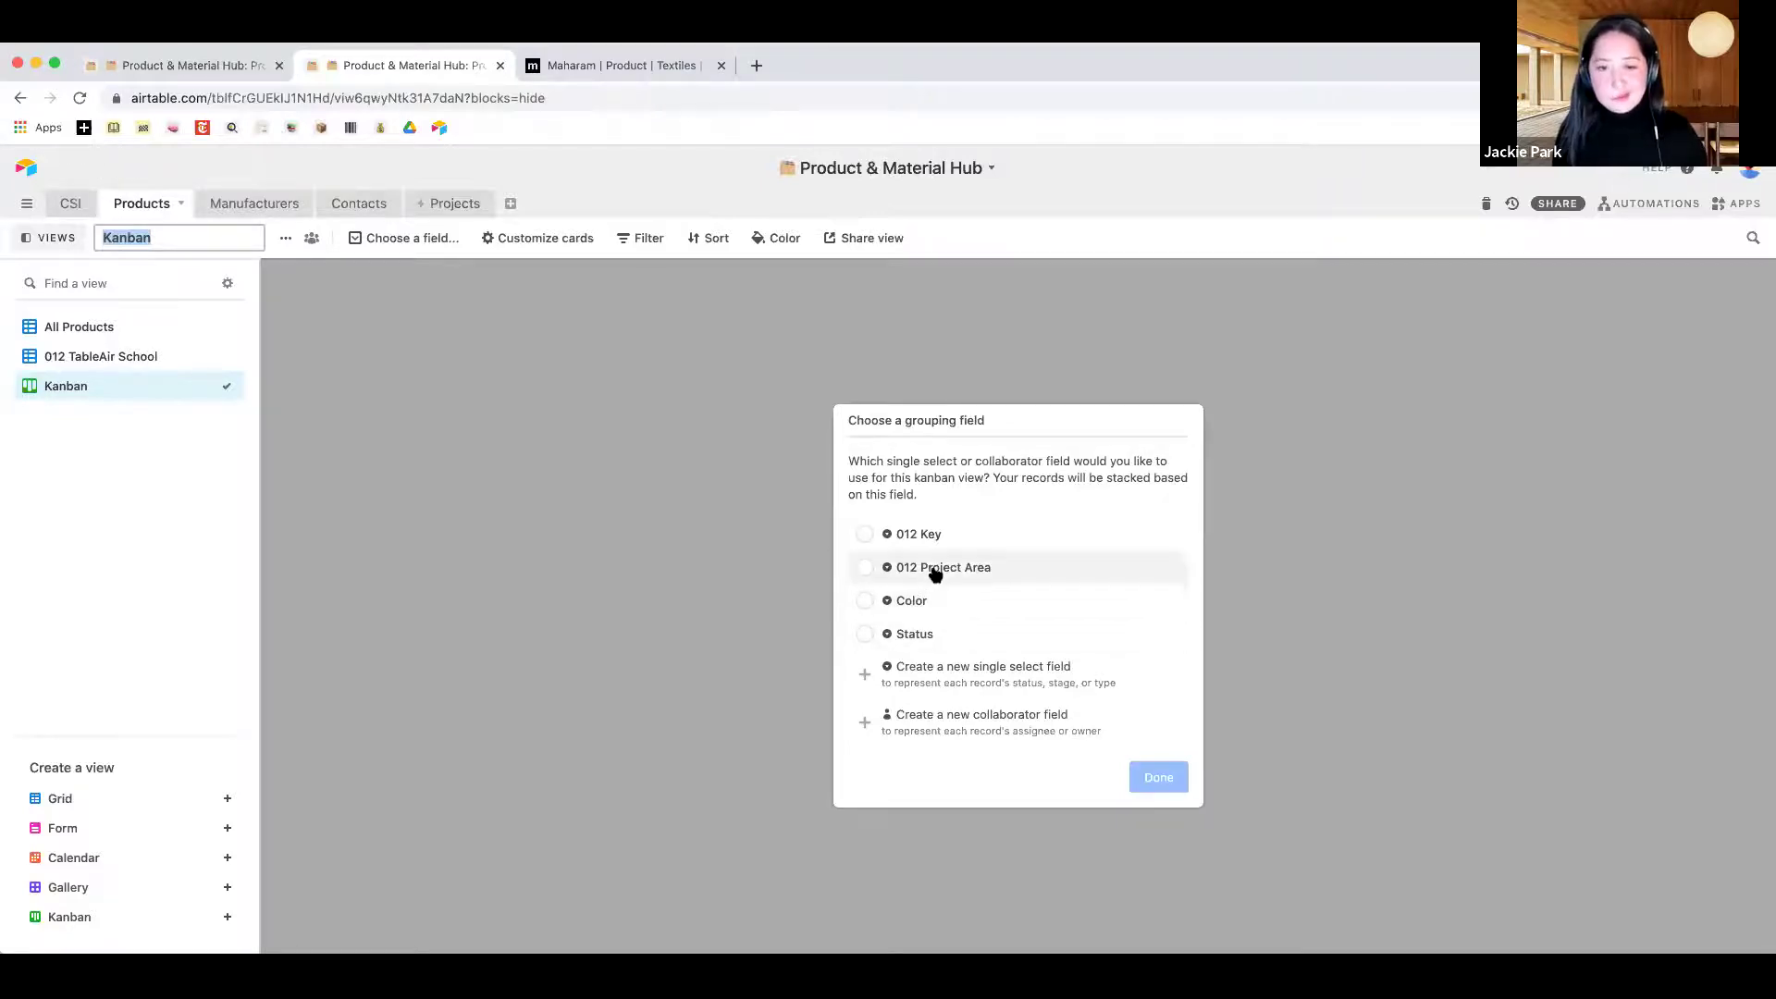
pyautogui.click(912, 637)
pyautogui.click(1158, 777)
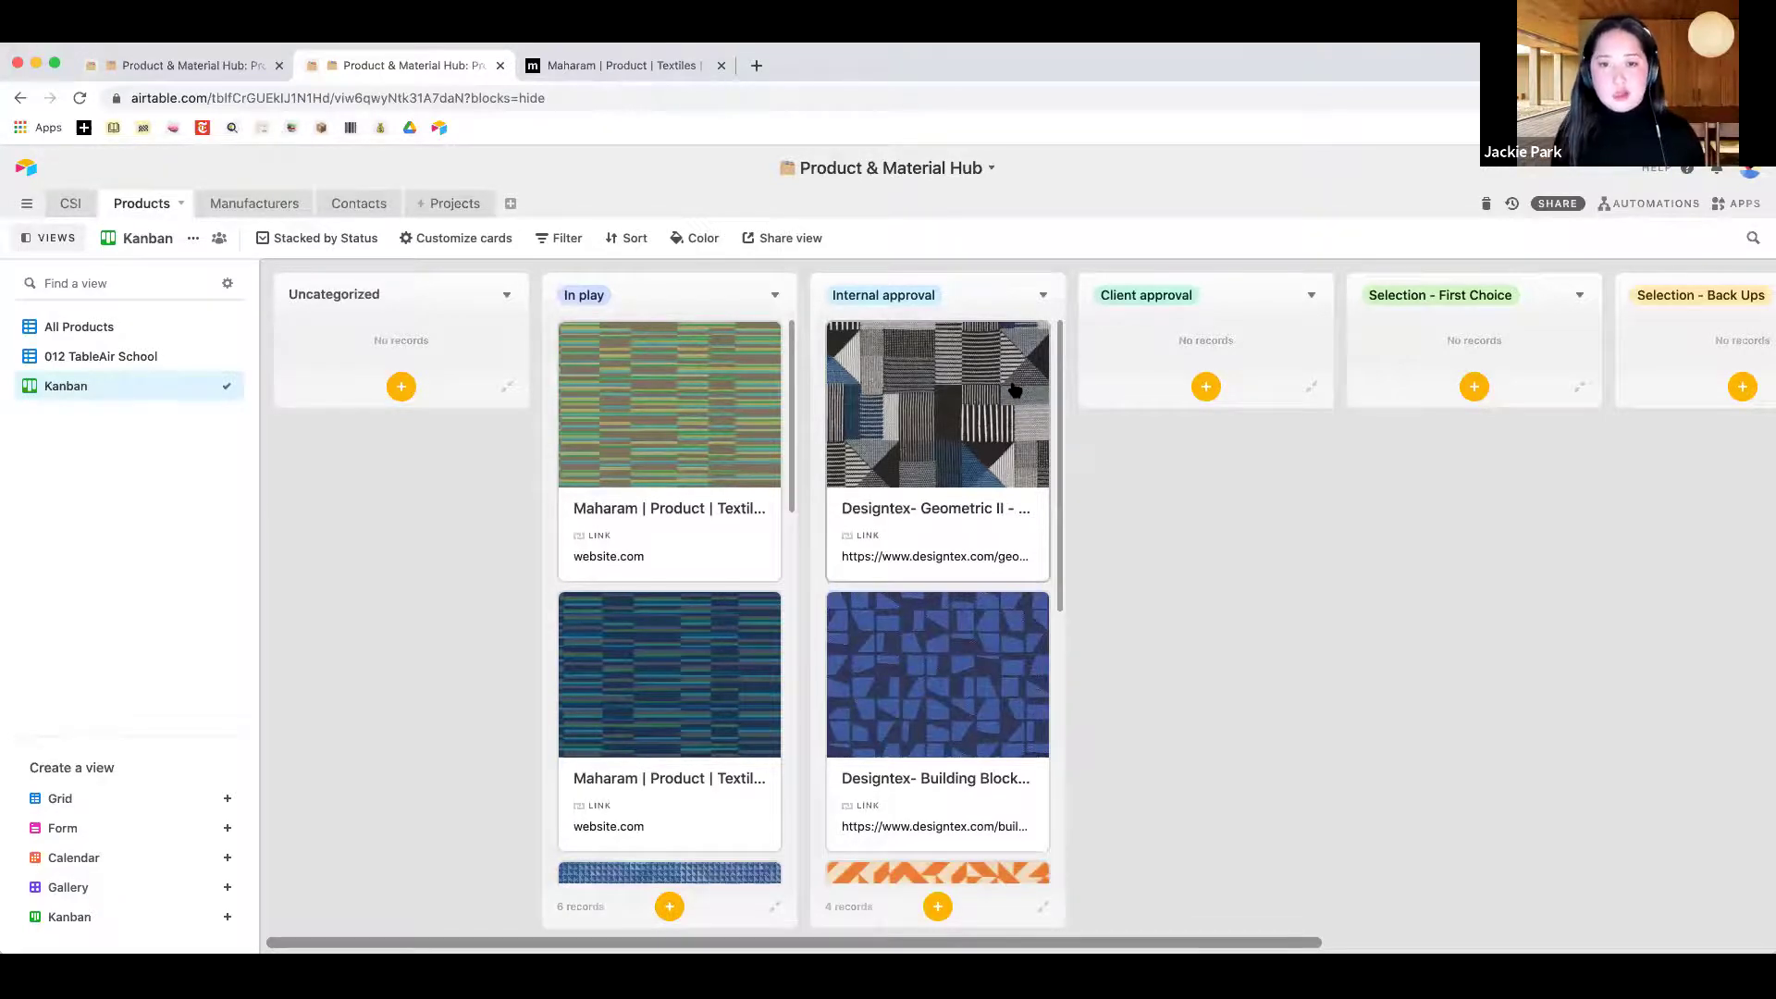
# Move the Eclat Weave | KnollTextiles card from the Internal approval stack to the Rejected stack
pyautogui.scroll(-3, 963, 537)
pyautogui.scroll(-3, 940, 442)
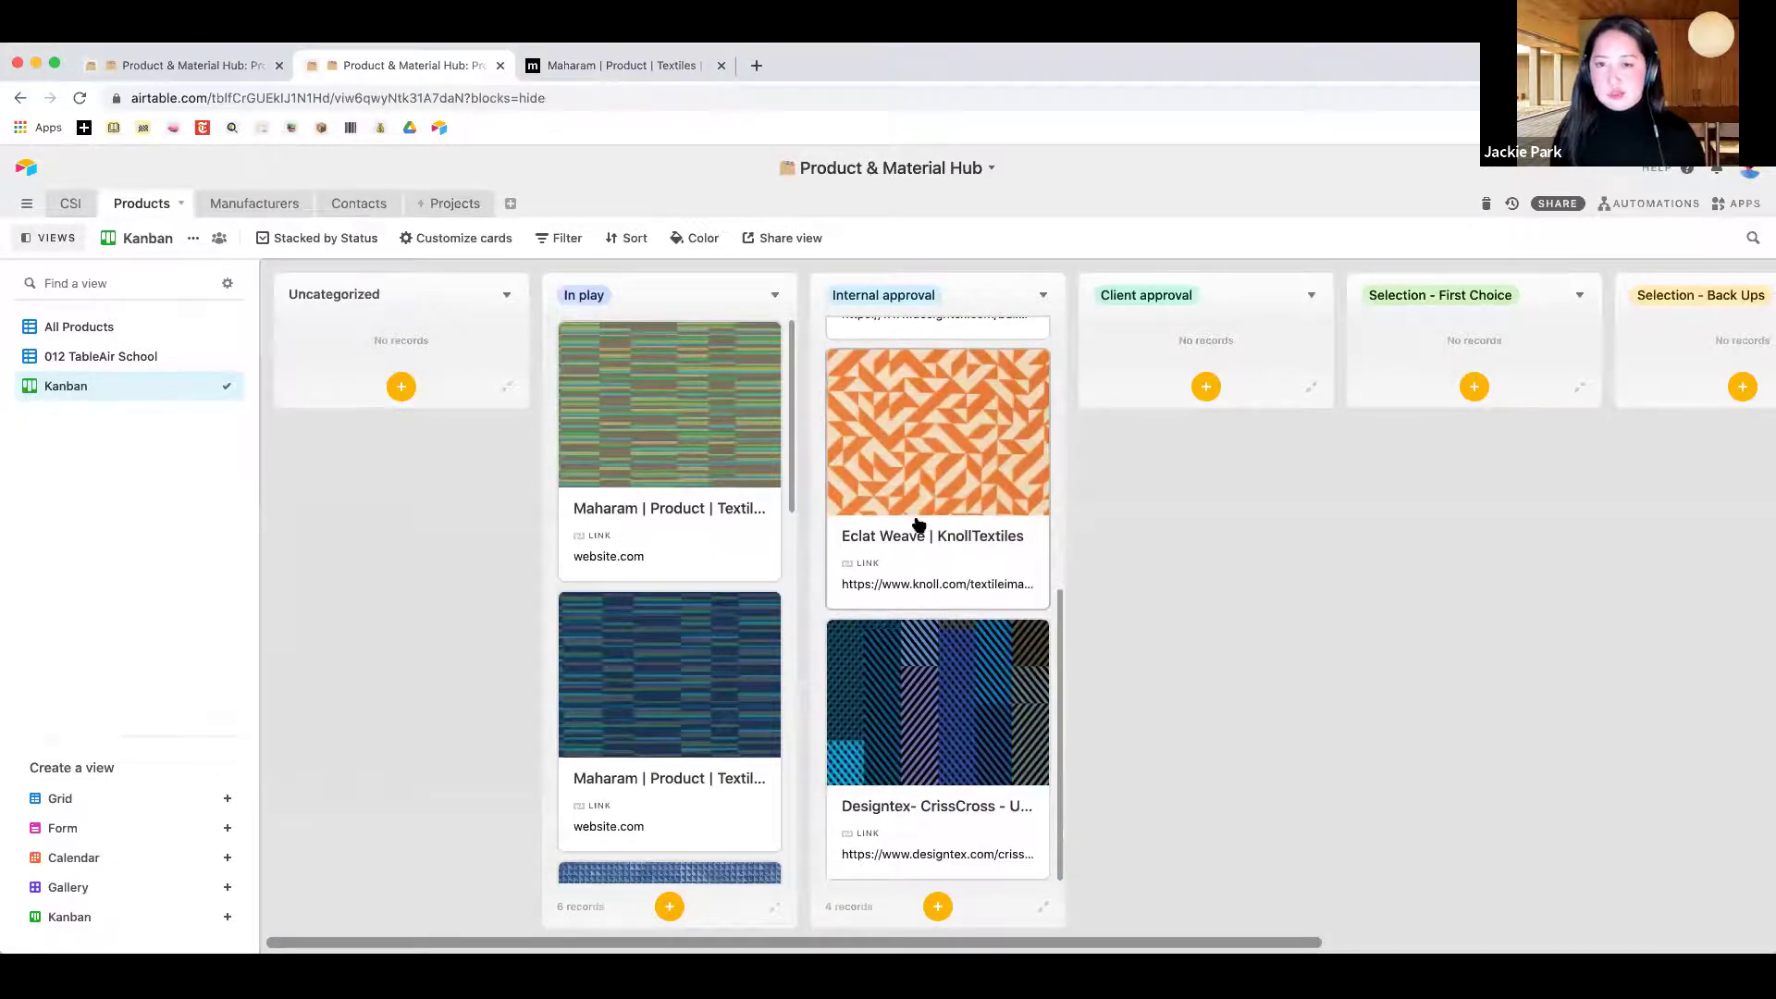
pyautogui.scroll(5, 886, 575)
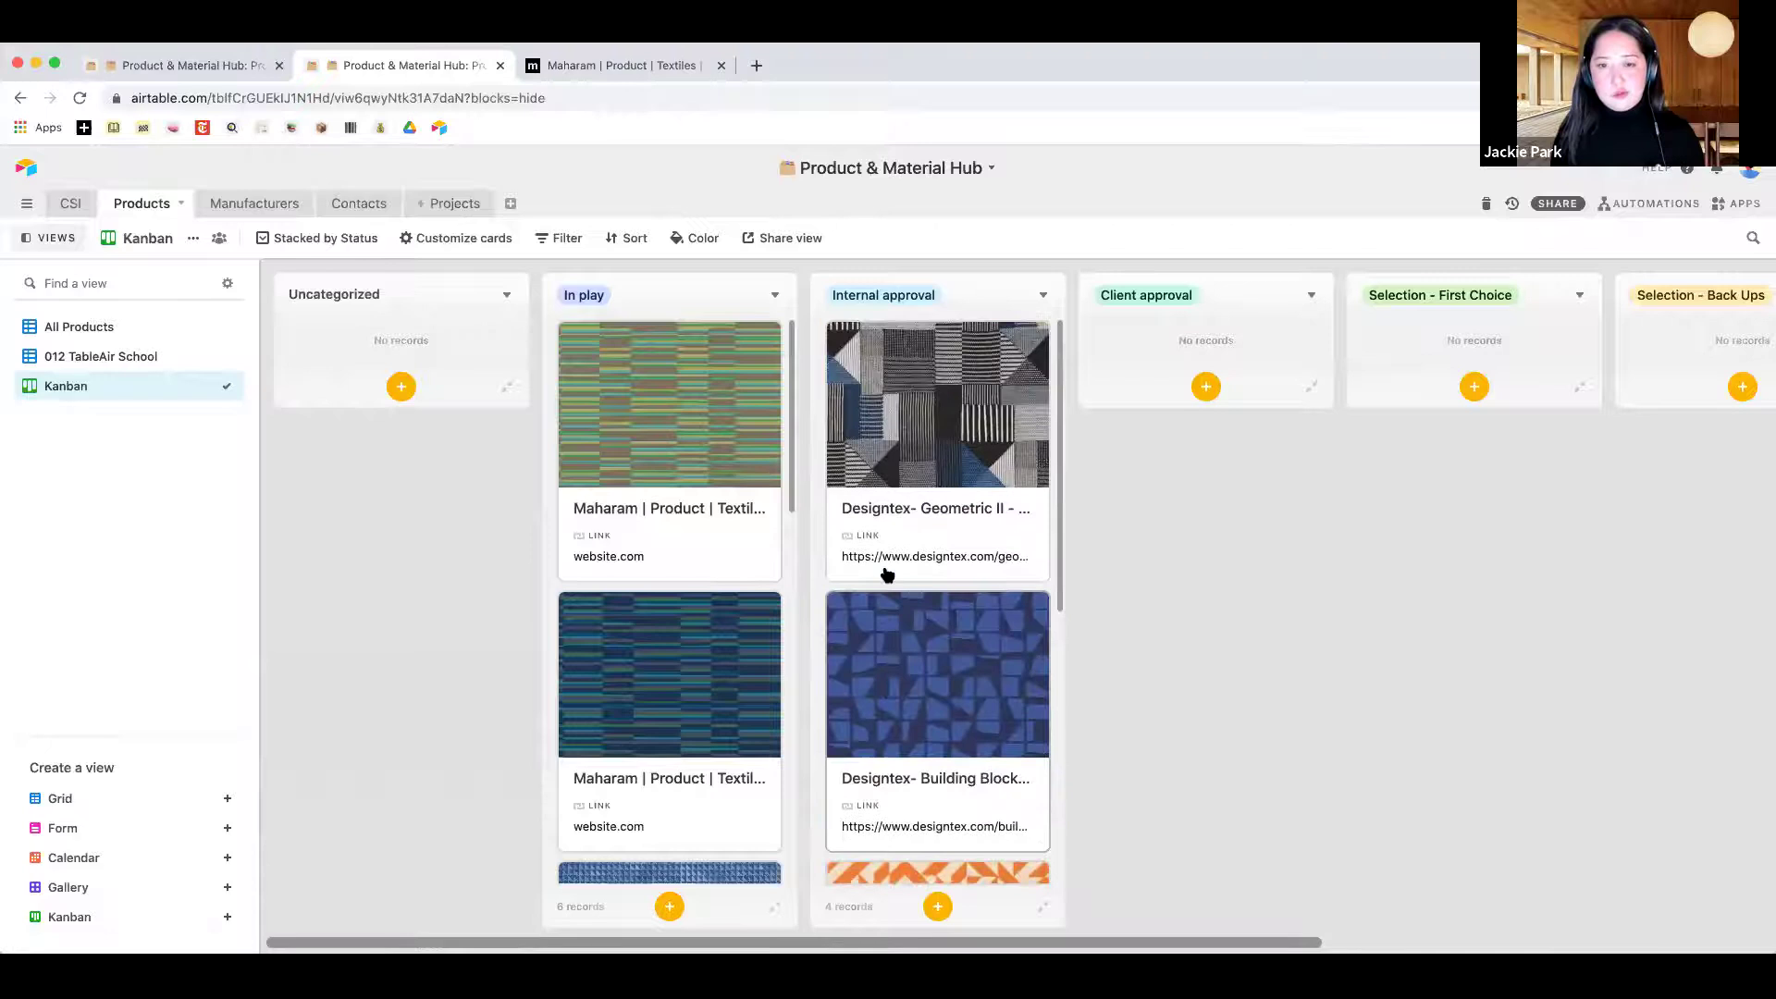
pyautogui.scroll(-5, 837, 535)
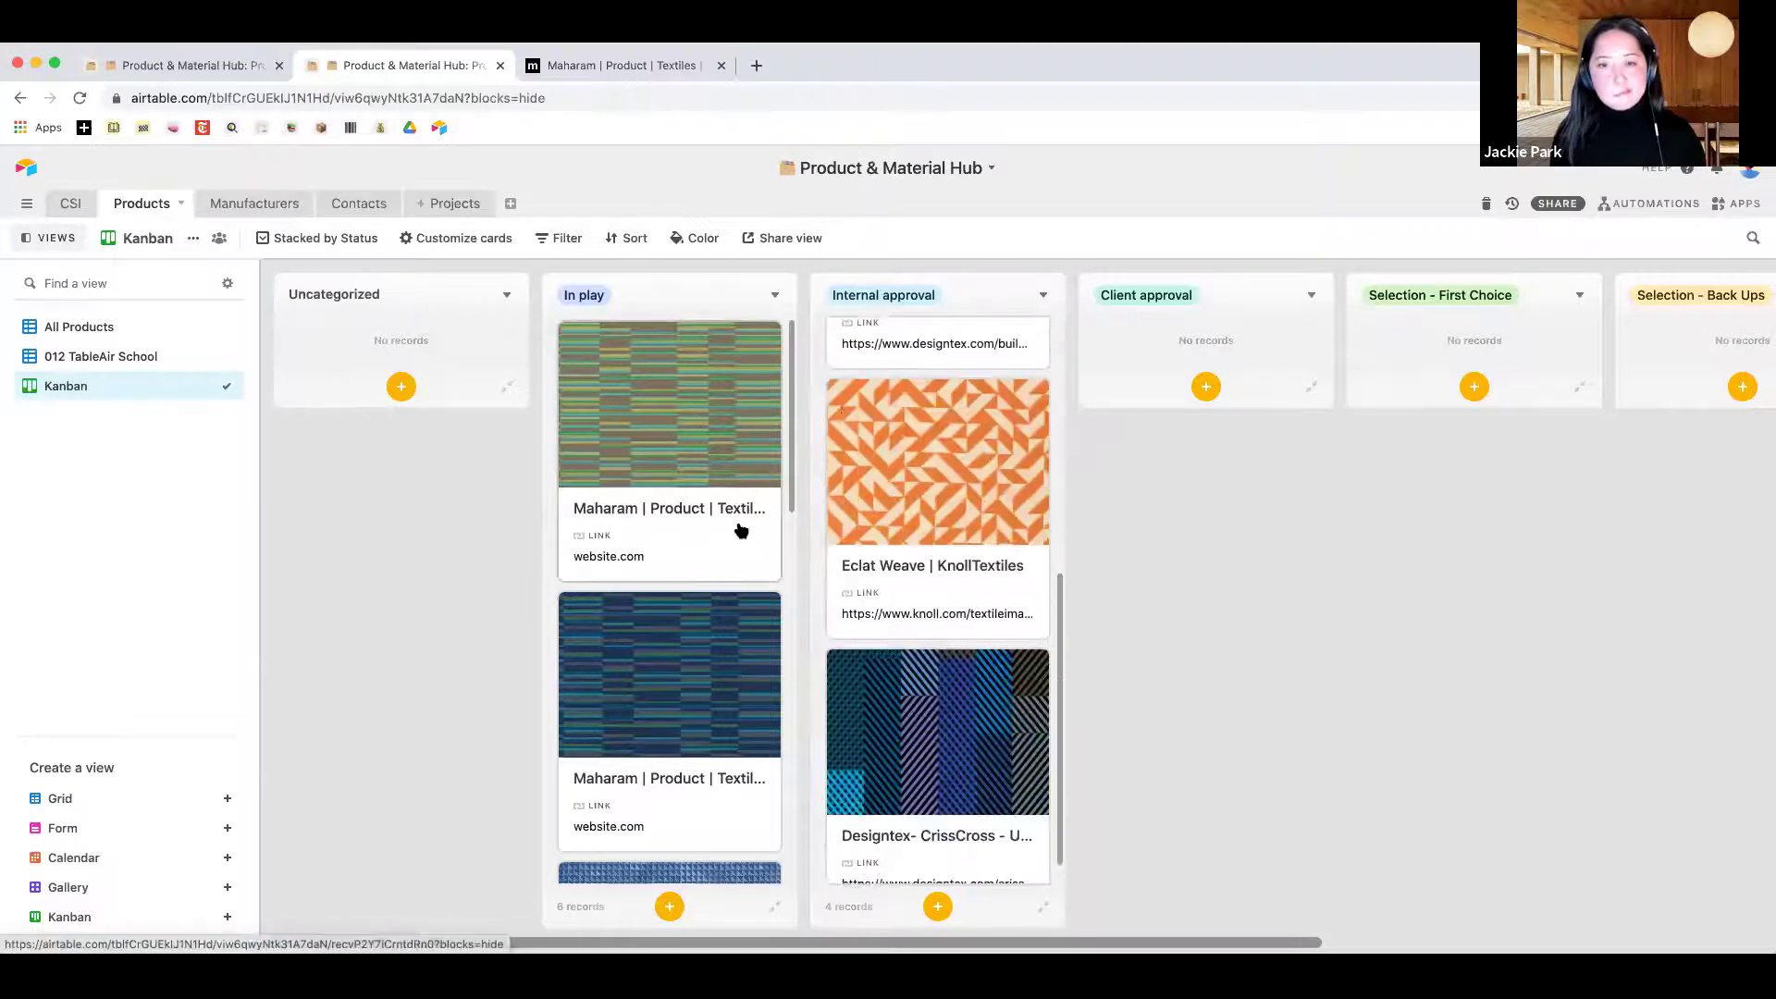
pyautogui.hscroll(7, 1324, 515)
pyautogui.scroll(-5, 1357, 515)
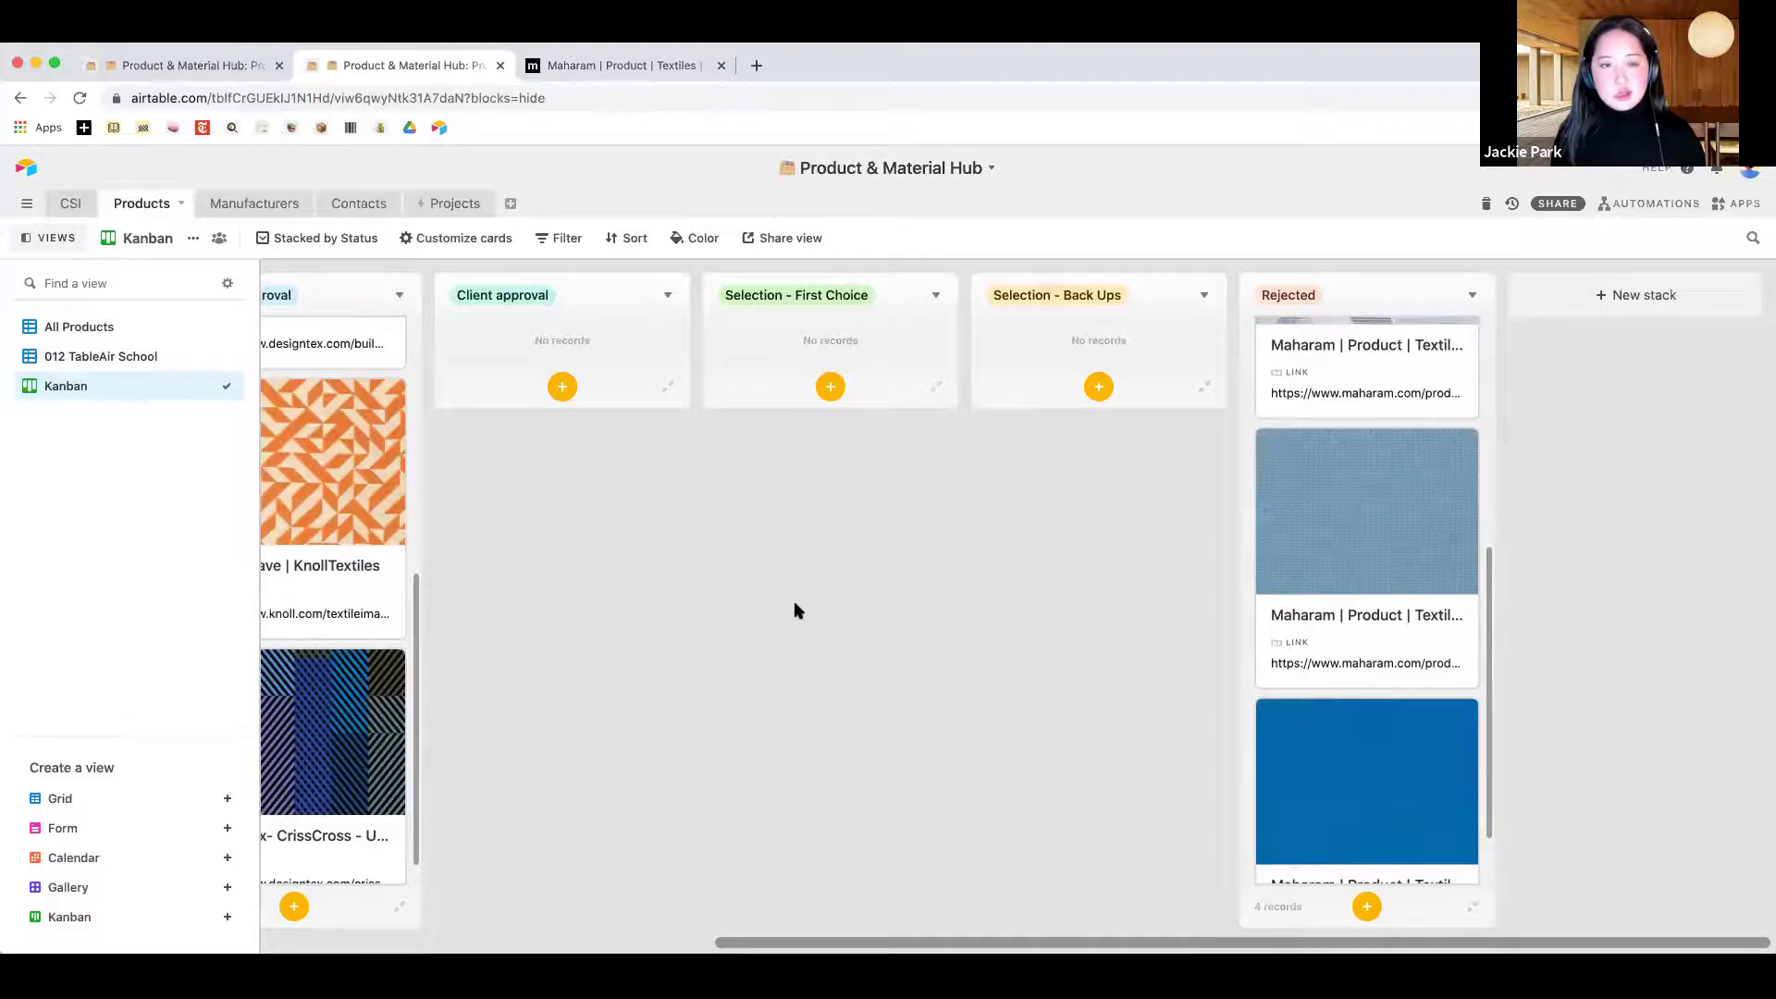
pyautogui.hscroll(-3, 740, 593)
pyautogui.hscroll(-3, 536, 546)
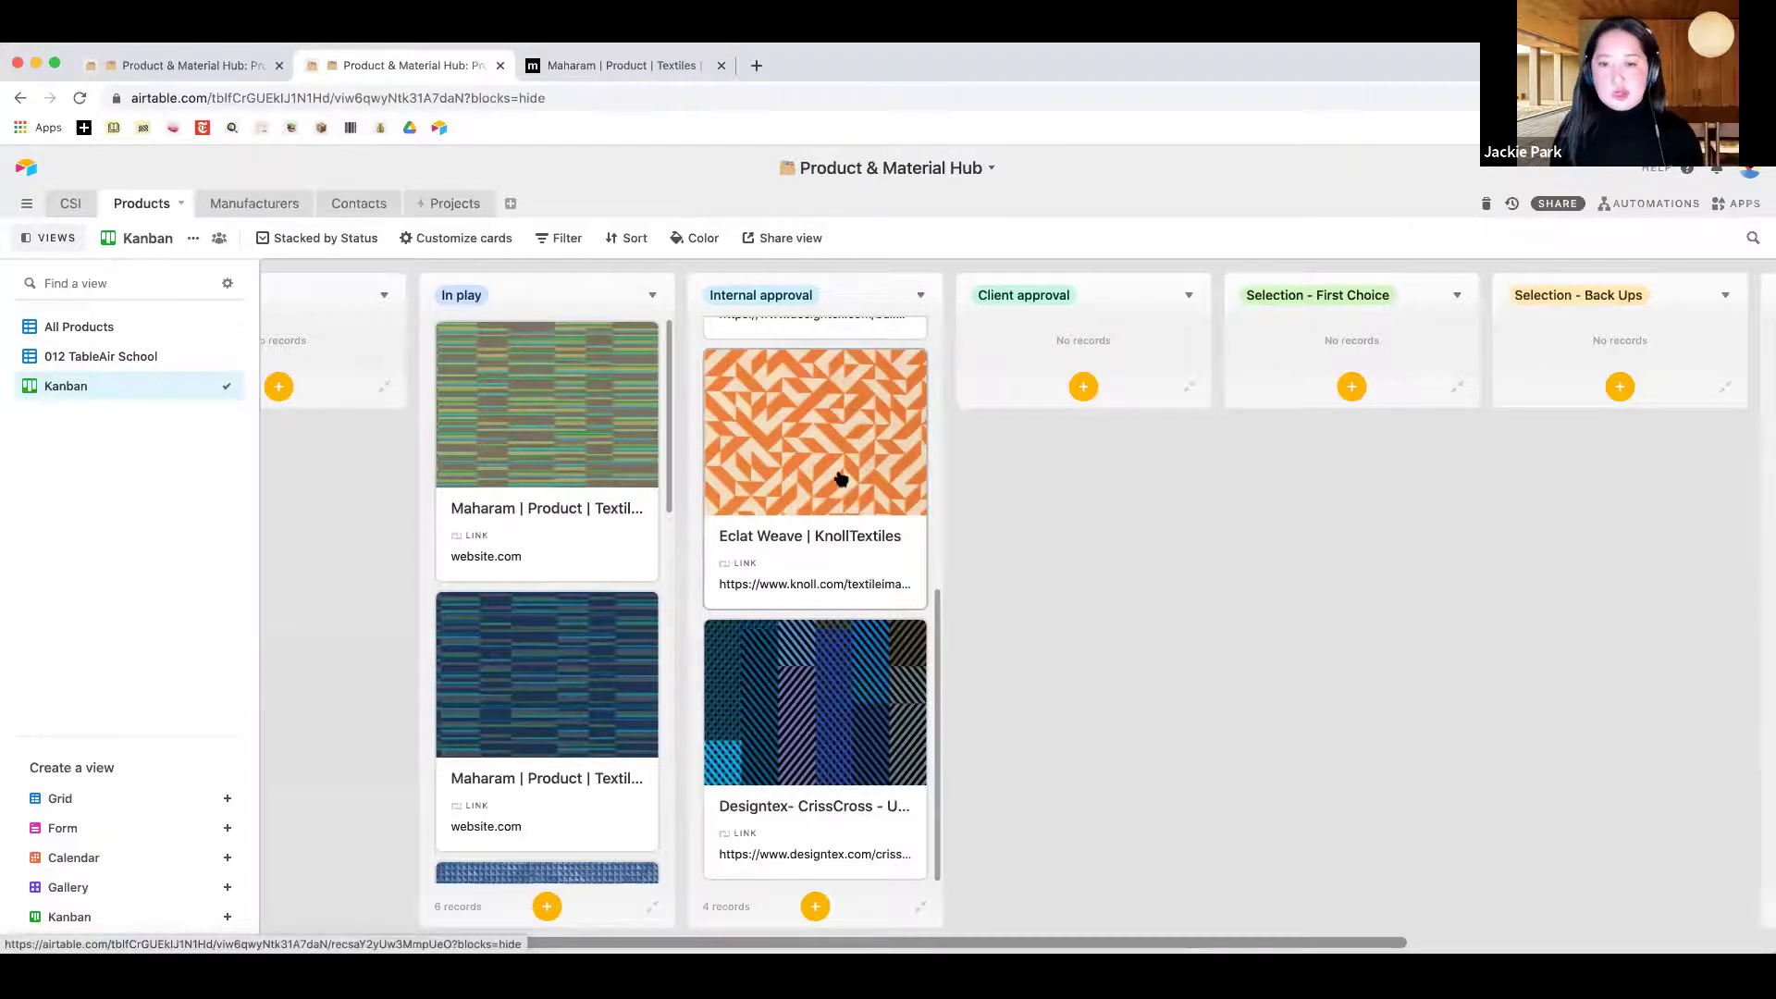
pyautogui.moveTo(813, 475); pyautogui.dragTo(1356, 565)
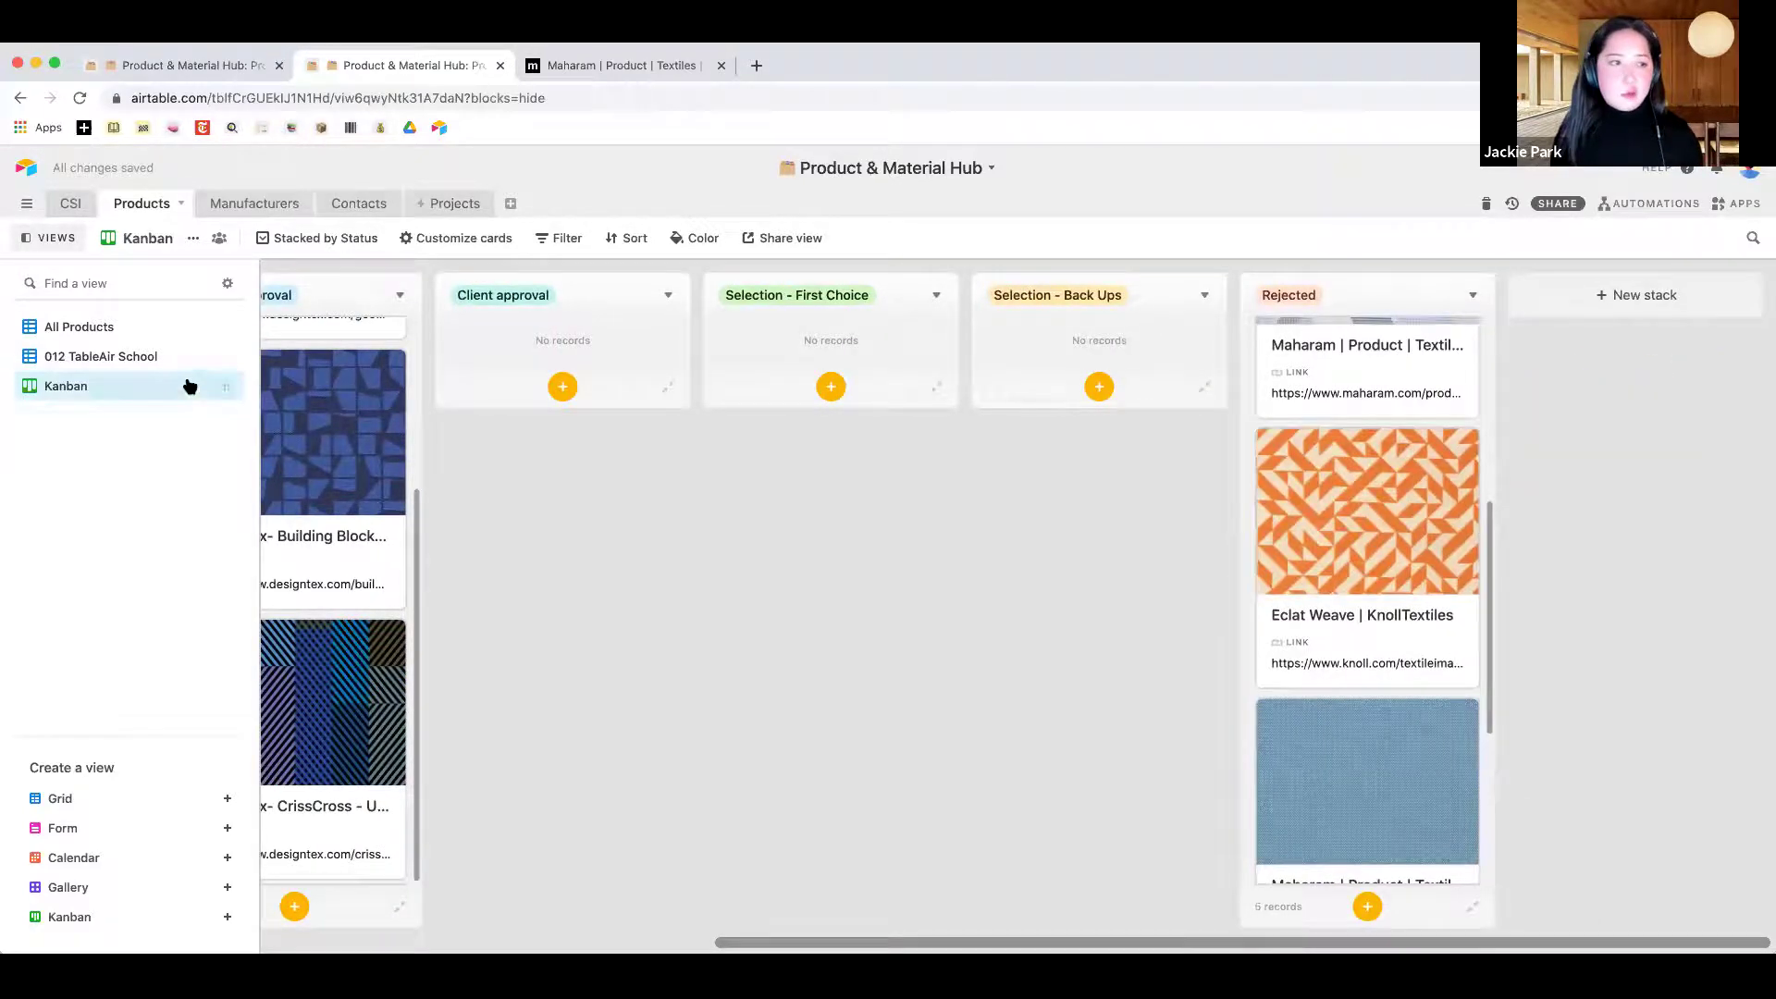
# Review the revision history of the Eclat Weave | KnollTextiles record from the All Products view and close the record
pyautogui.click(96, 329)
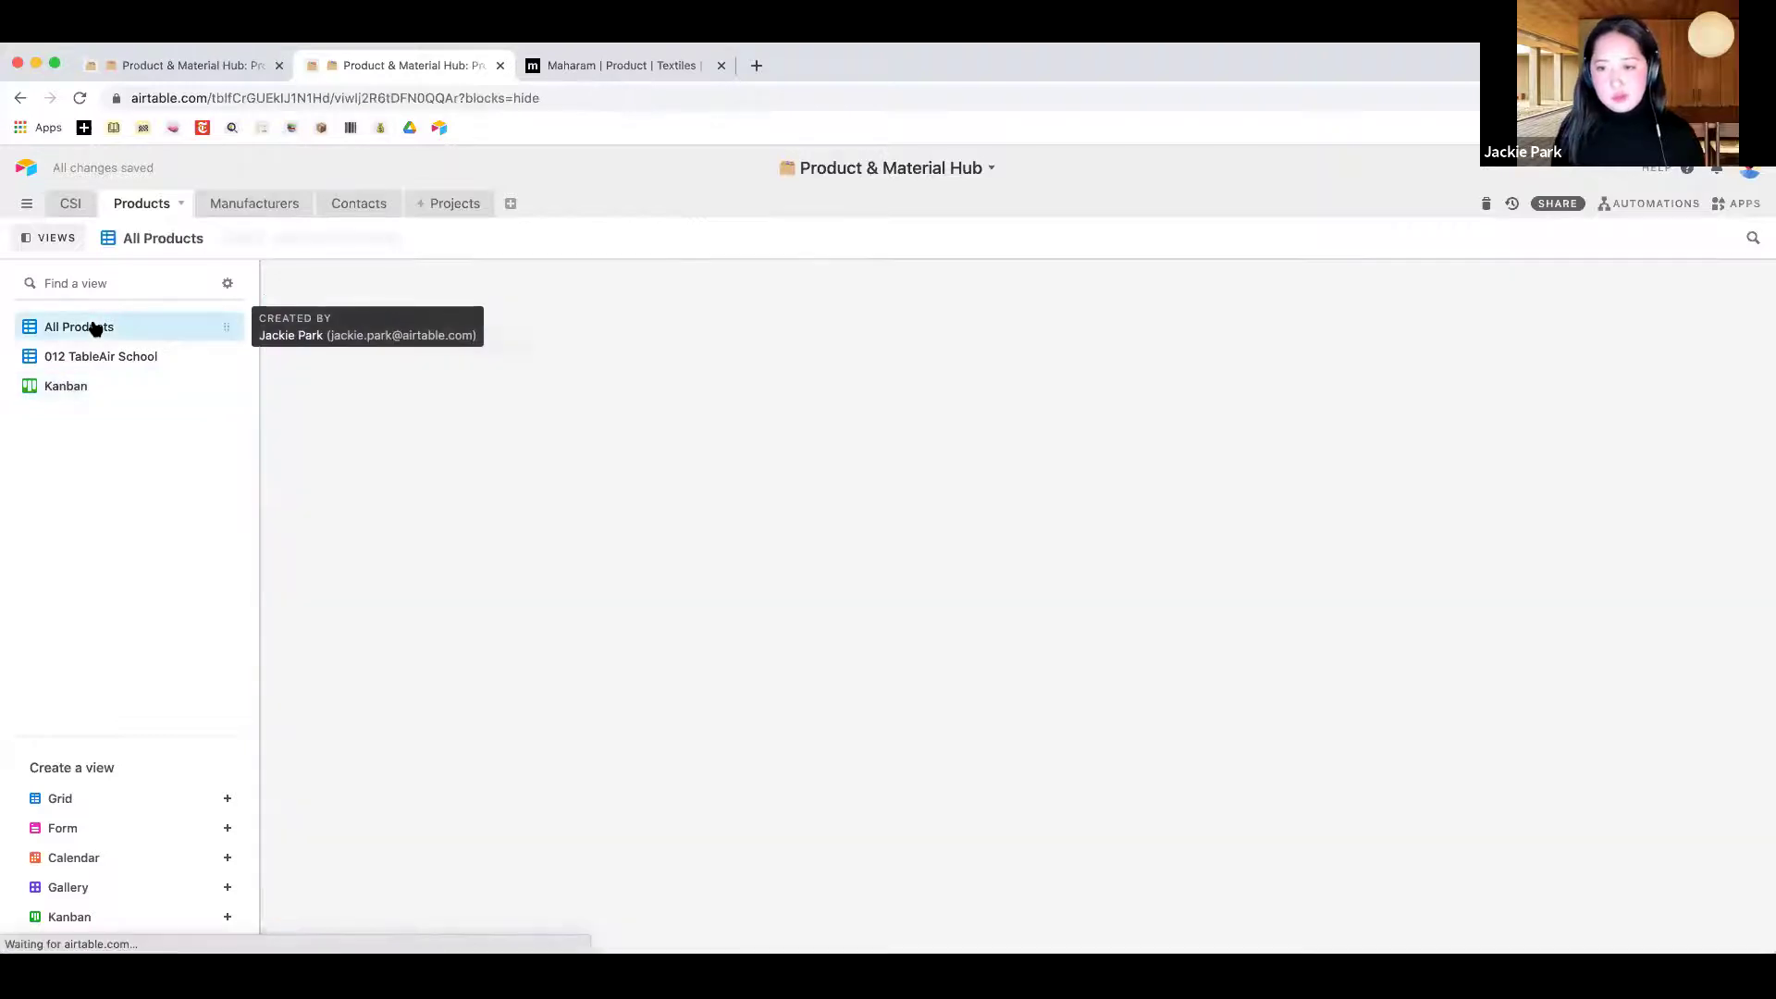
pyautogui.click(424, 599)
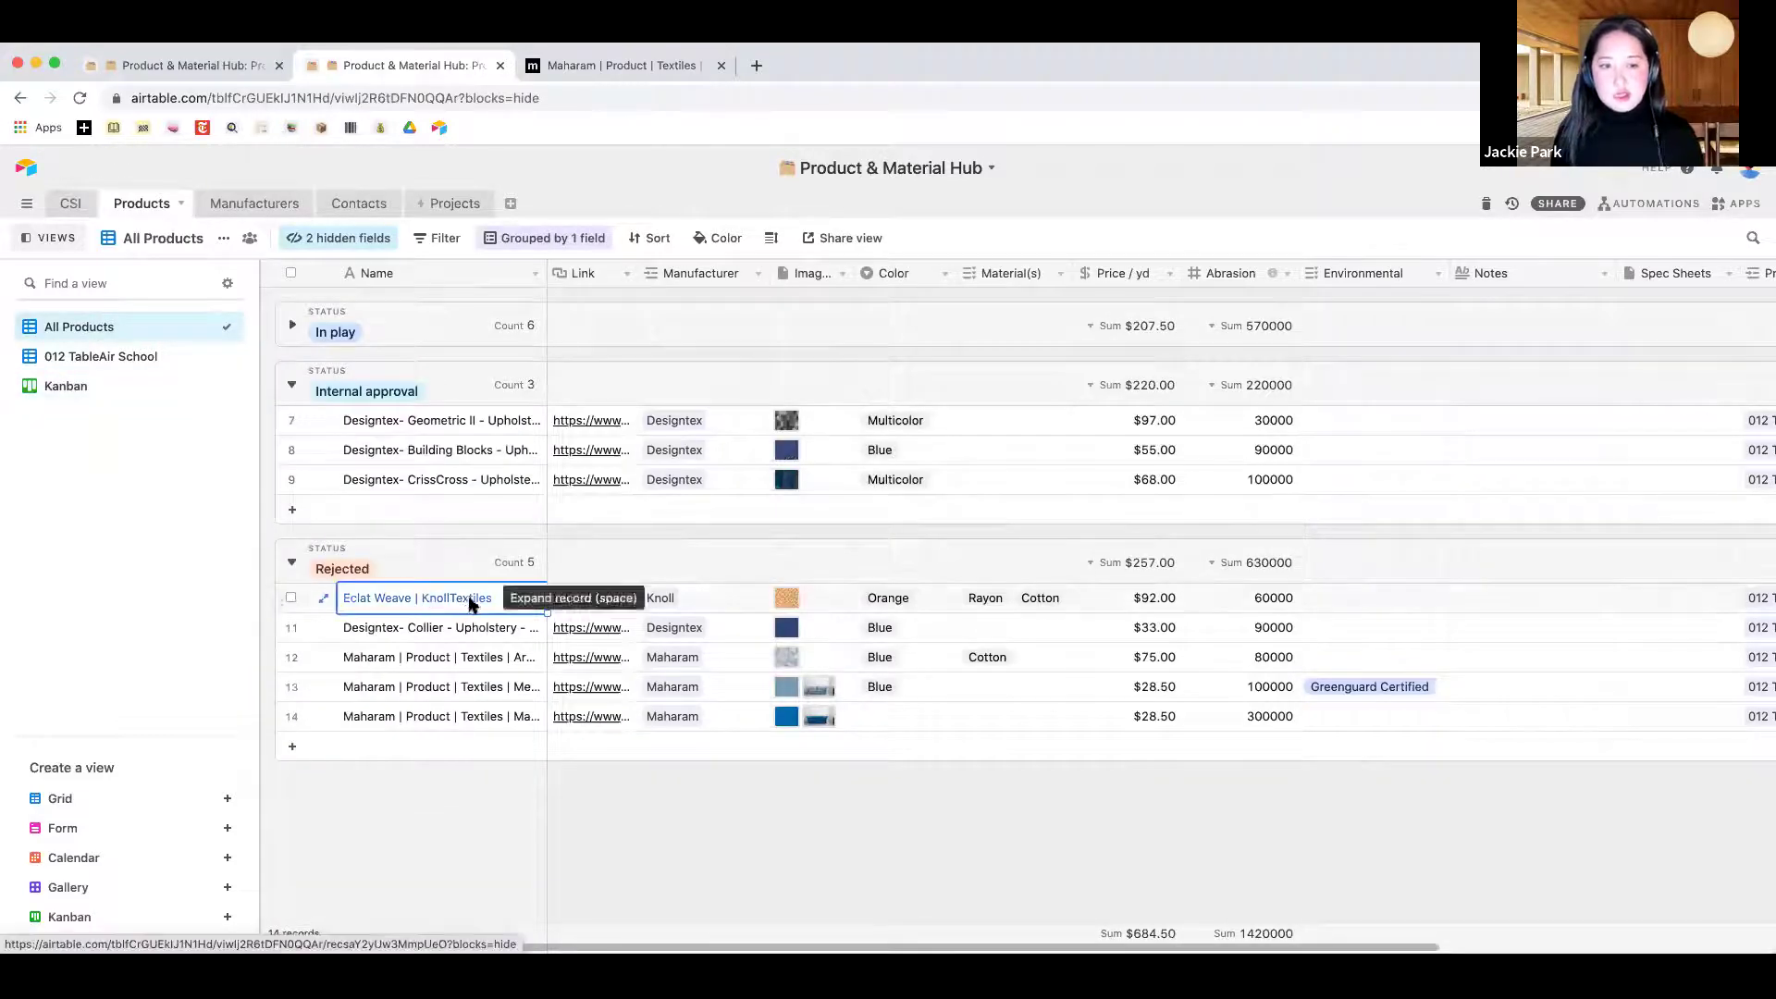
pyautogui.press('space')
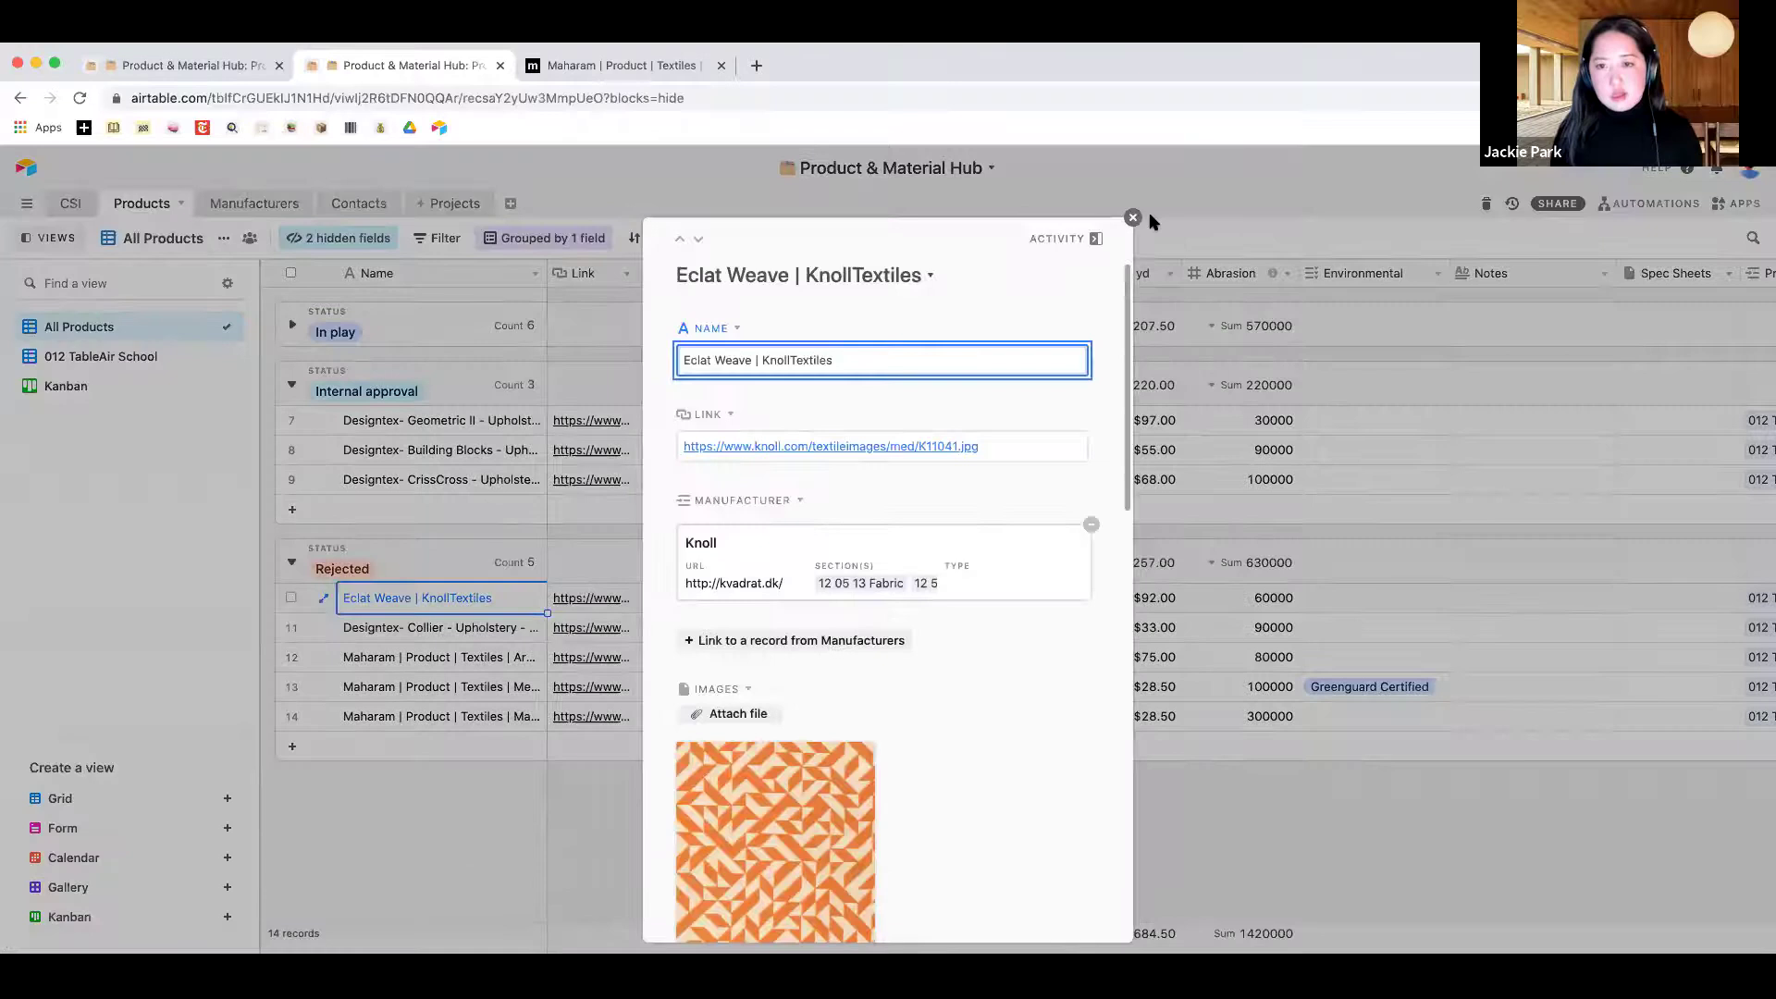
pyautogui.click(1095, 238)
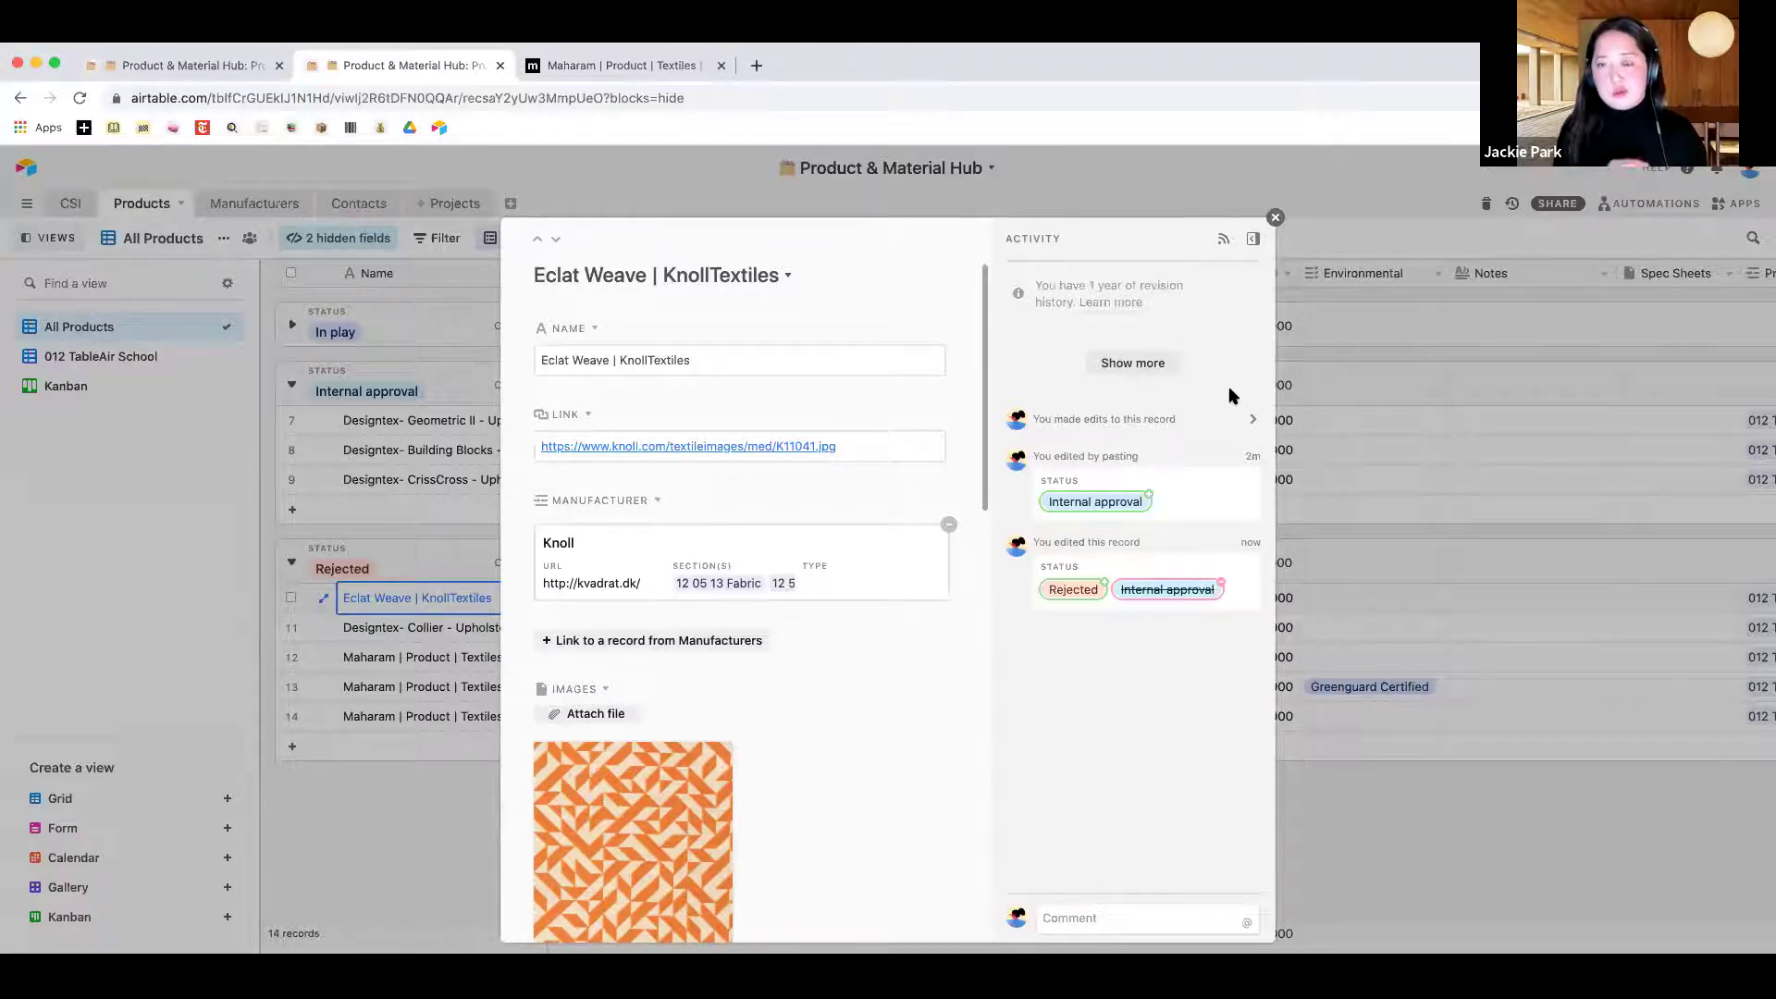
pyautogui.click(1275, 217)
# Create a Gallery view of the products and hide all fields on its cards, keeping Images as the cover field
pyautogui.click(138, 888)
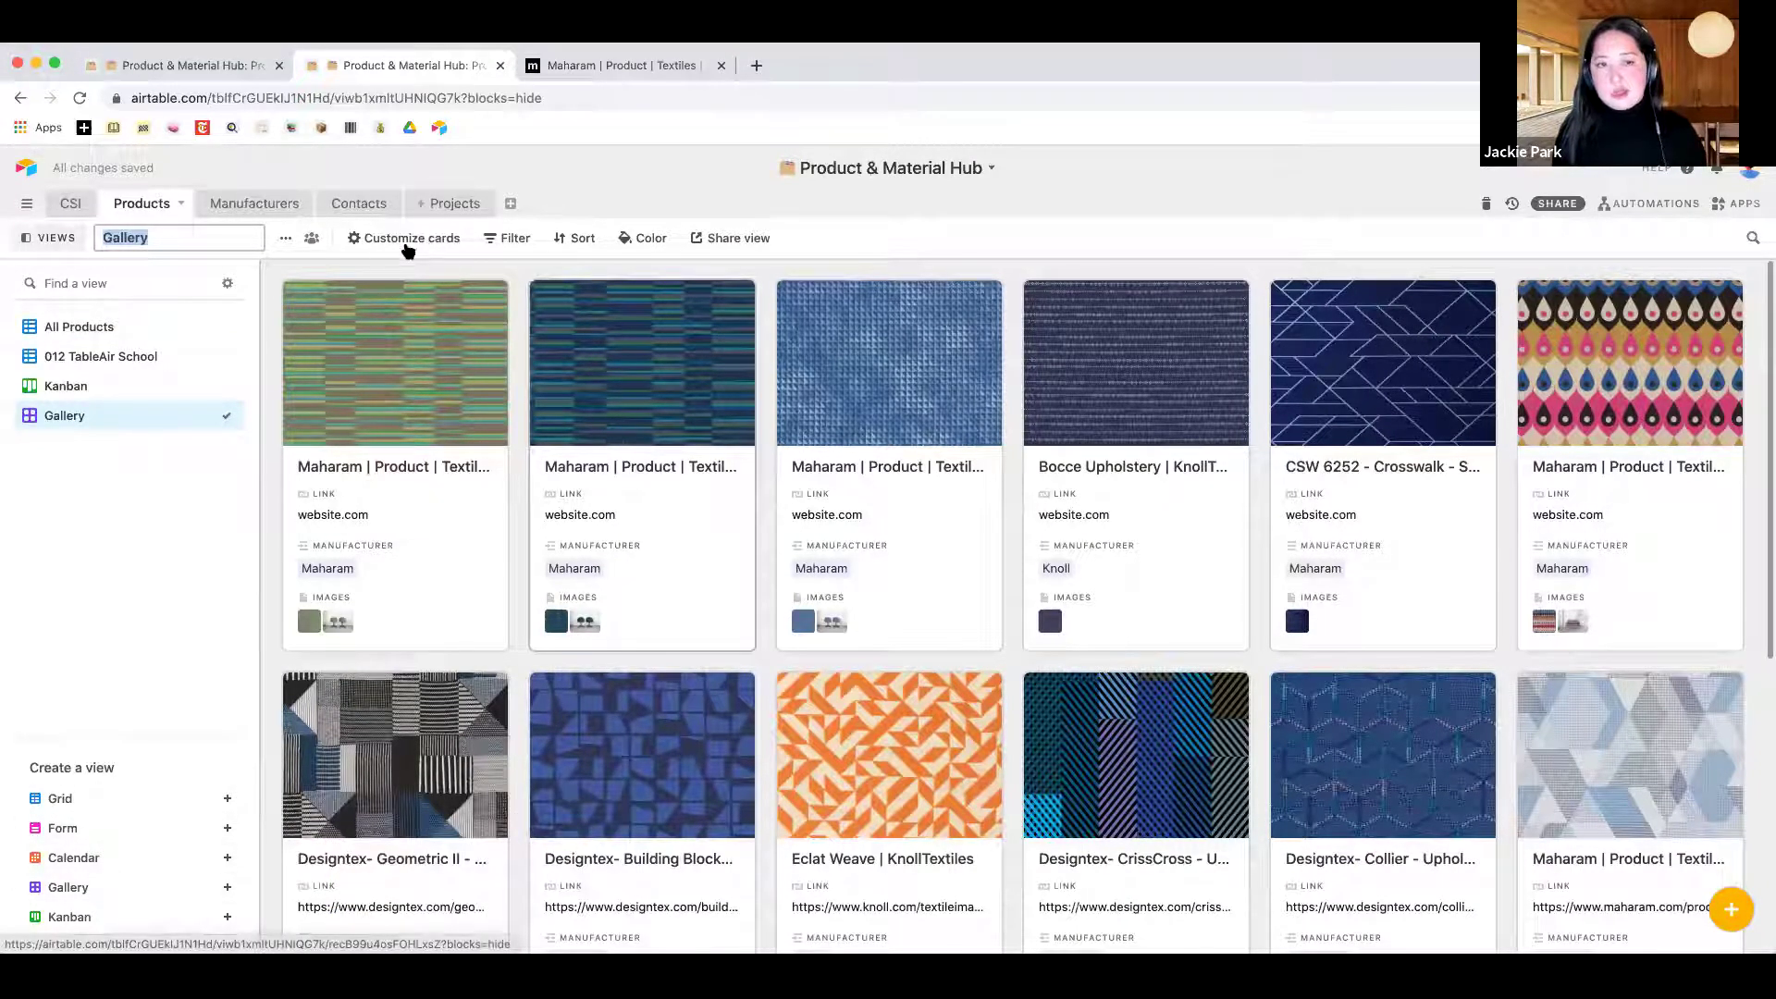
pyautogui.click(349, 245)
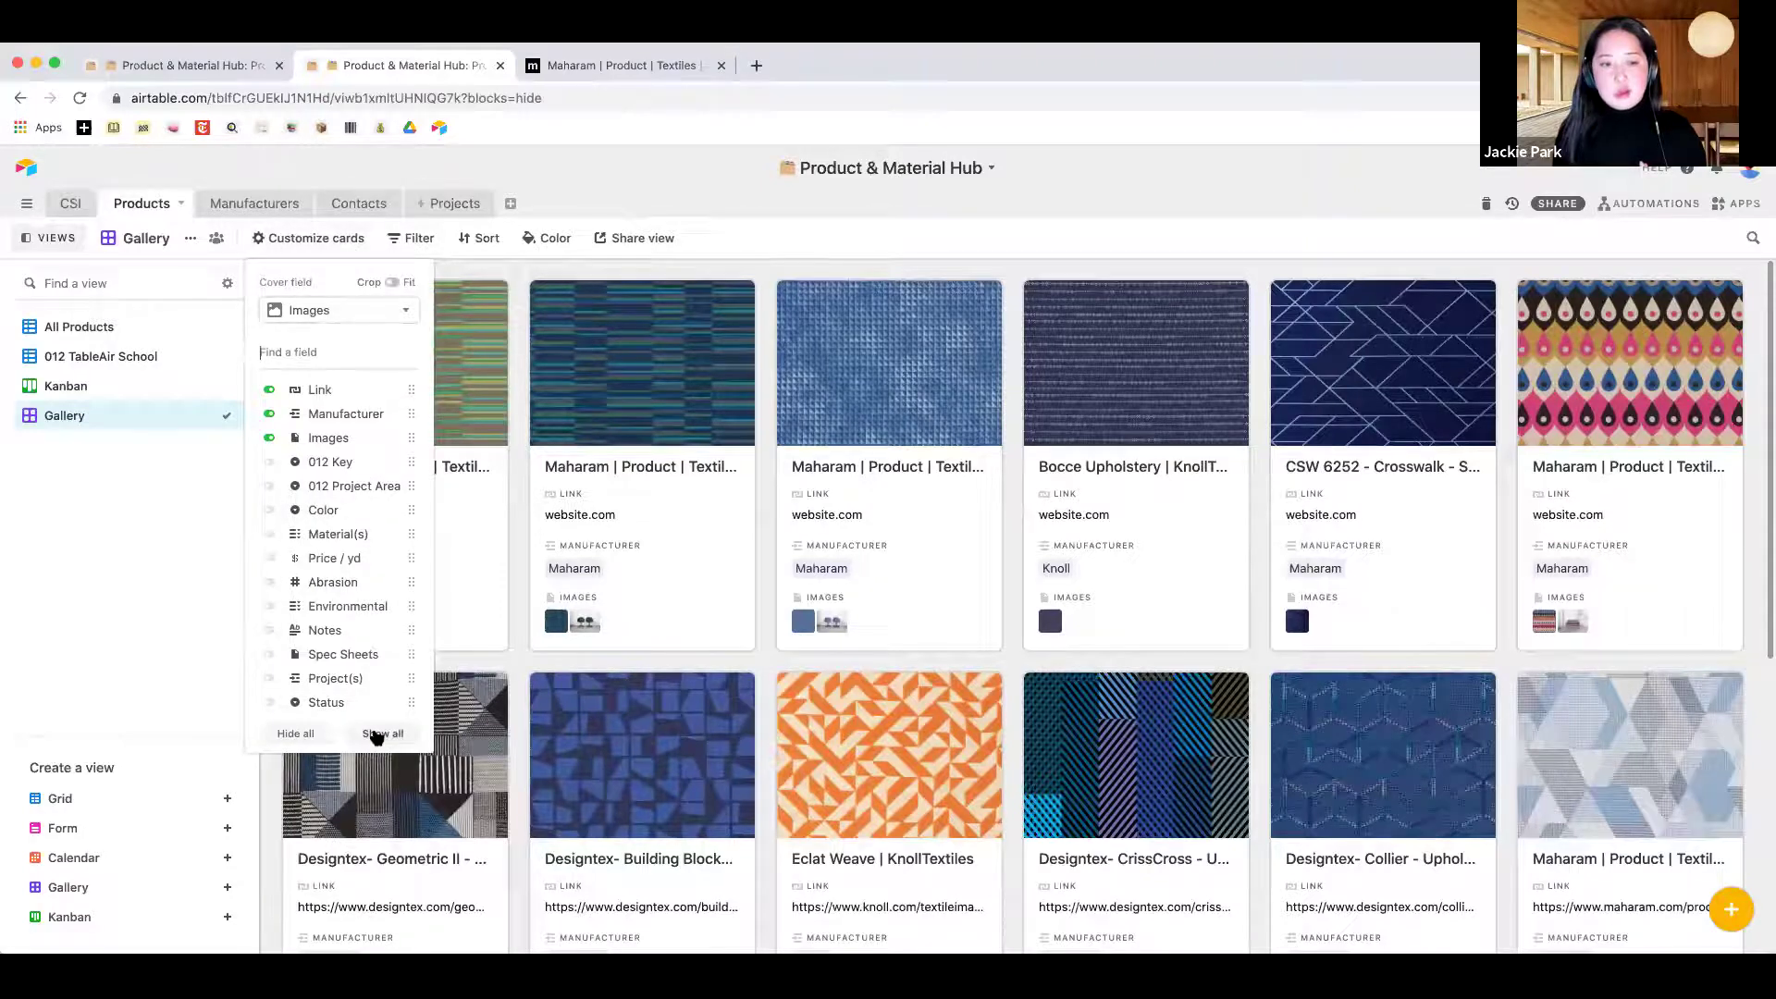
pyautogui.click(382, 735)
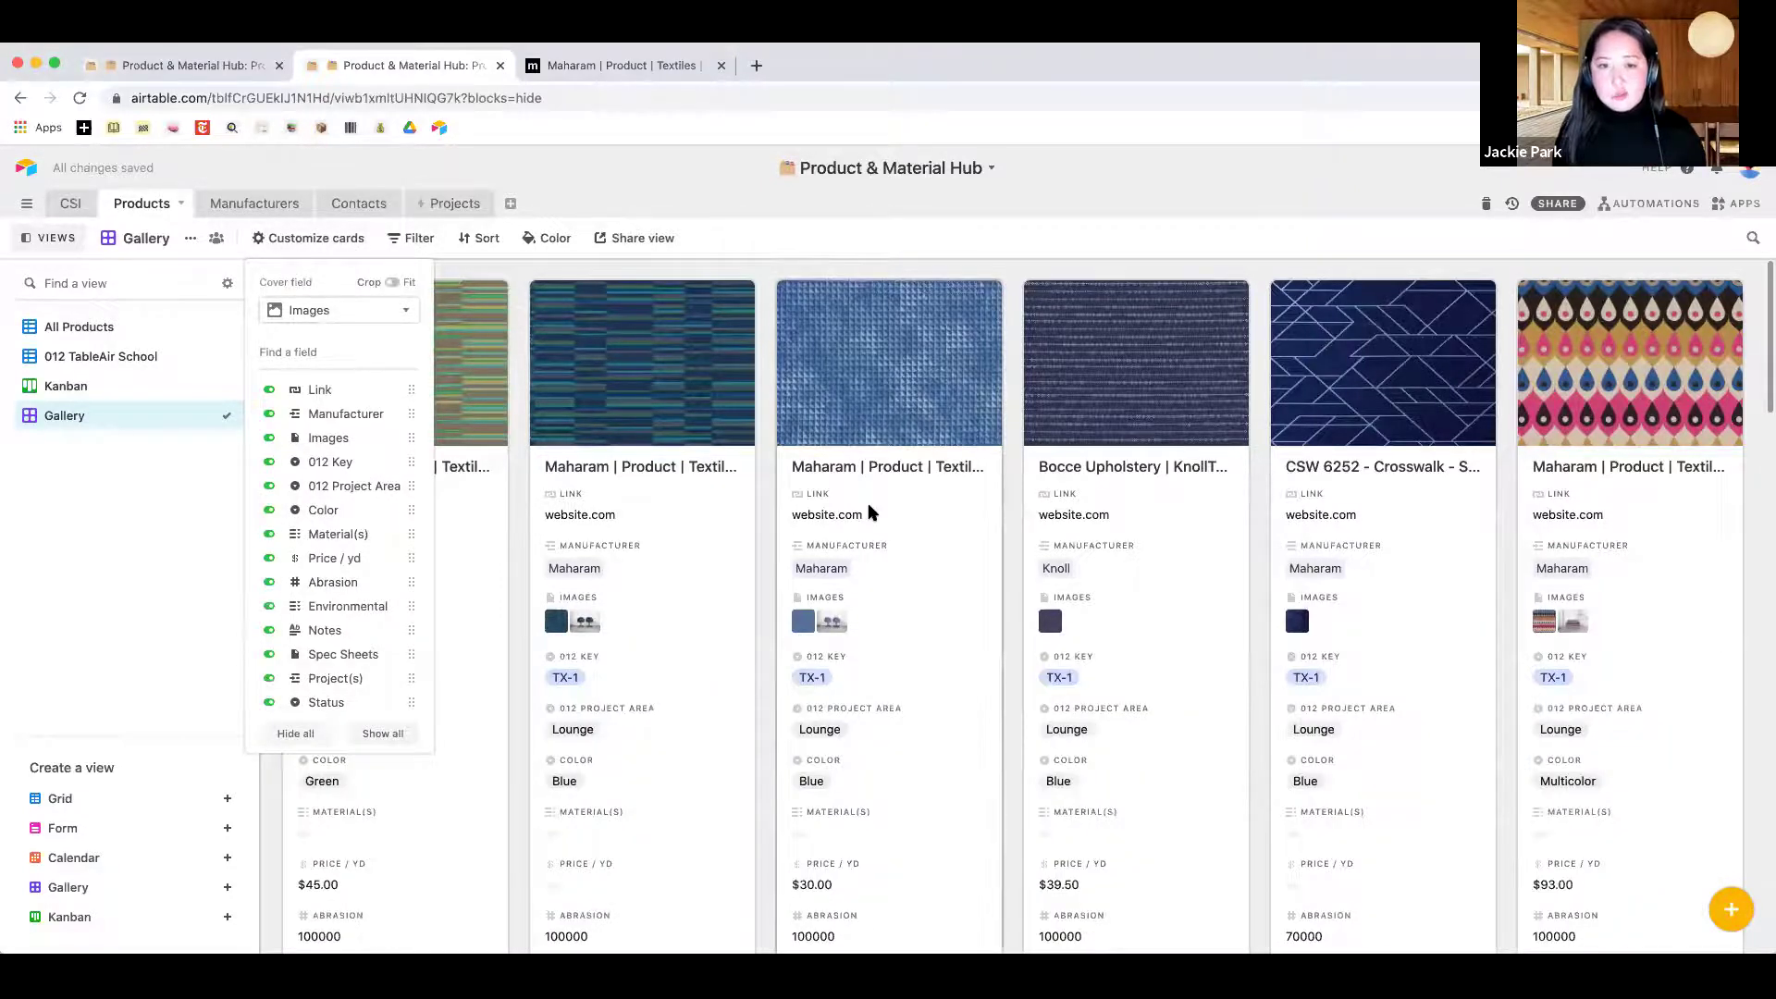
pyautogui.scroll(-10, 869, 513)
pyautogui.click(296, 734)
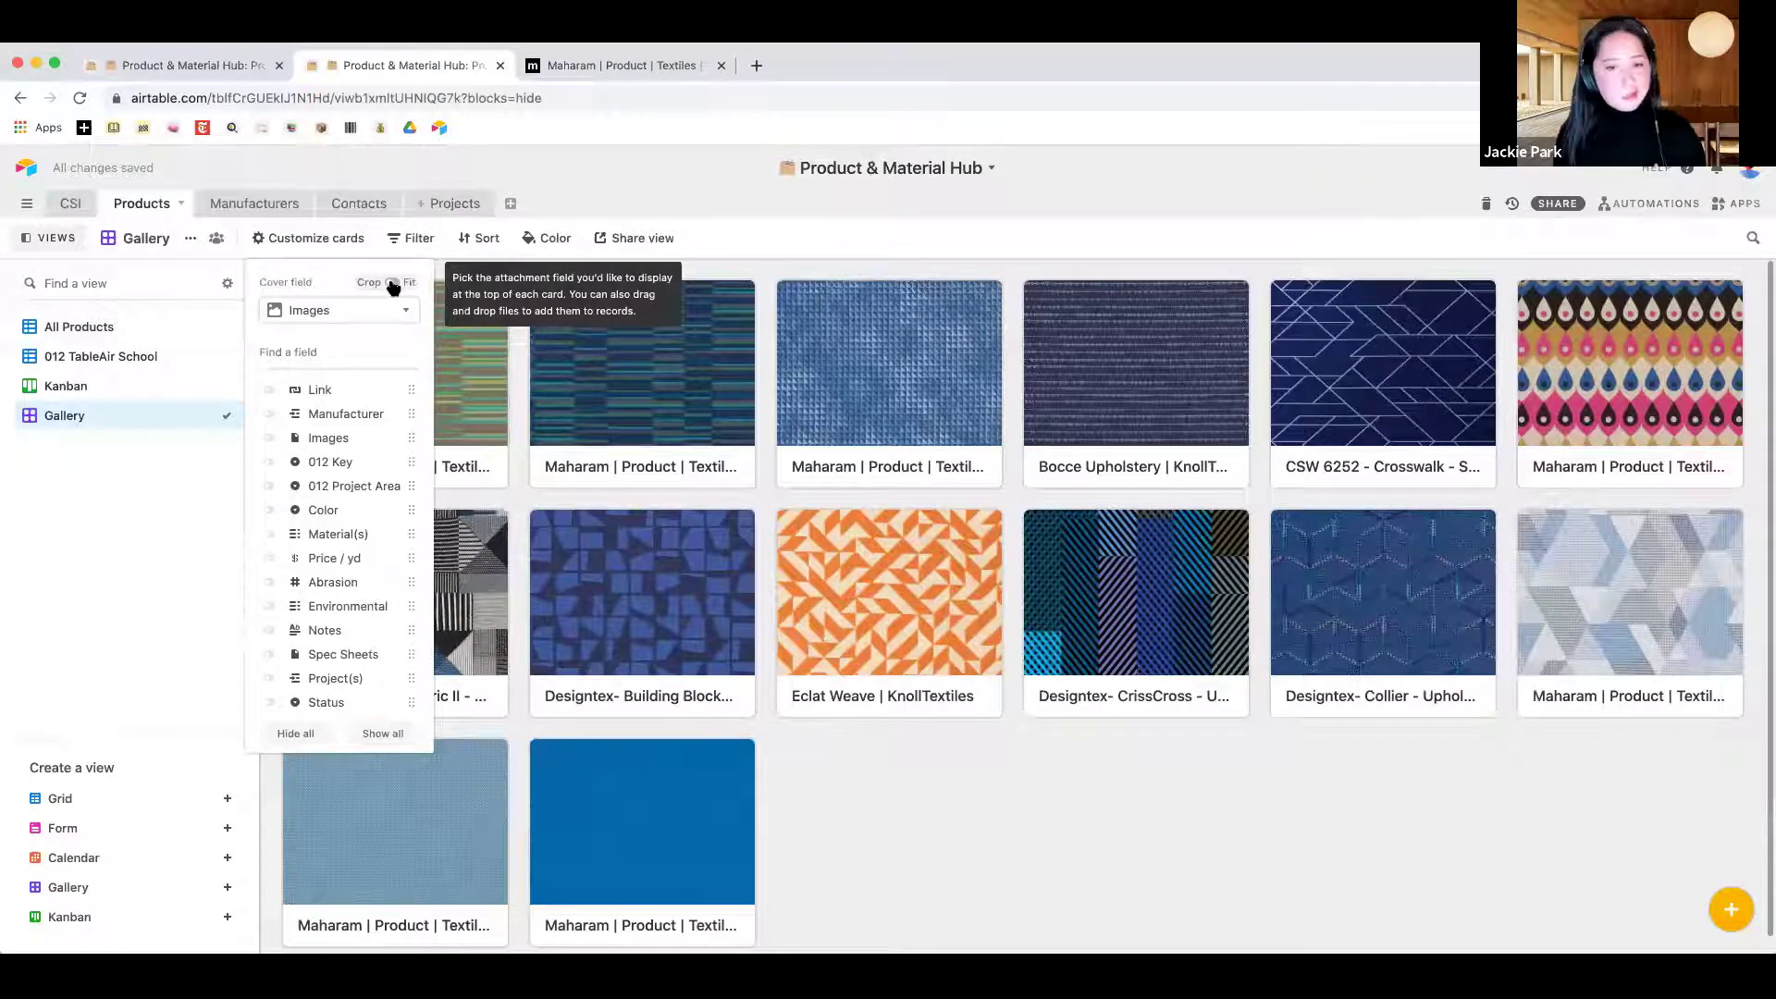
pyautogui.click(801, 587)
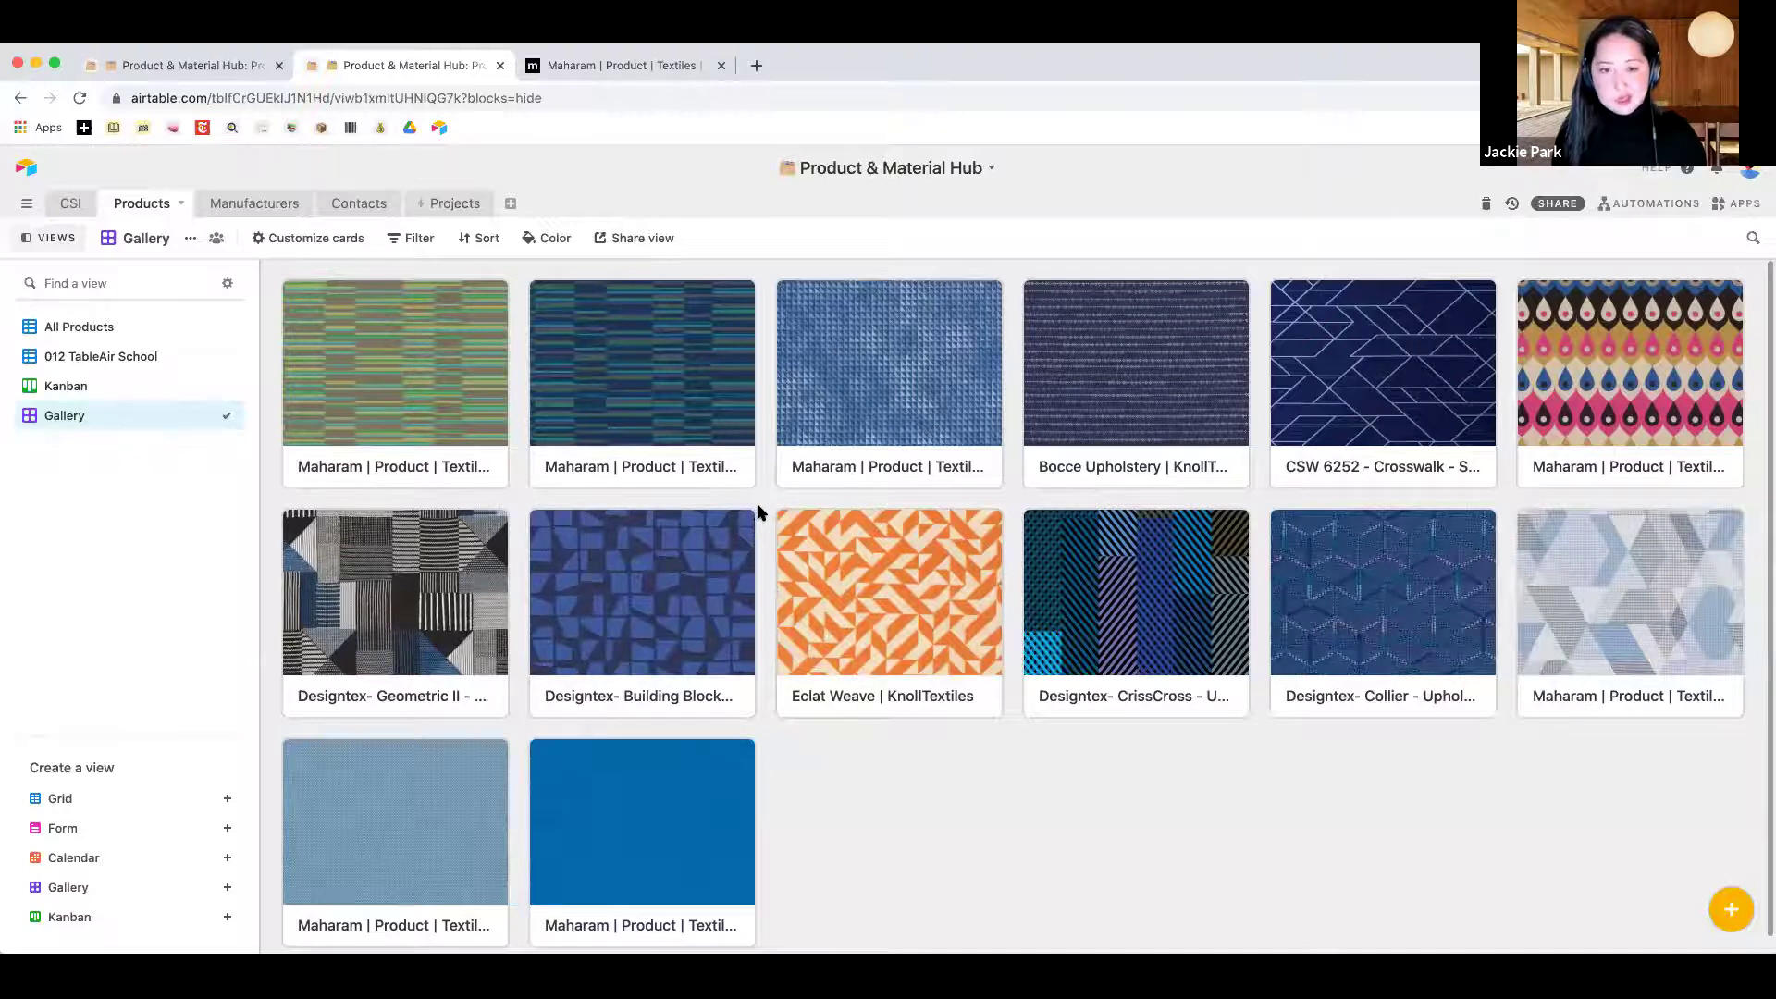
# Examine the 012 TableAir School view's filter on the Project(s) field and its product columns
pyautogui.click(136, 356)
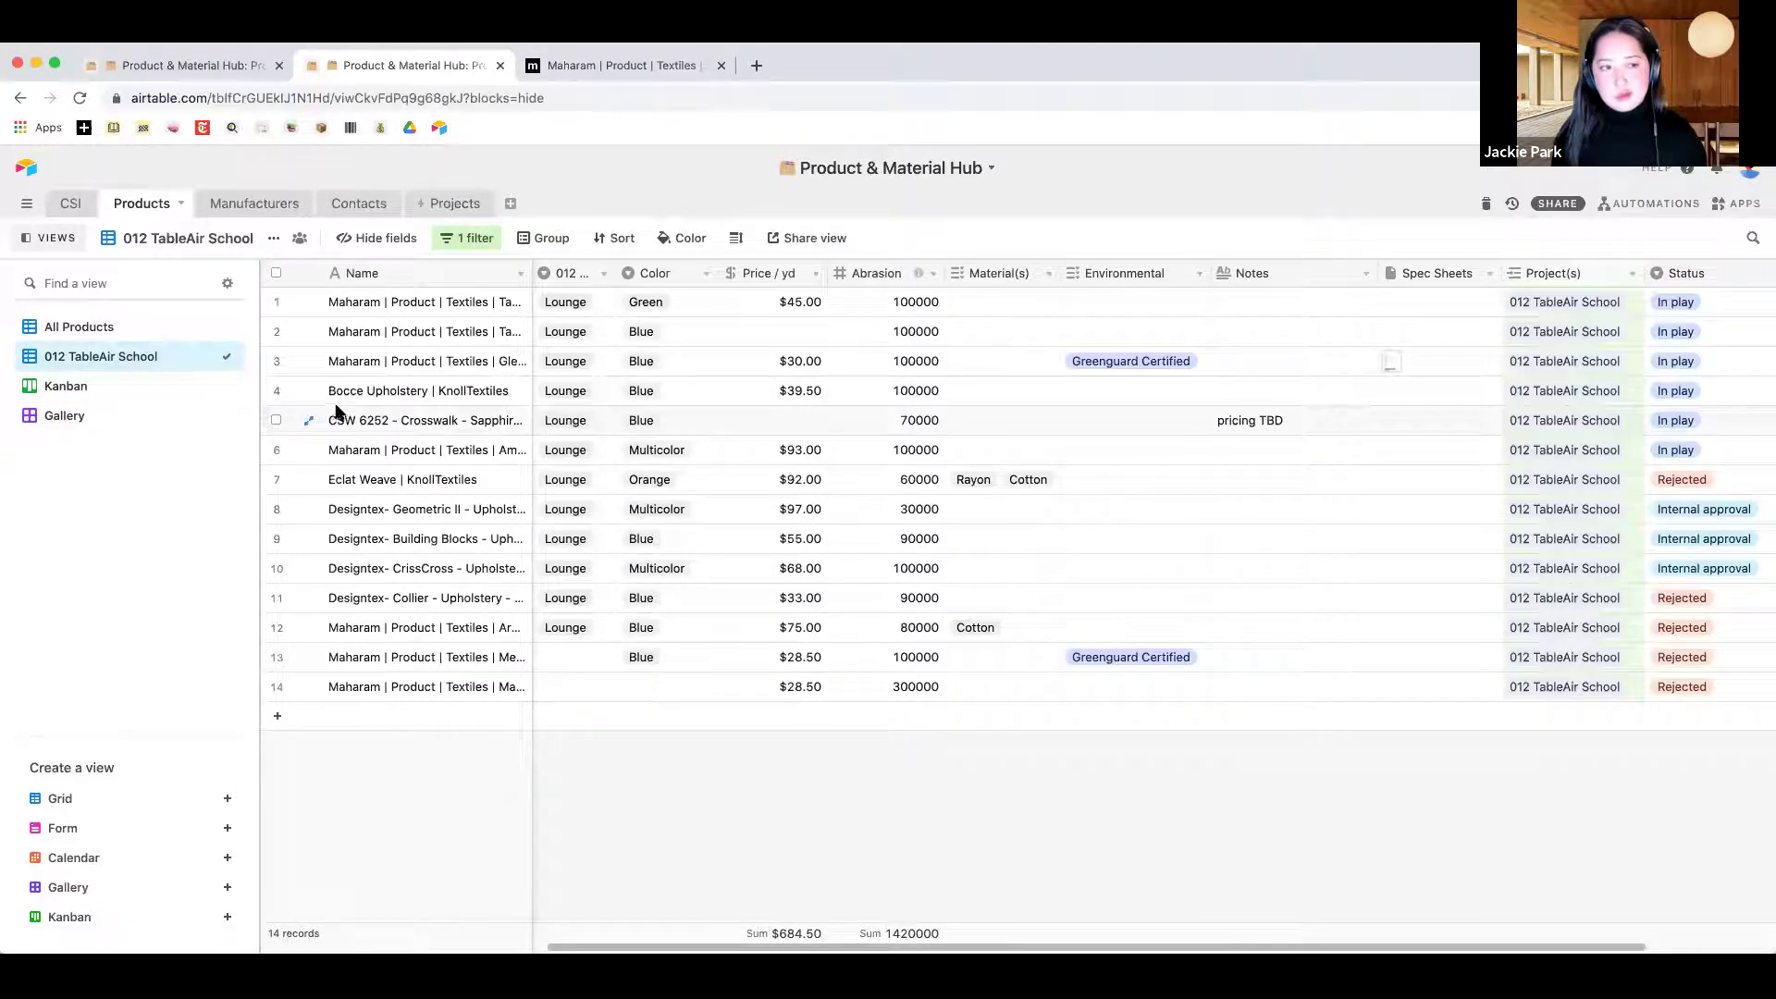
pyautogui.click(485, 244)
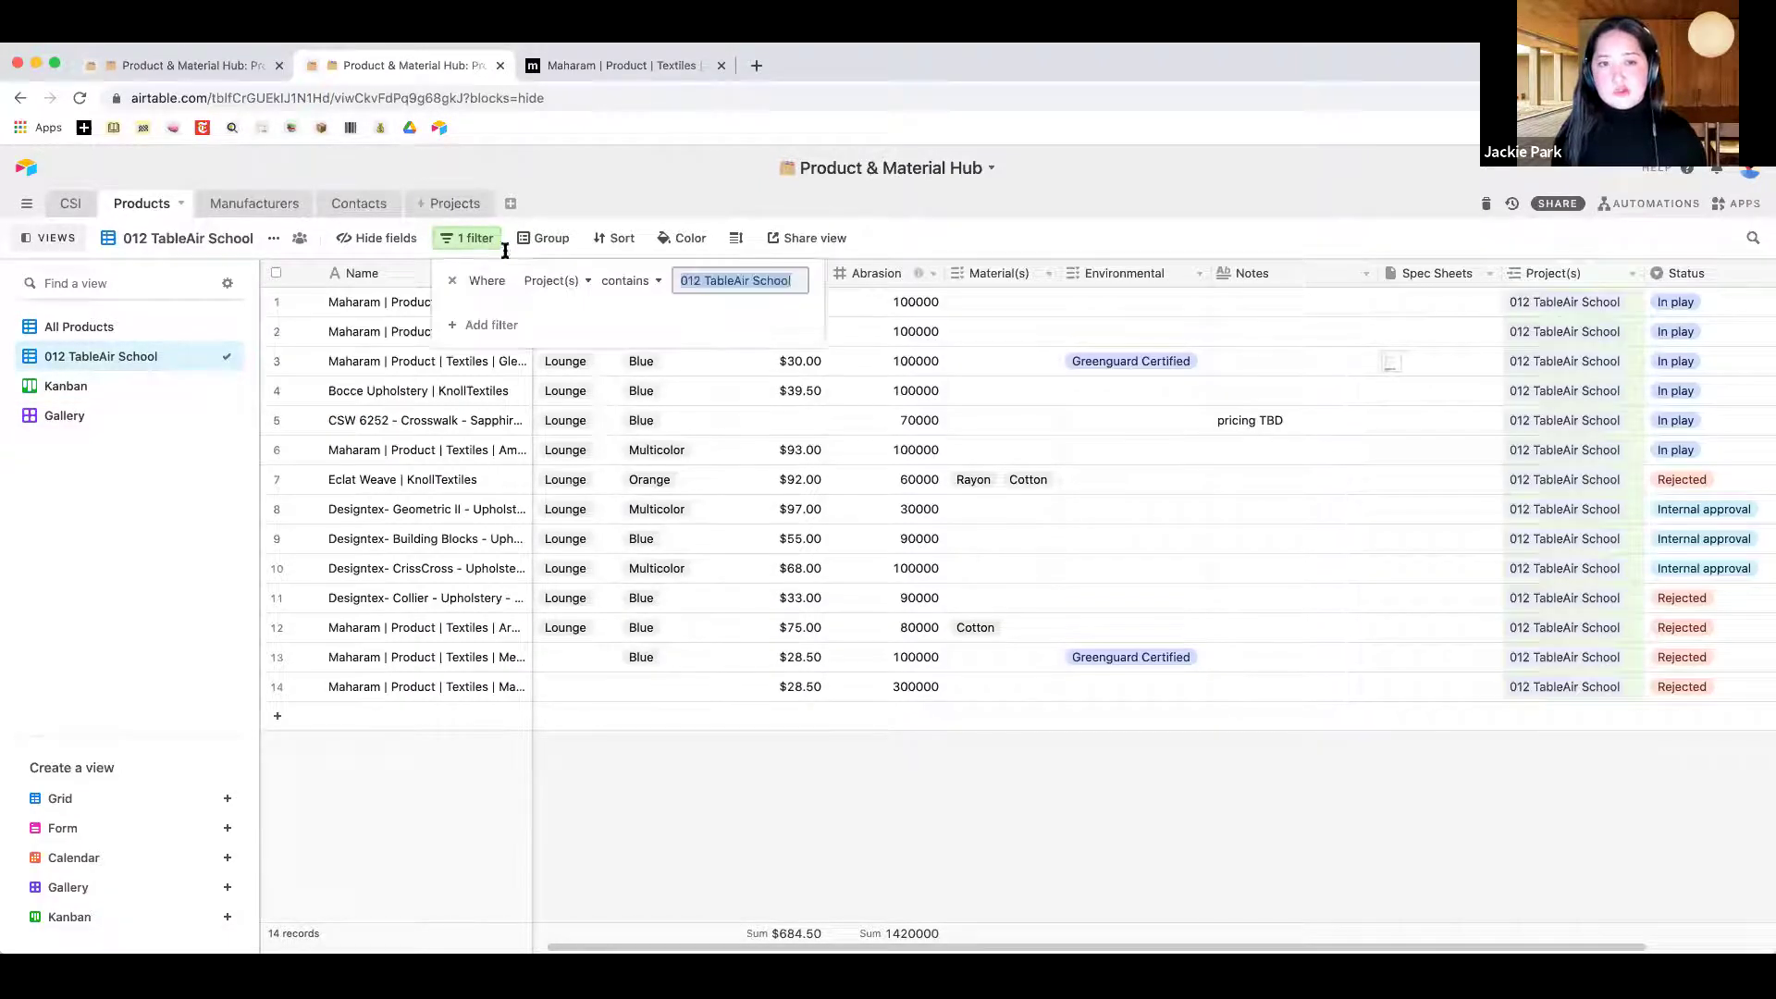
pyautogui.click(758, 279)
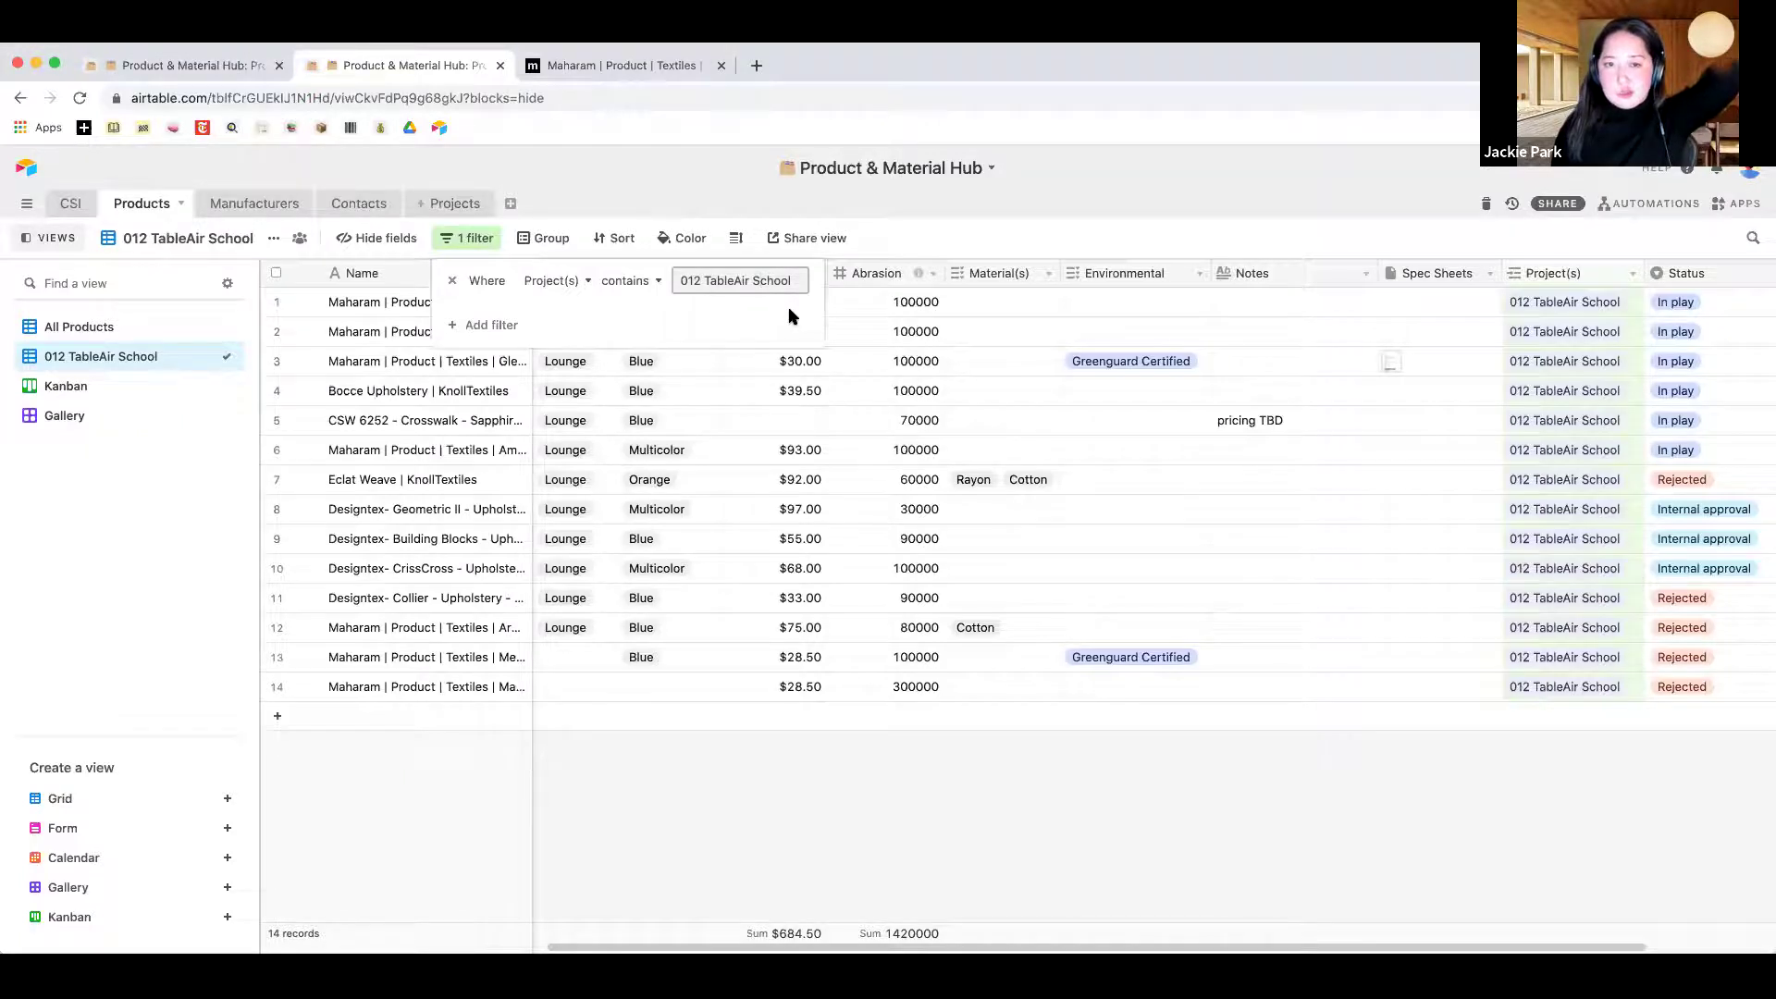
pyautogui.click(888, 390)
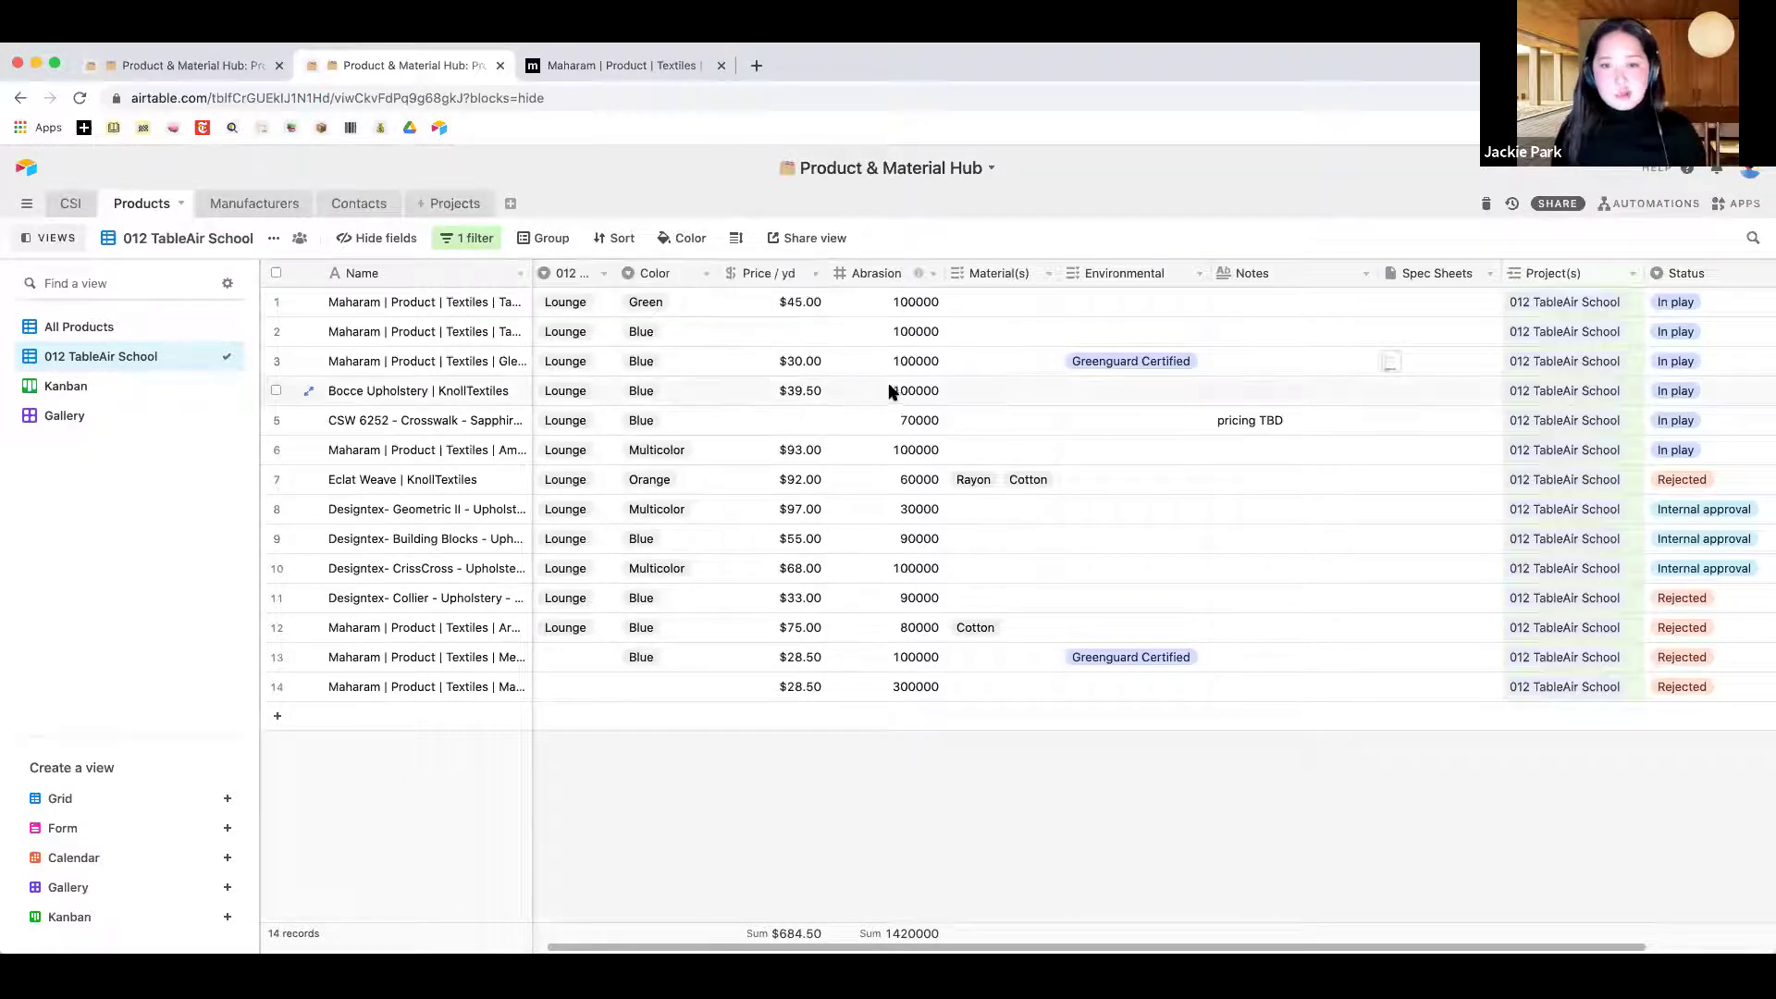
pyautogui.hscroll(3, 888, 390)
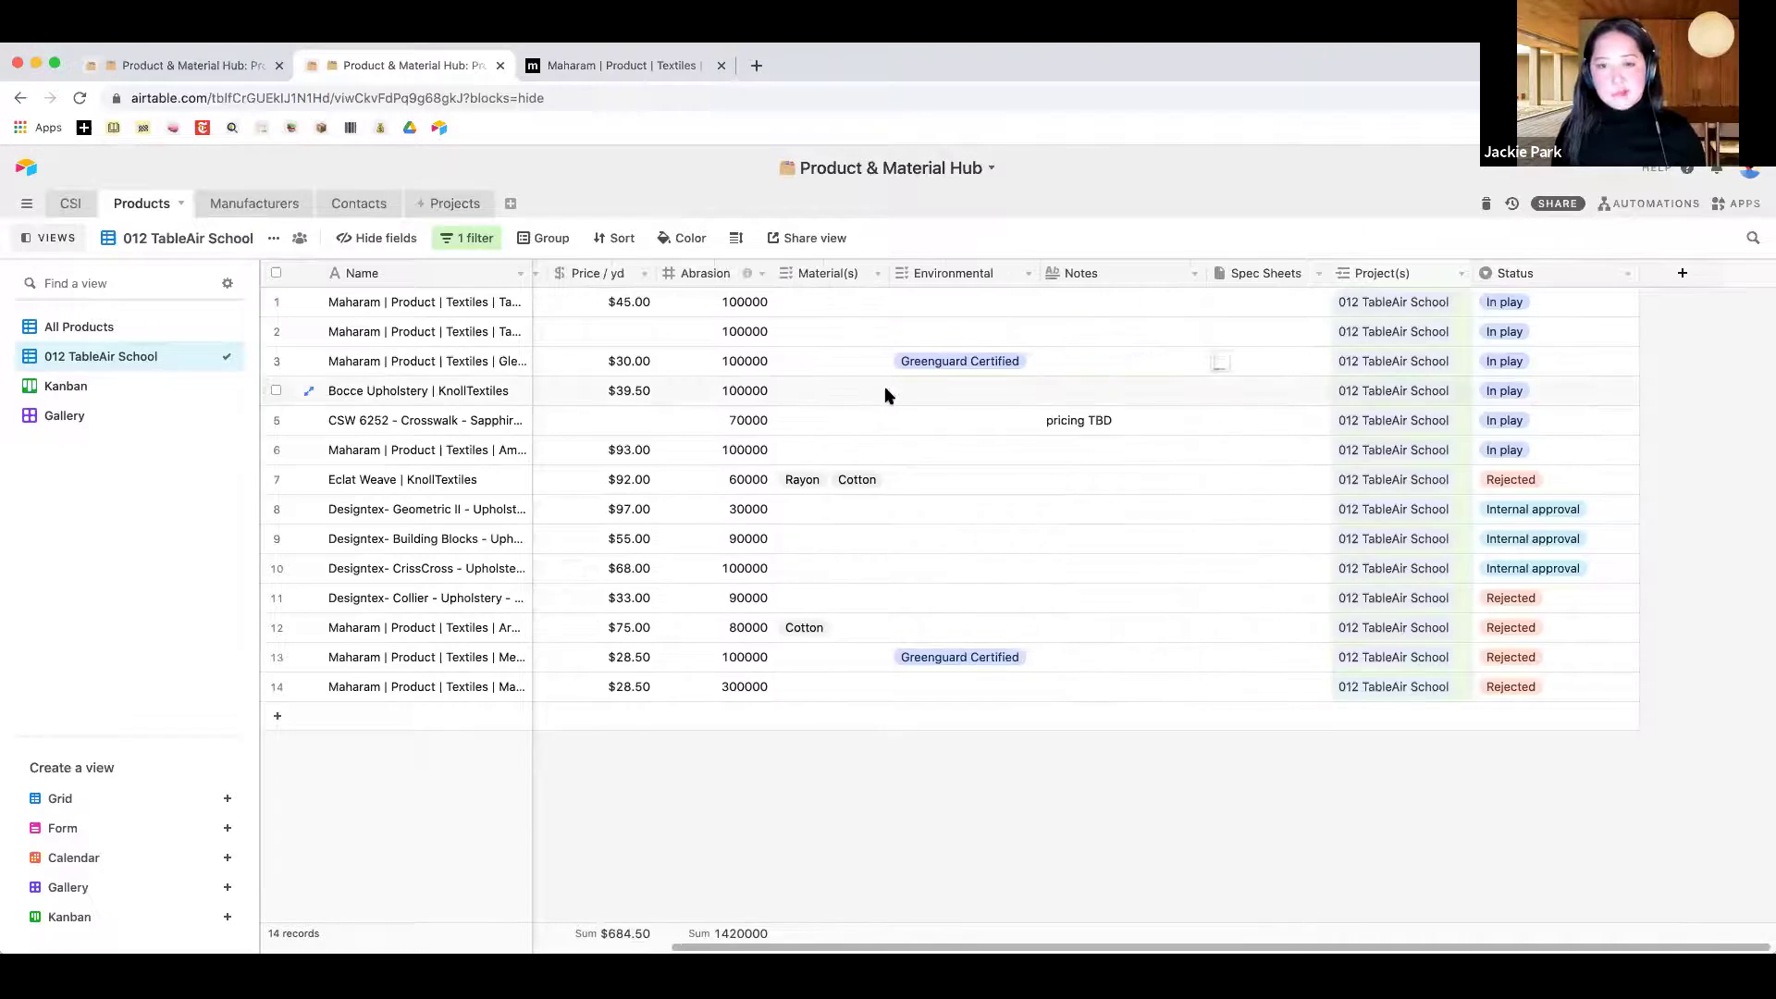
pyautogui.hscroll(-5, 884, 395)
pyautogui.hscroll(2, 971, 407)
pyautogui.hscroll(3, 968, 404)
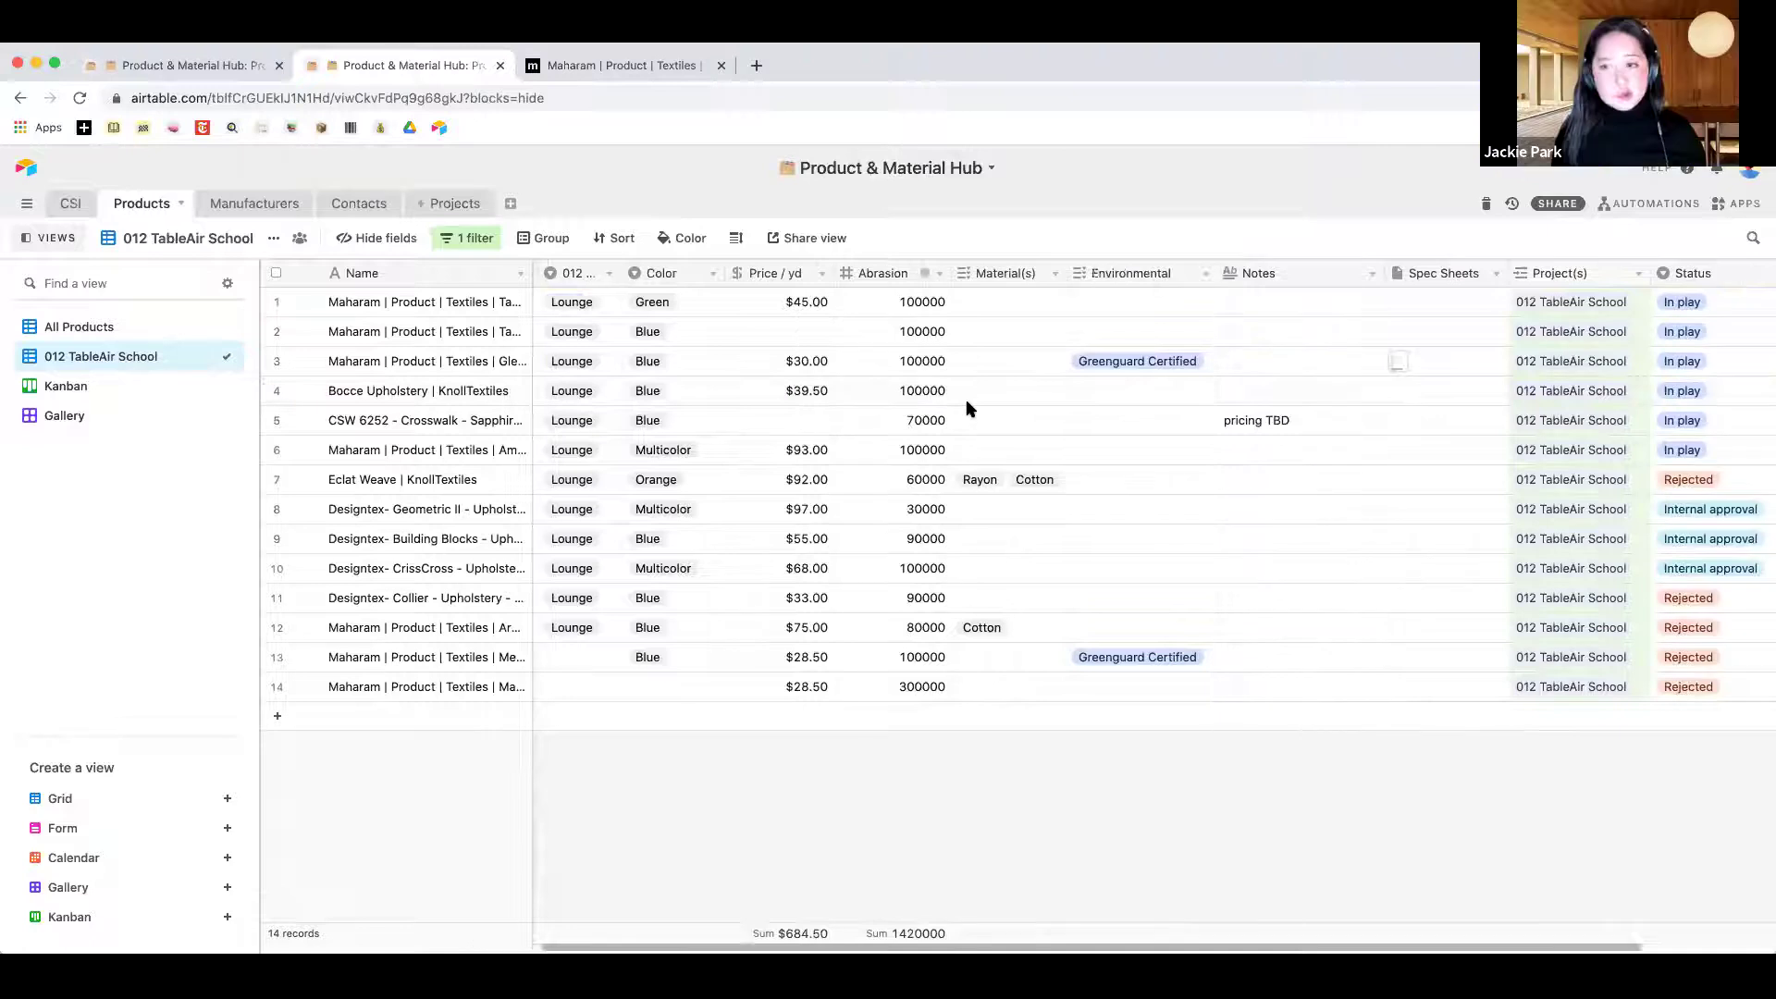
# Look up the 013 Blocks Academy project in the Projects table
pyautogui.click(454, 205)
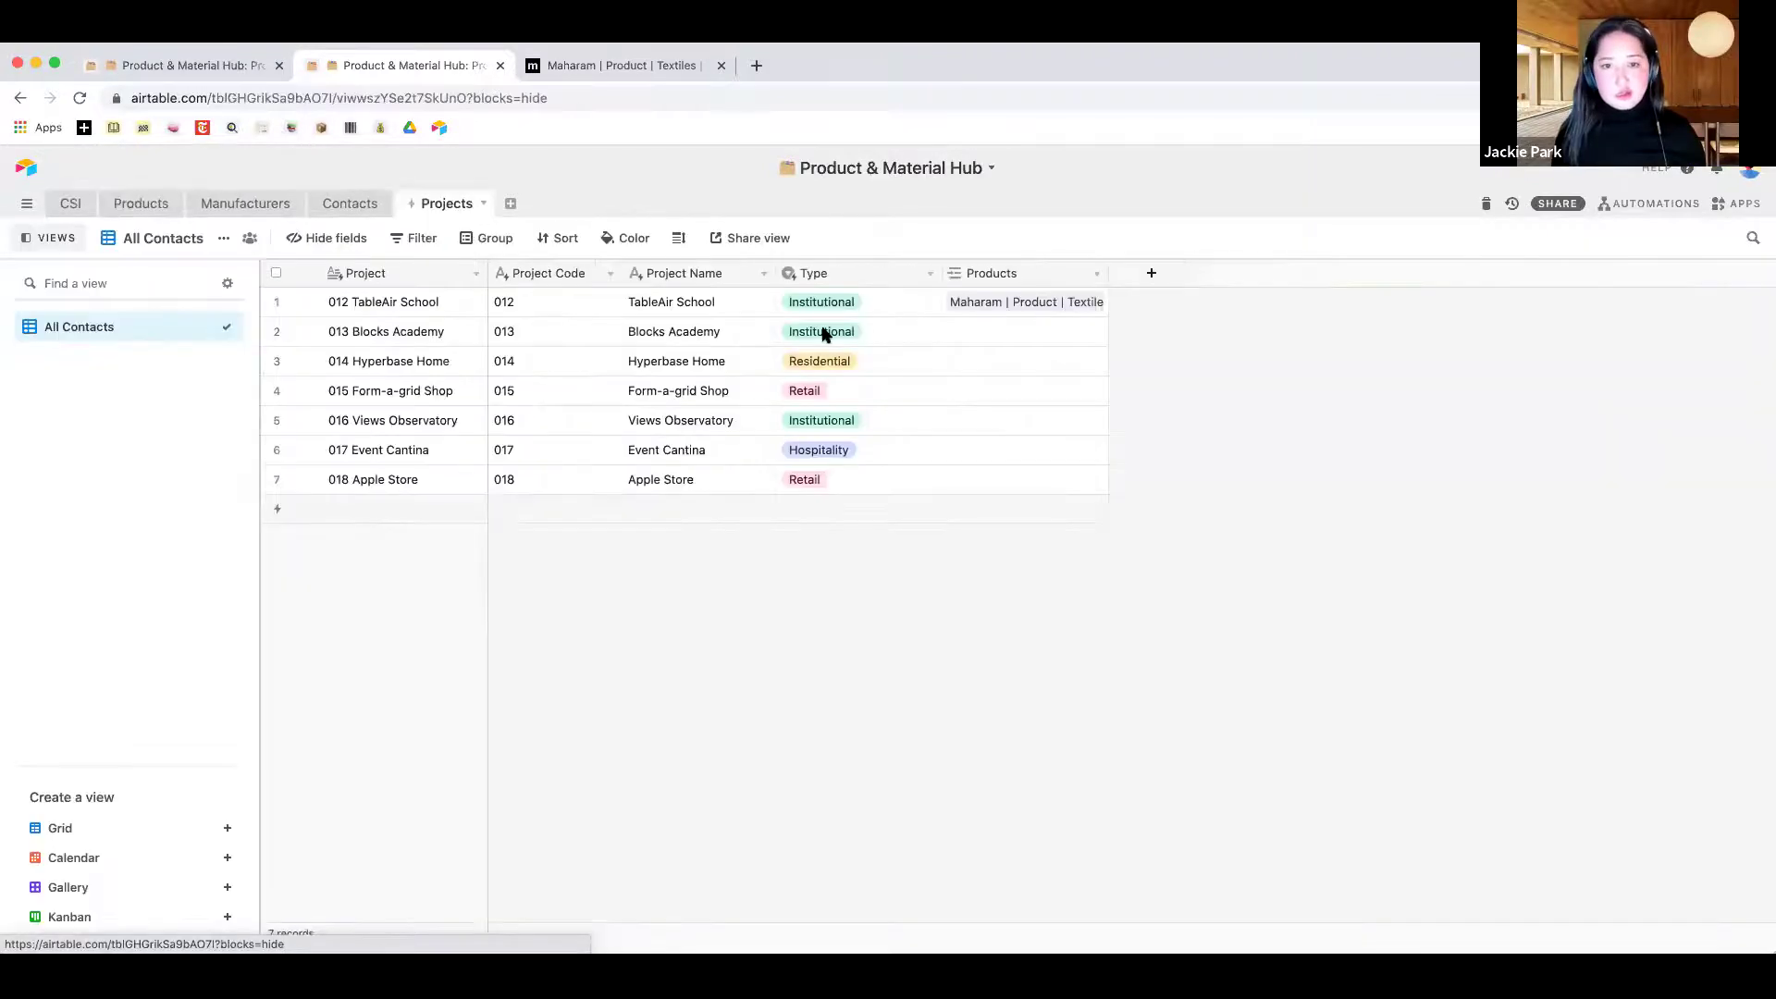
pyautogui.click(833, 335)
pyautogui.click(657, 329)
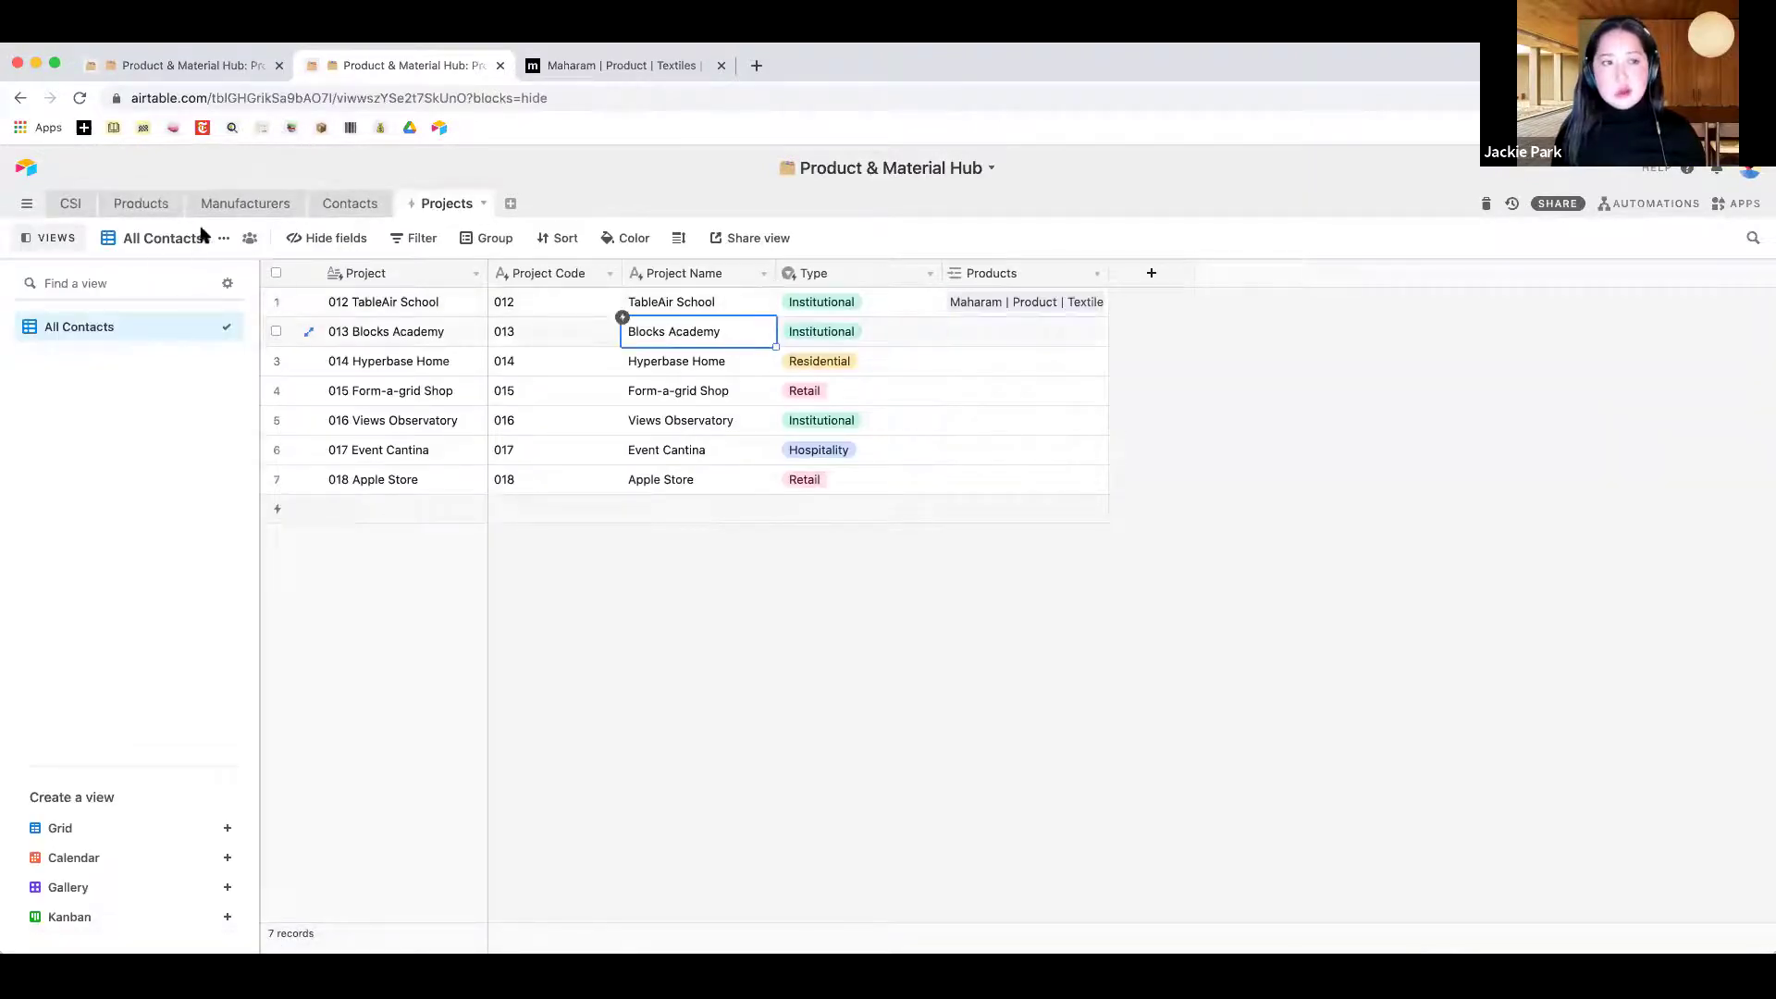
# Return to the Products table and check the Notes cells of the Bocce Upholstery and CSW 6252 Crosswalk products
pyautogui.click(158, 203)
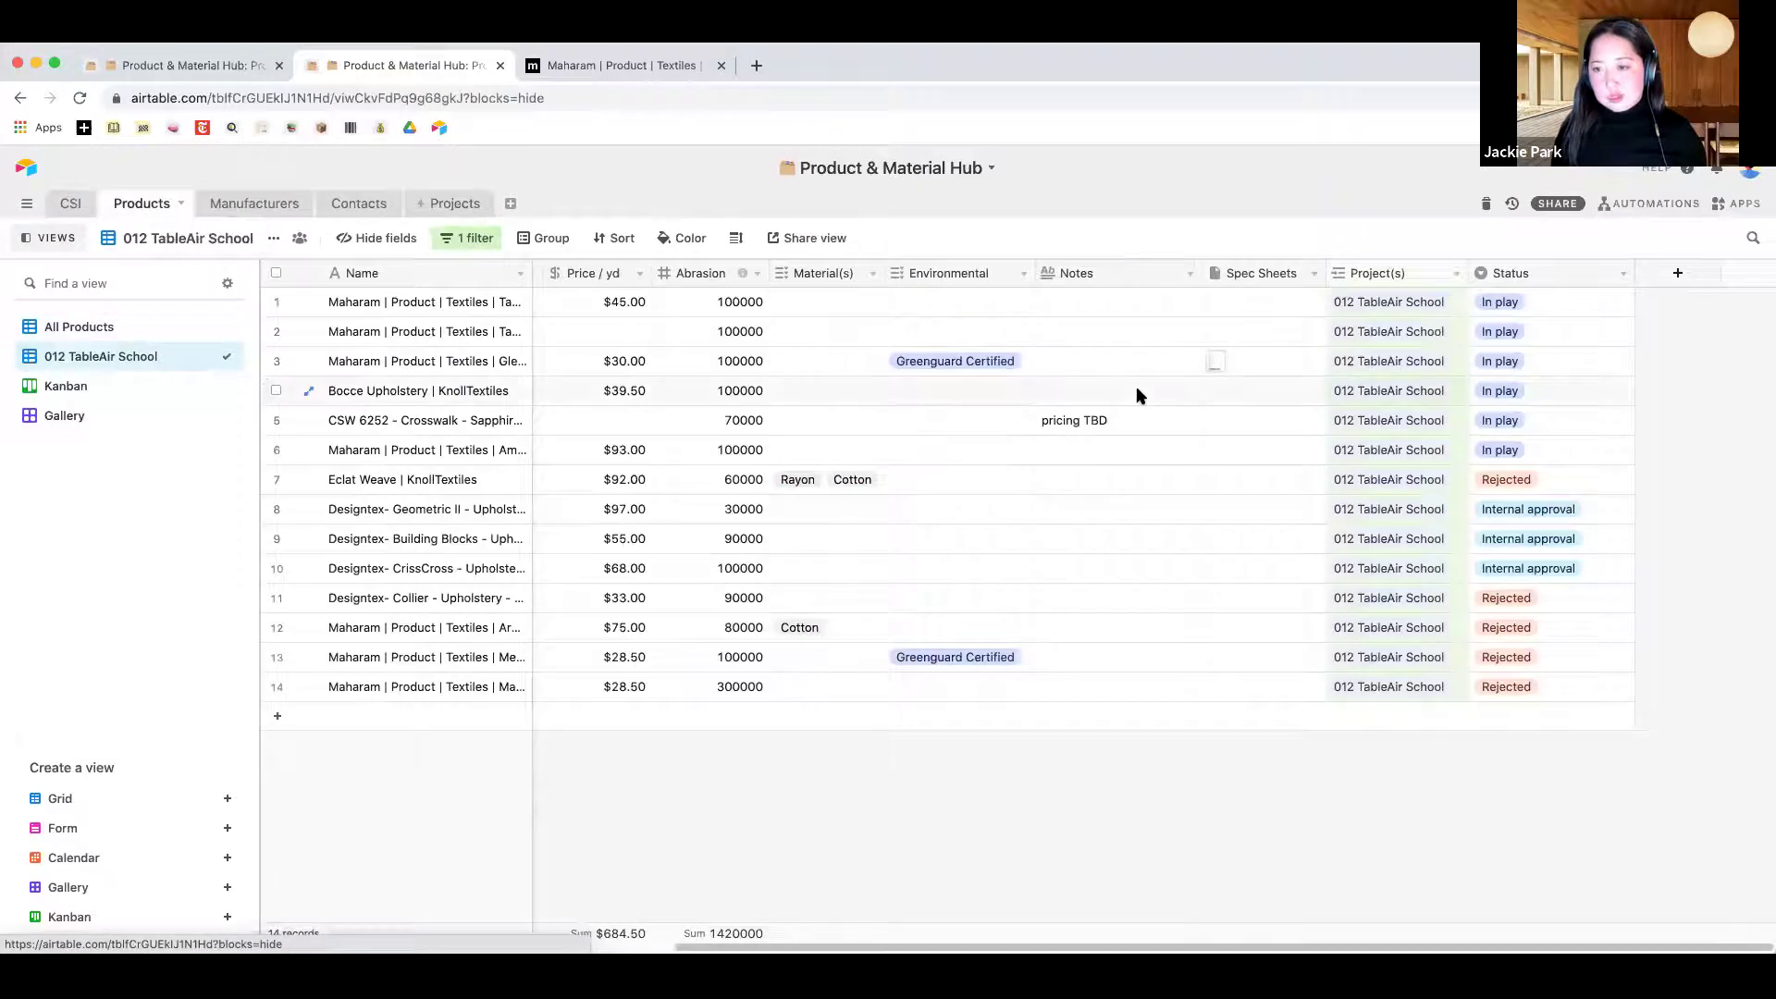
pyautogui.click(1156, 391)
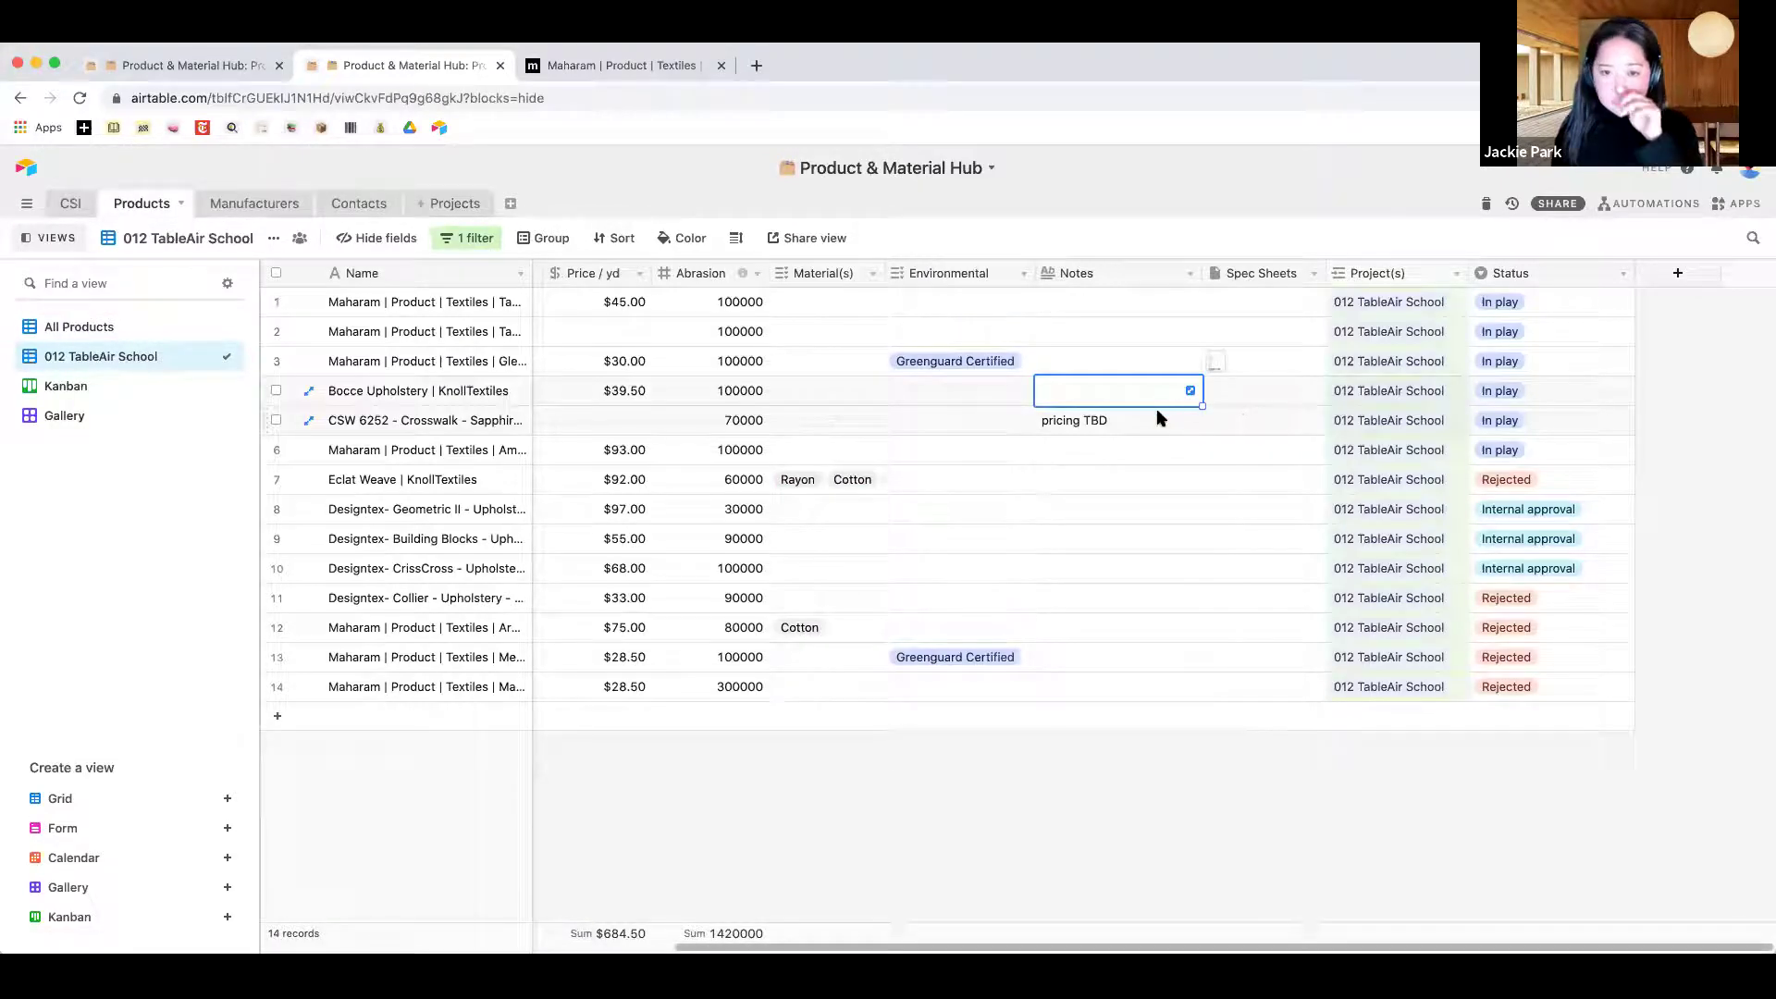
pyautogui.click(1159, 420)
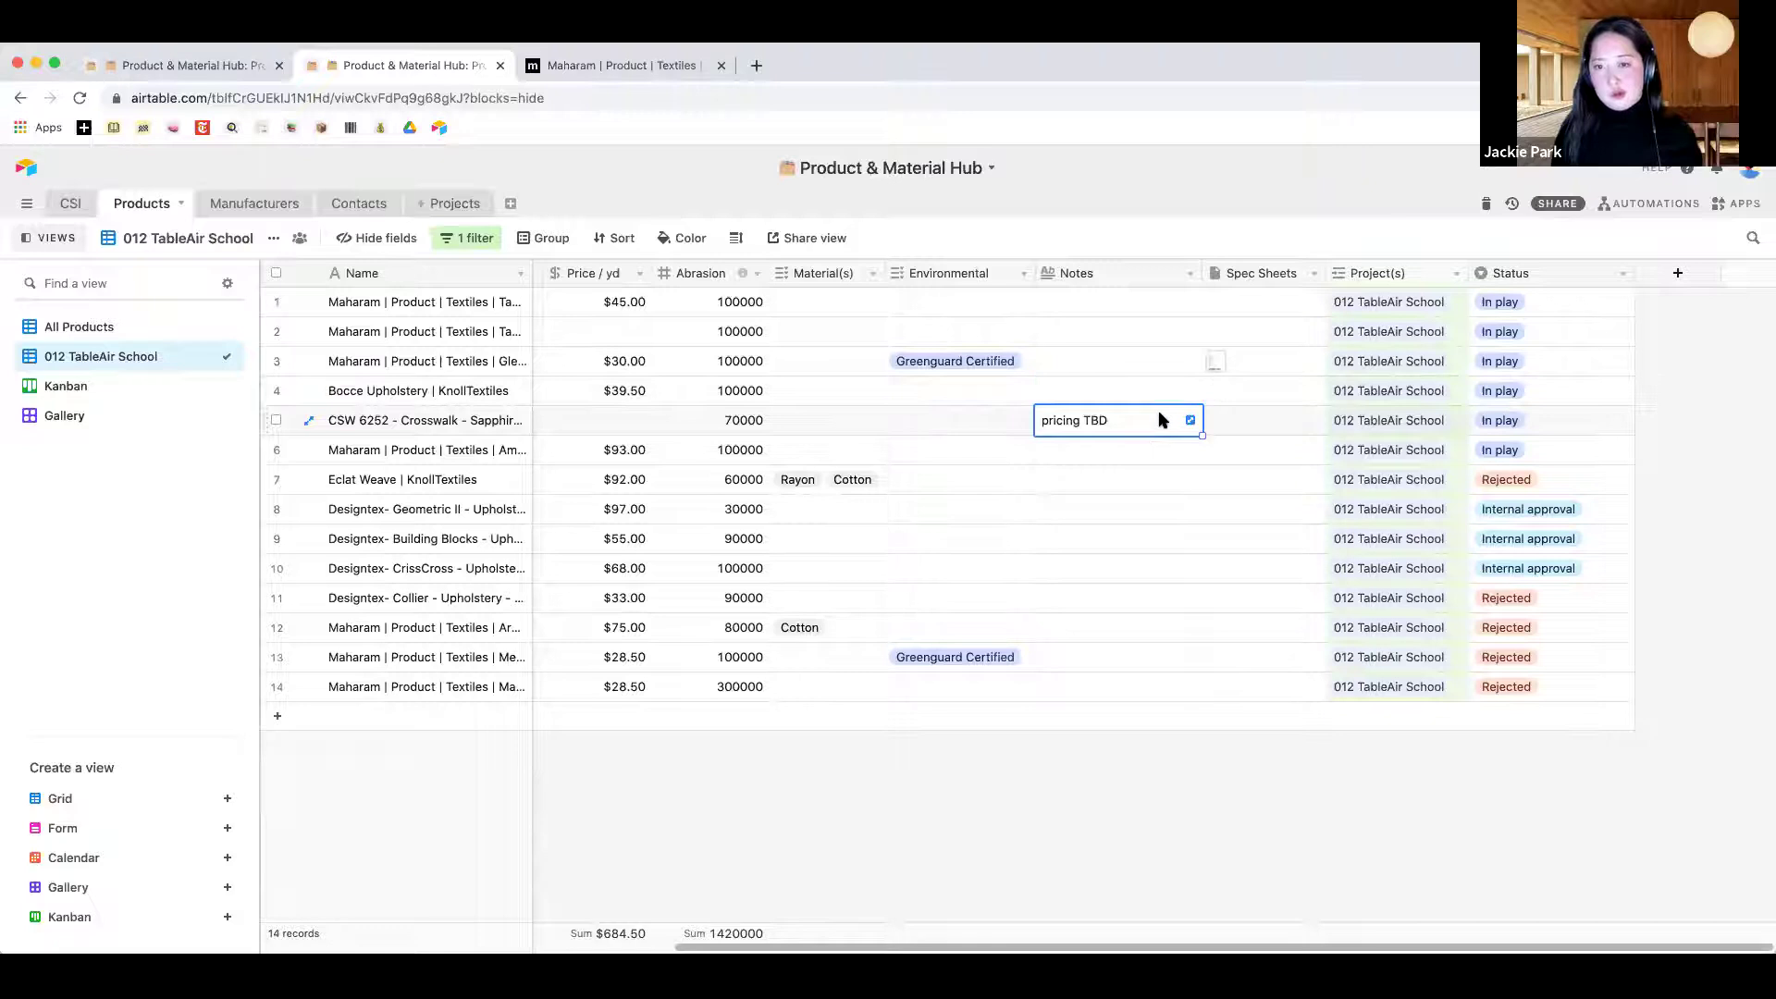
pyautogui.click(1109, 395)
pyautogui.click(1109, 418)
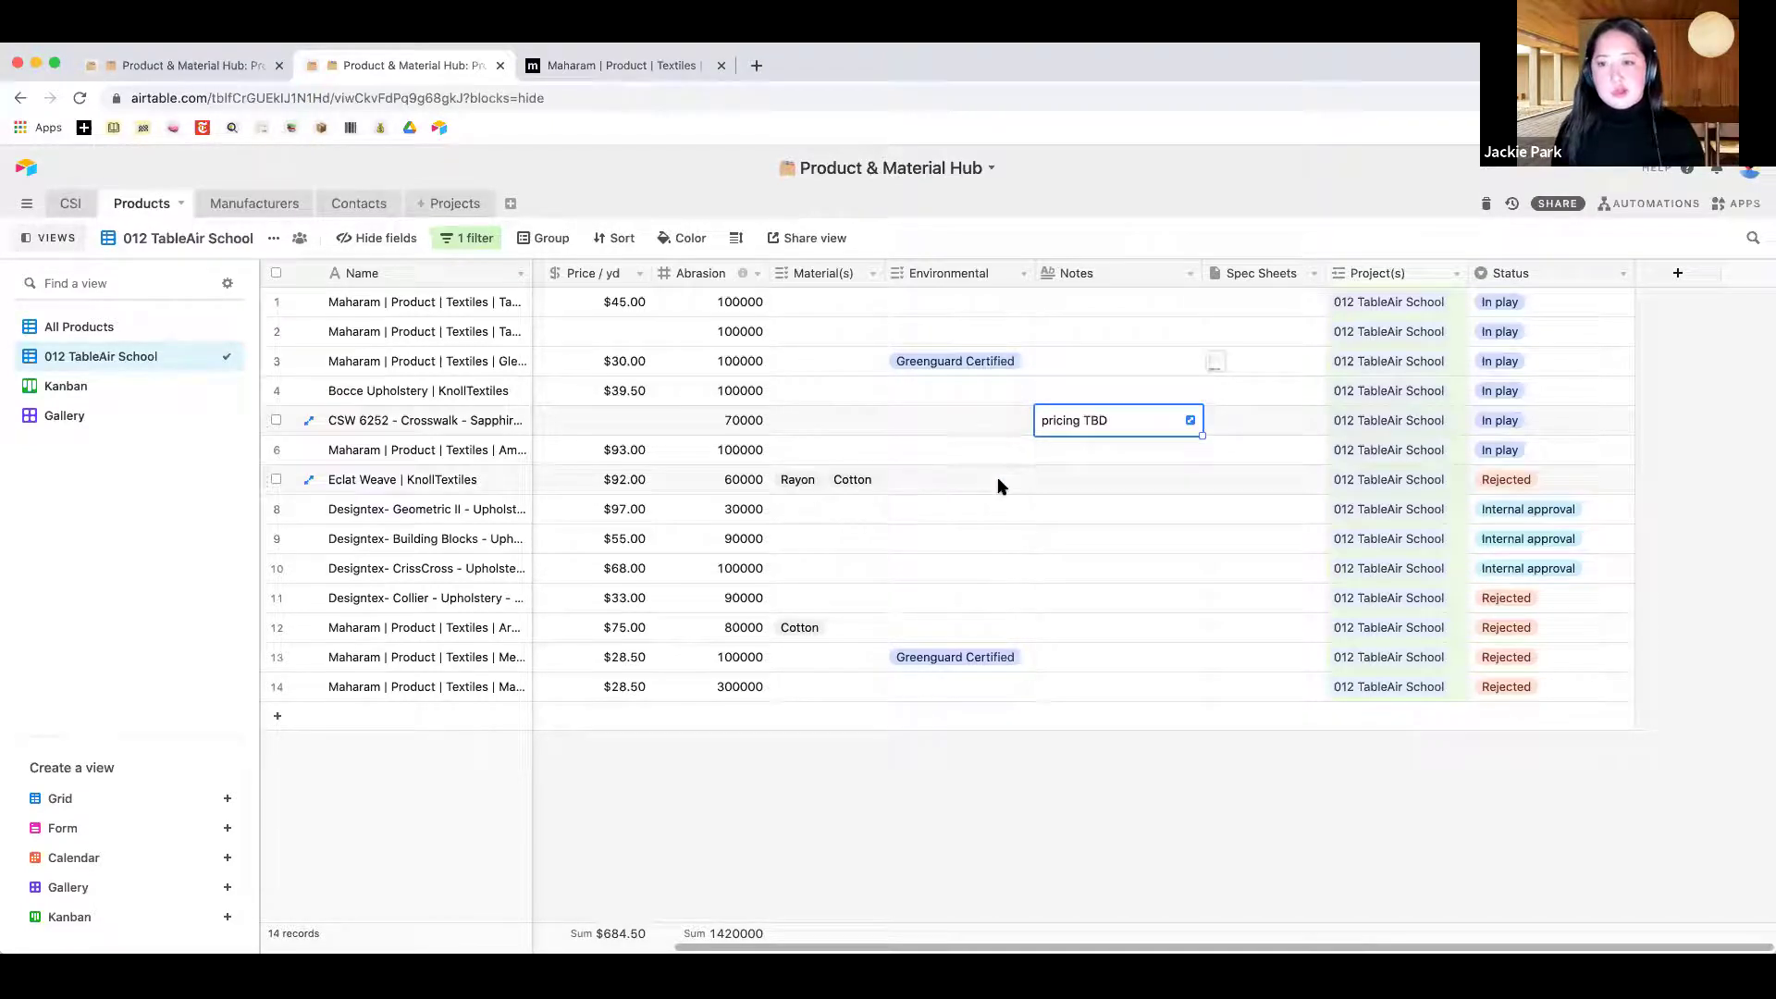
# Duplicate the 012 TableAir School view
pyautogui.hscroll(-5, 996, 480)
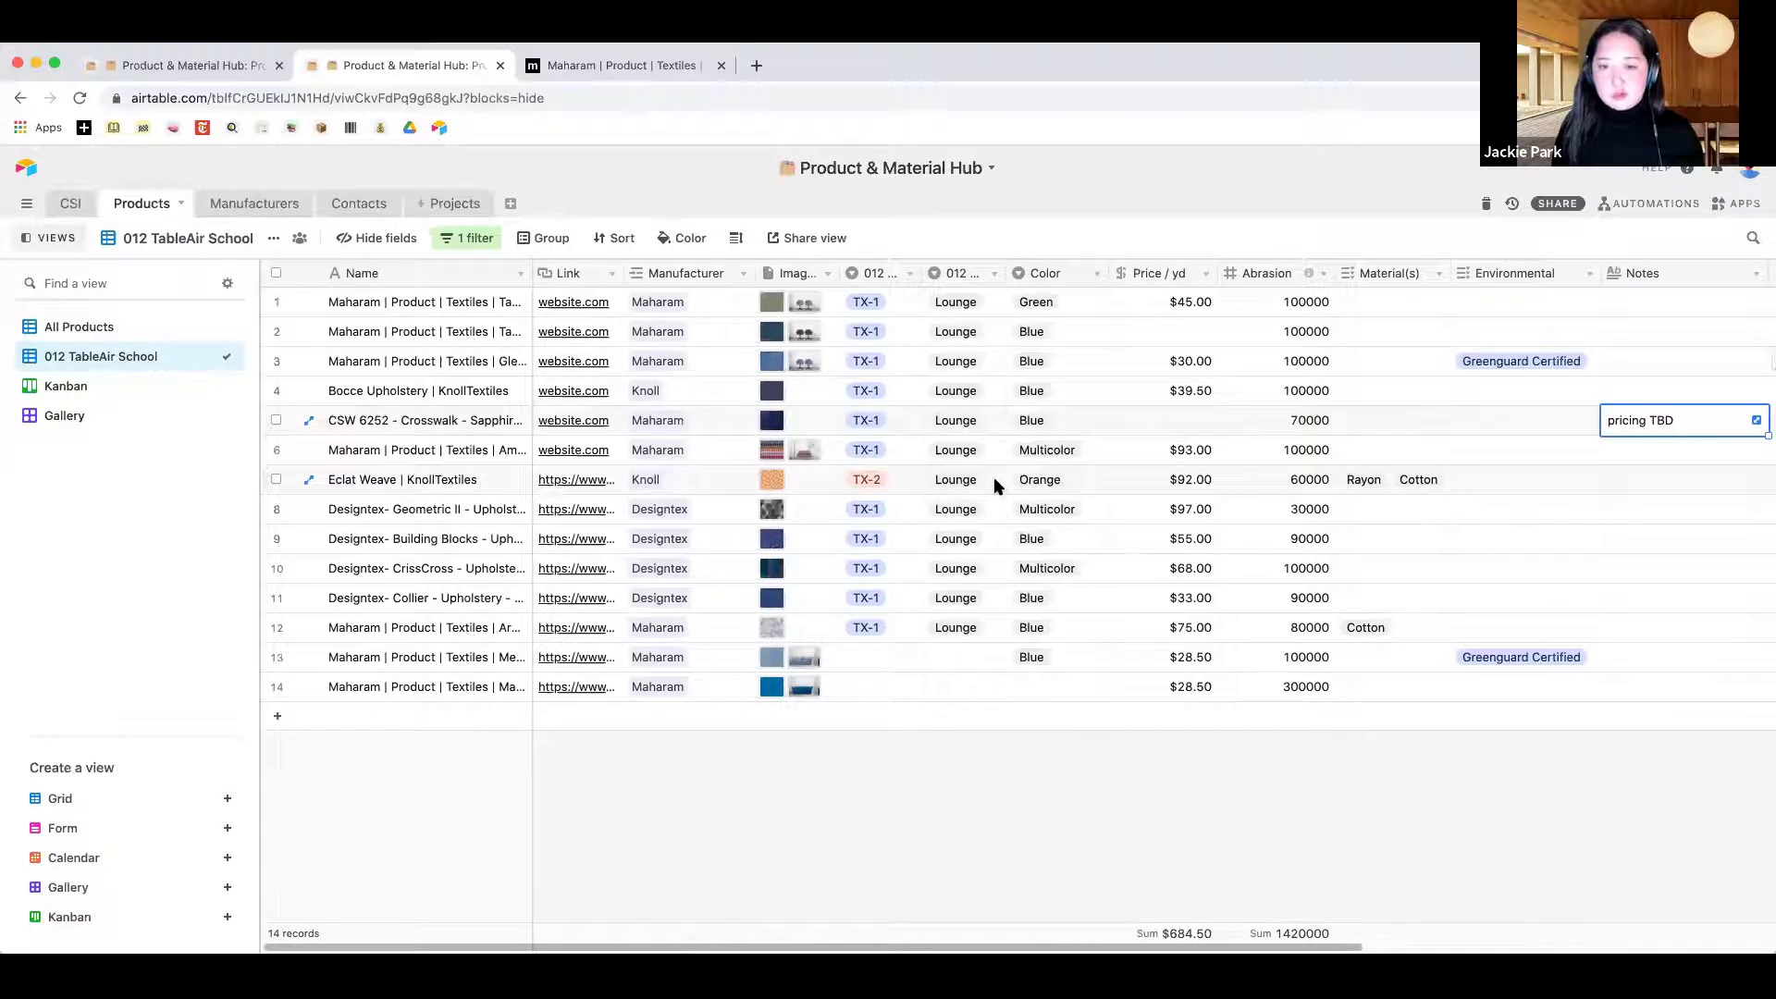
pyautogui.click(269, 240)
pyautogui.click(268, 239)
pyautogui.click(331, 330)
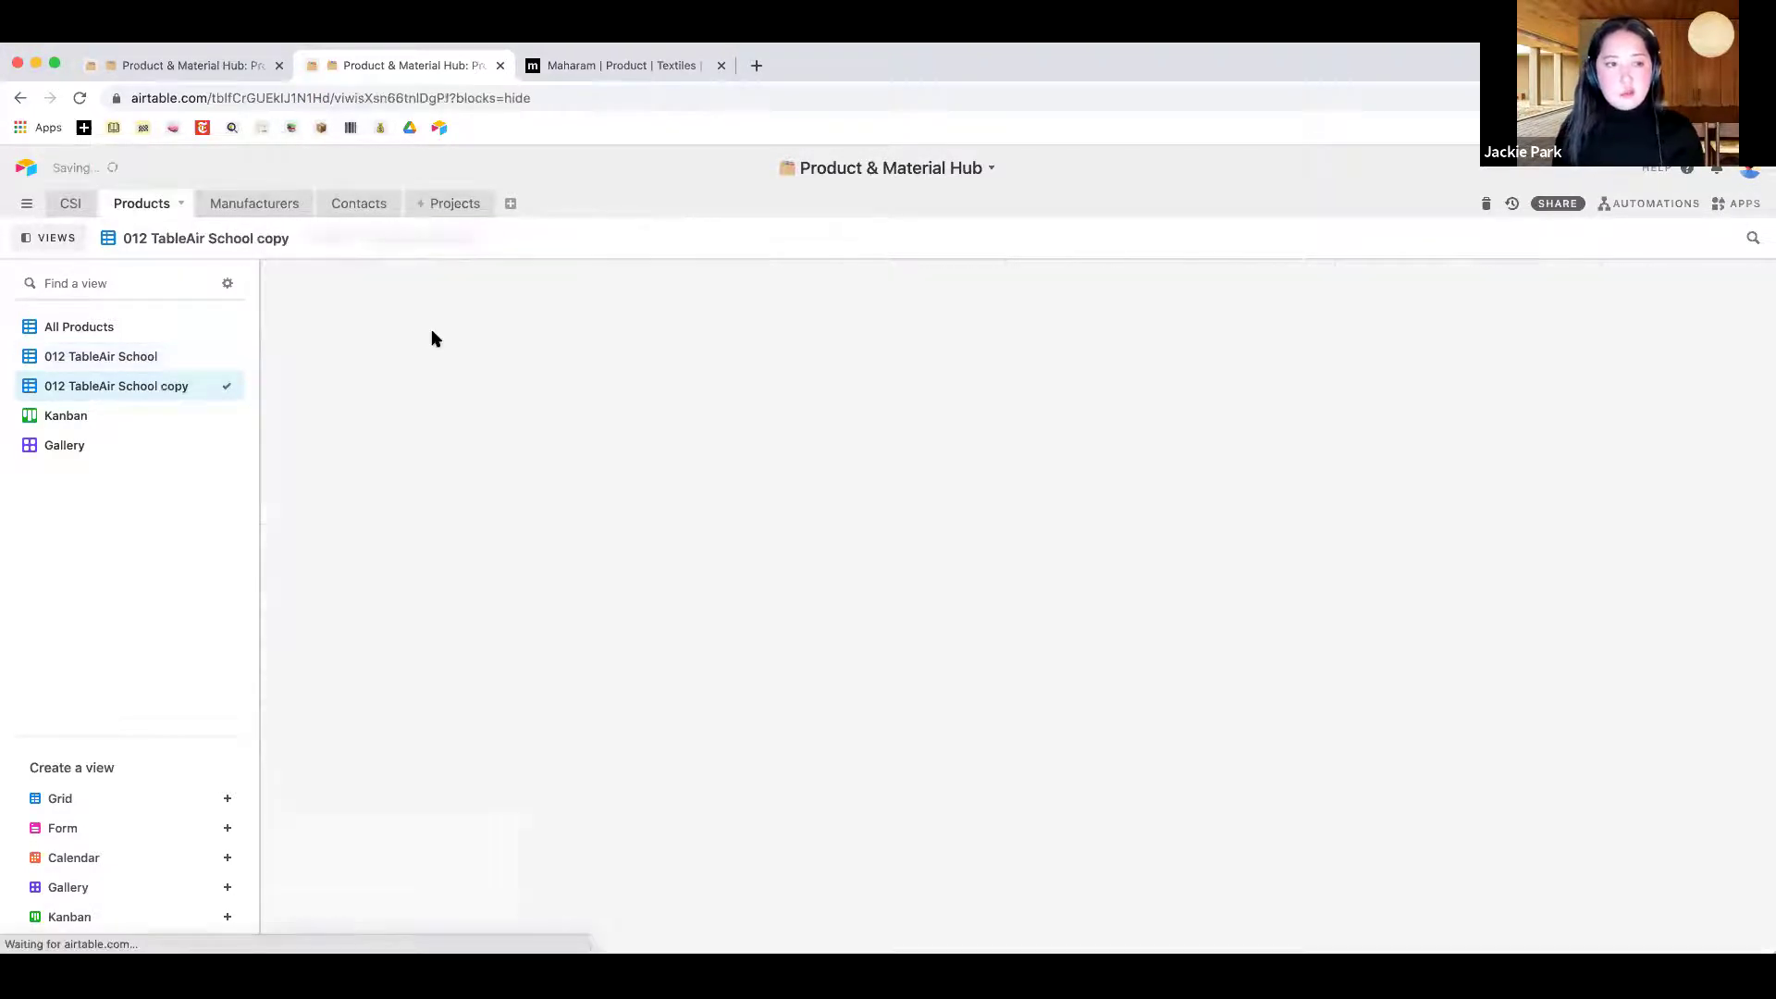
# Rename the duplicated view as 013 Apps Academy
pyautogui.write('013')
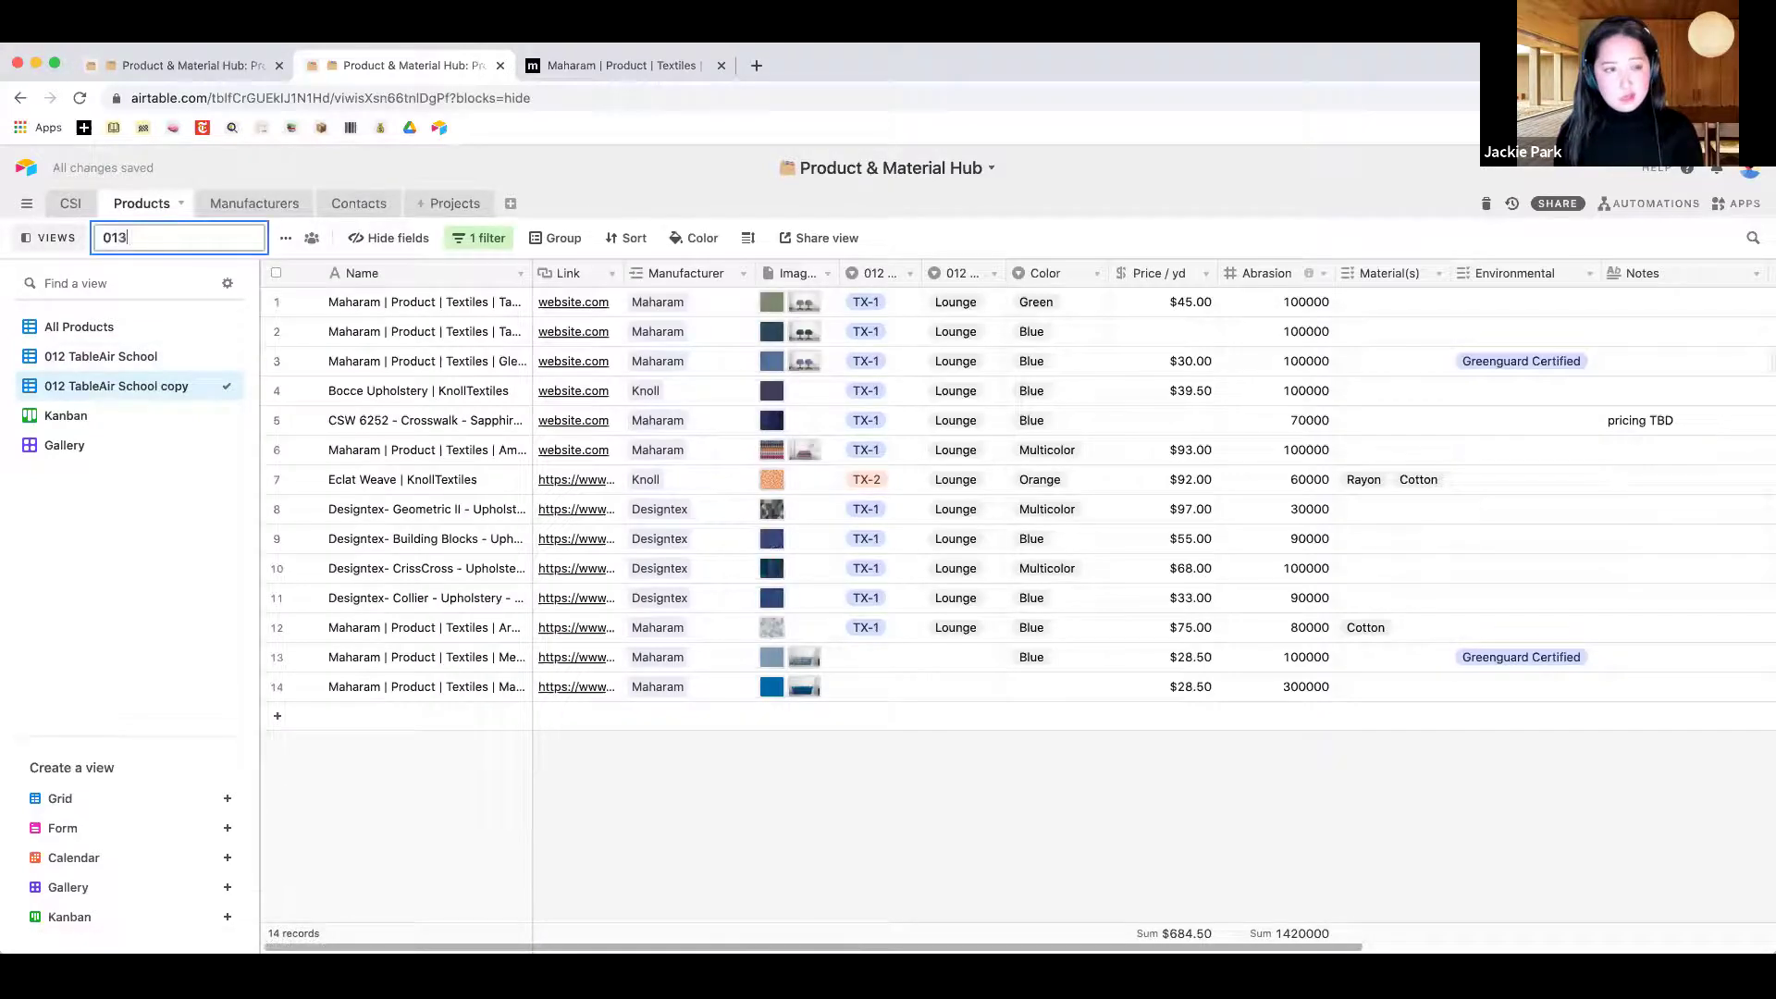
pyautogui.write(' Apps Academ')
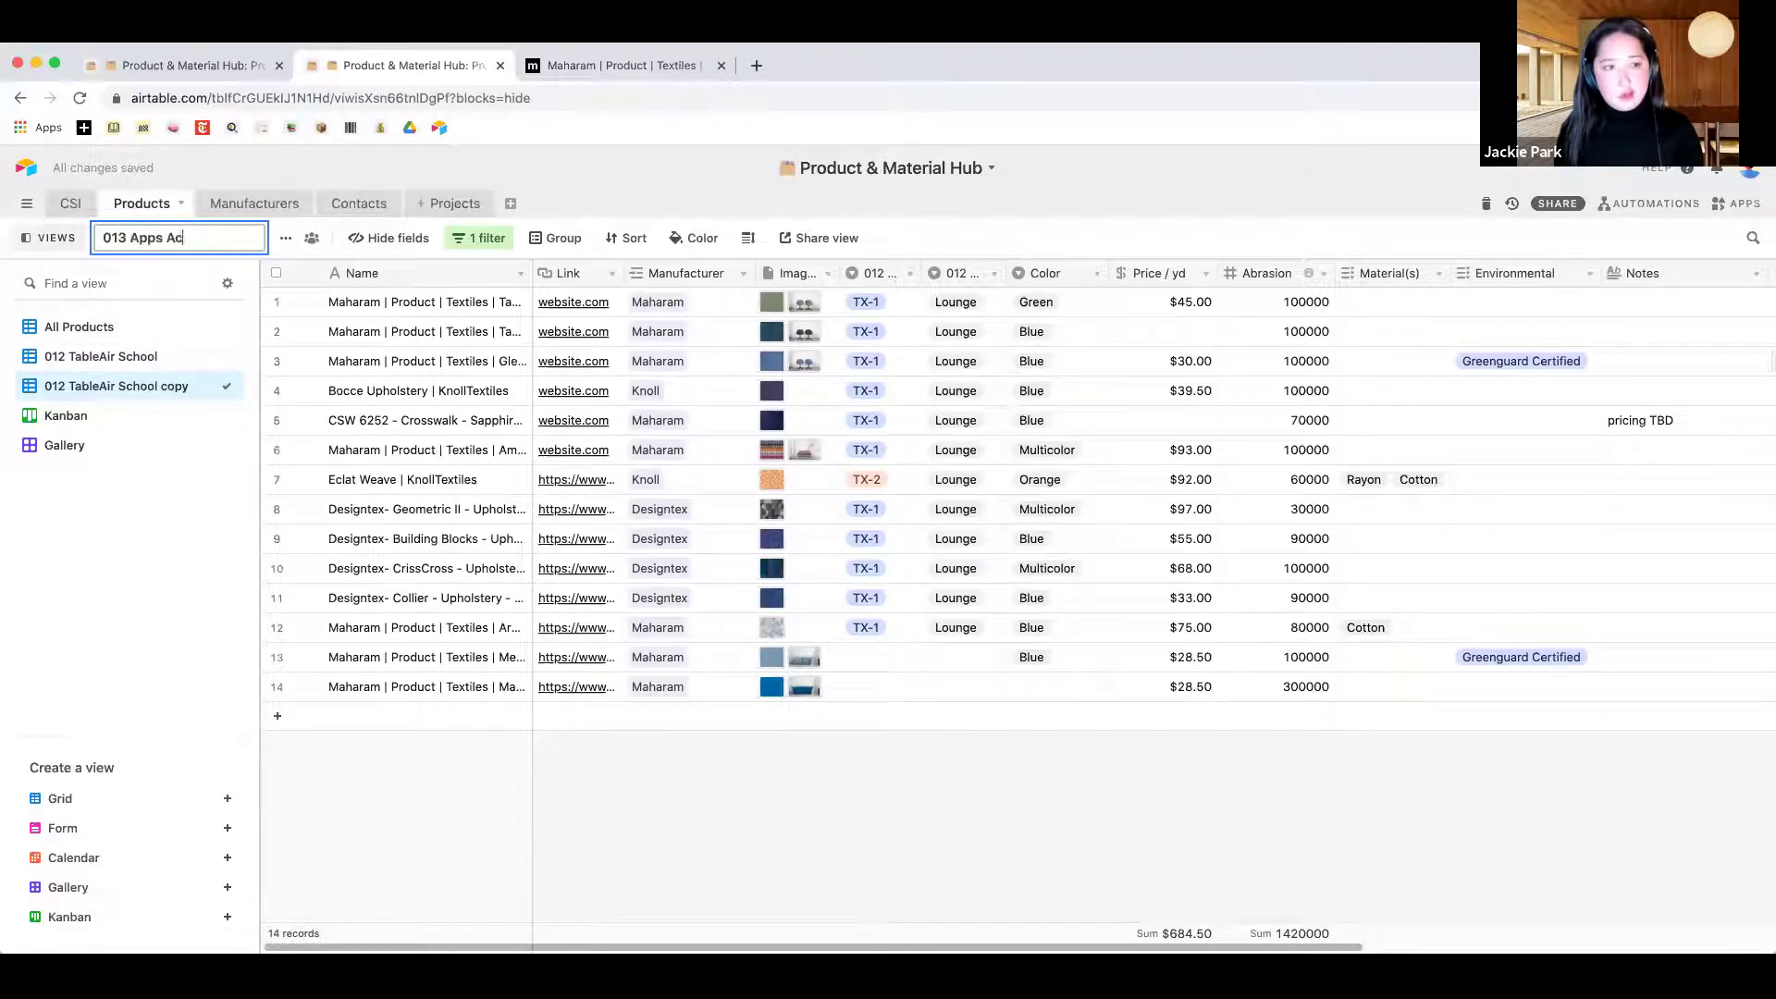
pyautogui.press('Return')
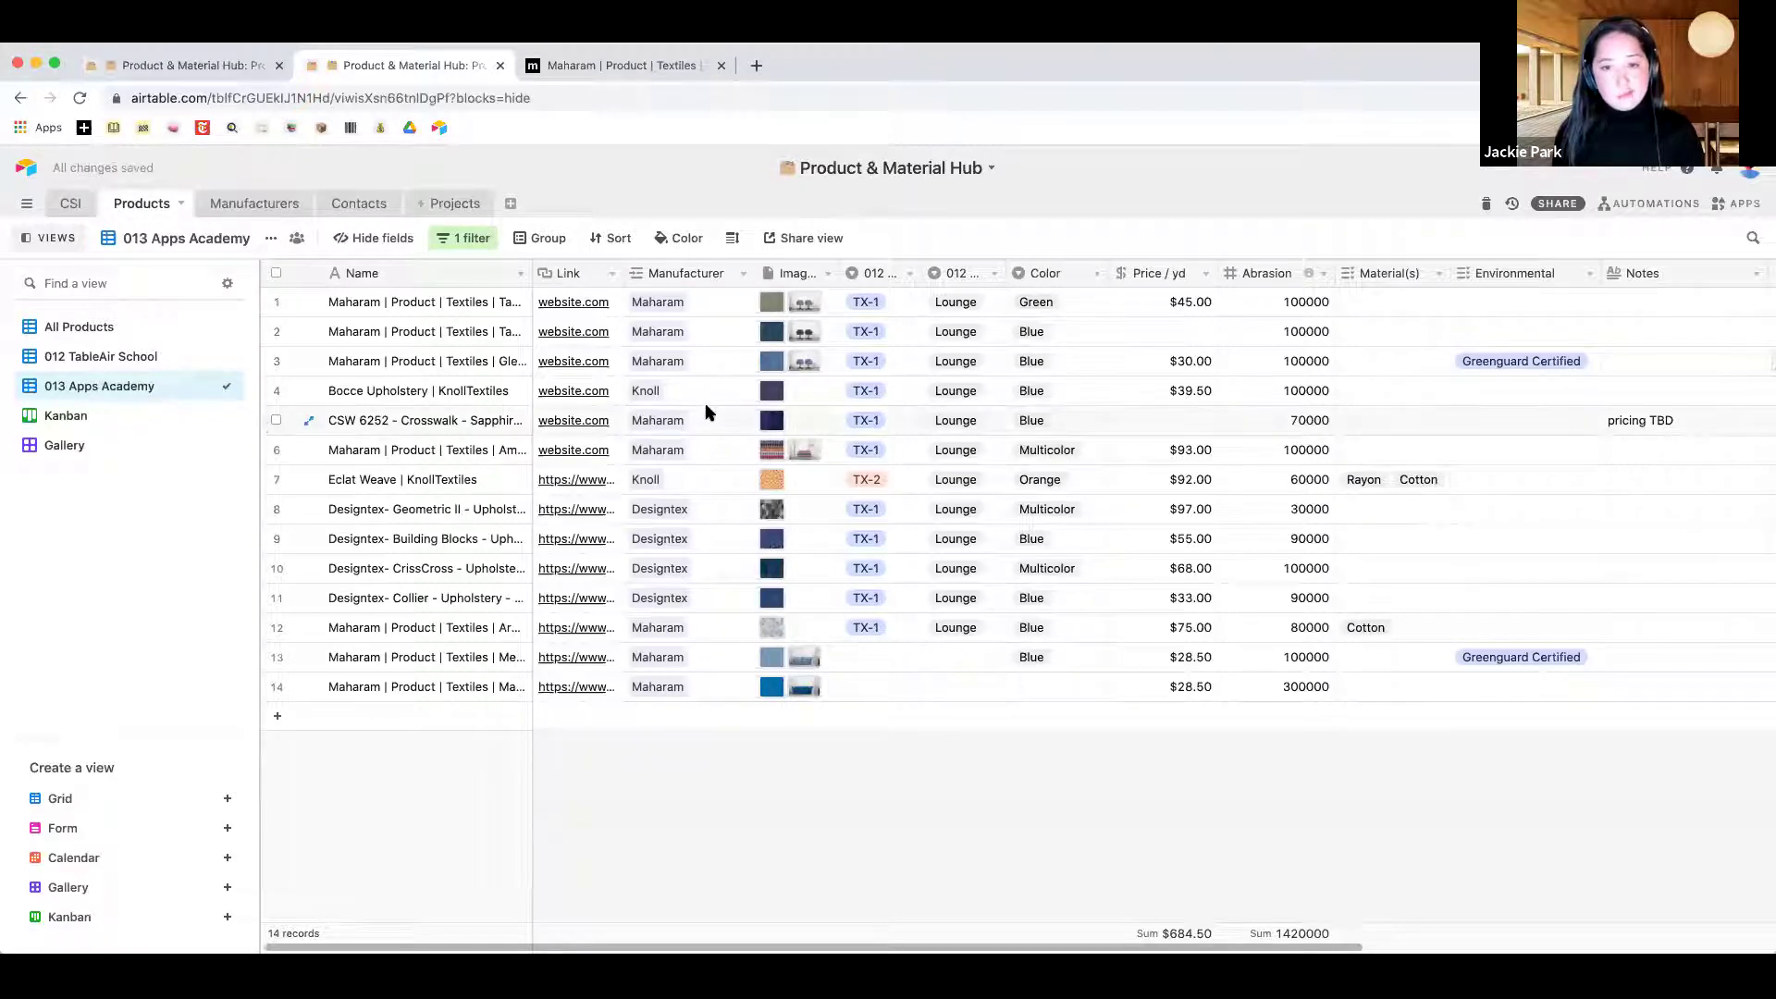
# Link the 013 Blocks Academy project to the first product's Project(s) cell and fill both projects down through all the other products
pyautogui.hscroll(6, 786, 425)
pyautogui.click(956, 448)
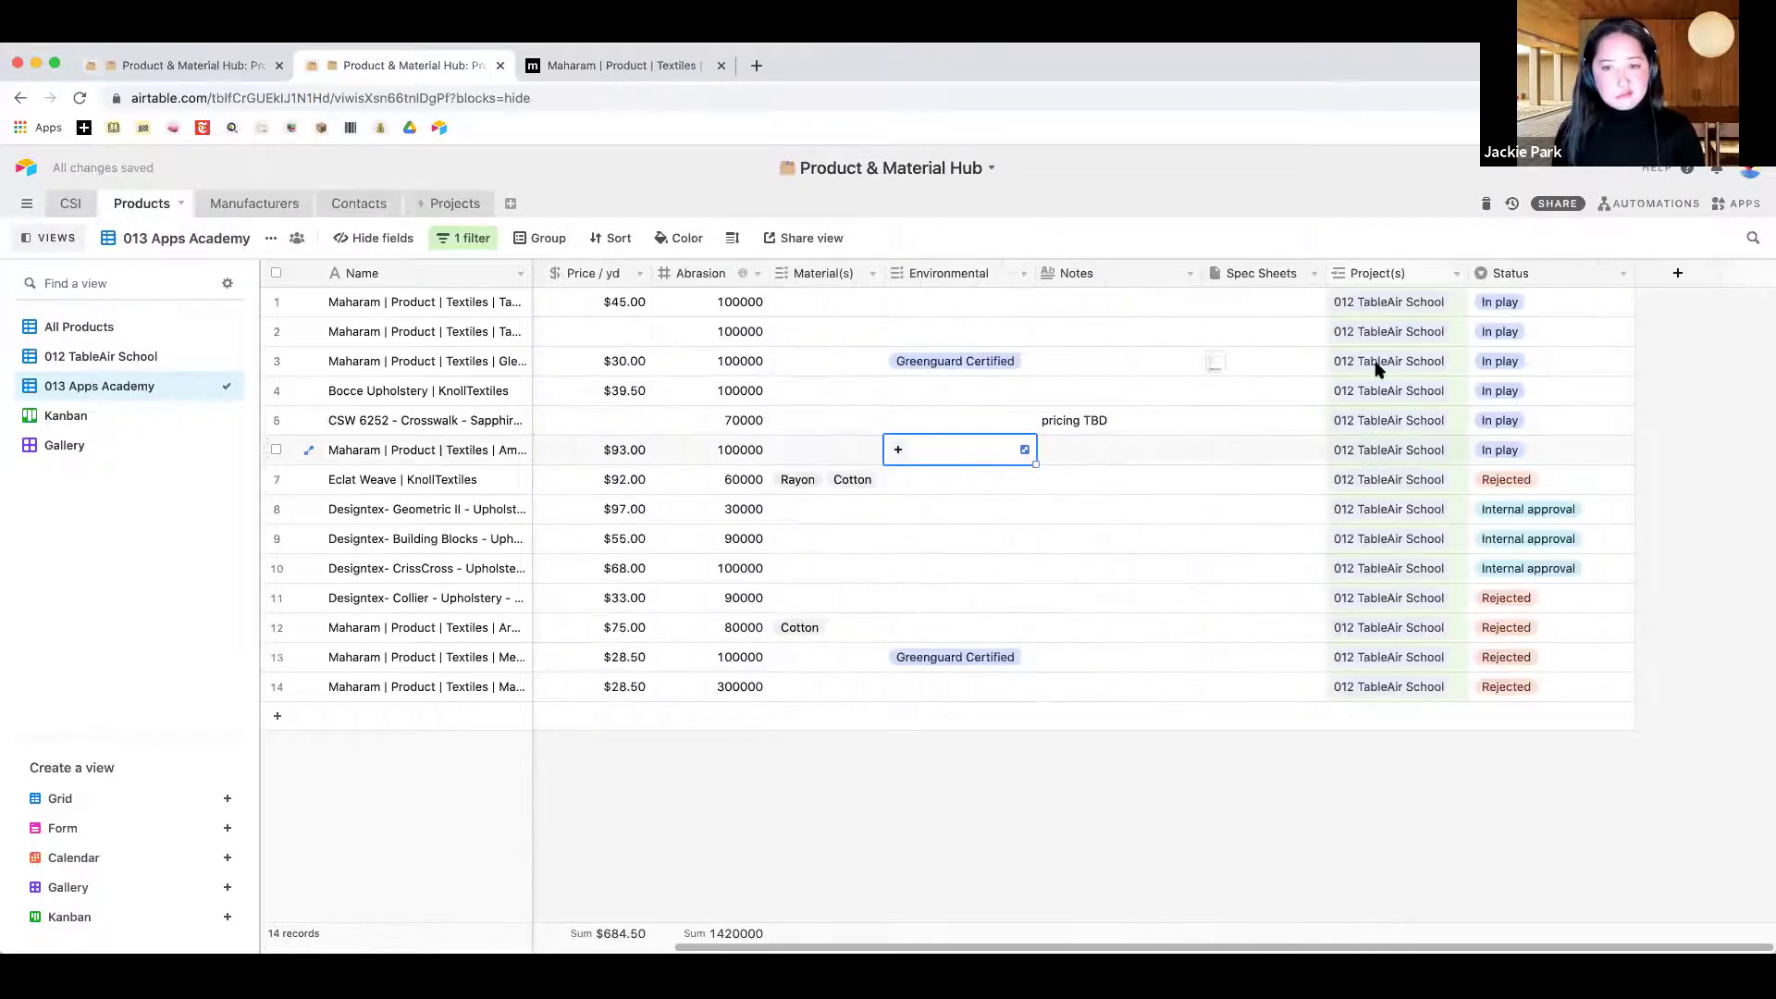
pyautogui.click(1439, 305)
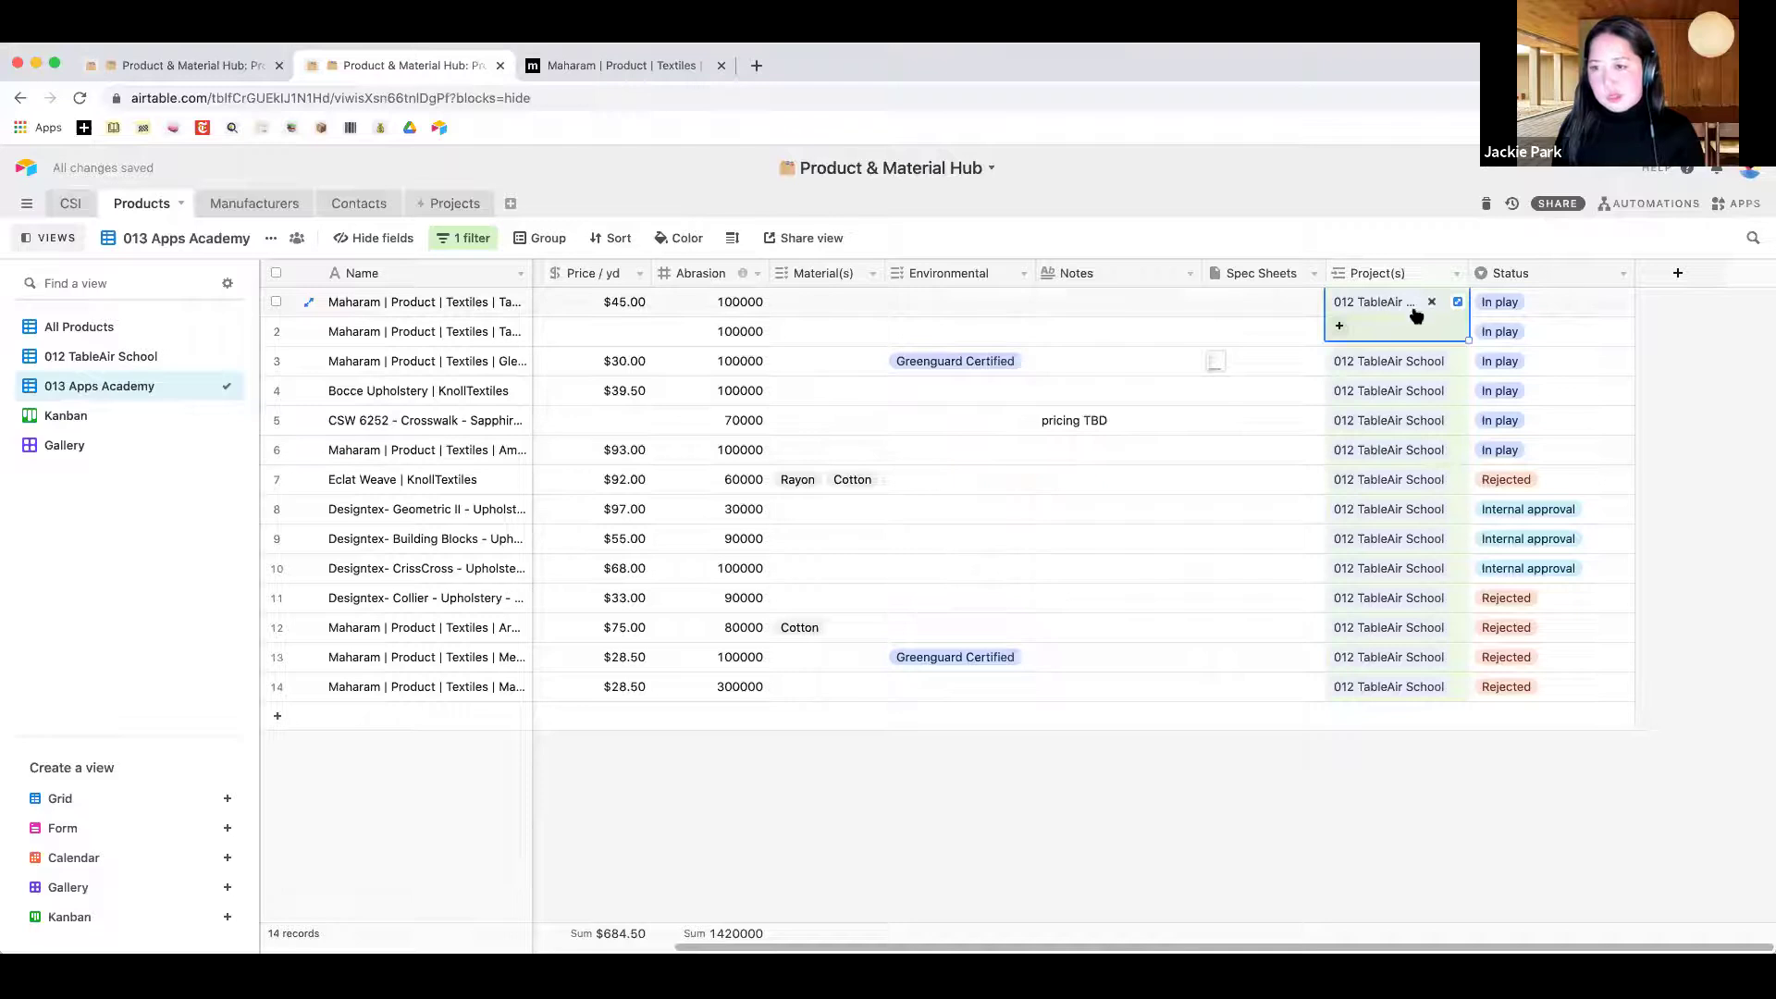
pyautogui.click(1340, 329)
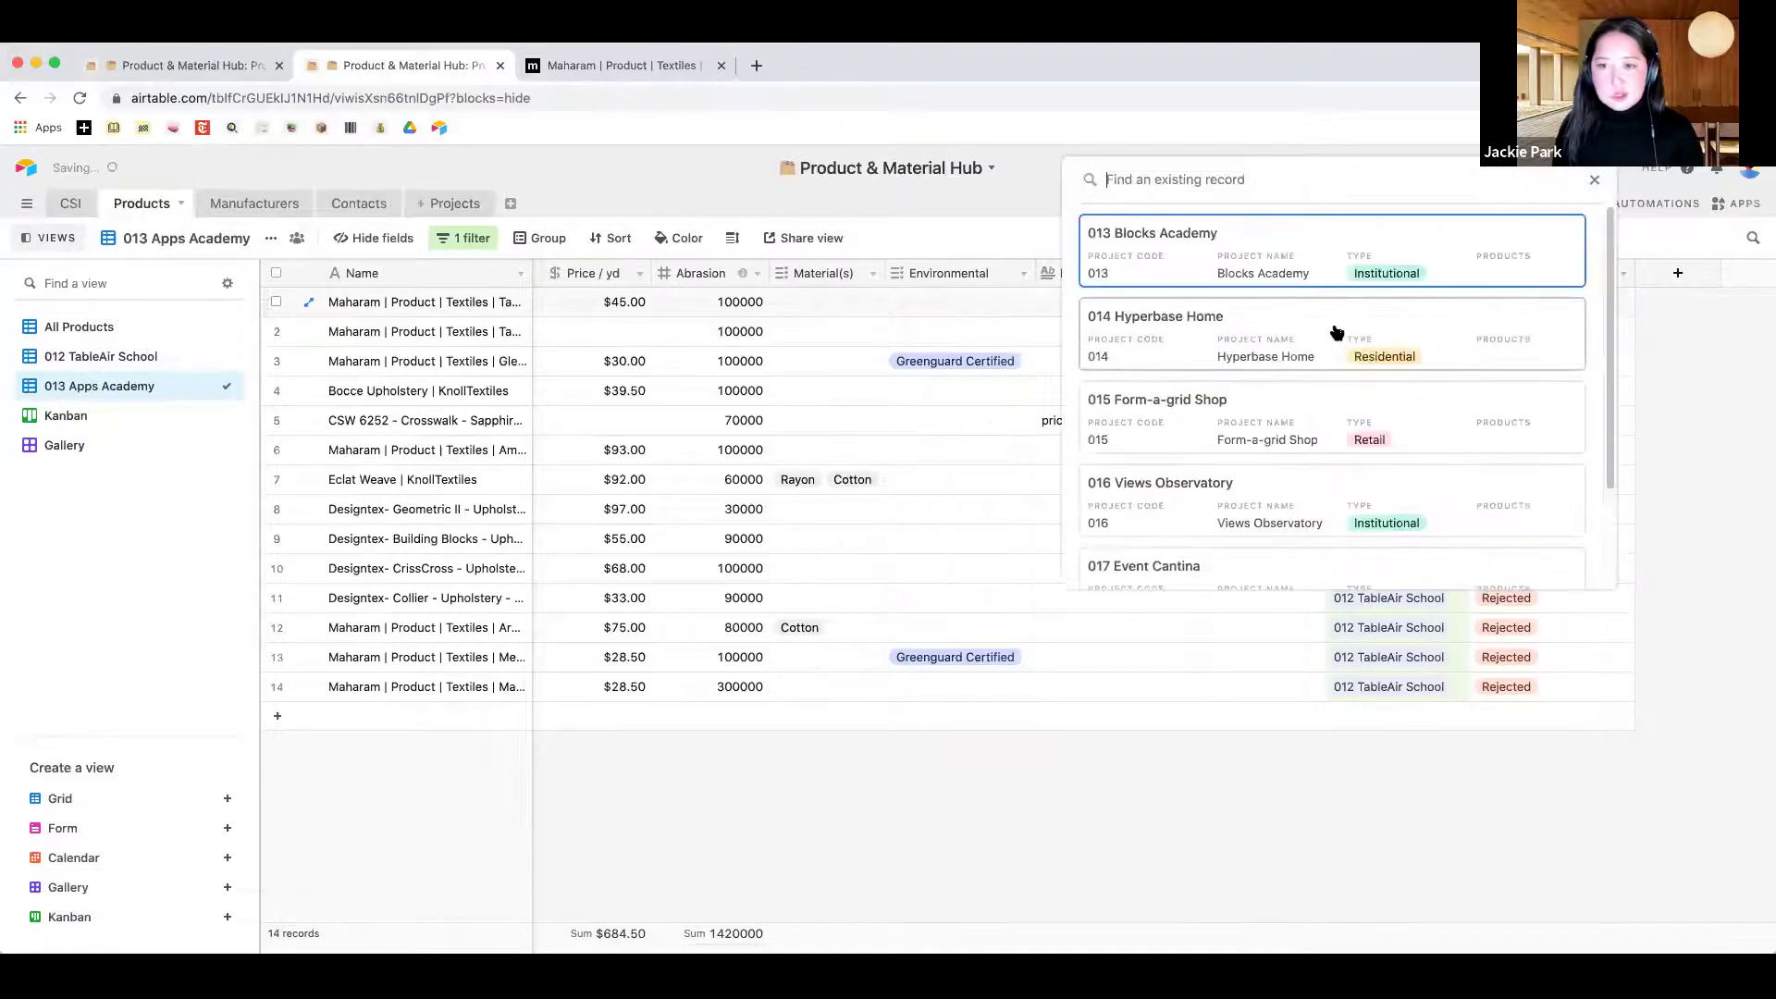
pyautogui.click(1238, 246)
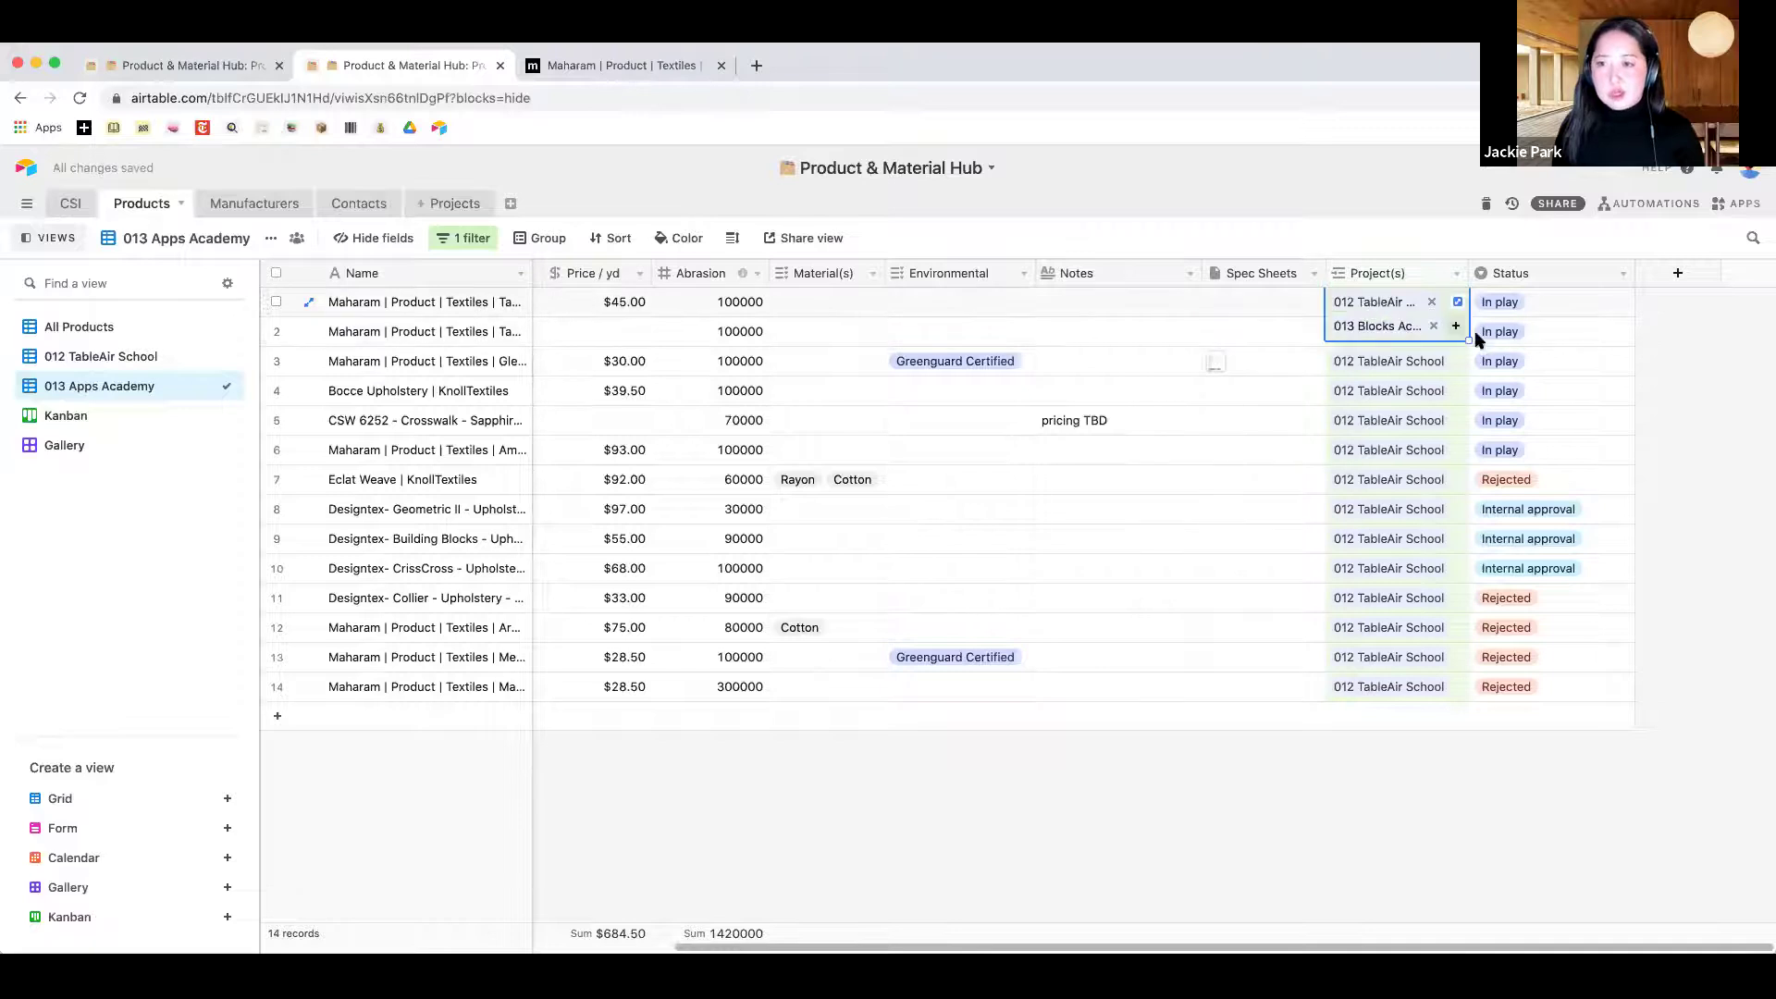
pyautogui.moveTo(1470, 337); pyautogui.dragTo(1439, 675)
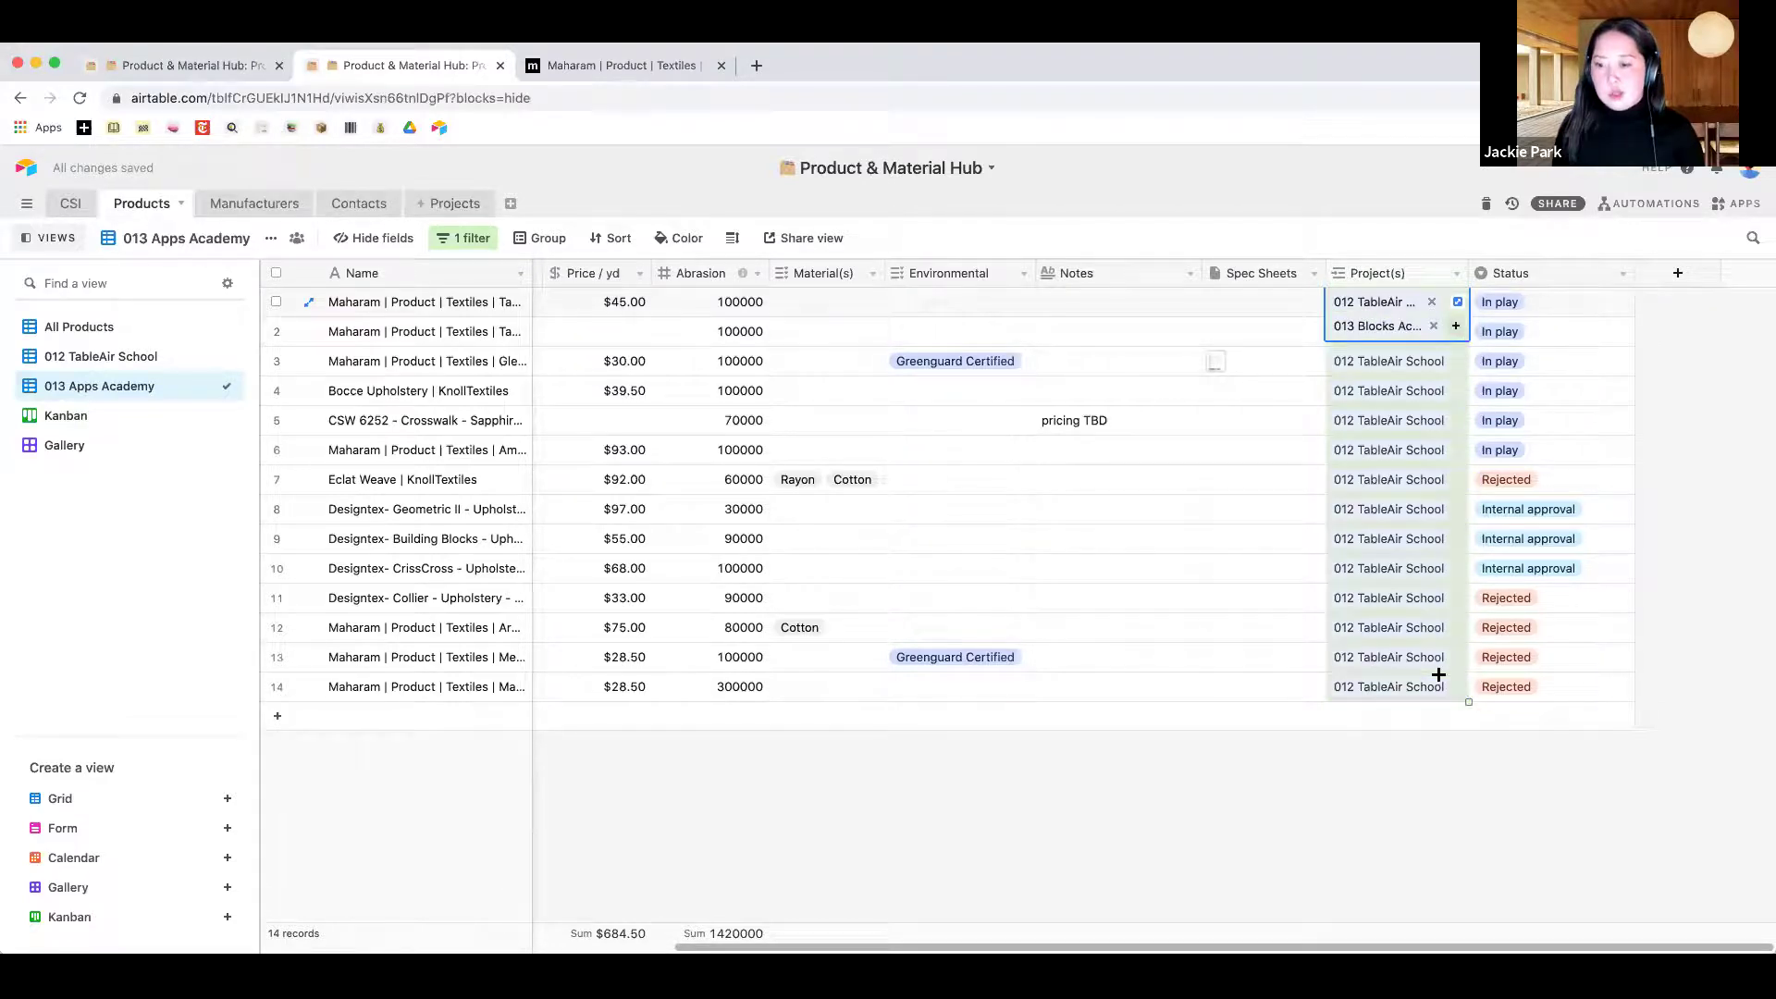
pyautogui.moveTo(565, 396); pyautogui.dragTo(972, 544)
pyautogui.click(1064, 592)
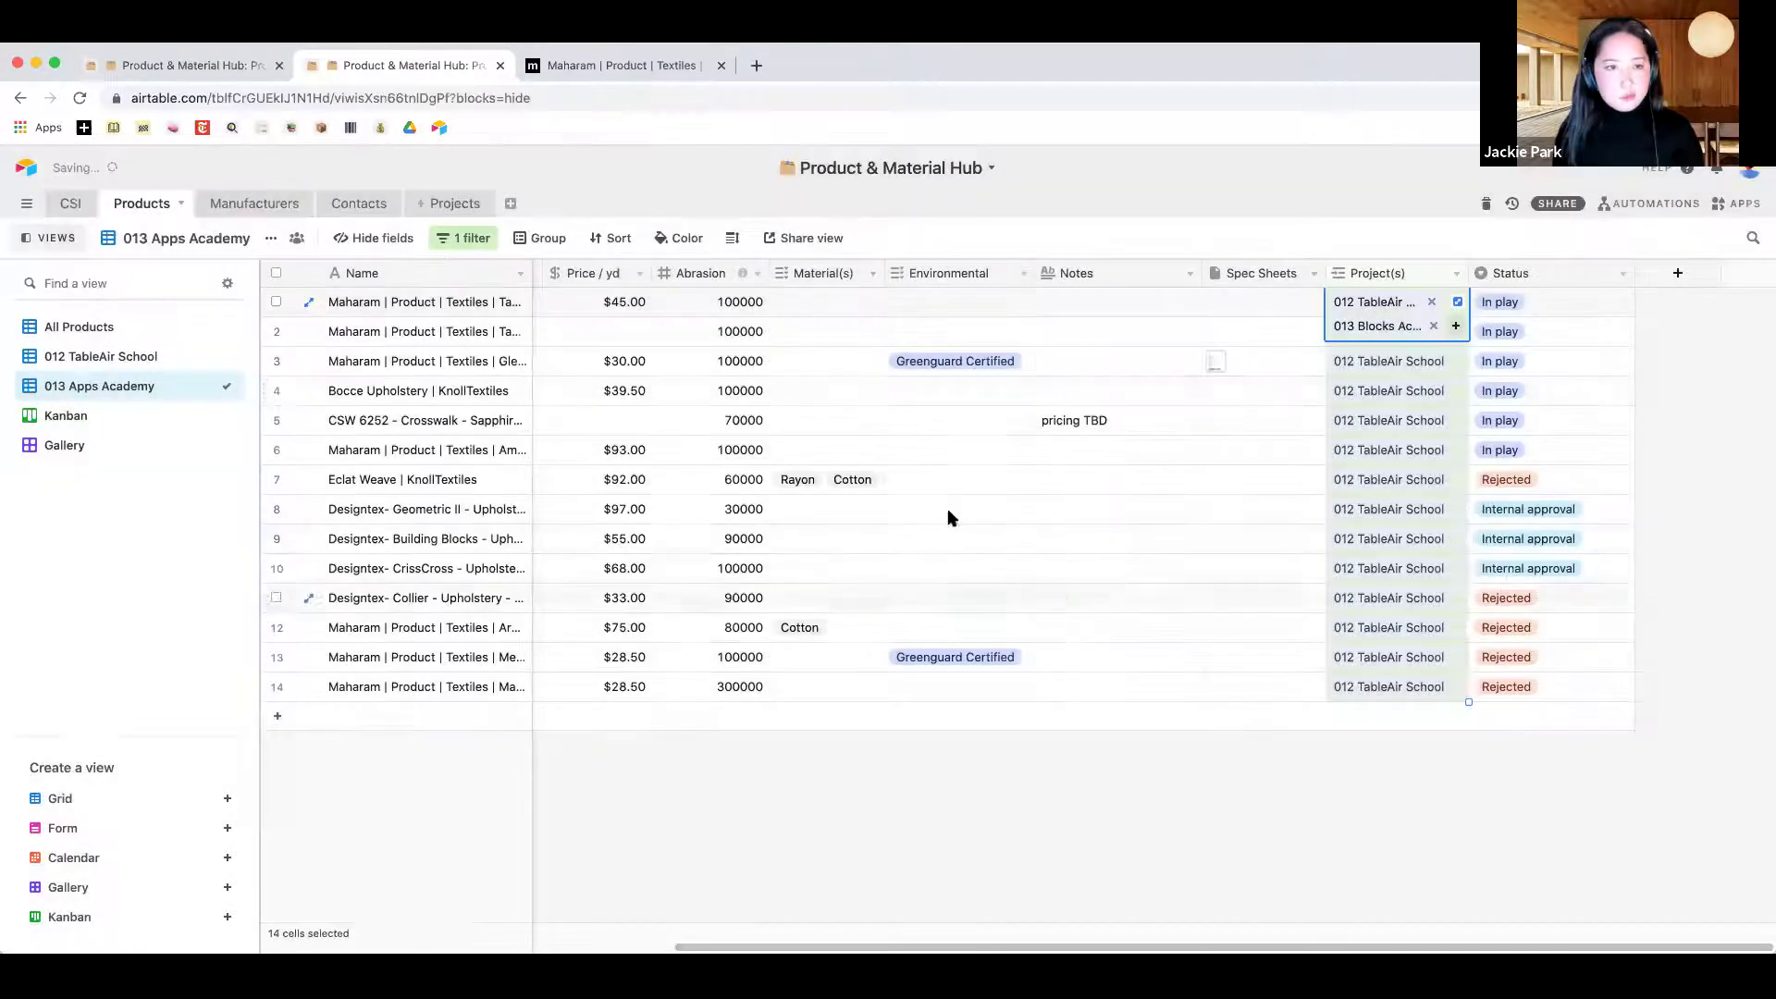
# Change the view's filter so that Project(s) contains 013
pyautogui.click(464, 238)
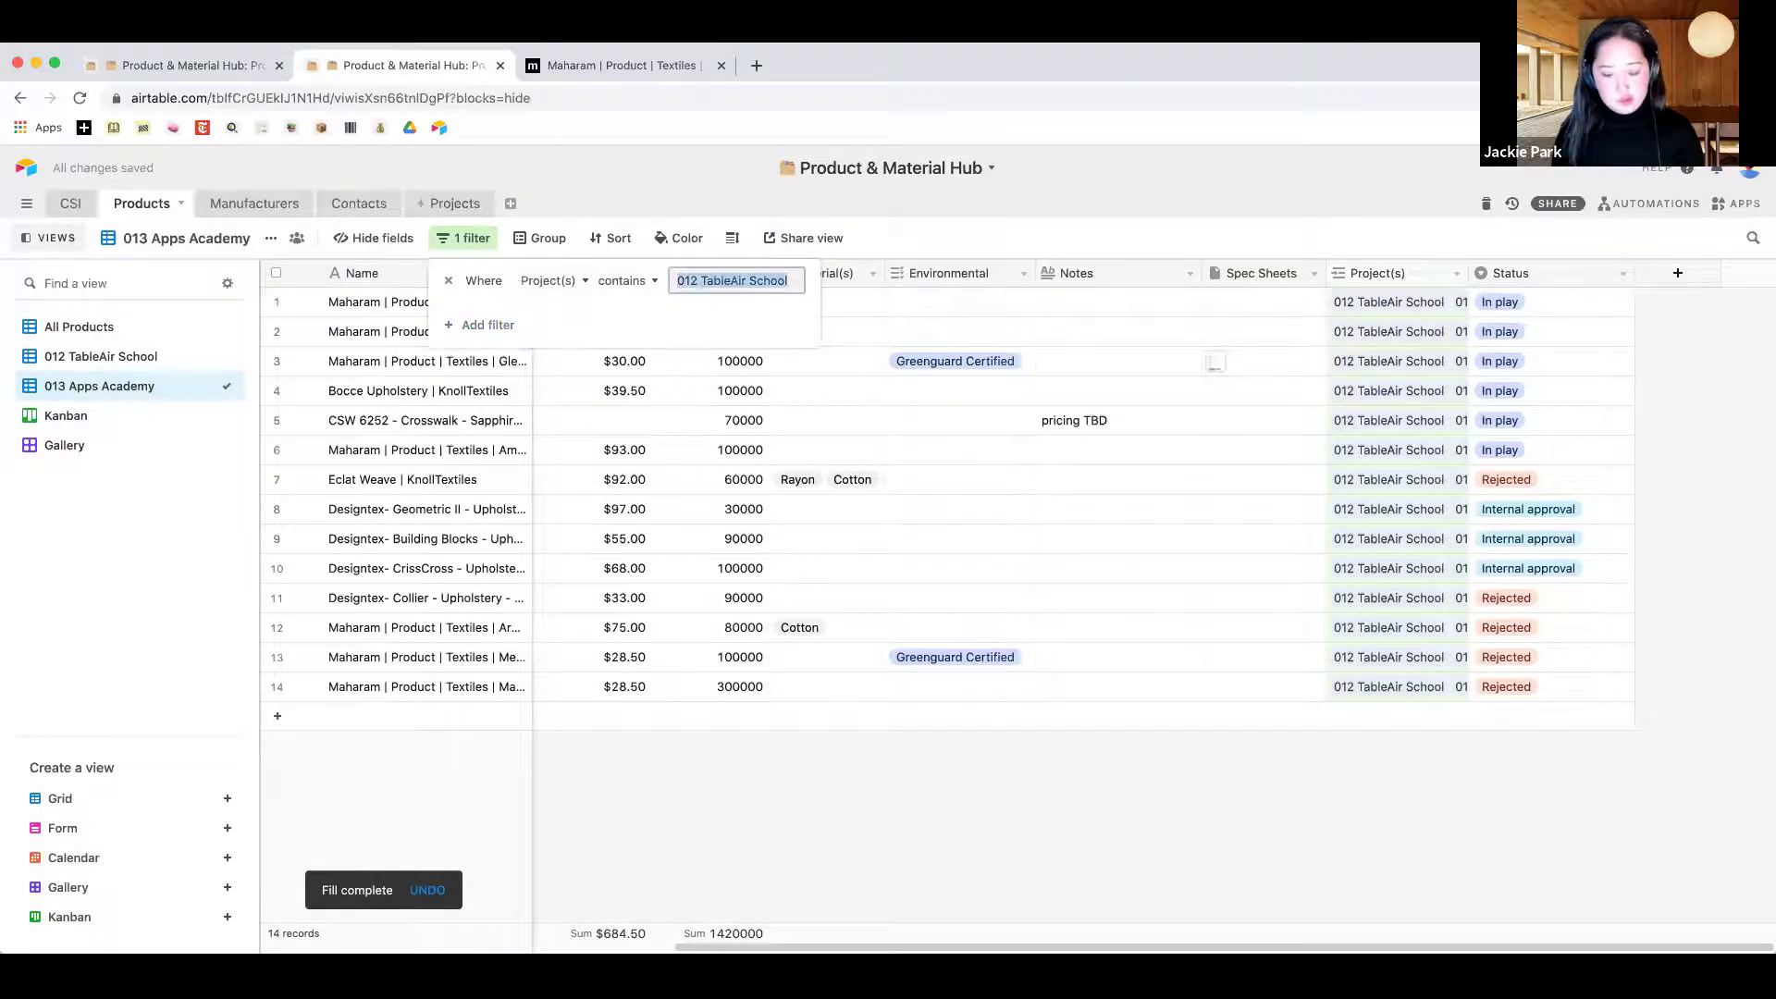
pyautogui.write('013')
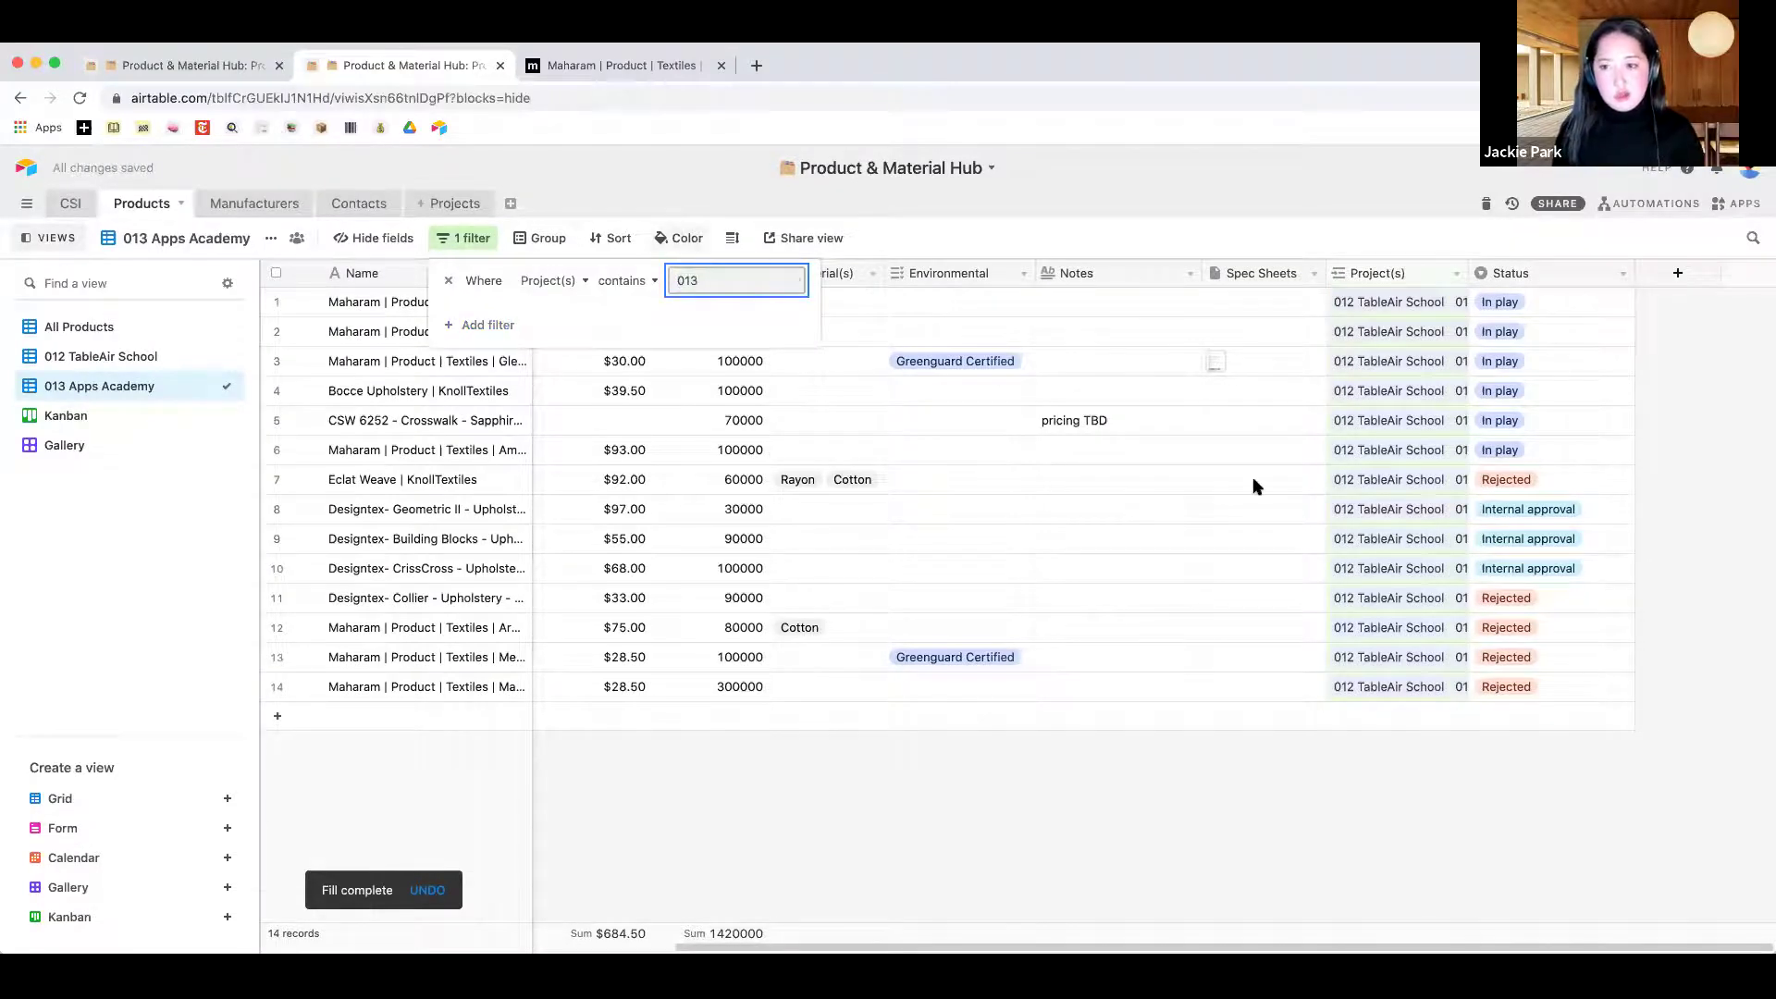
pyautogui.click(906, 497)
# Compare the 012 TableAir School view with the 013 Apps Academy view
pyautogui.hscroll(-6, 981, 490)
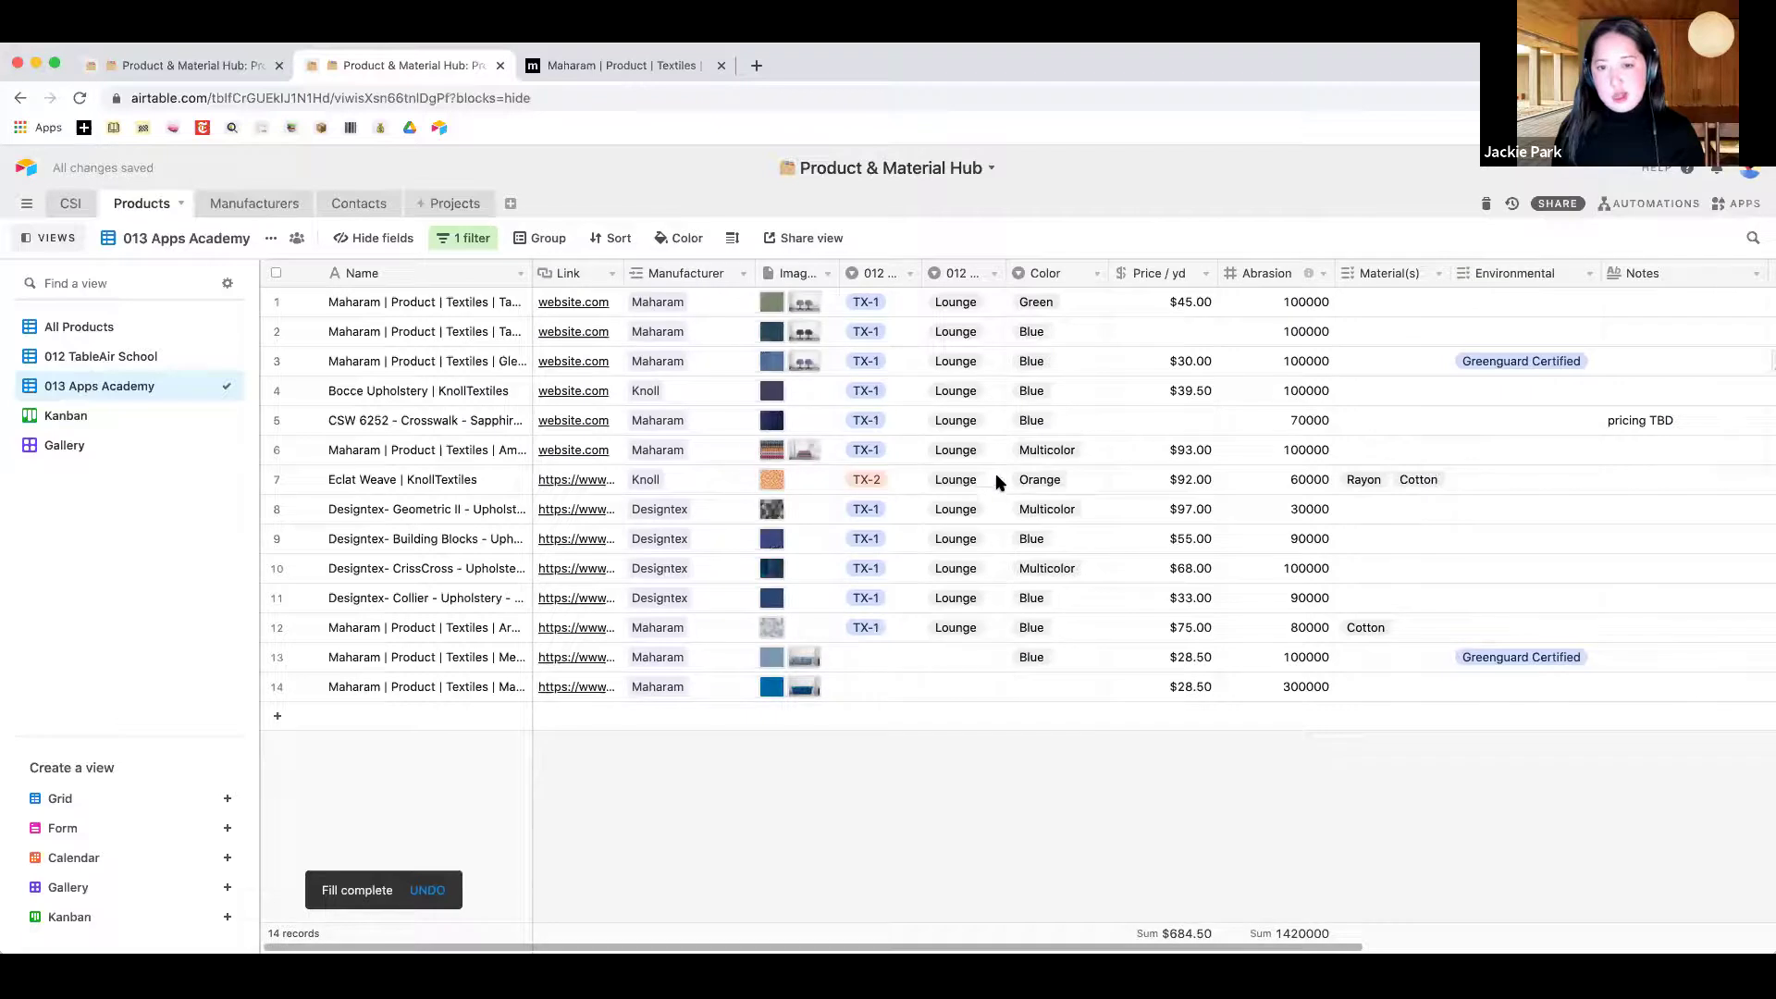
pyautogui.click(130, 356)
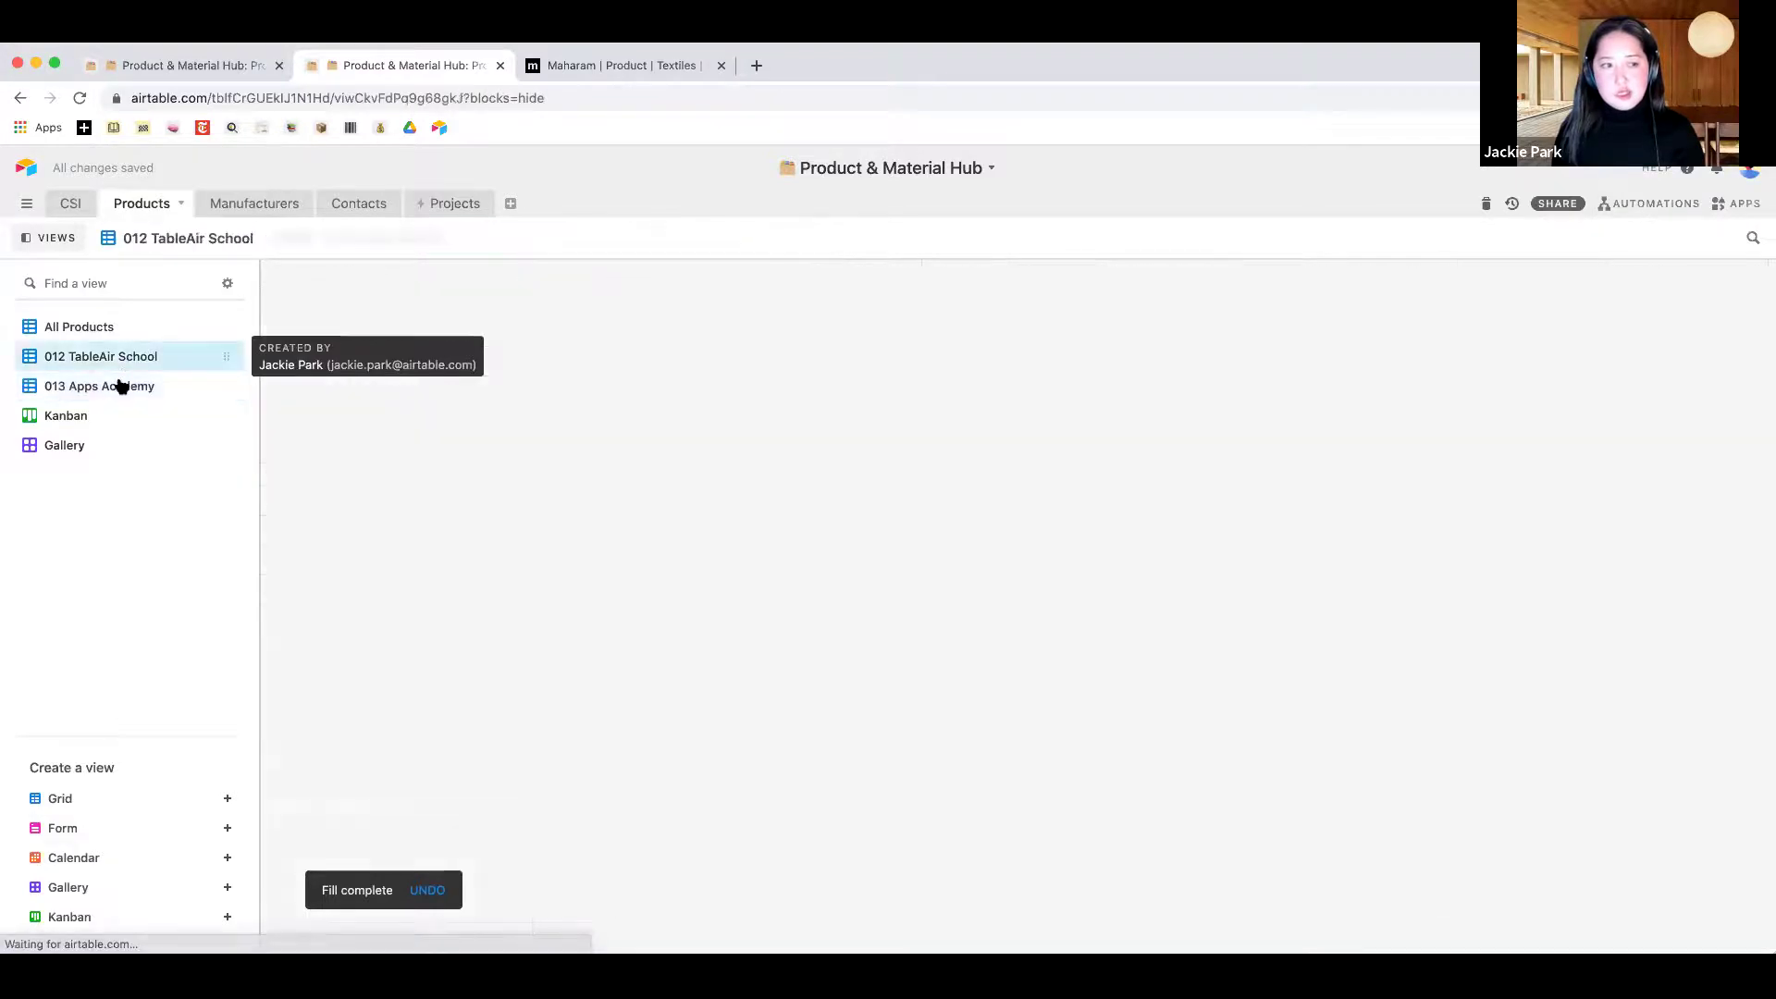
pyautogui.click(125, 386)
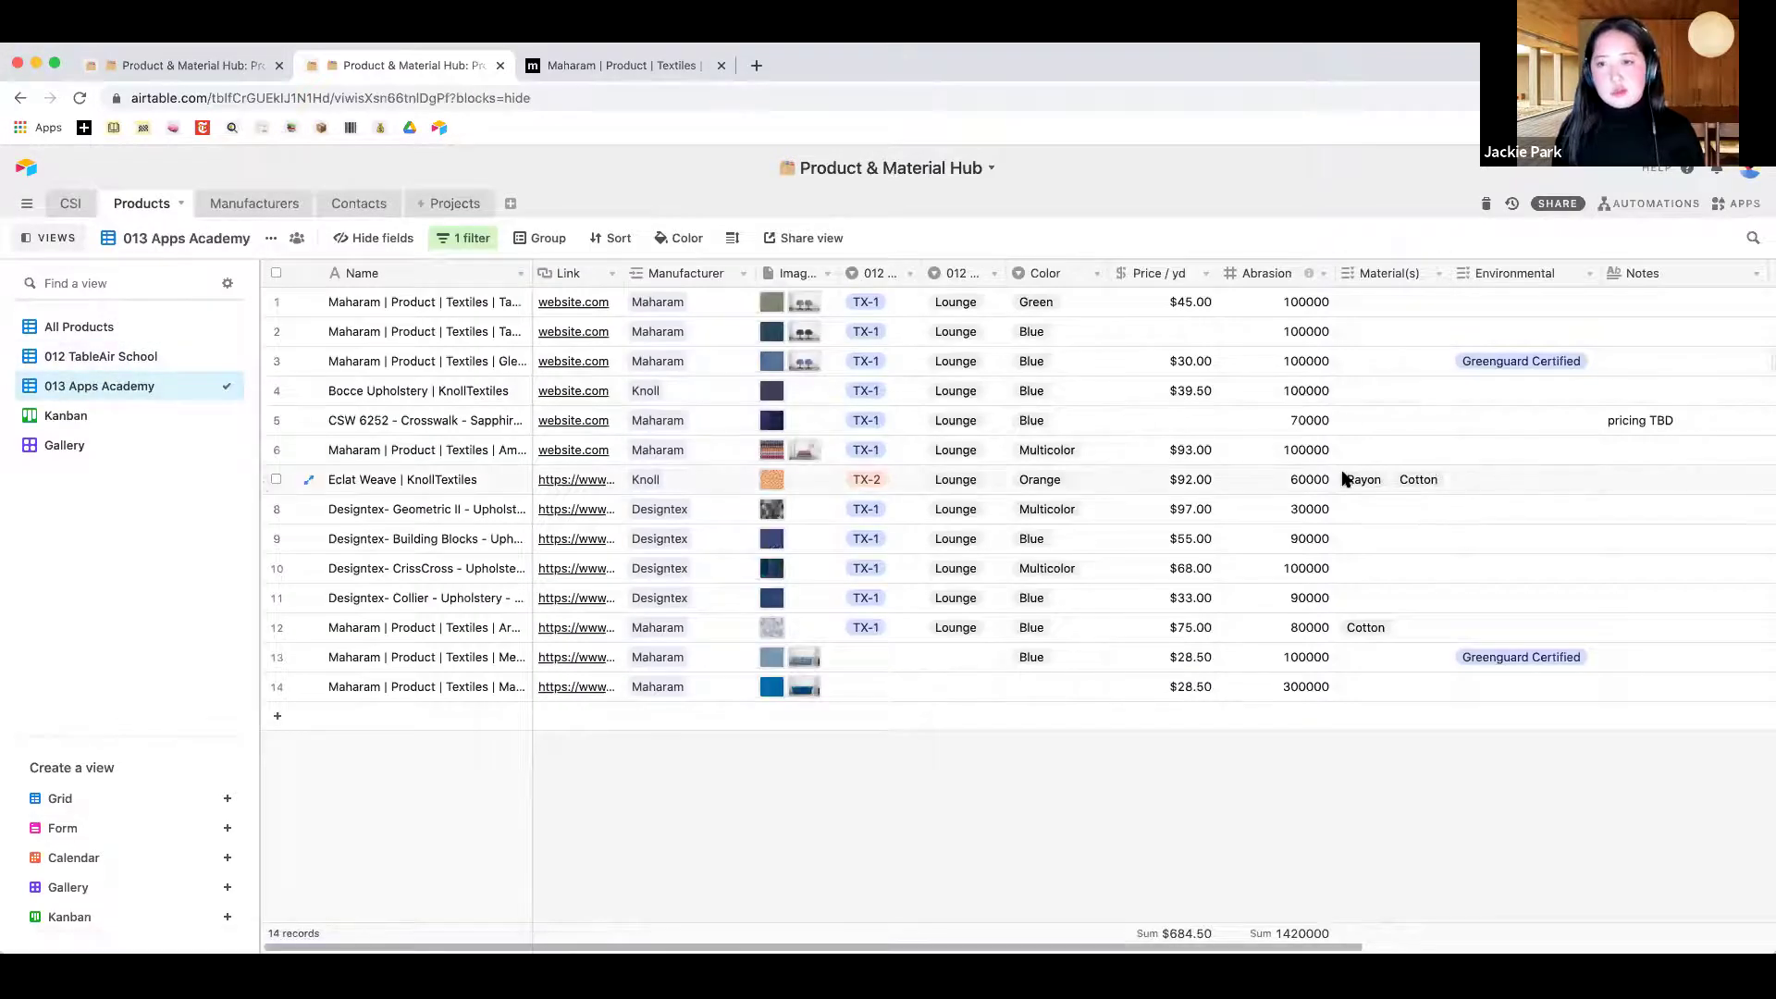
# Add a Long text field with rich text formatting after Status, named for a colleague's research
pyautogui.hscroll(6, 1344, 478)
pyautogui.click(1677, 273)
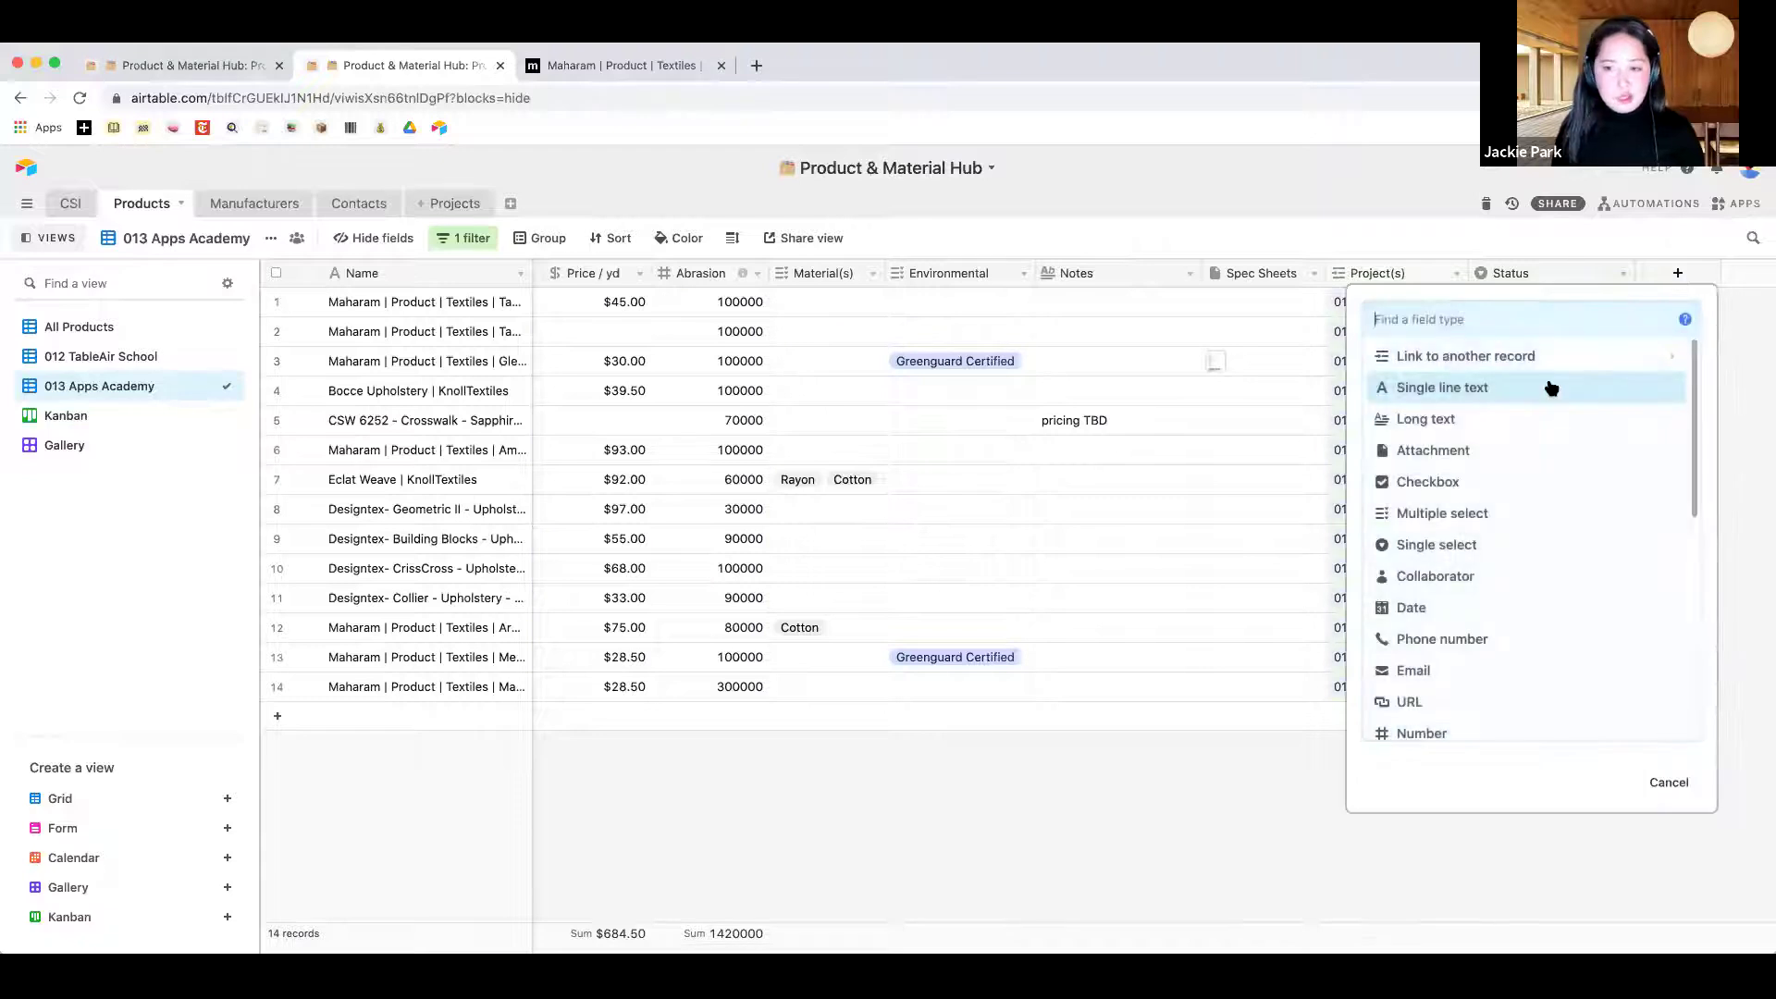
pyautogui.write('l')
pyautogui.press('BackSpace')
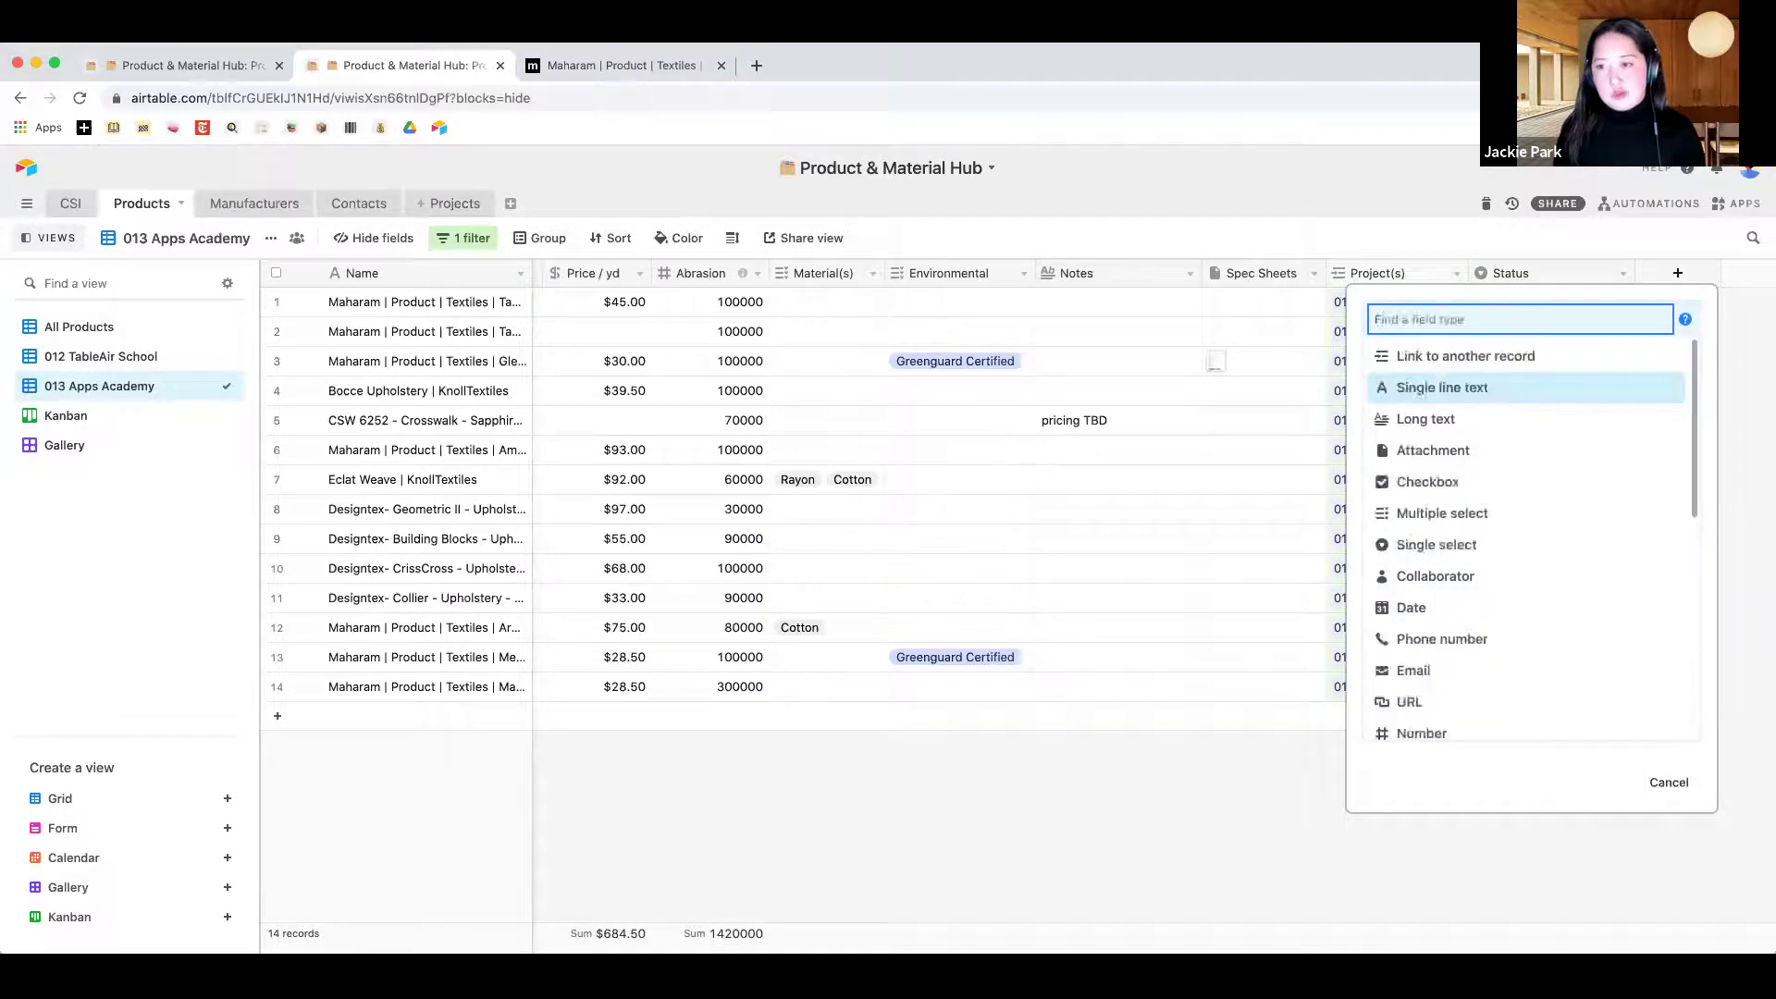
pyautogui.write('righ')
pyautogui.press('BackSpace')
pyautogui.press('BackSpace')
pyautogui.press('BackSpace')
pyautogui.press('BackSpace')
pyautogui.write('rich')
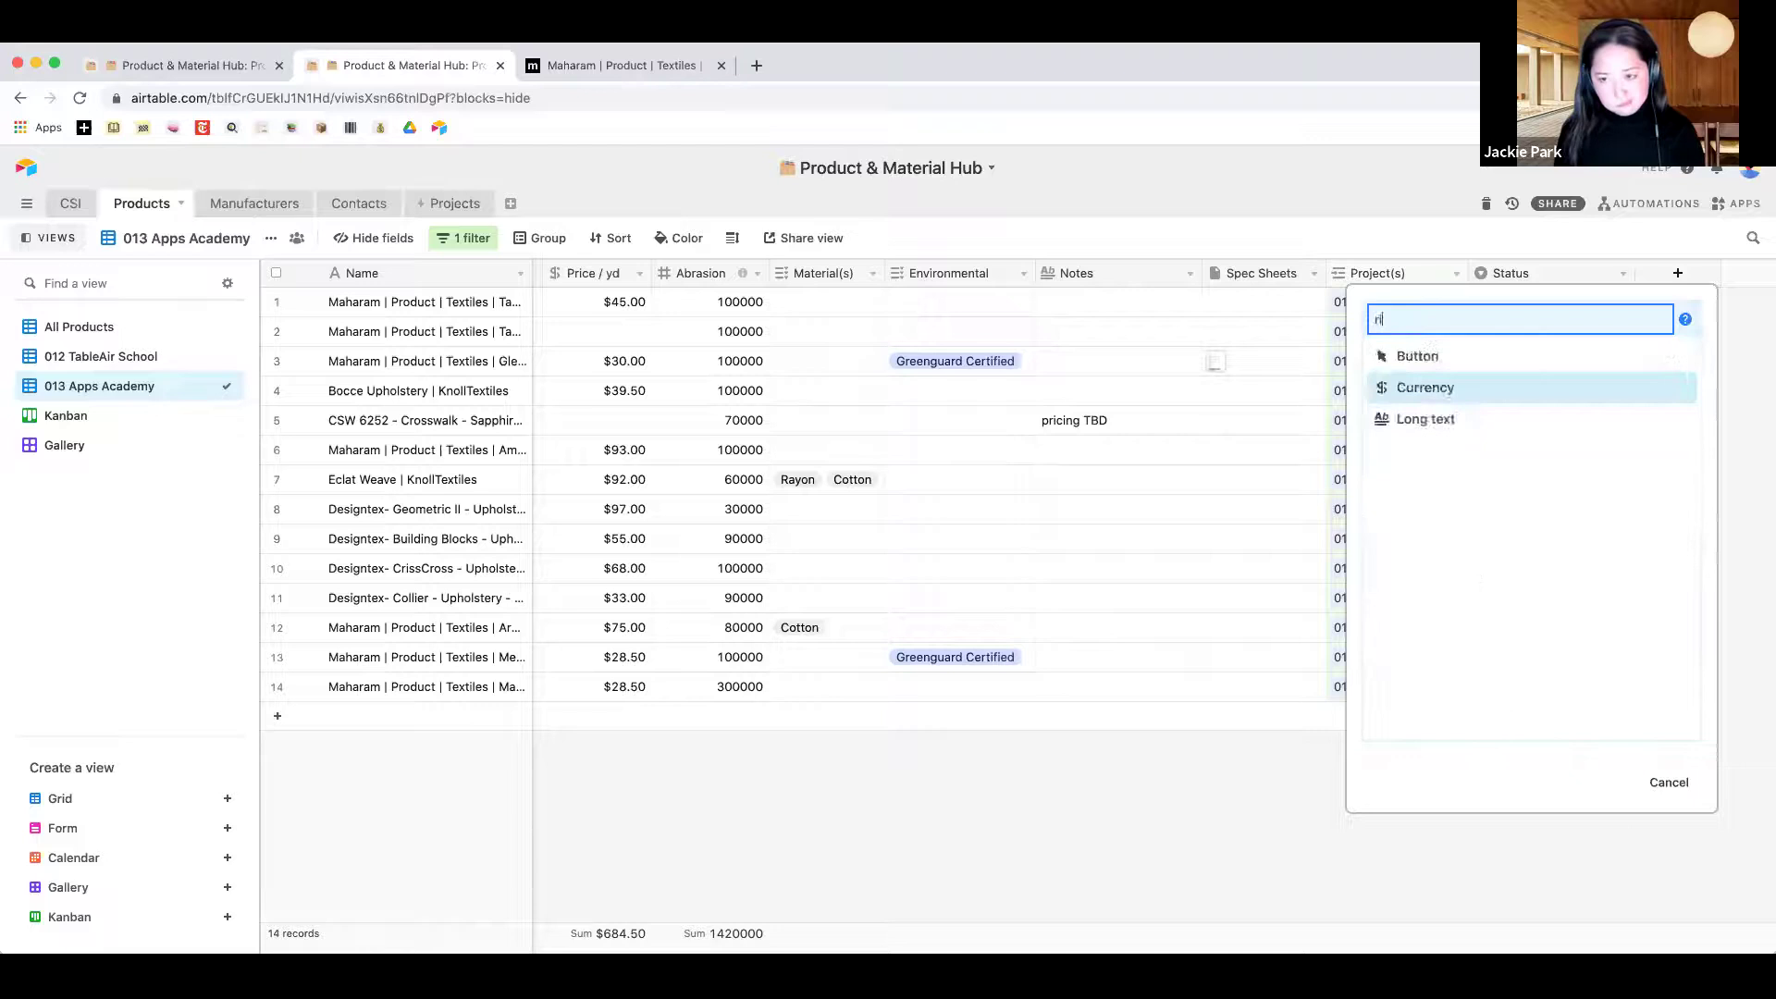
pyautogui.press('Return')
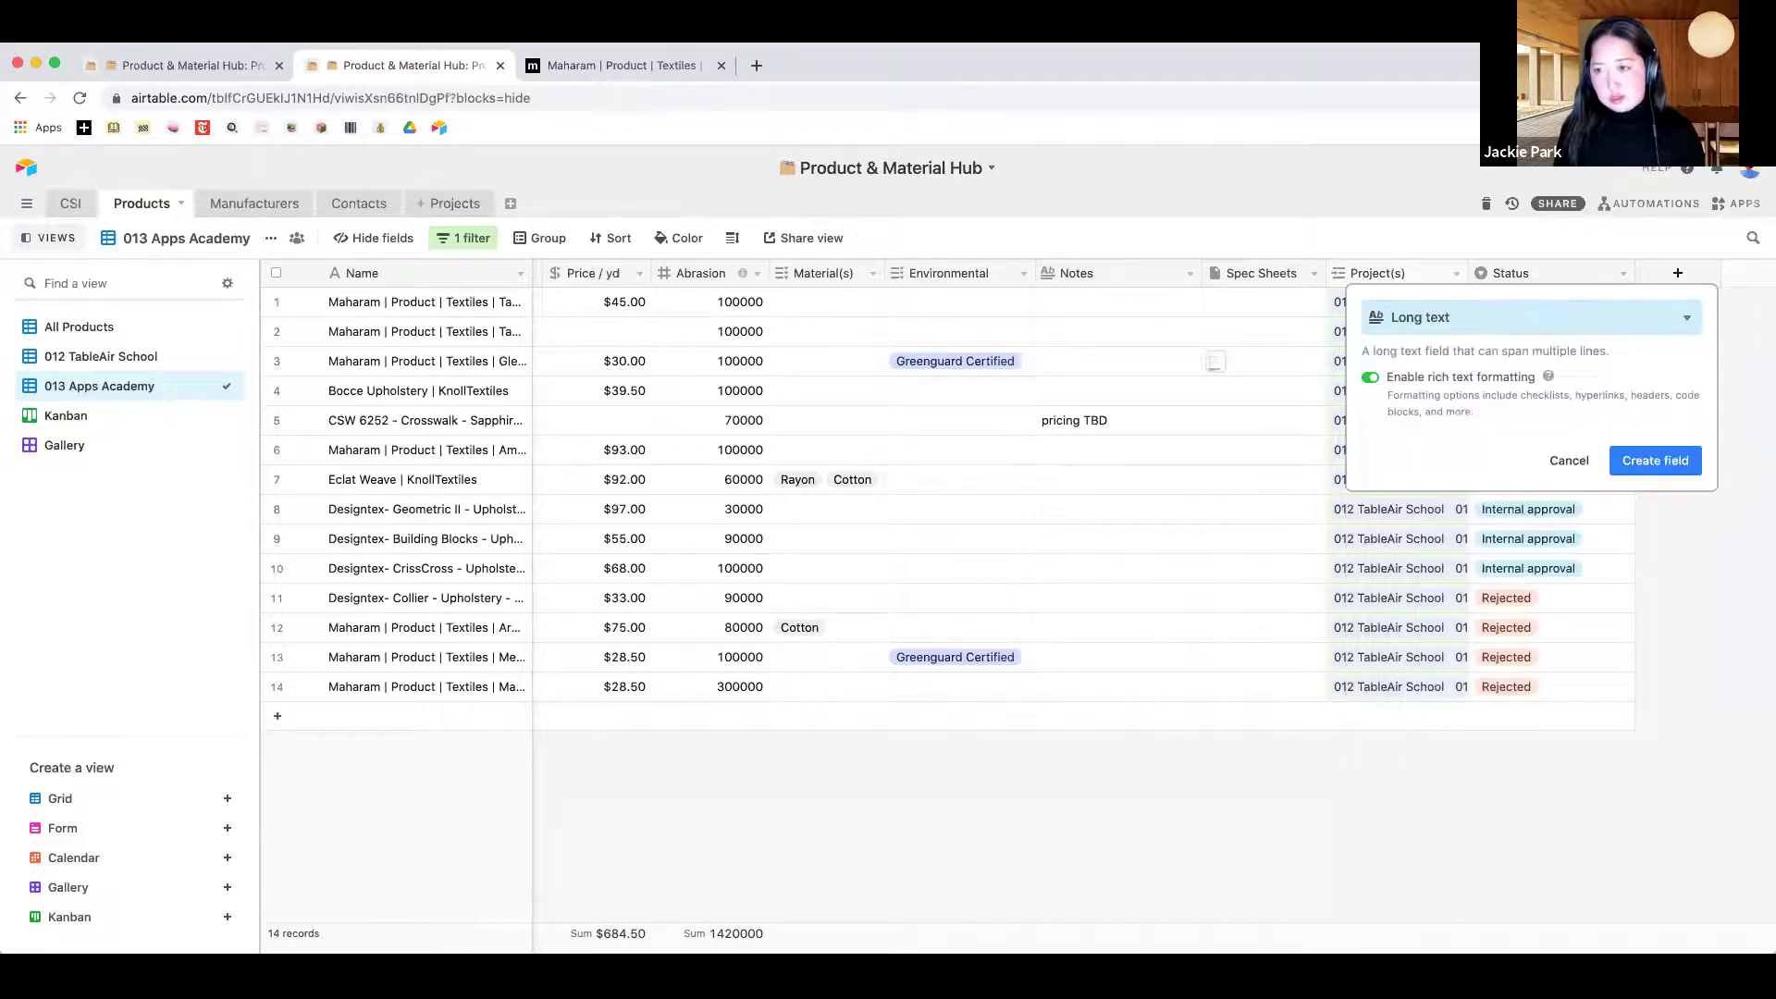
pyautogui.press('Return')
pyautogui.write("George's Research")
pyautogui.press('Return')
# Check the cells of the new research field and the Notes cell of the CSW 6252 Crosswalk product
pyautogui.click(1524, 446)
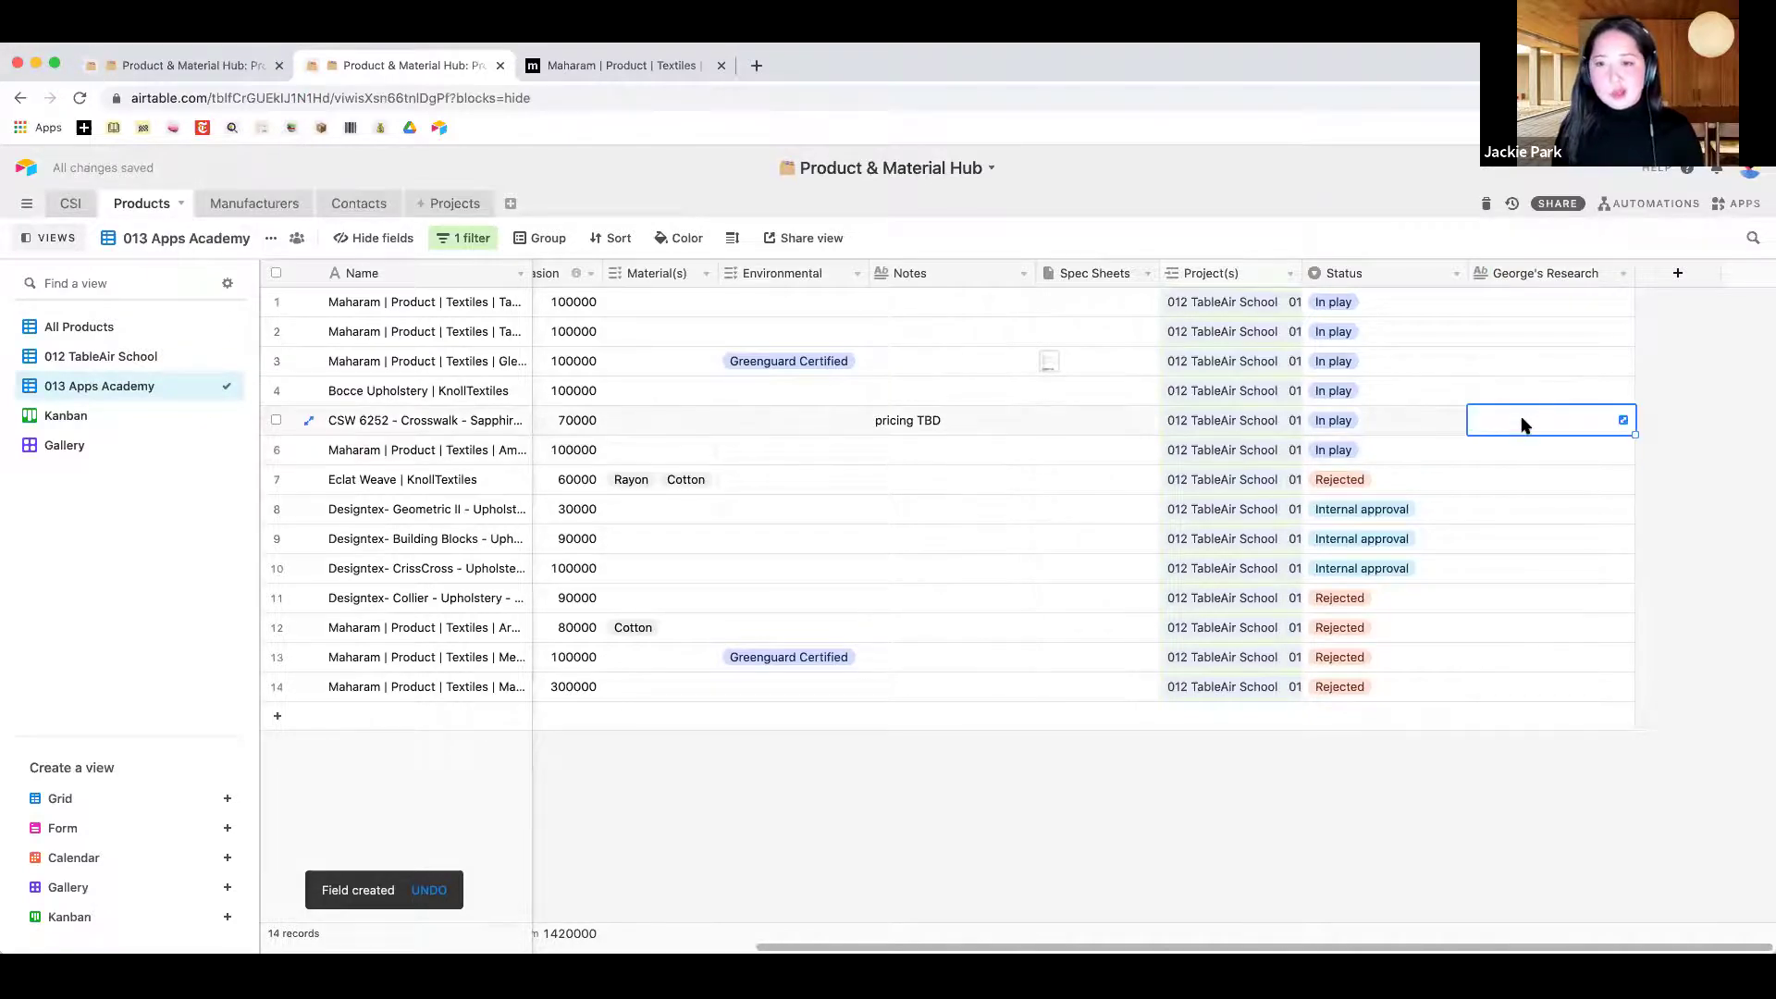
pyautogui.hscroll(-6, 1523, 430)
pyautogui.hscroll(-3, 1523, 444)
pyautogui.hscroll(10, 1522, 458)
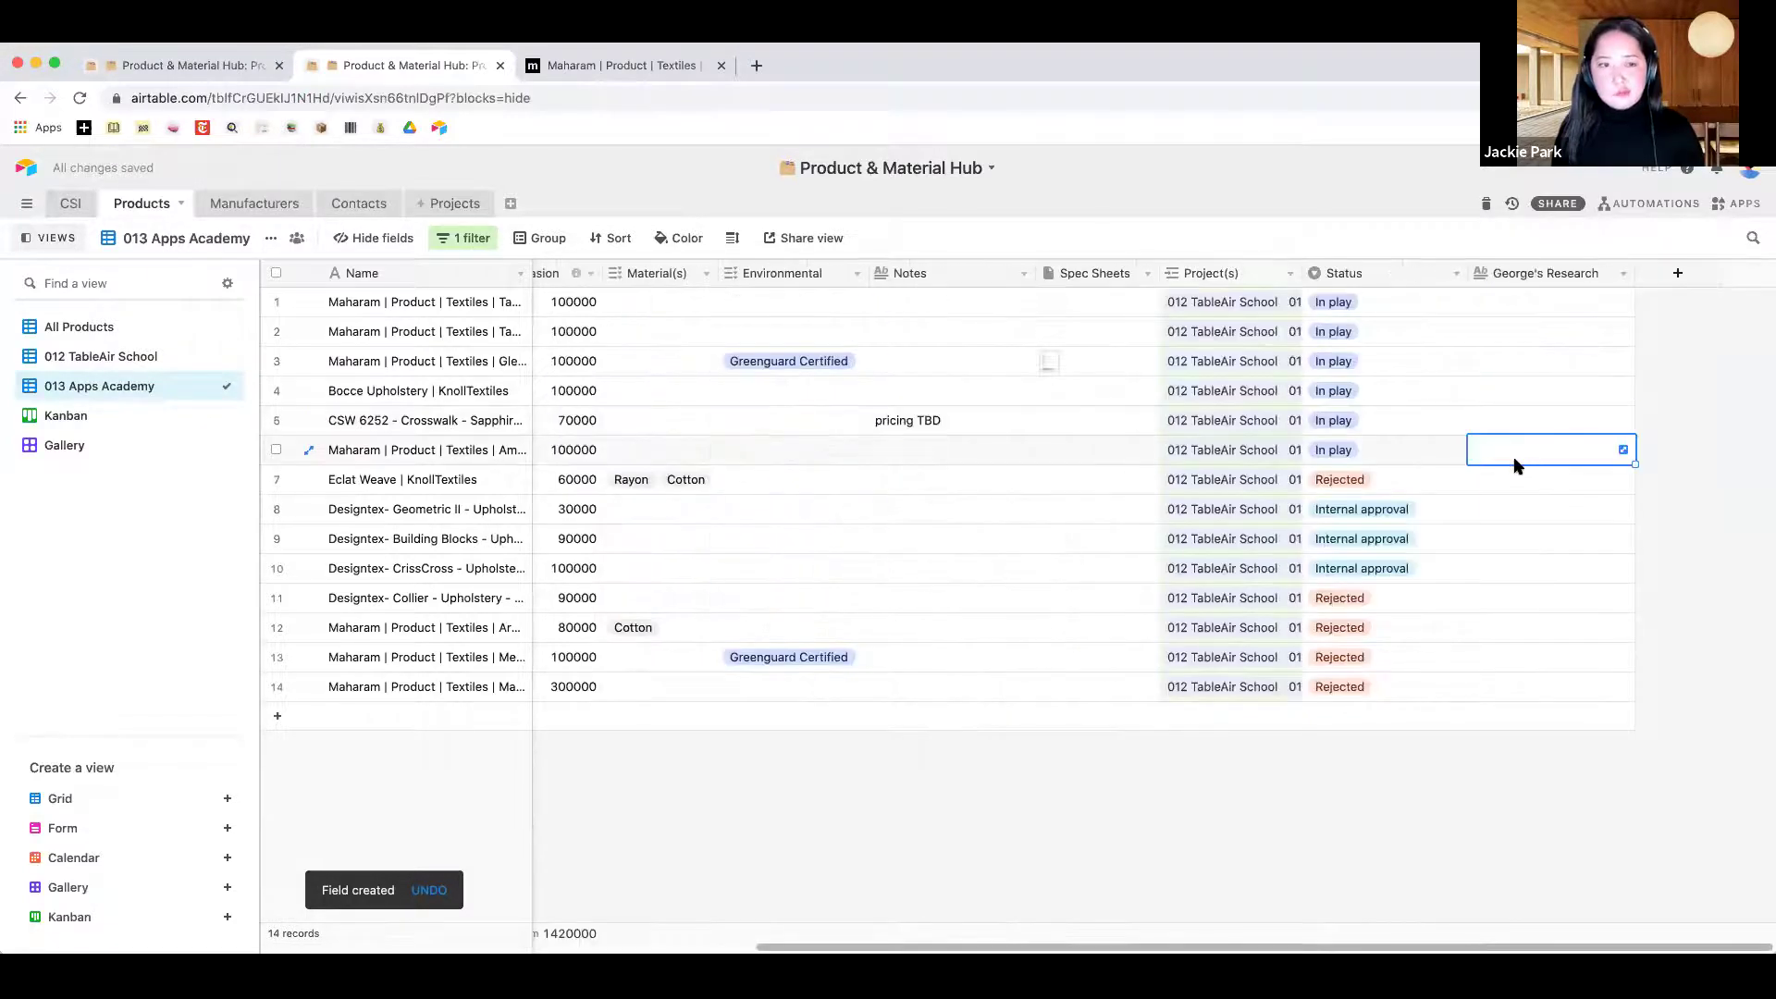
pyautogui.click(959, 416)
pyautogui.click(962, 391)
pyautogui.click(1041, 422)
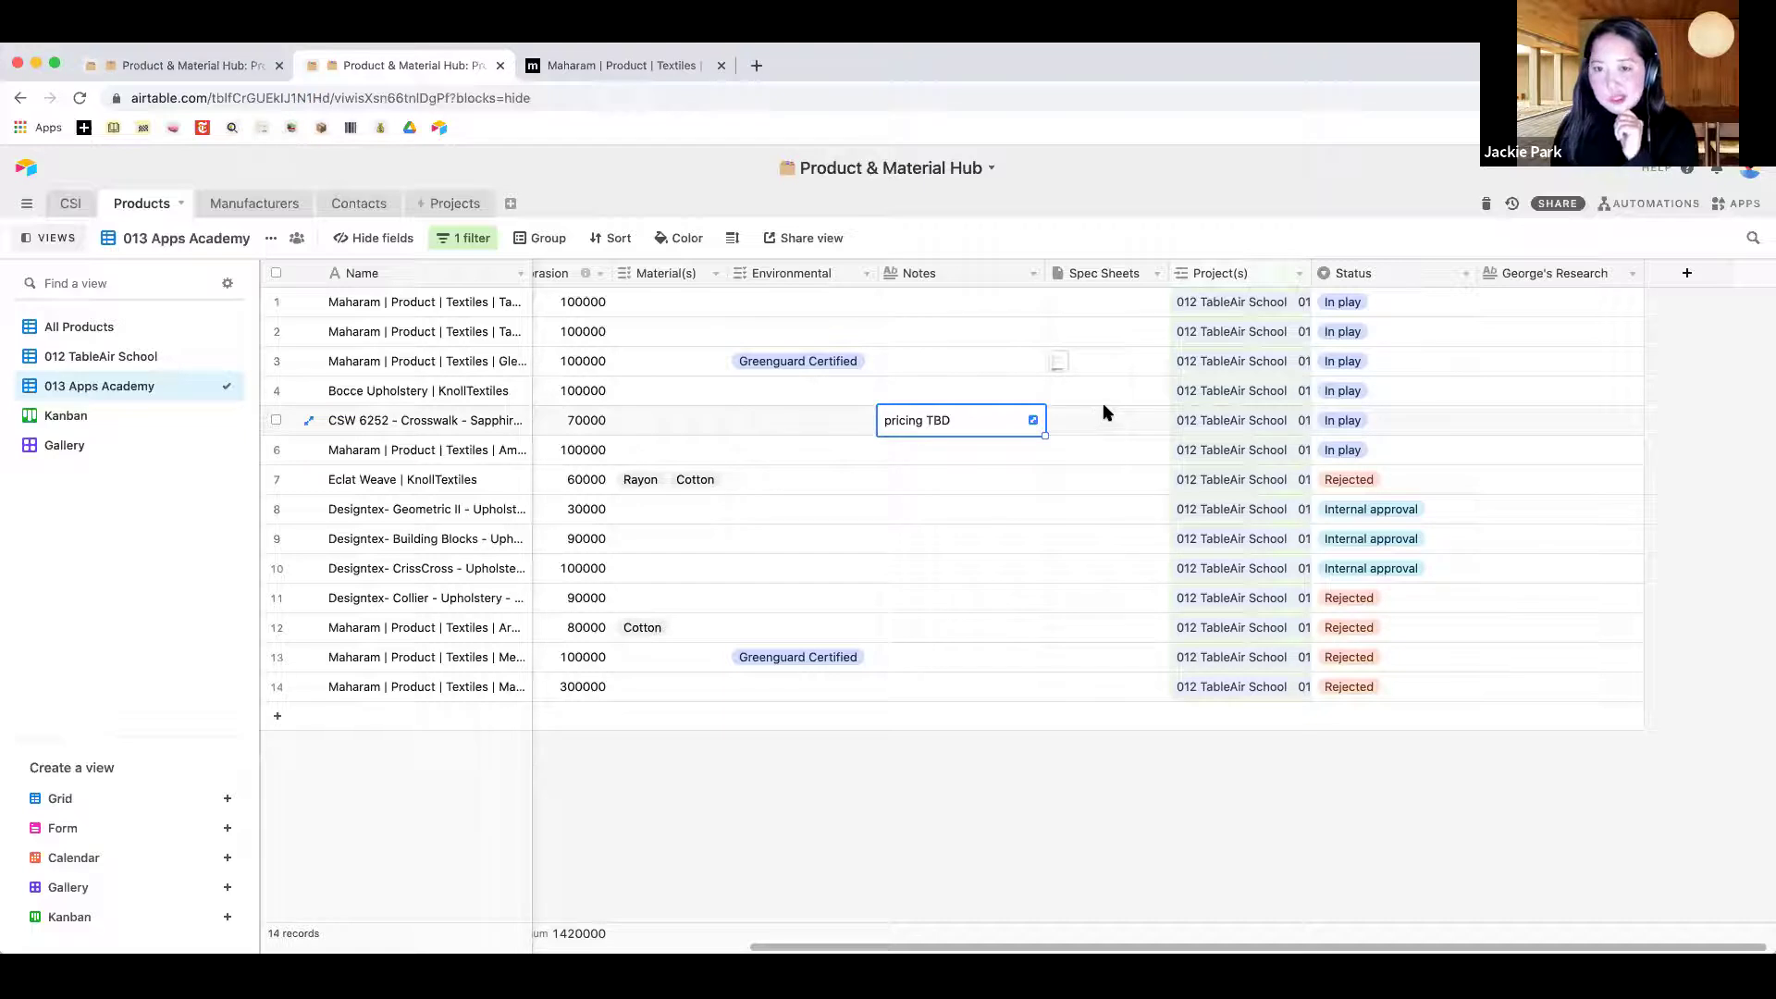
# Find the Page designer app in the Marketplace by searching for "page" and install it in the base
pyautogui.click(1747, 206)
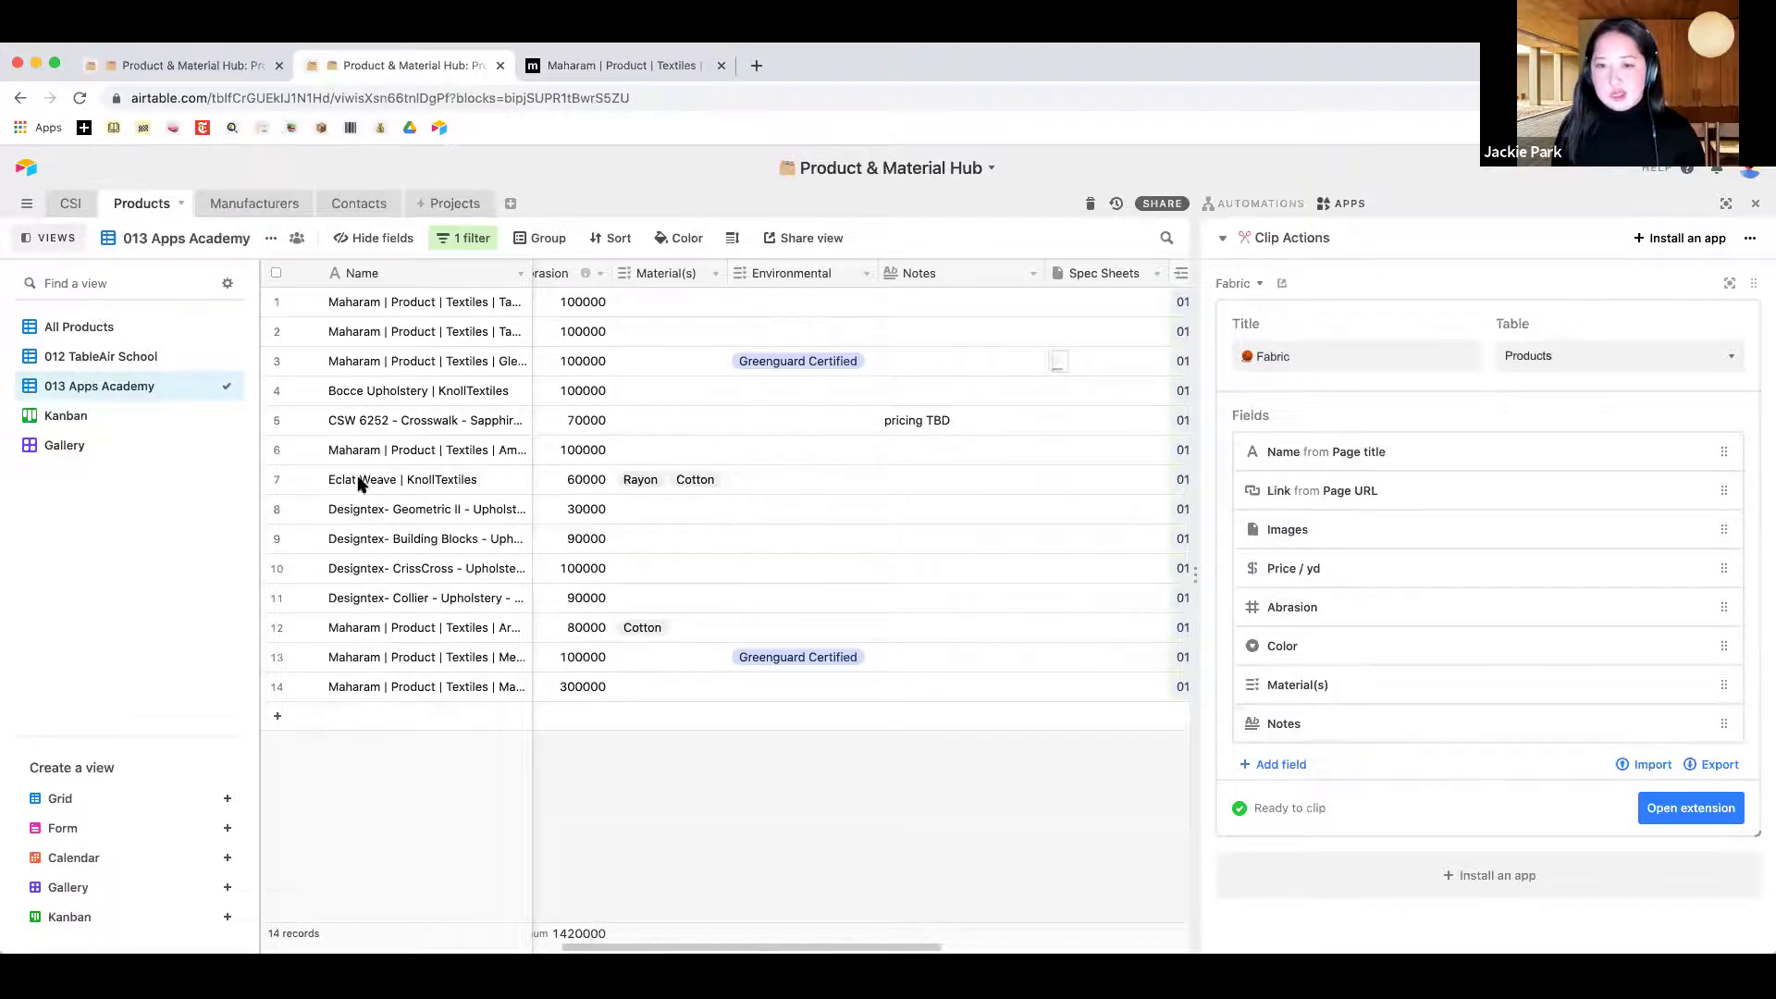
pyautogui.click(1682, 240)
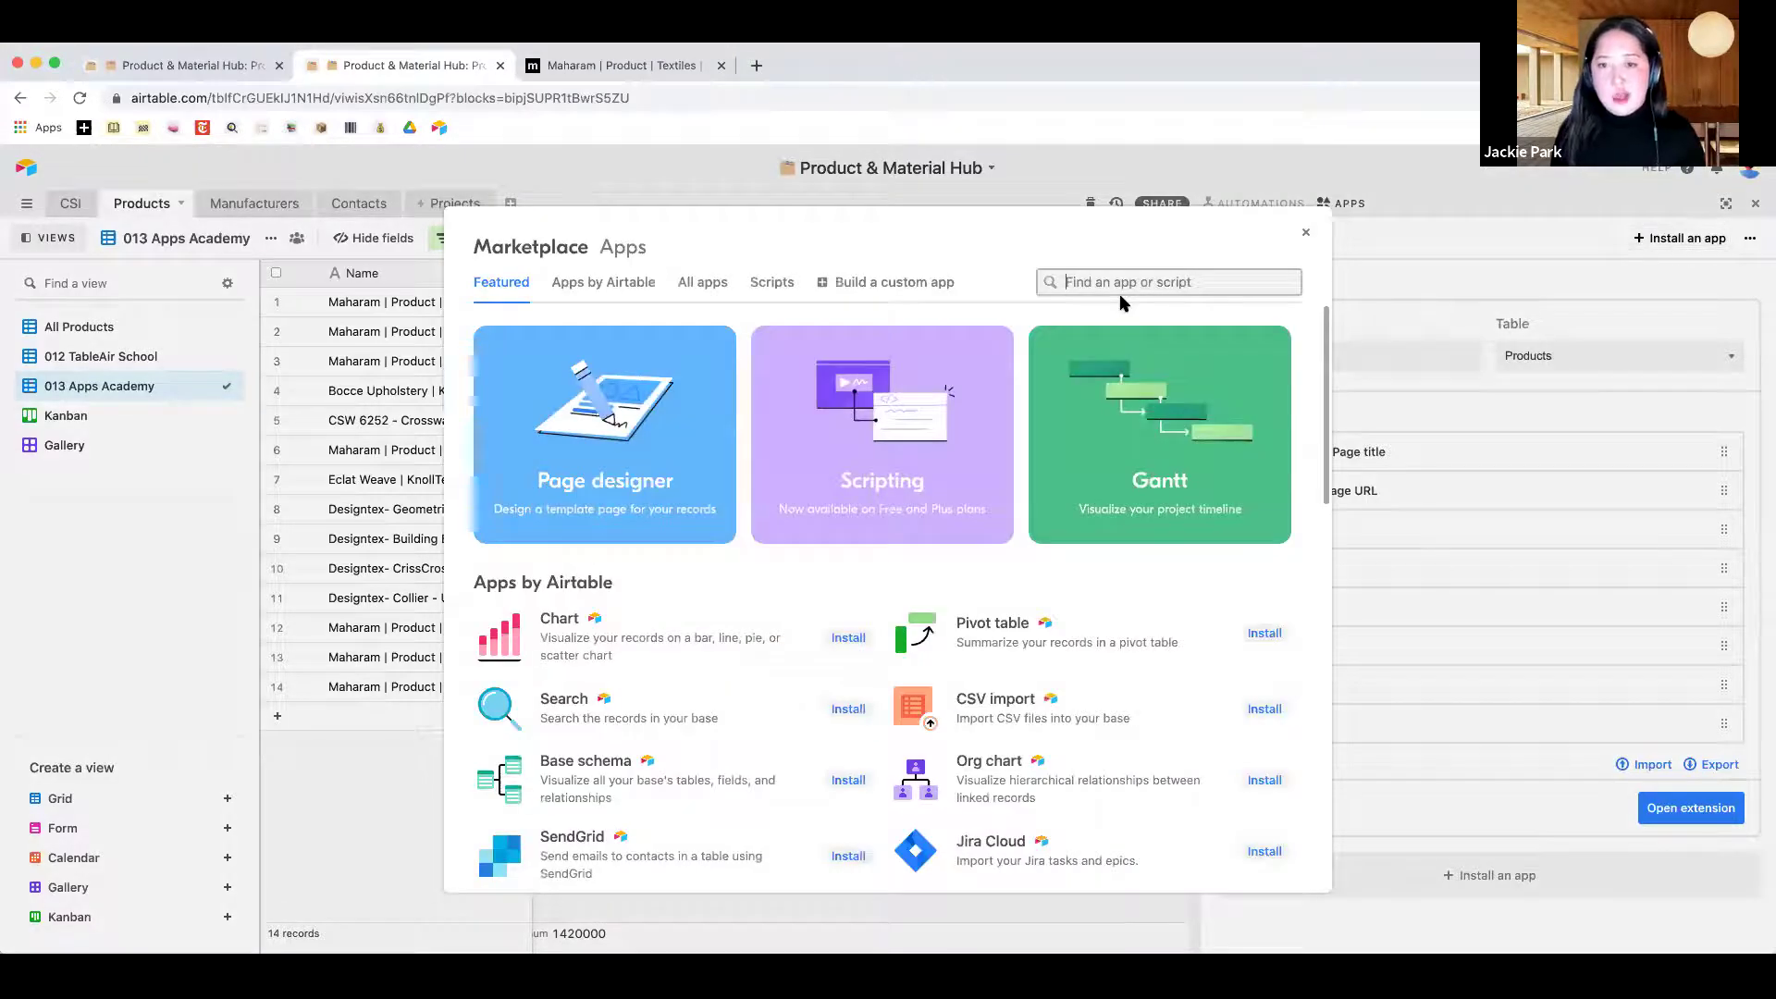
pyautogui.click(1120, 288)
pyautogui.write('page')
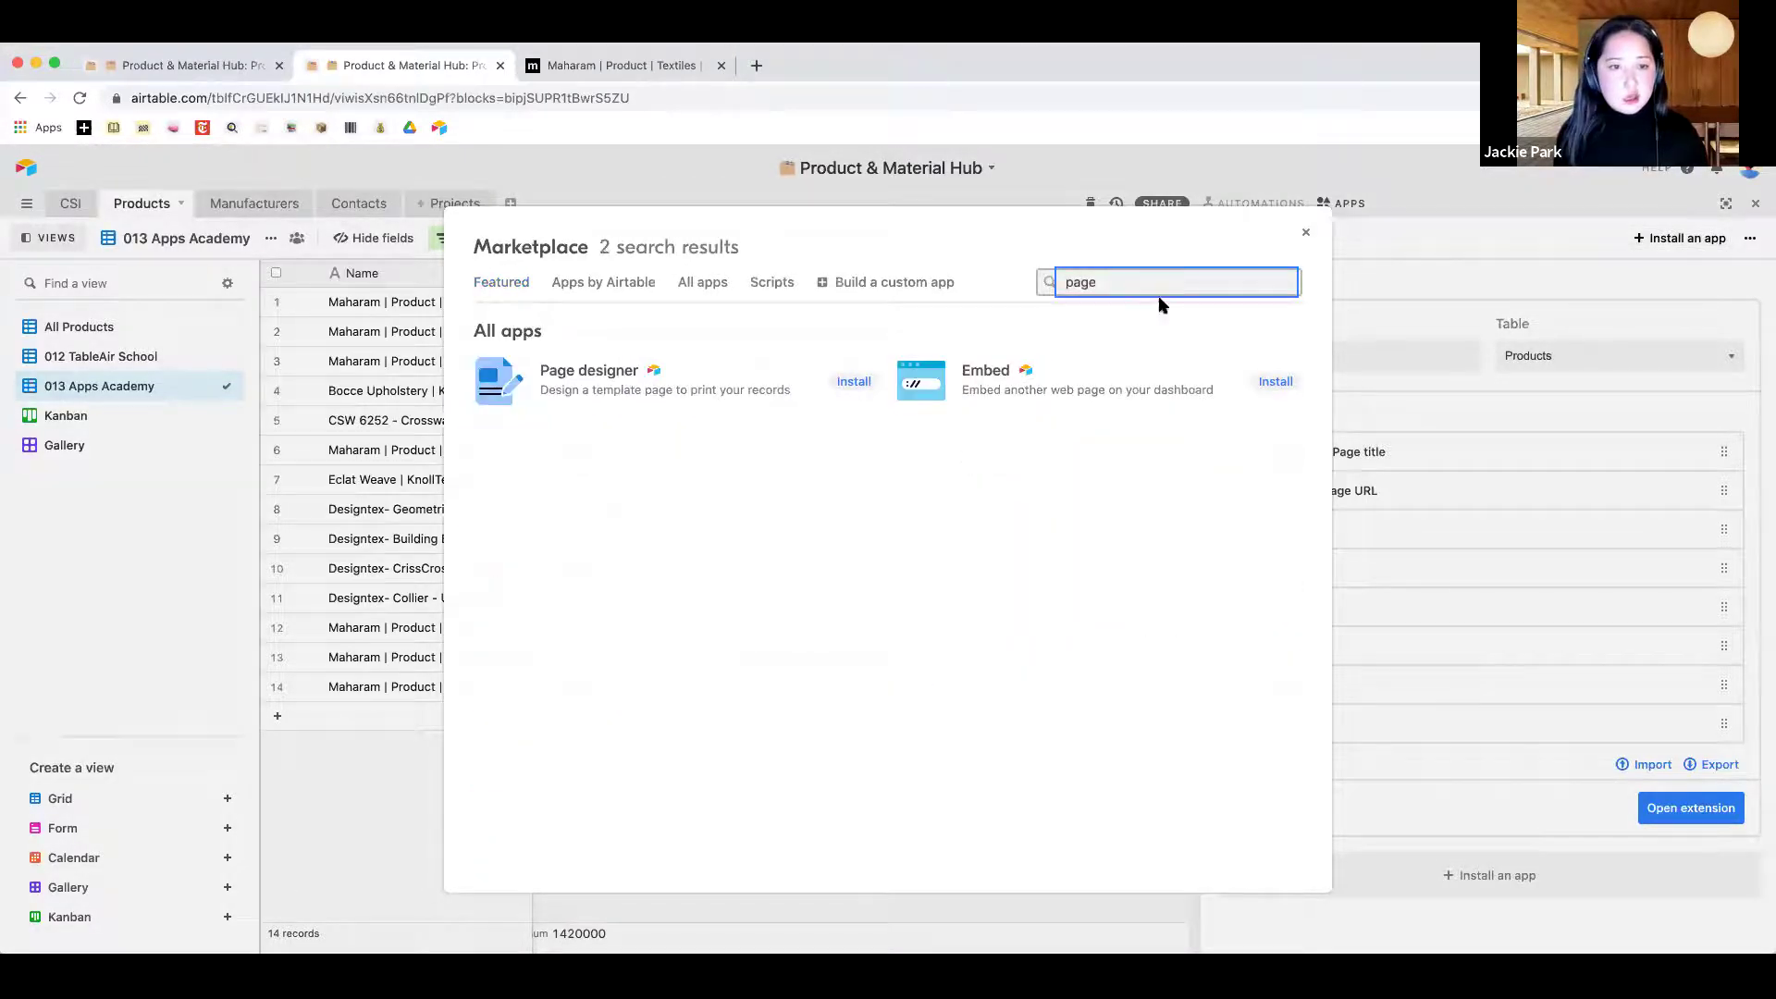
pyautogui.click(616, 370)
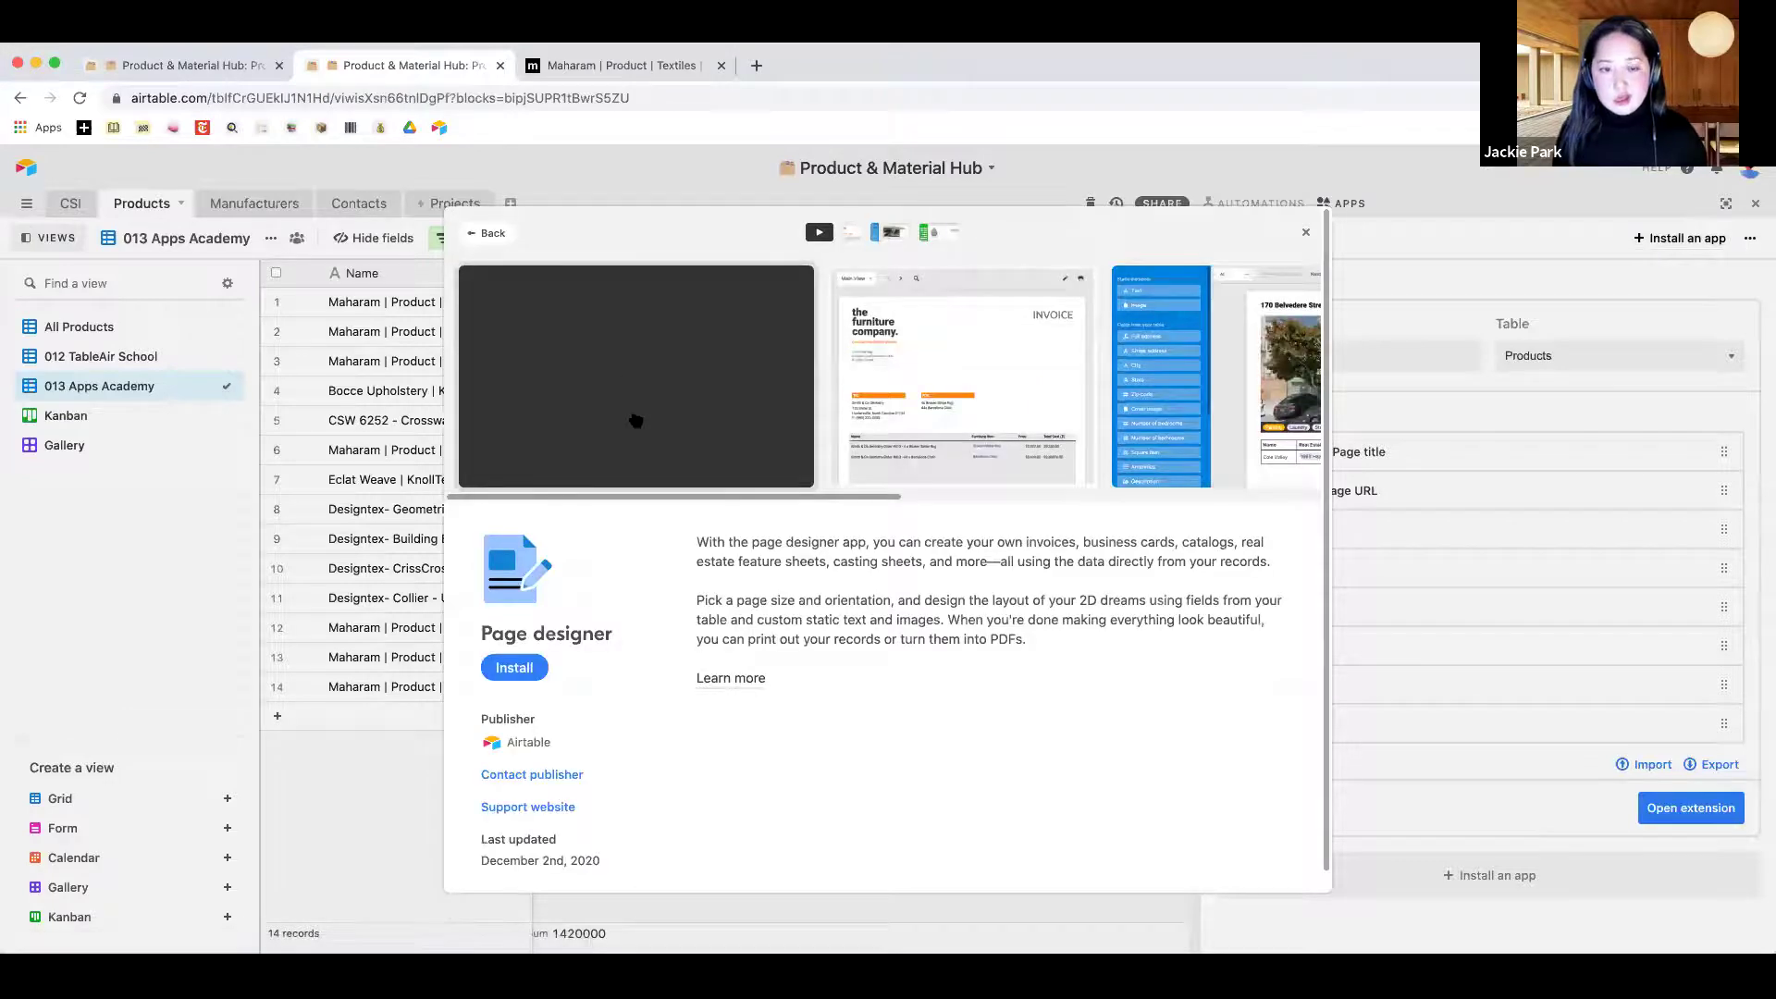
pyautogui.rightClick(522, 678)
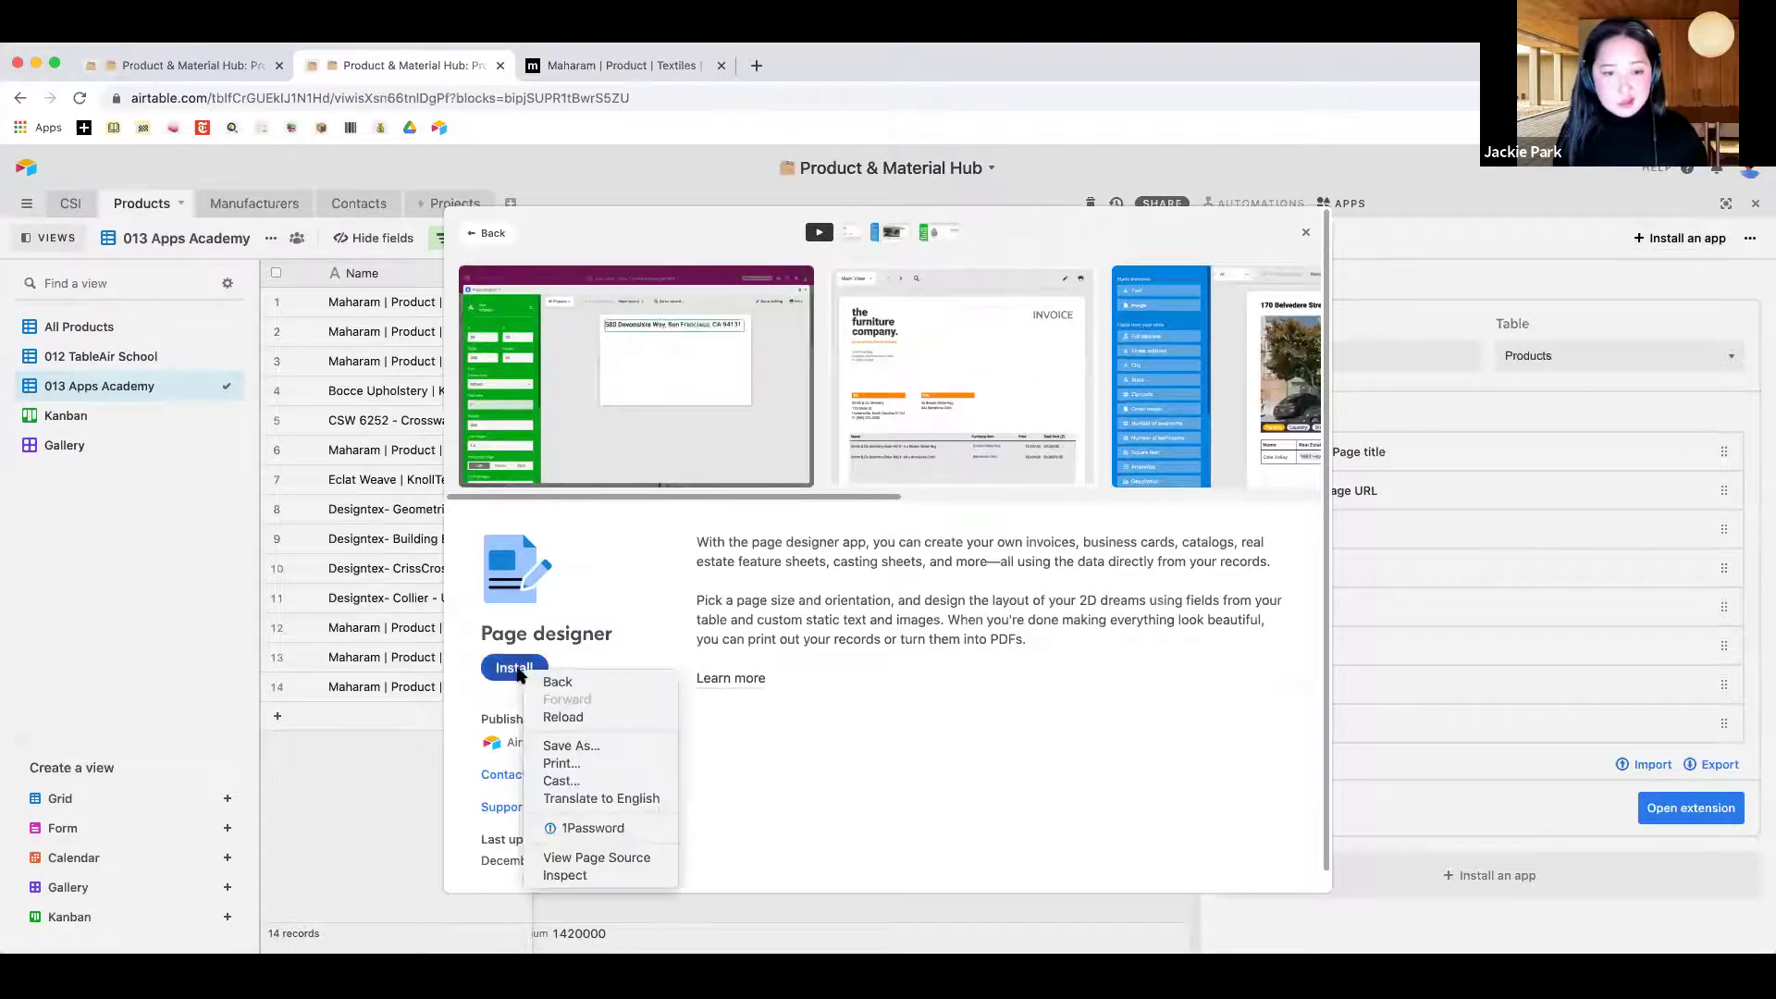
pyautogui.press('Escape')
pyautogui.click(524, 664)
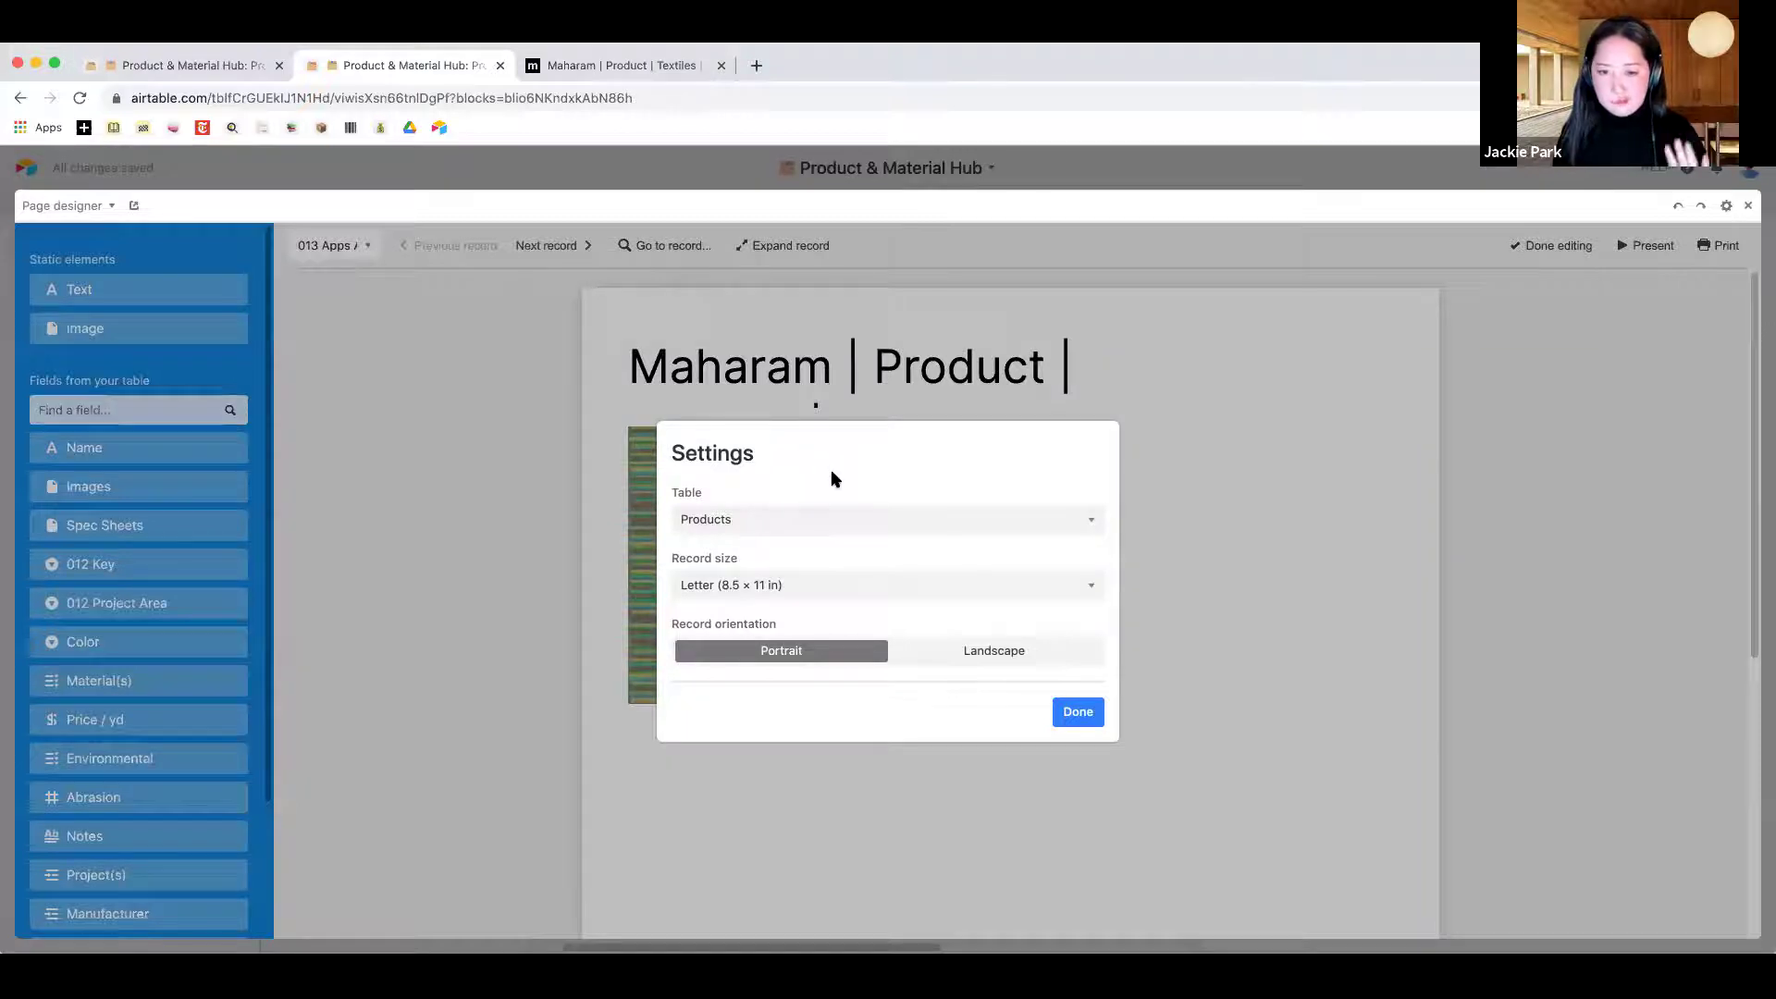
# Choose the Letter (8.5 × 11 in) record size for the Products page design and finish the settings
pyautogui.click(812, 583)
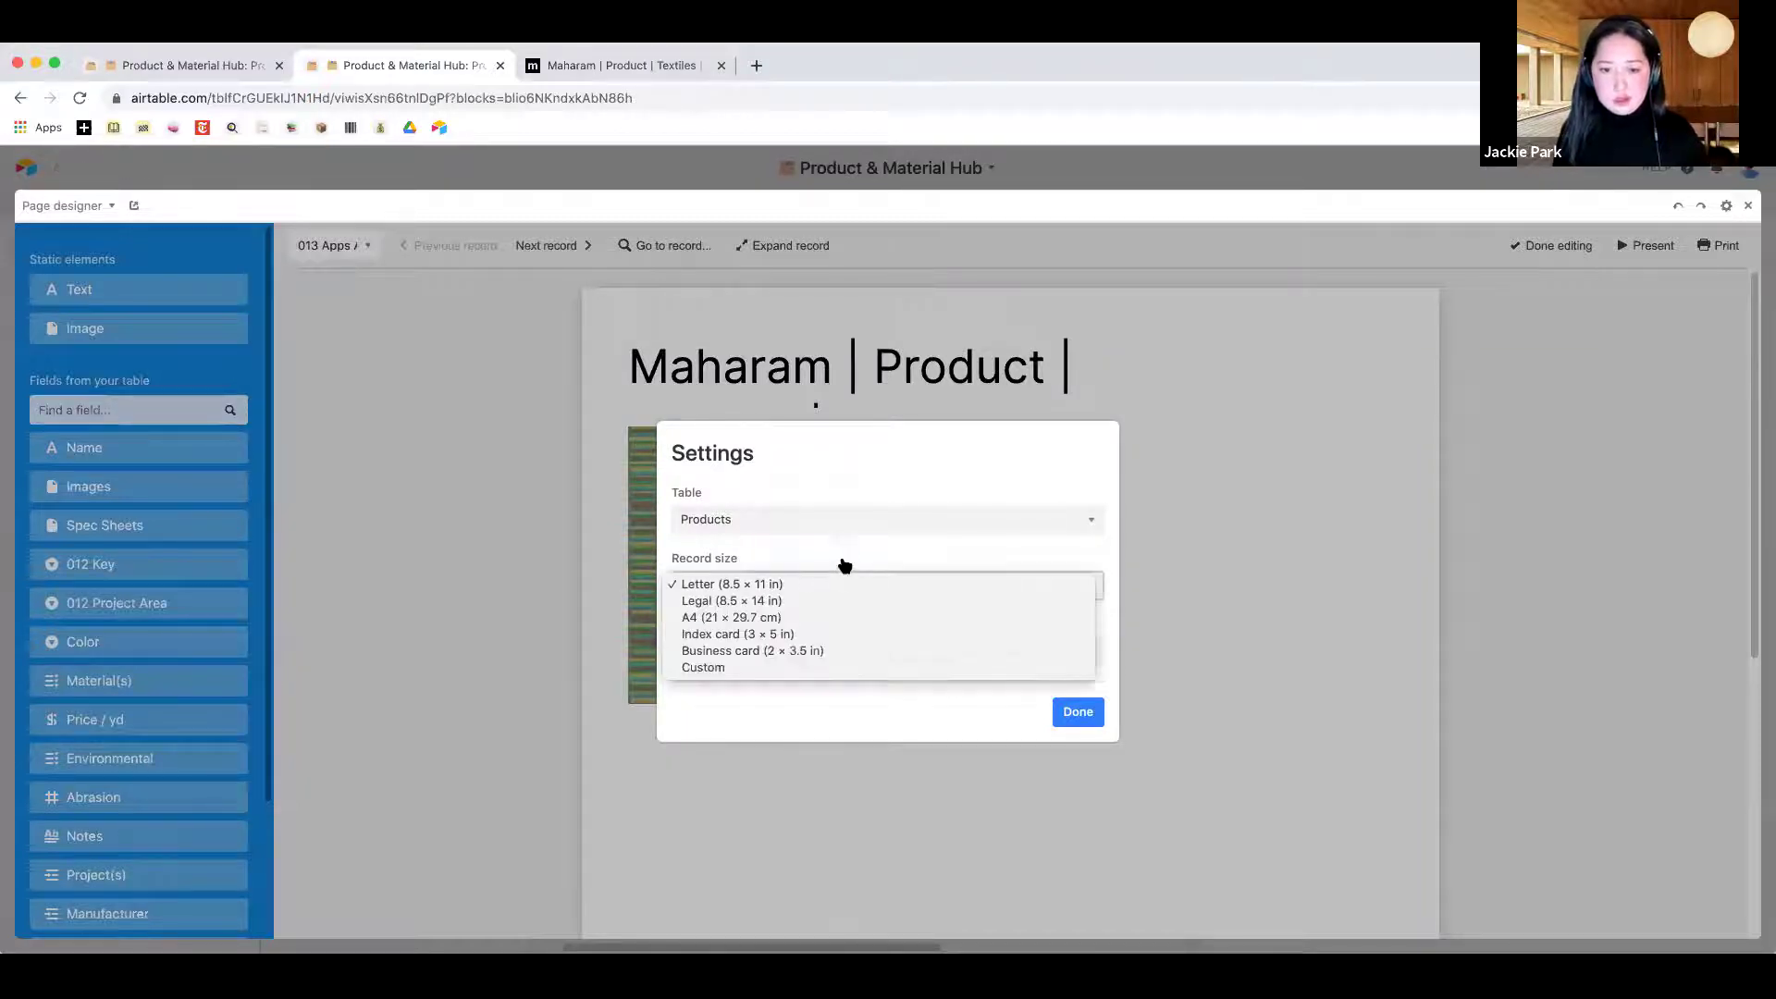
pyautogui.click(846, 584)
pyautogui.click(1076, 713)
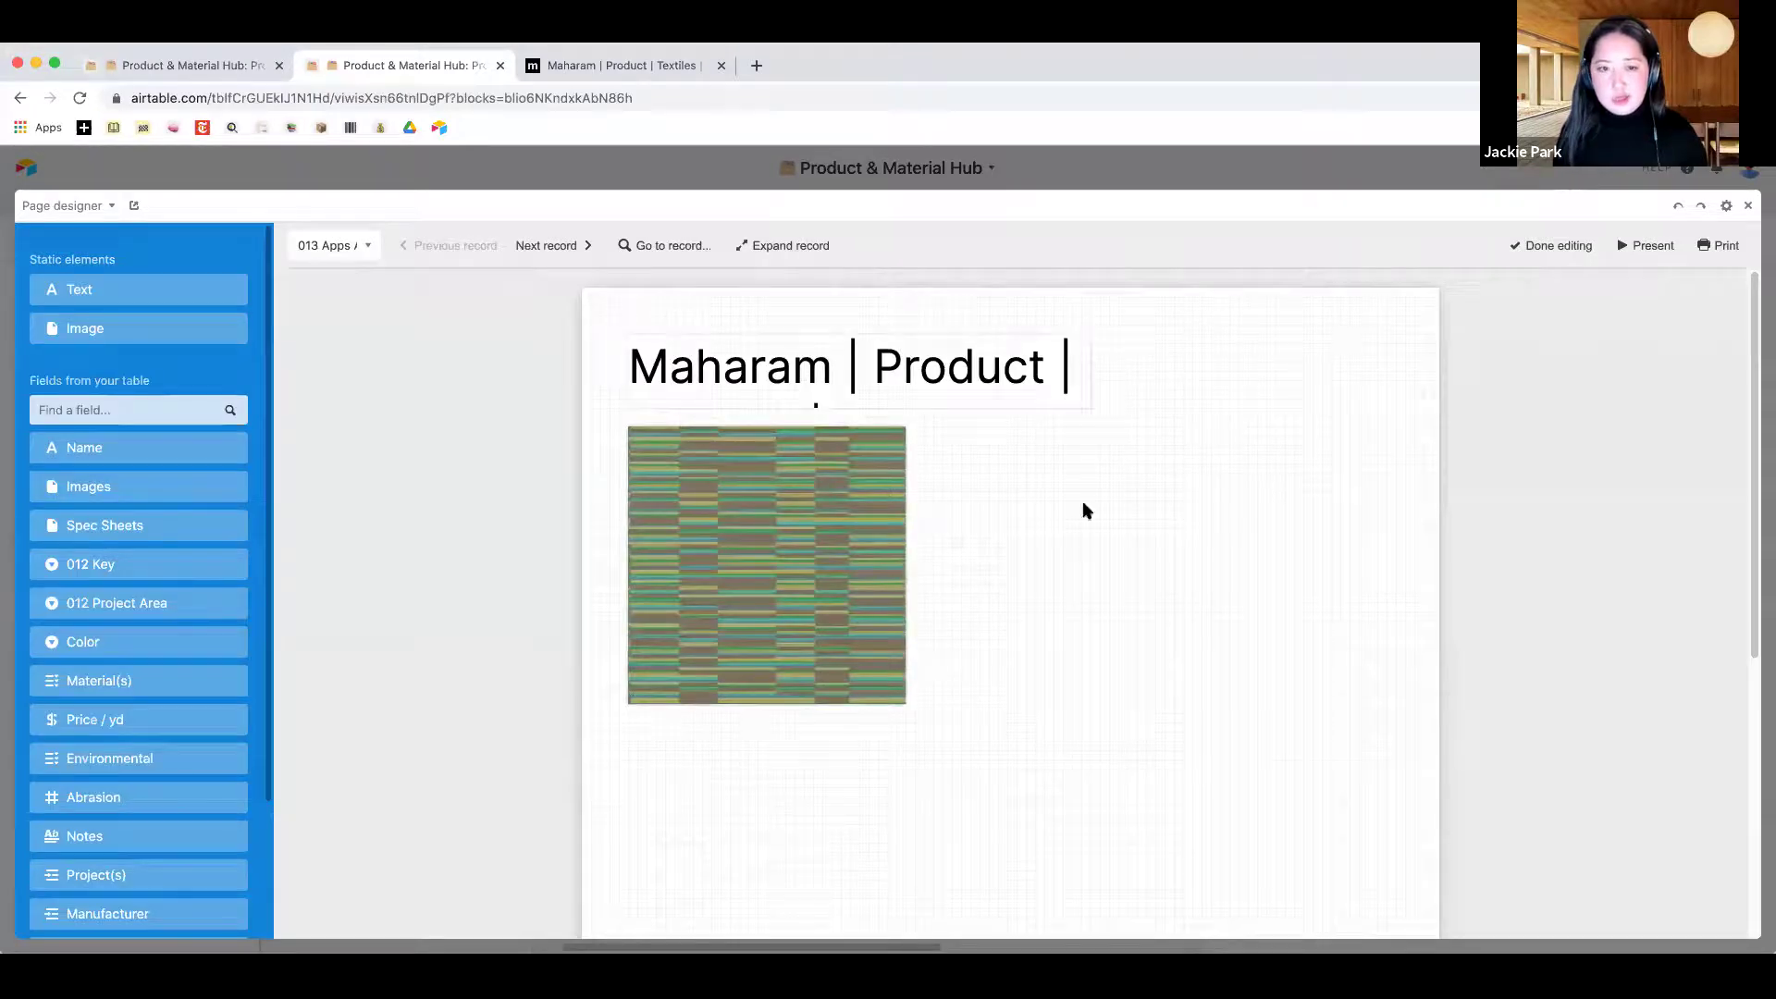
# Widen the Name element on the page design so it spans nearly the full width of the page
pyautogui.scroll(-2, 120, 491)
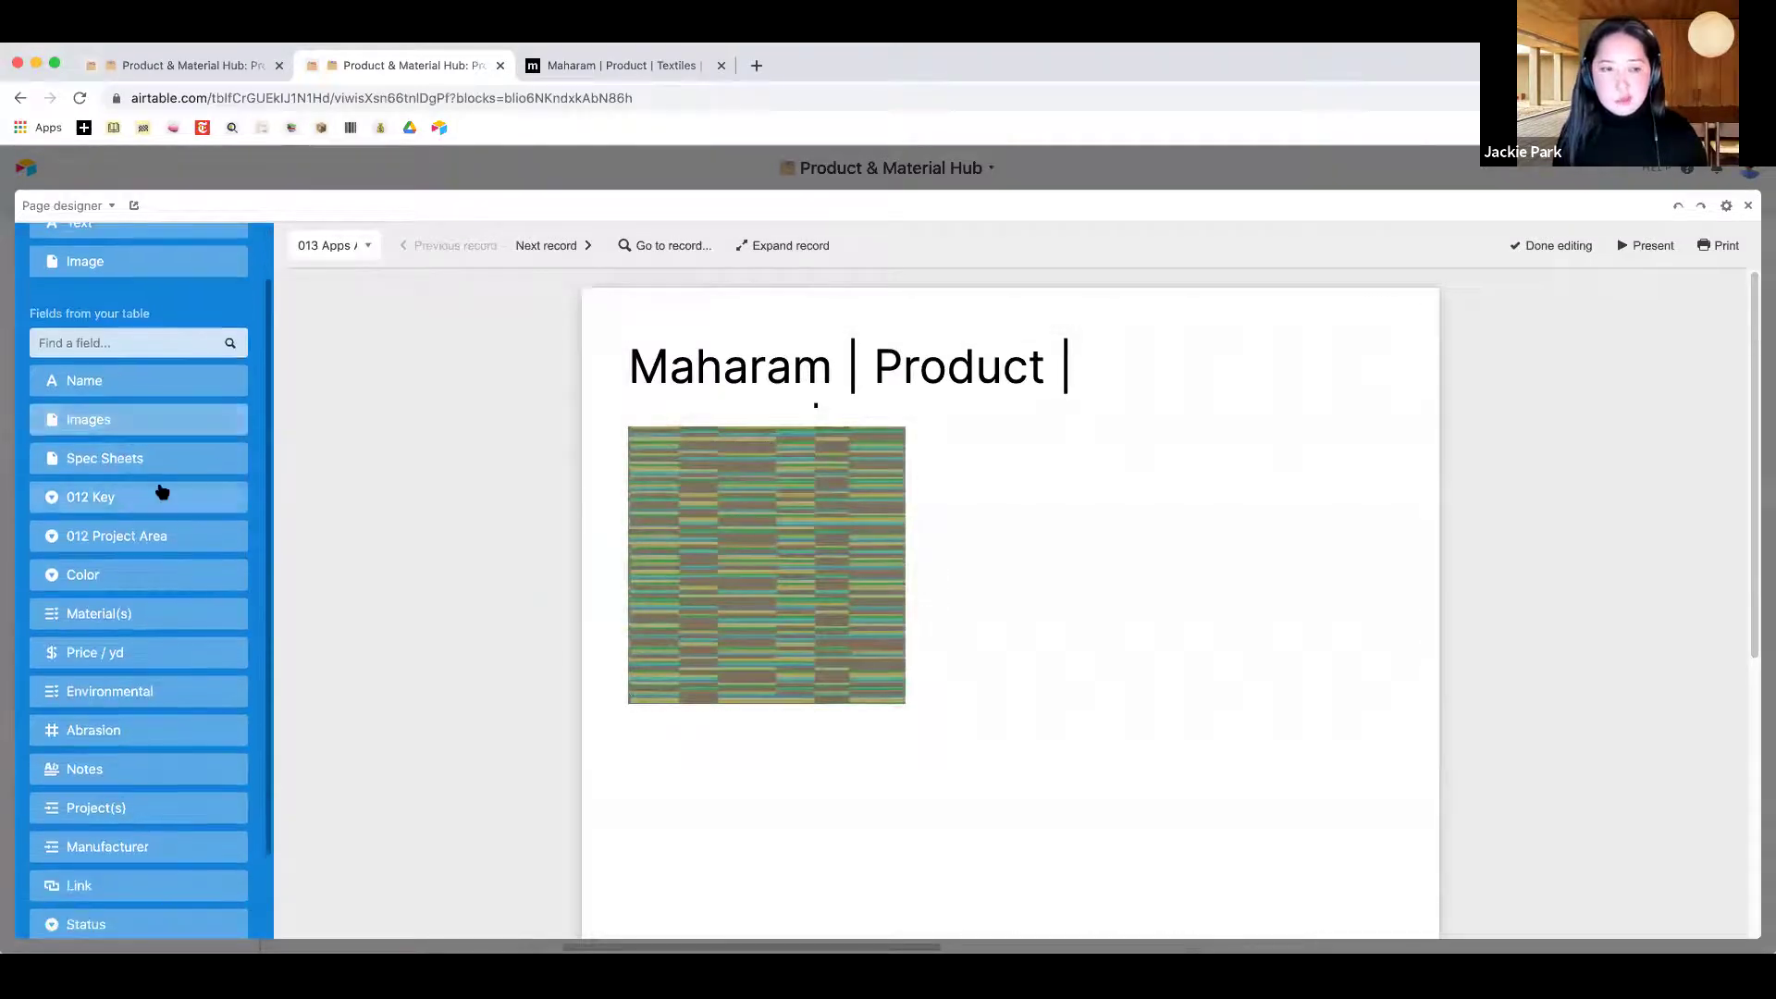
pyautogui.scroll(1, 161, 494)
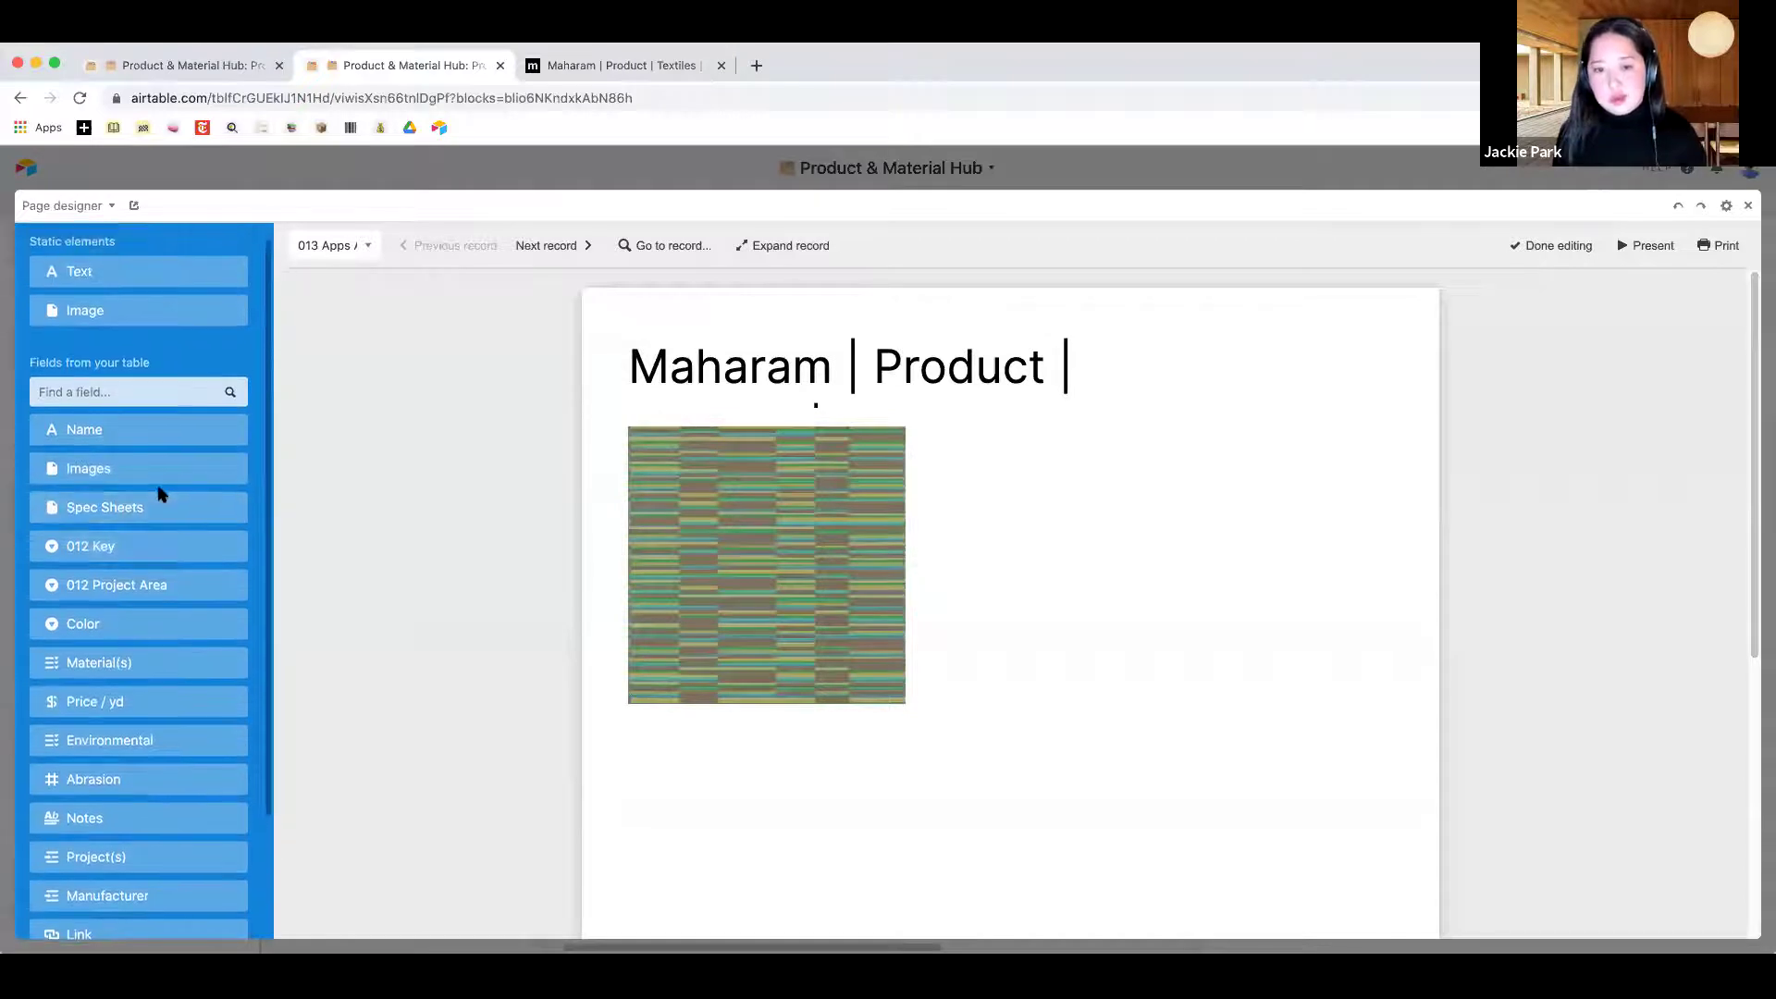
pyautogui.click(721, 372)
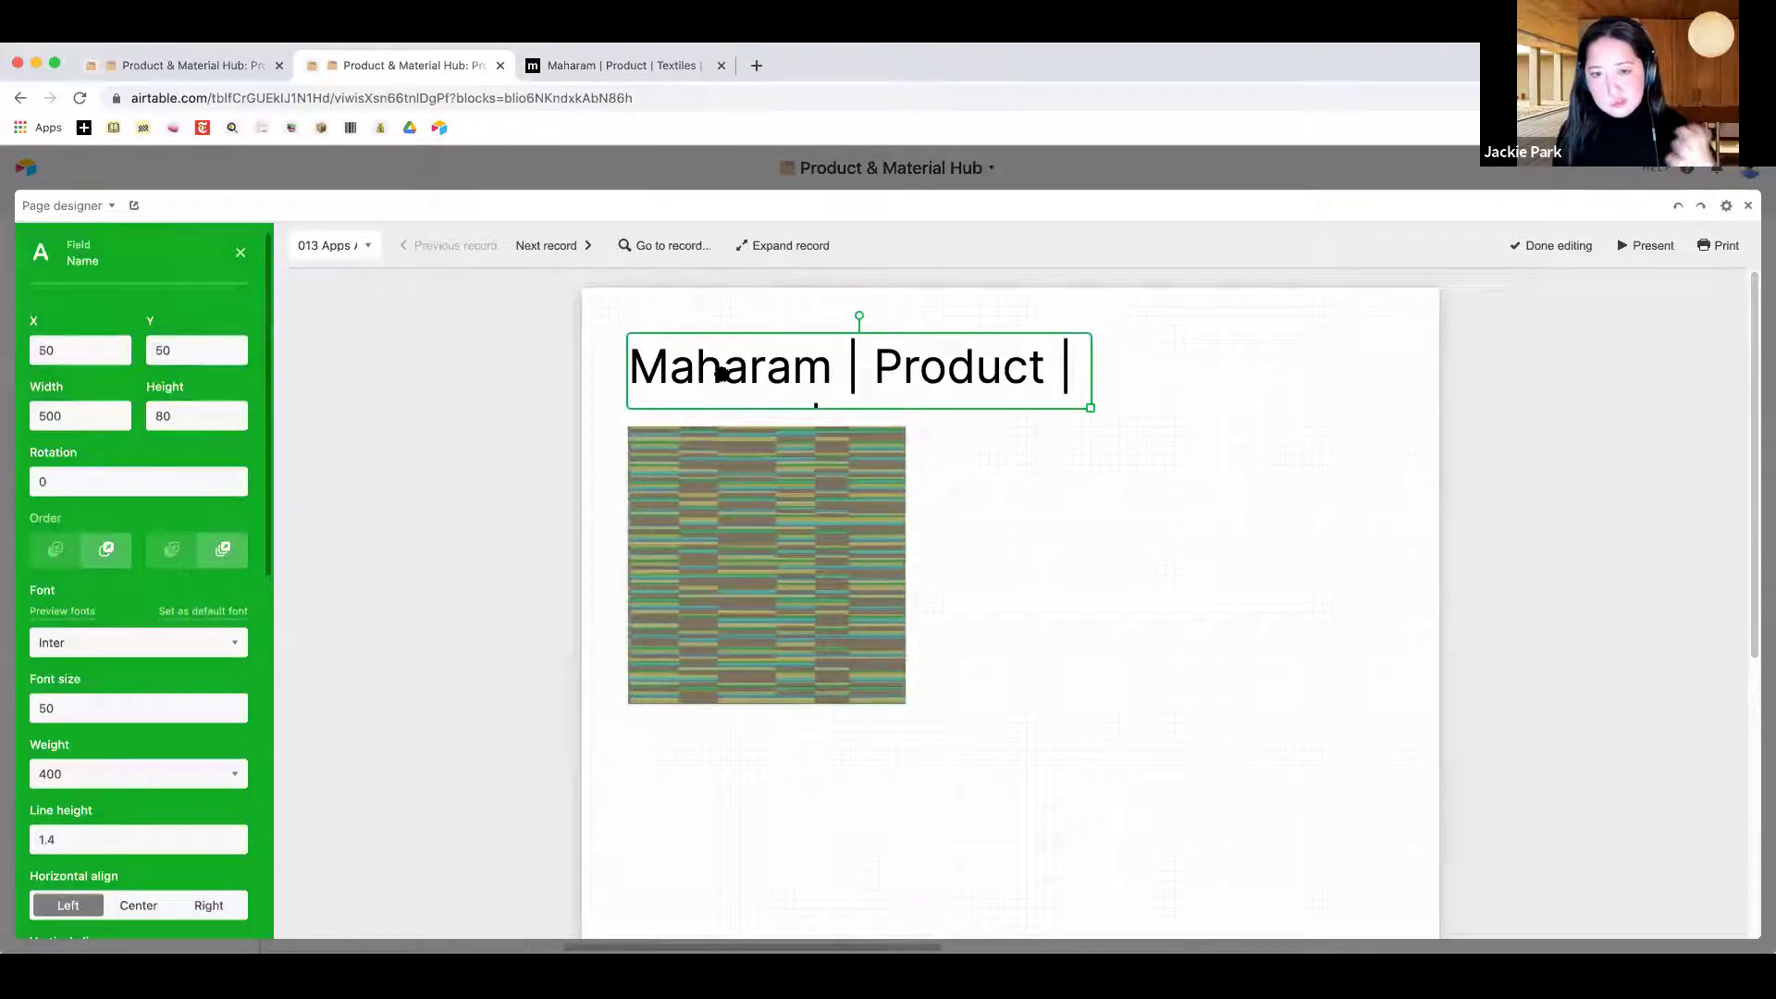
pyautogui.moveTo(1093, 409); pyautogui.dragTo(1404, 413)
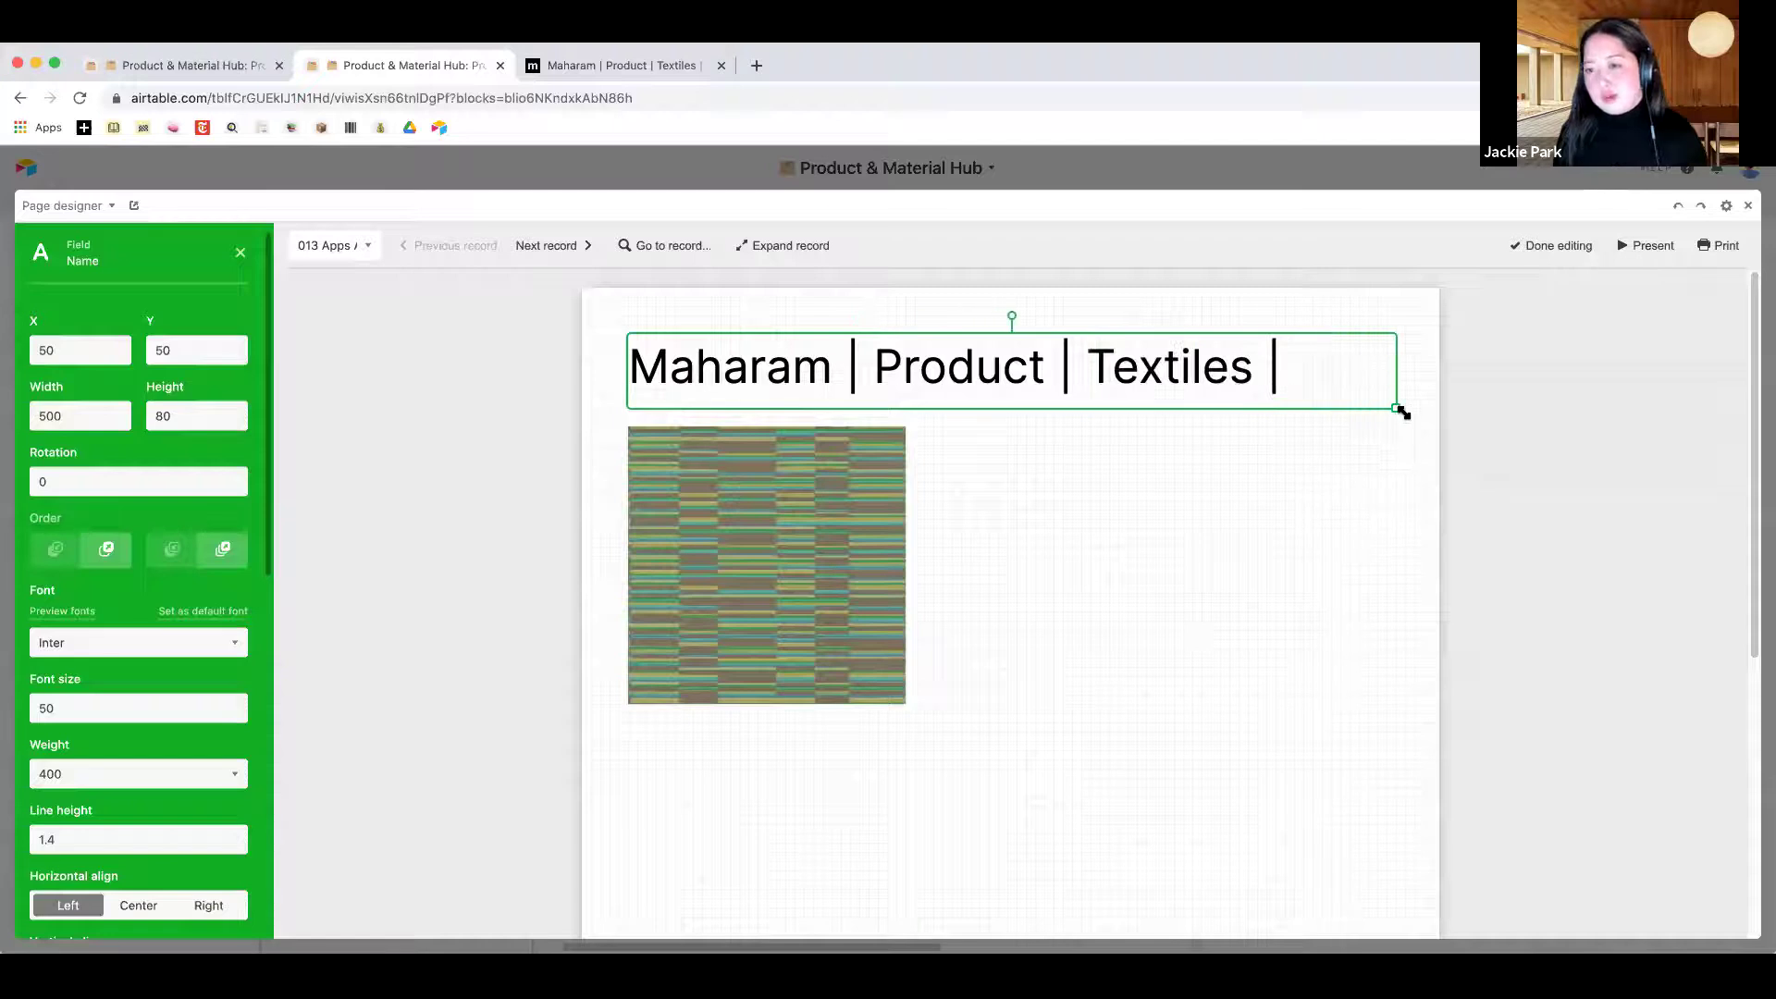
pyautogui.click(1033, 563)
# Examine the display settings of the Images element and the table fields available for the page design
pyautogui.click(713, 369)
pyautogui.click(718, 543)
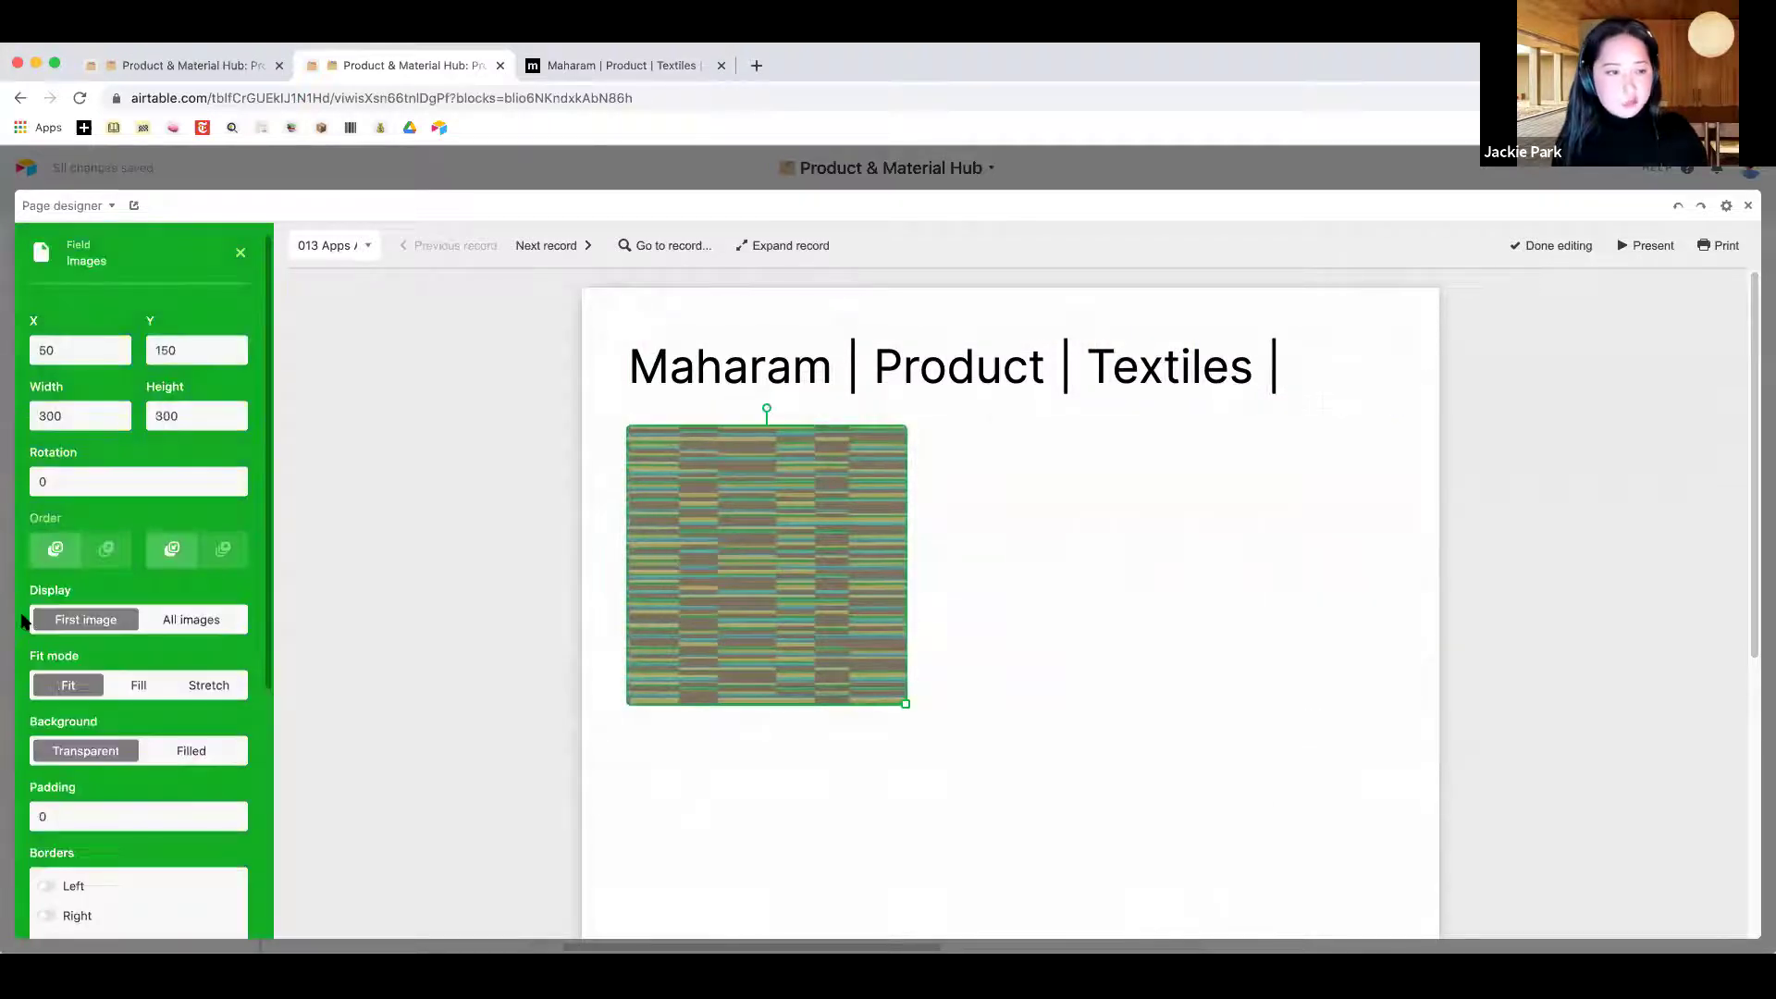
pyautogui.click(361, 589)
pyautogui.scroll(-1, 139, 592)
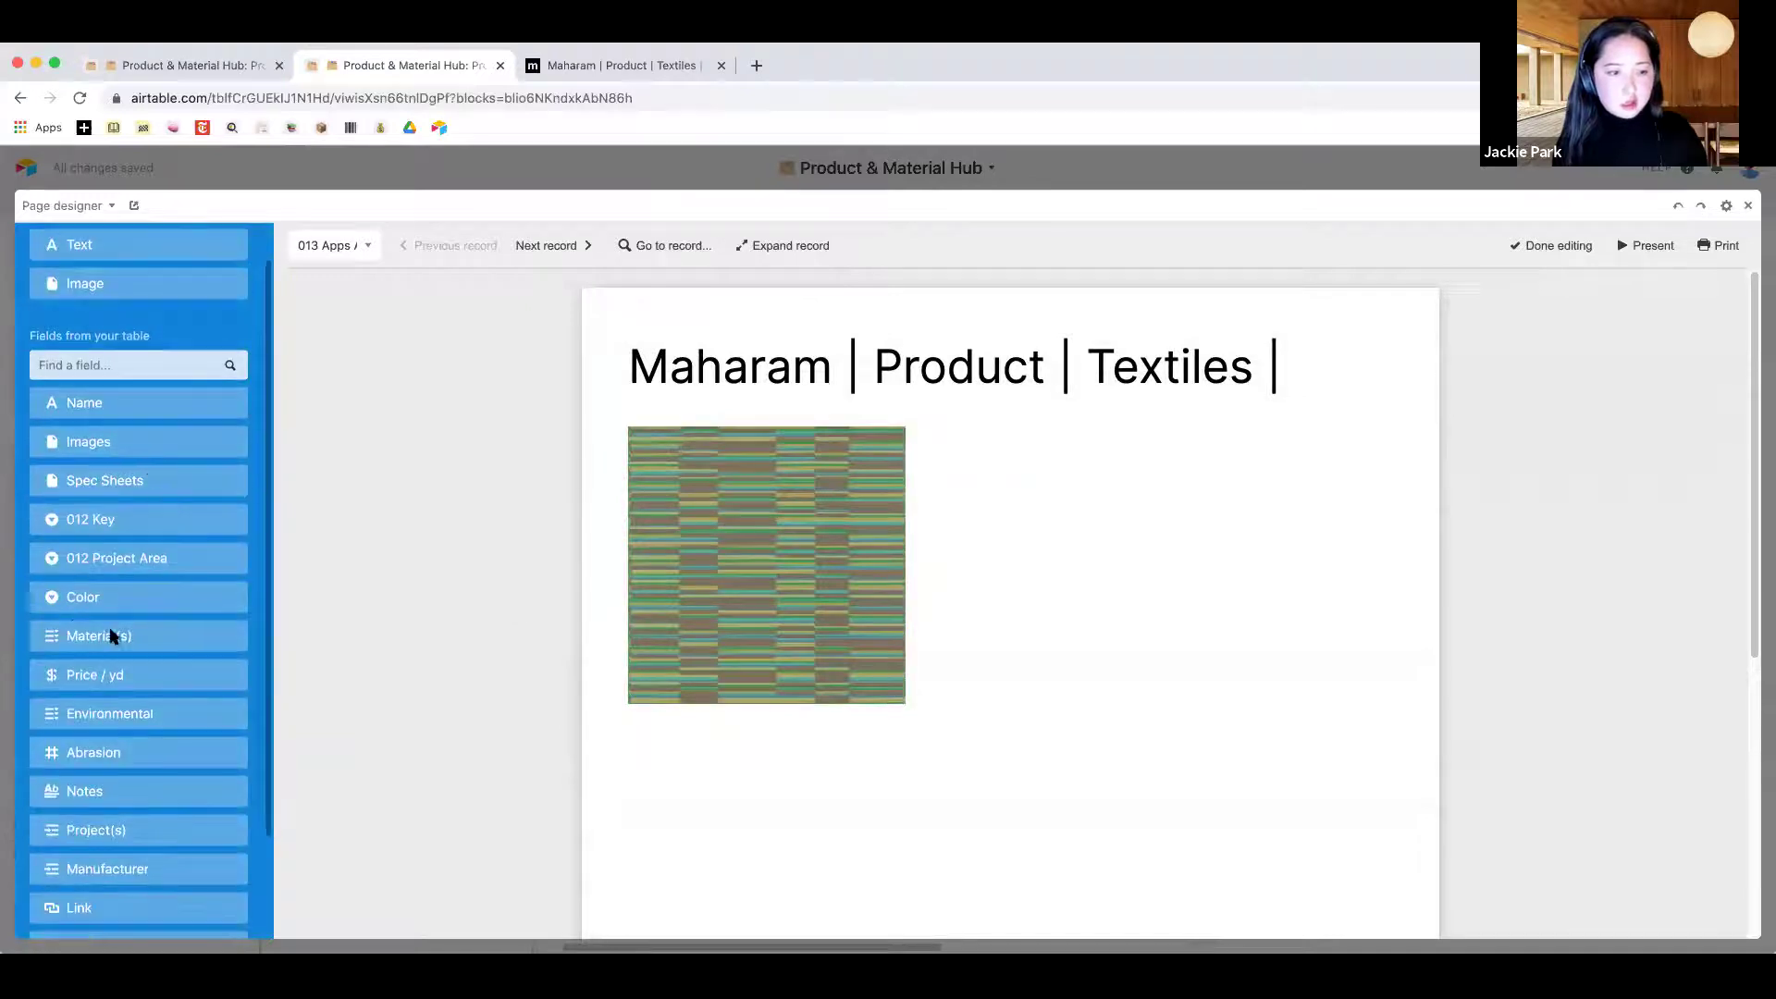
pyautogui.click(157, 633)
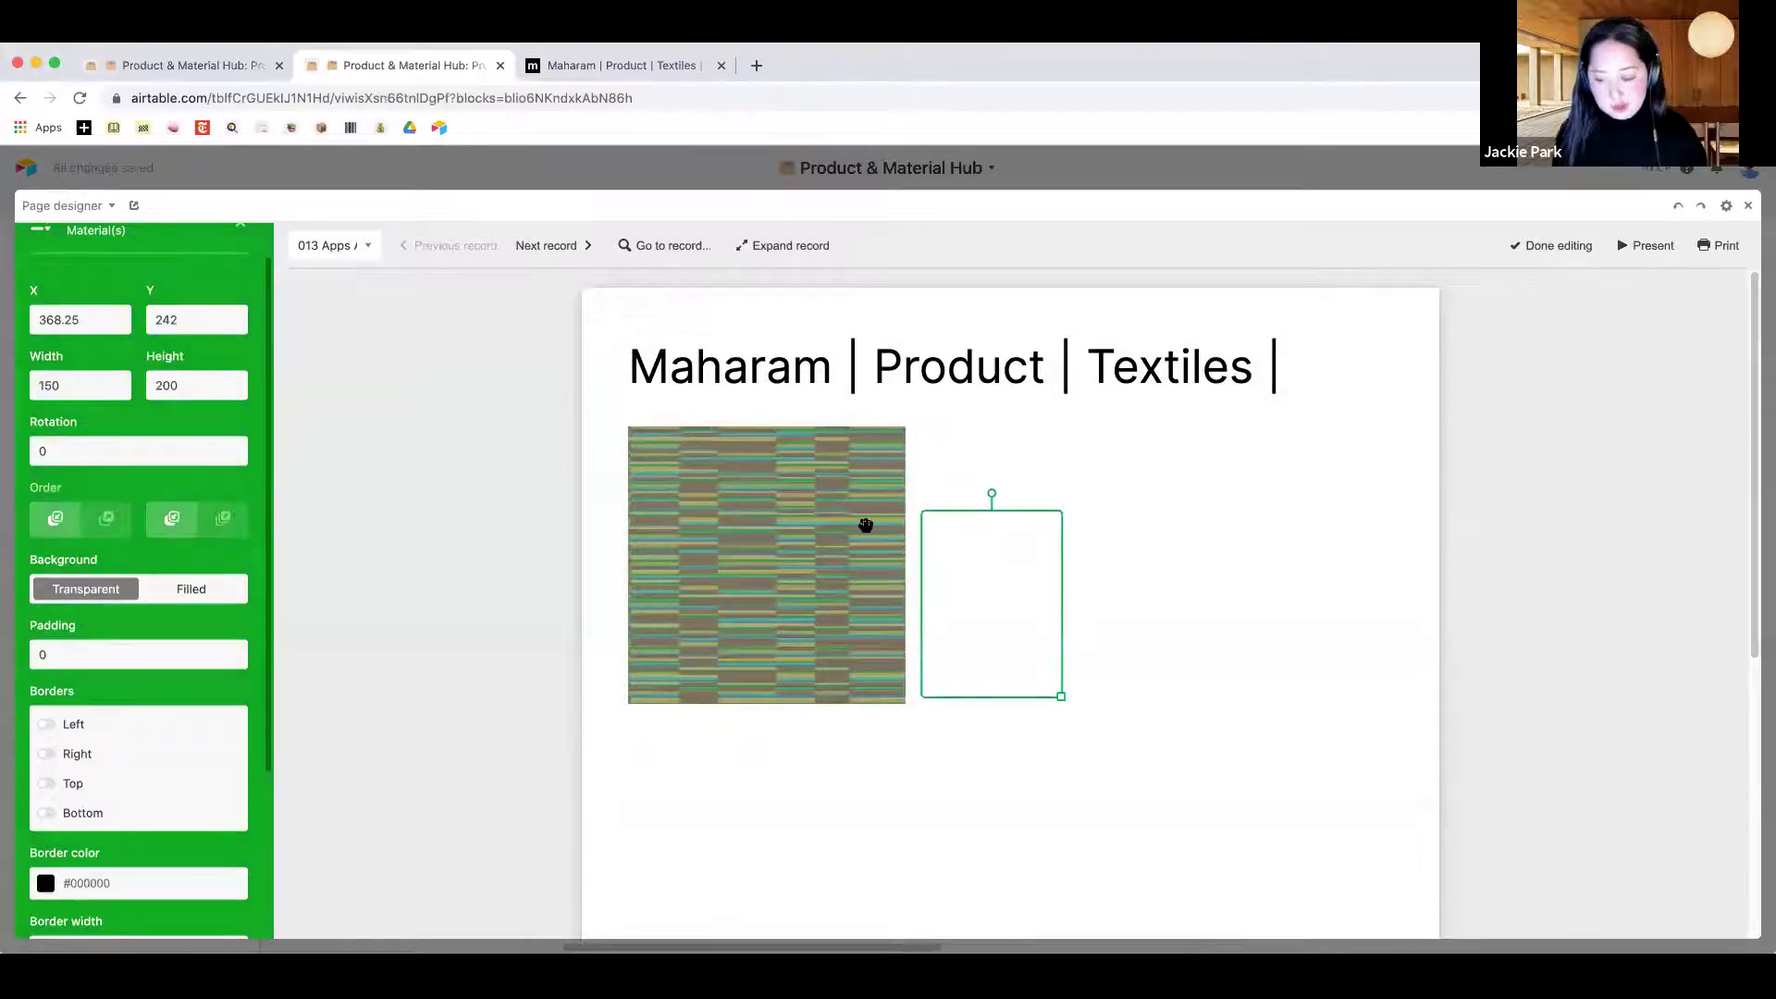
pyautogui.press('Escape')
pyautogui.click(999, 635)
pyautogui.press('Delete')
# Add the Price / yd and Abrasion fields to the page design, stacked one above the other beside the product image
pyautogui.click(111, 674)
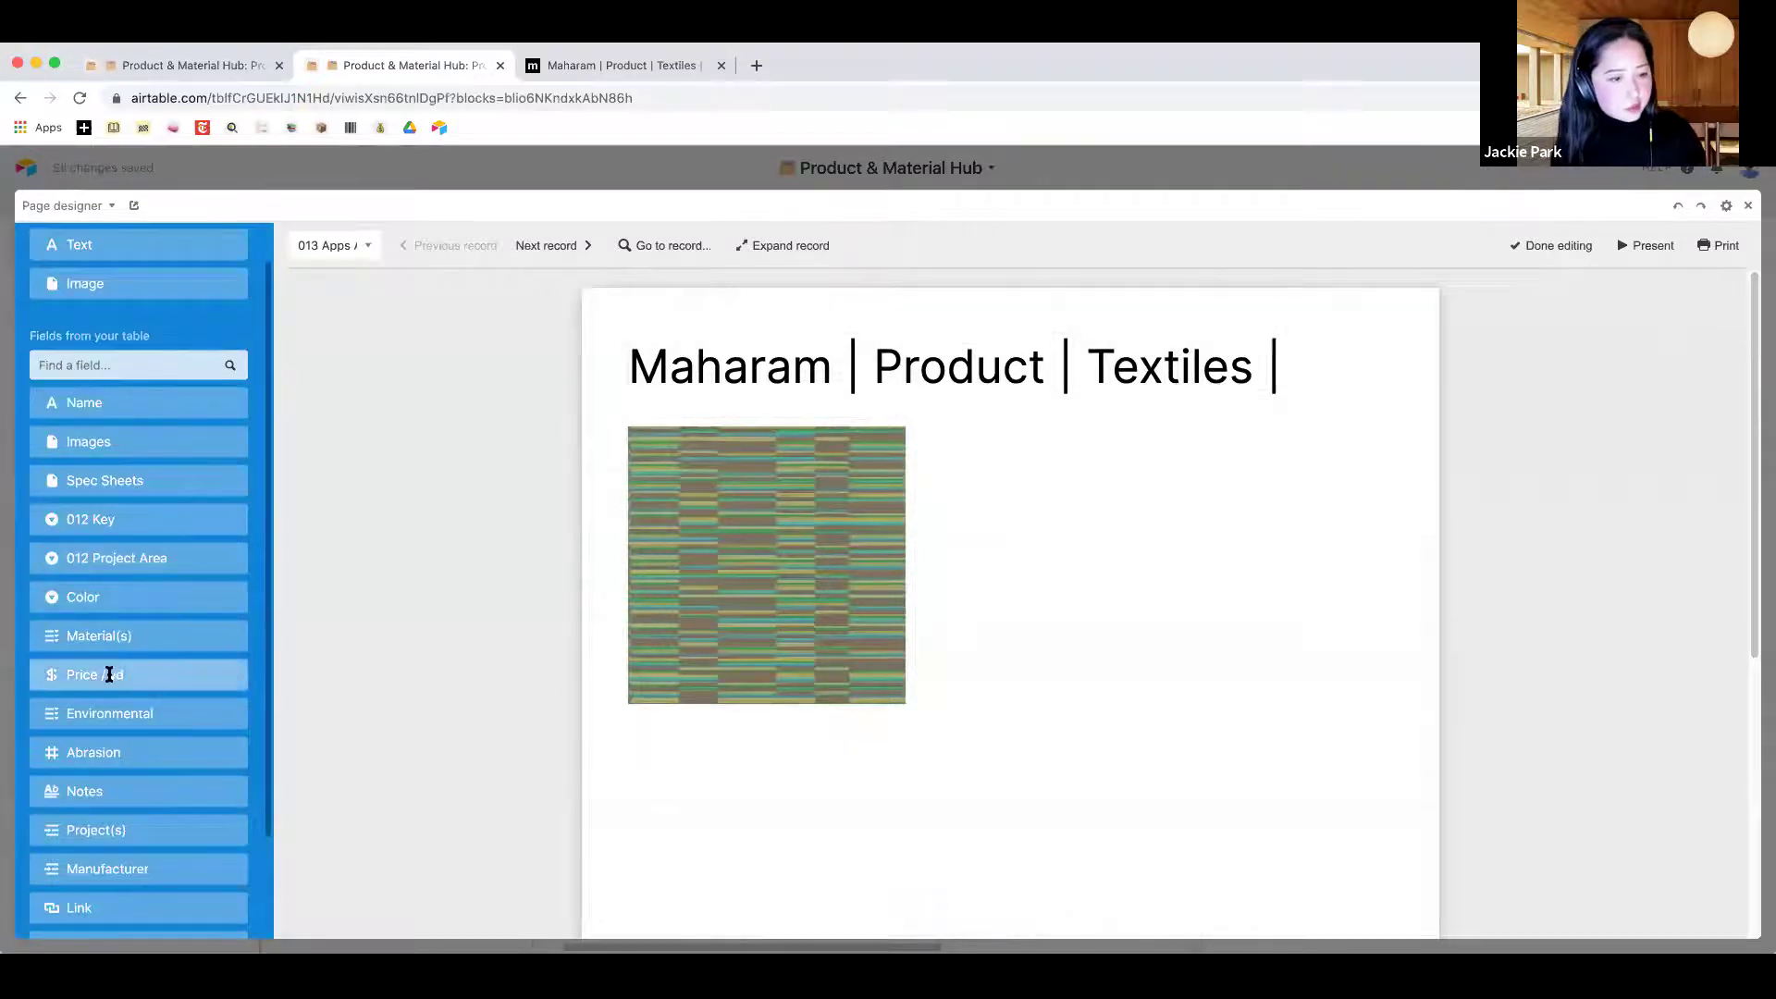
pyautogui.moveTo(999, 611); pyautogui.dragTo(1005, 497)
pyautogui.click(335, 556)
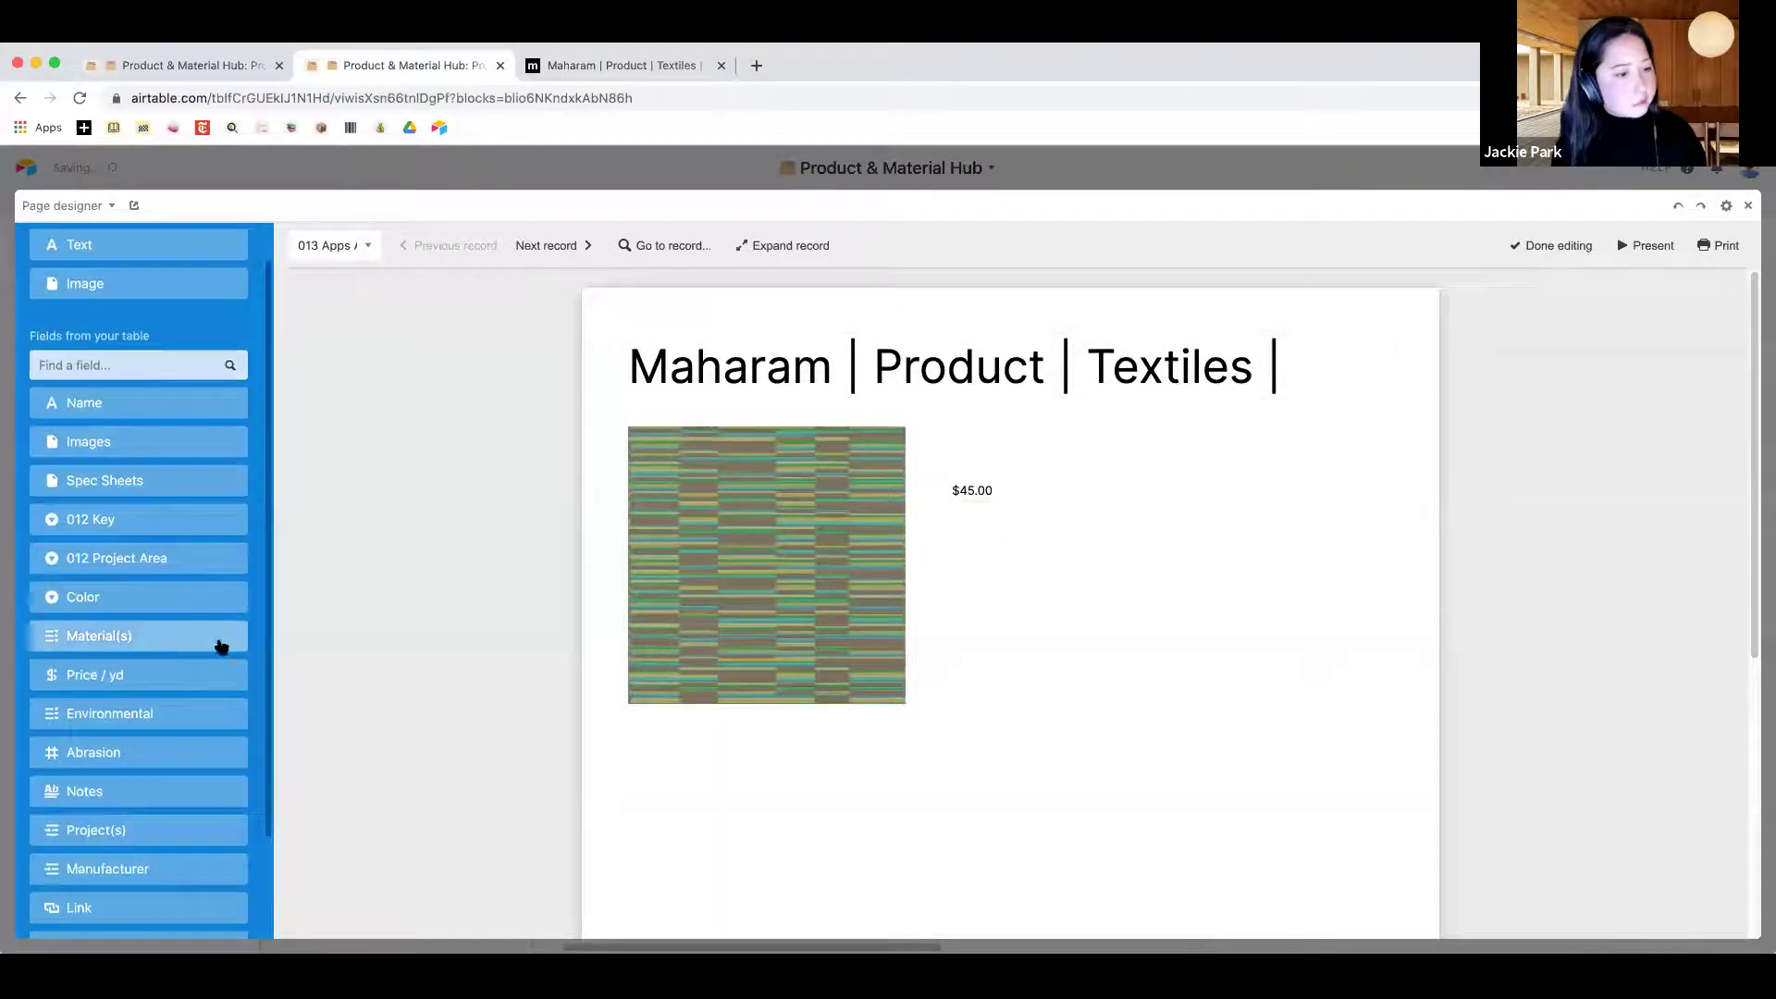
pyautogui.click(127, 751)
pyautogui.moveTo(1006, 618); pyautogui.dragTo(1006, 560)
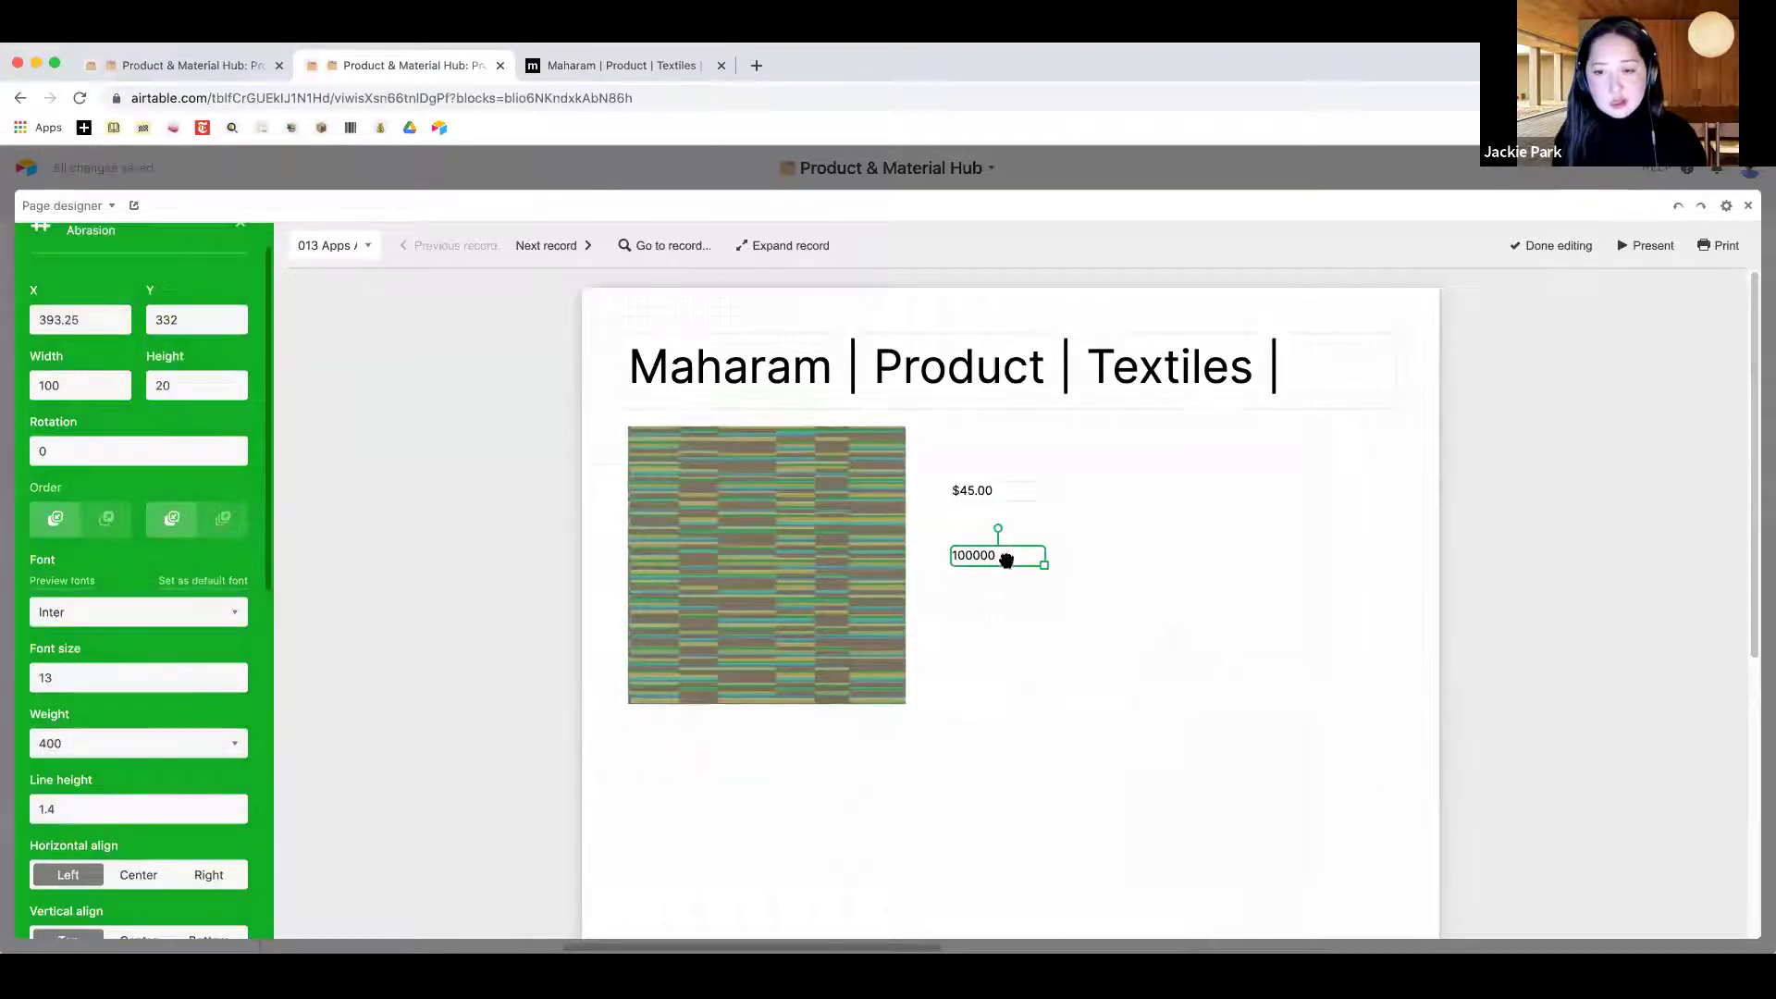
pyautogui.click(968, 523)
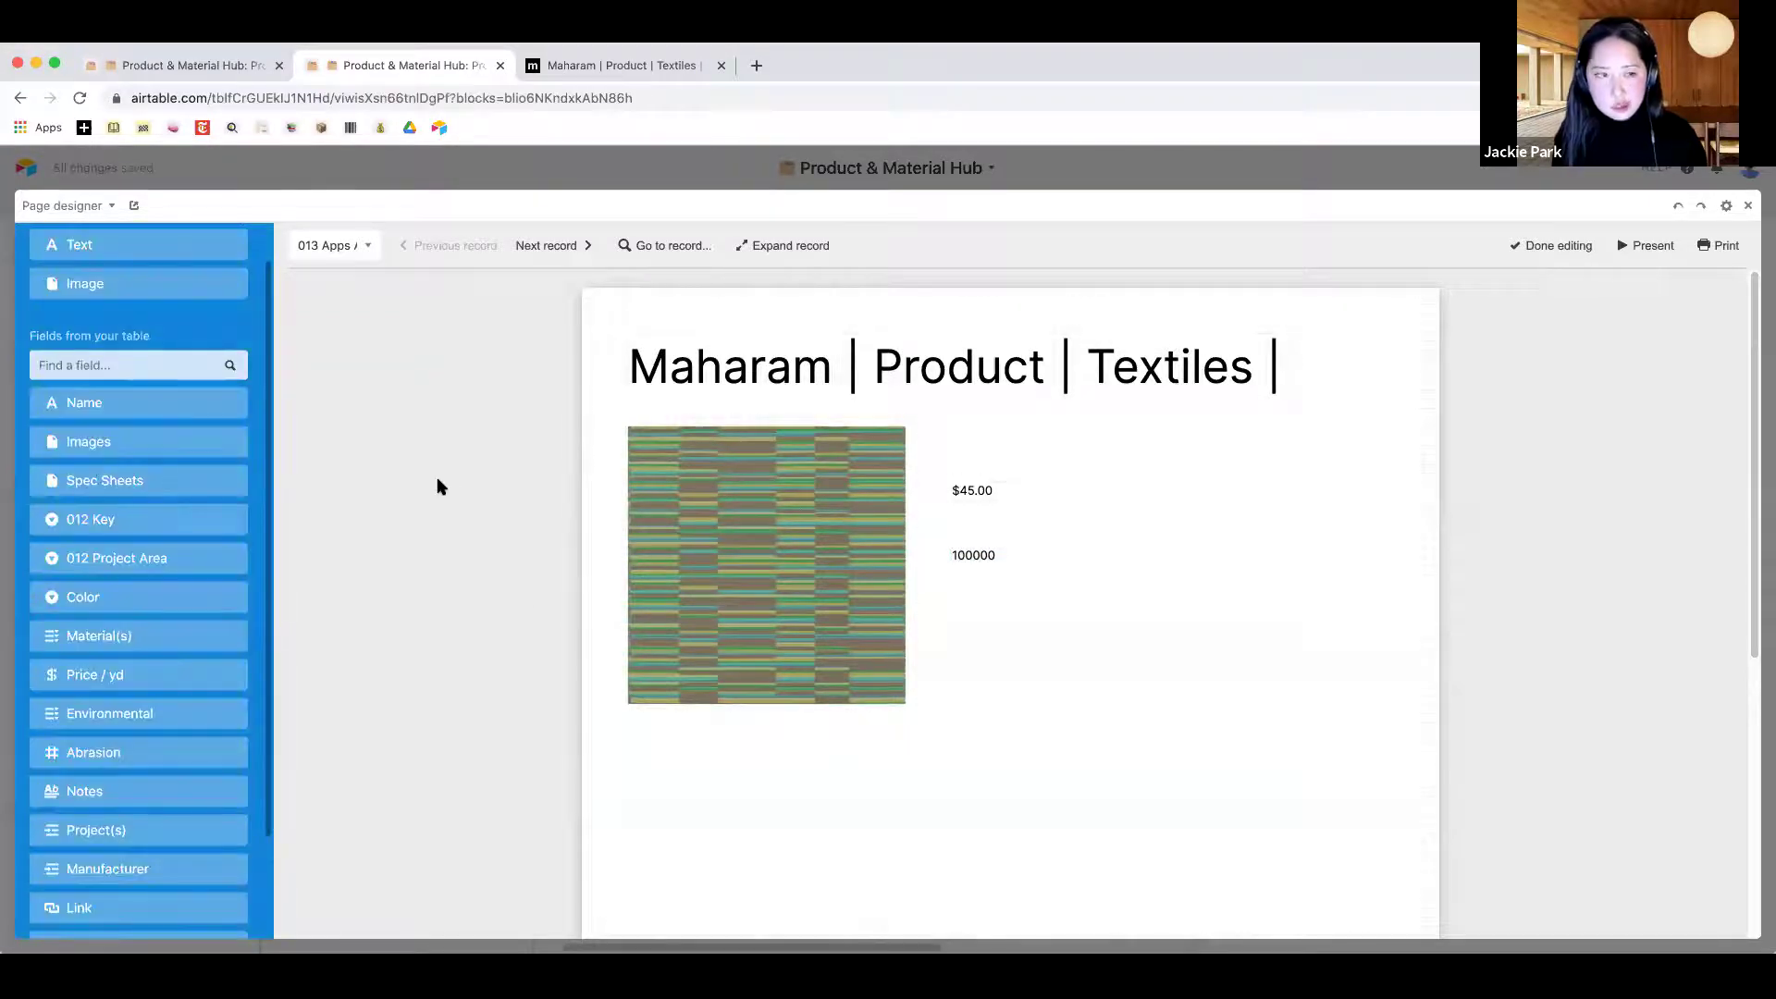
# Page forward through the product records to check the page design on other fabrics, and leave the expanded Page designer
pyautogui.click(551, 246)
pyautogui.click(552, 246)
pyautogui.click(551, 246)
pyautogui.click(551, 246)
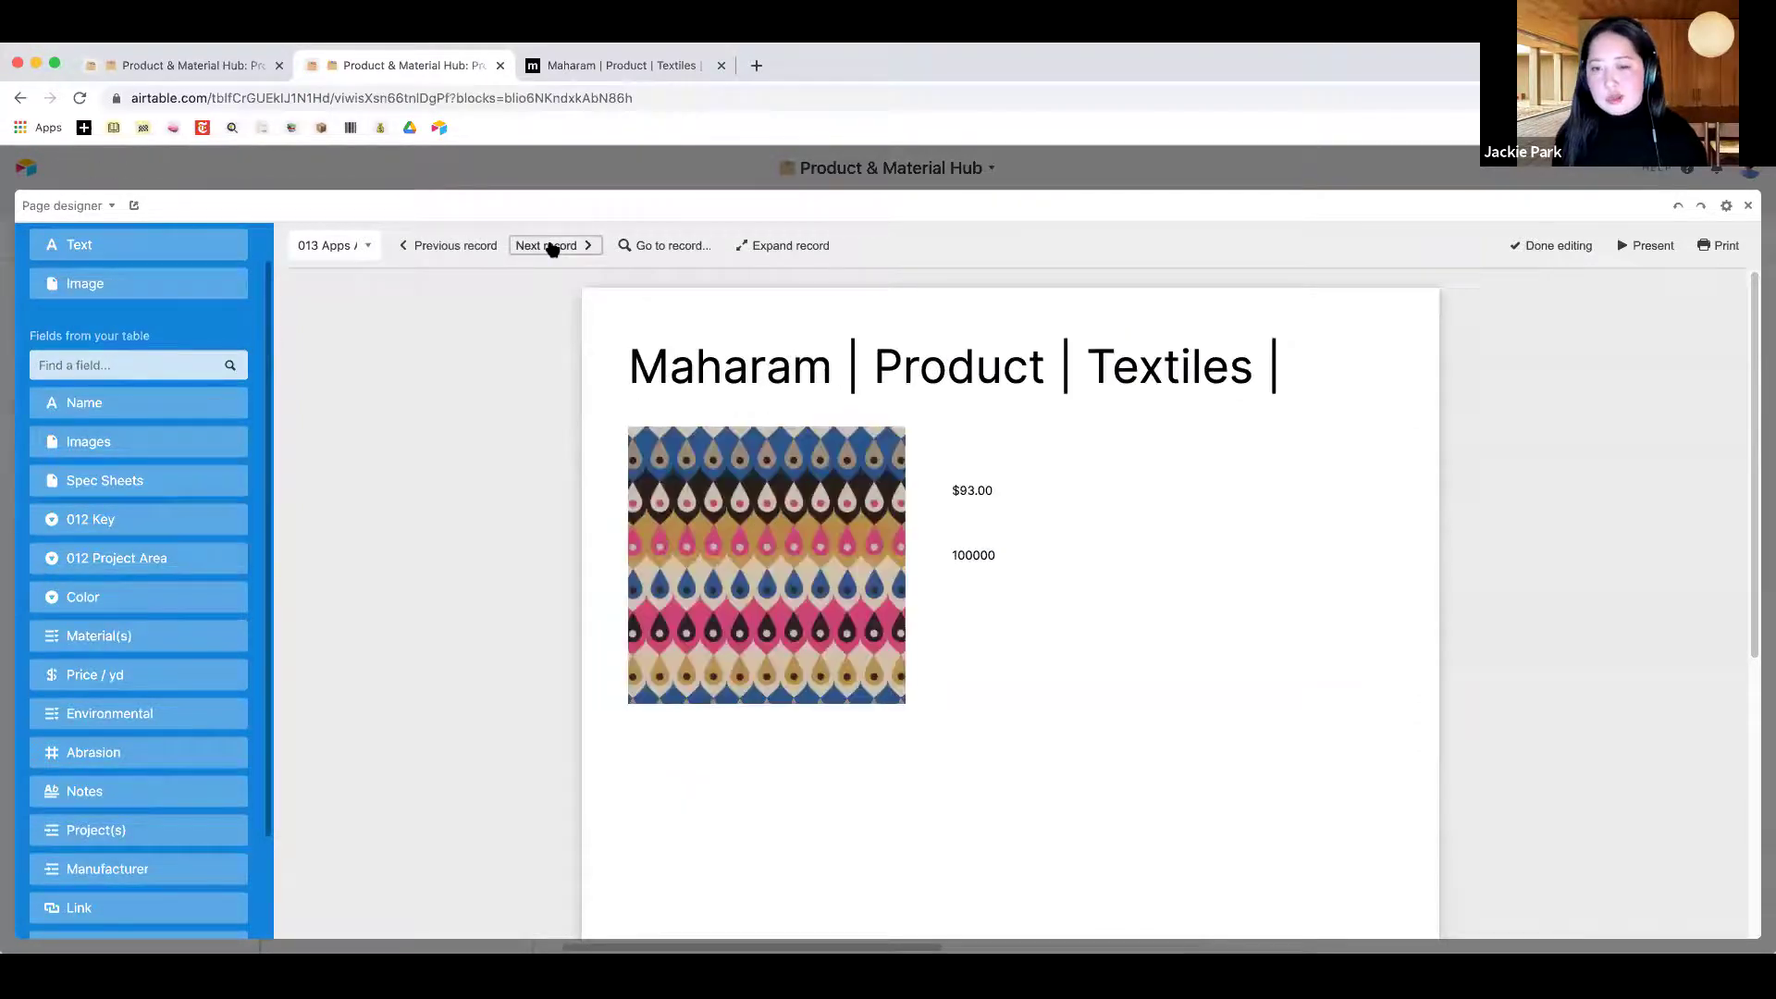
pyautogui.click(551, 247)
pyautogui.click(552, 246)
pyautogui.click(551, 246)
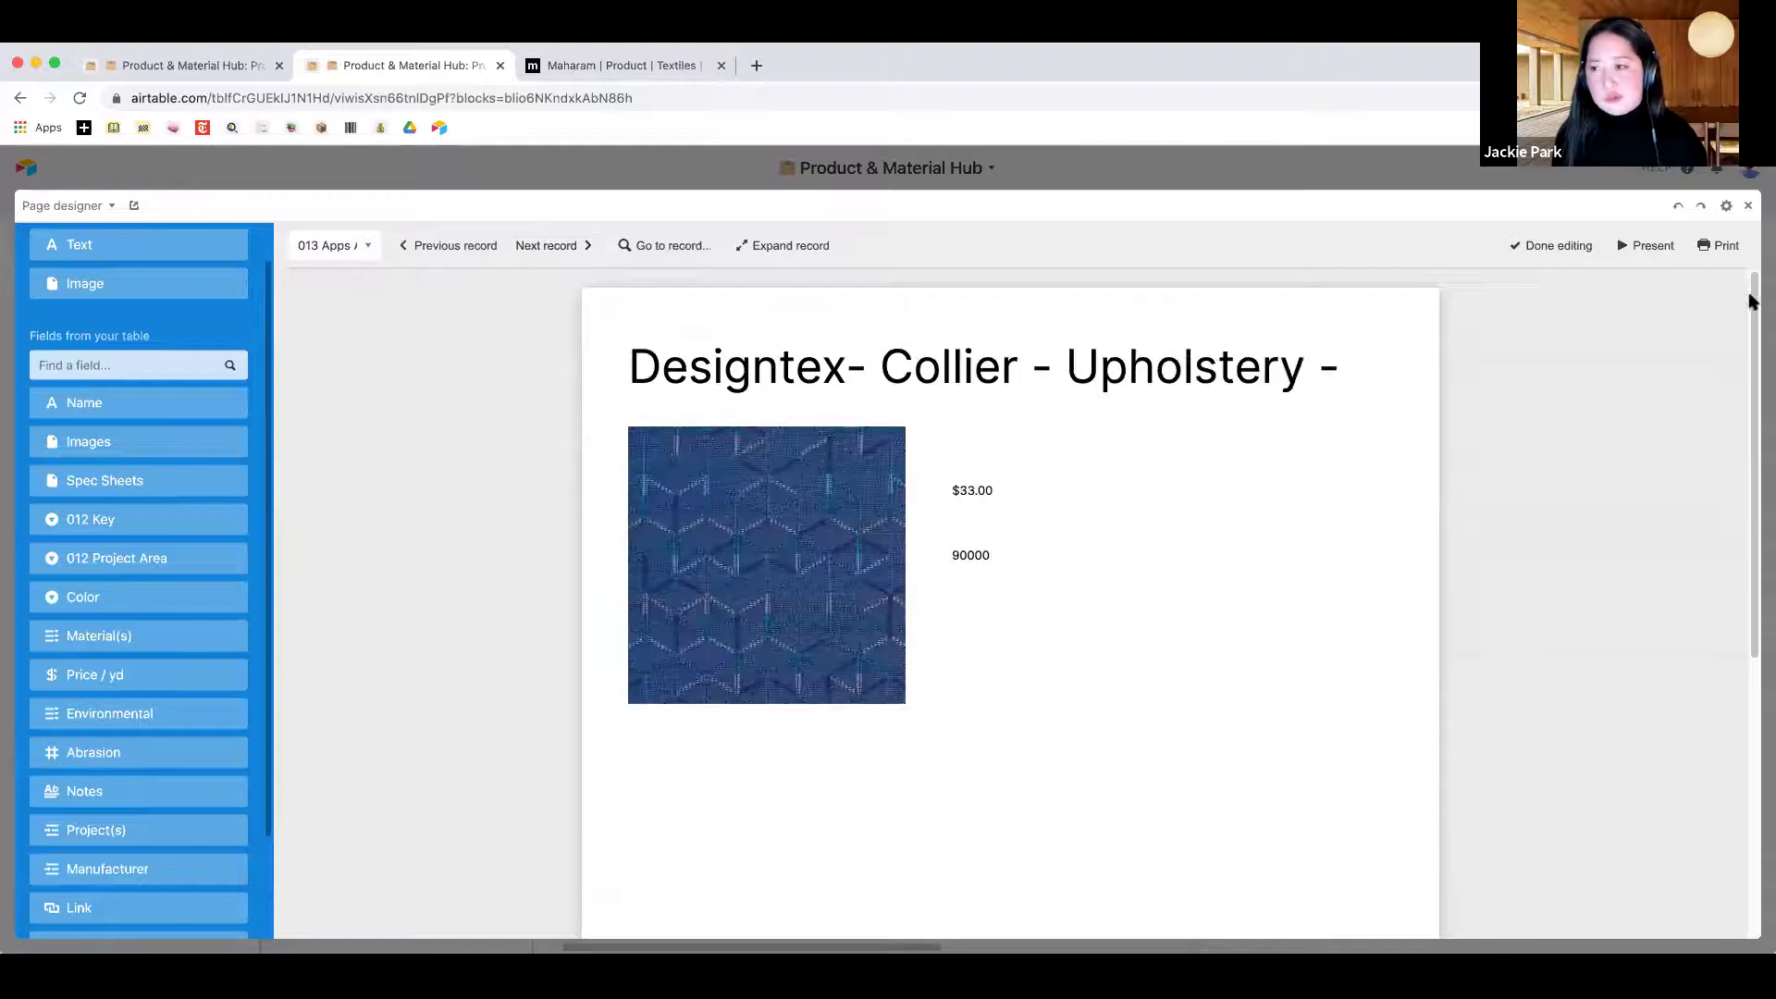
pyautogui.press('Escape')
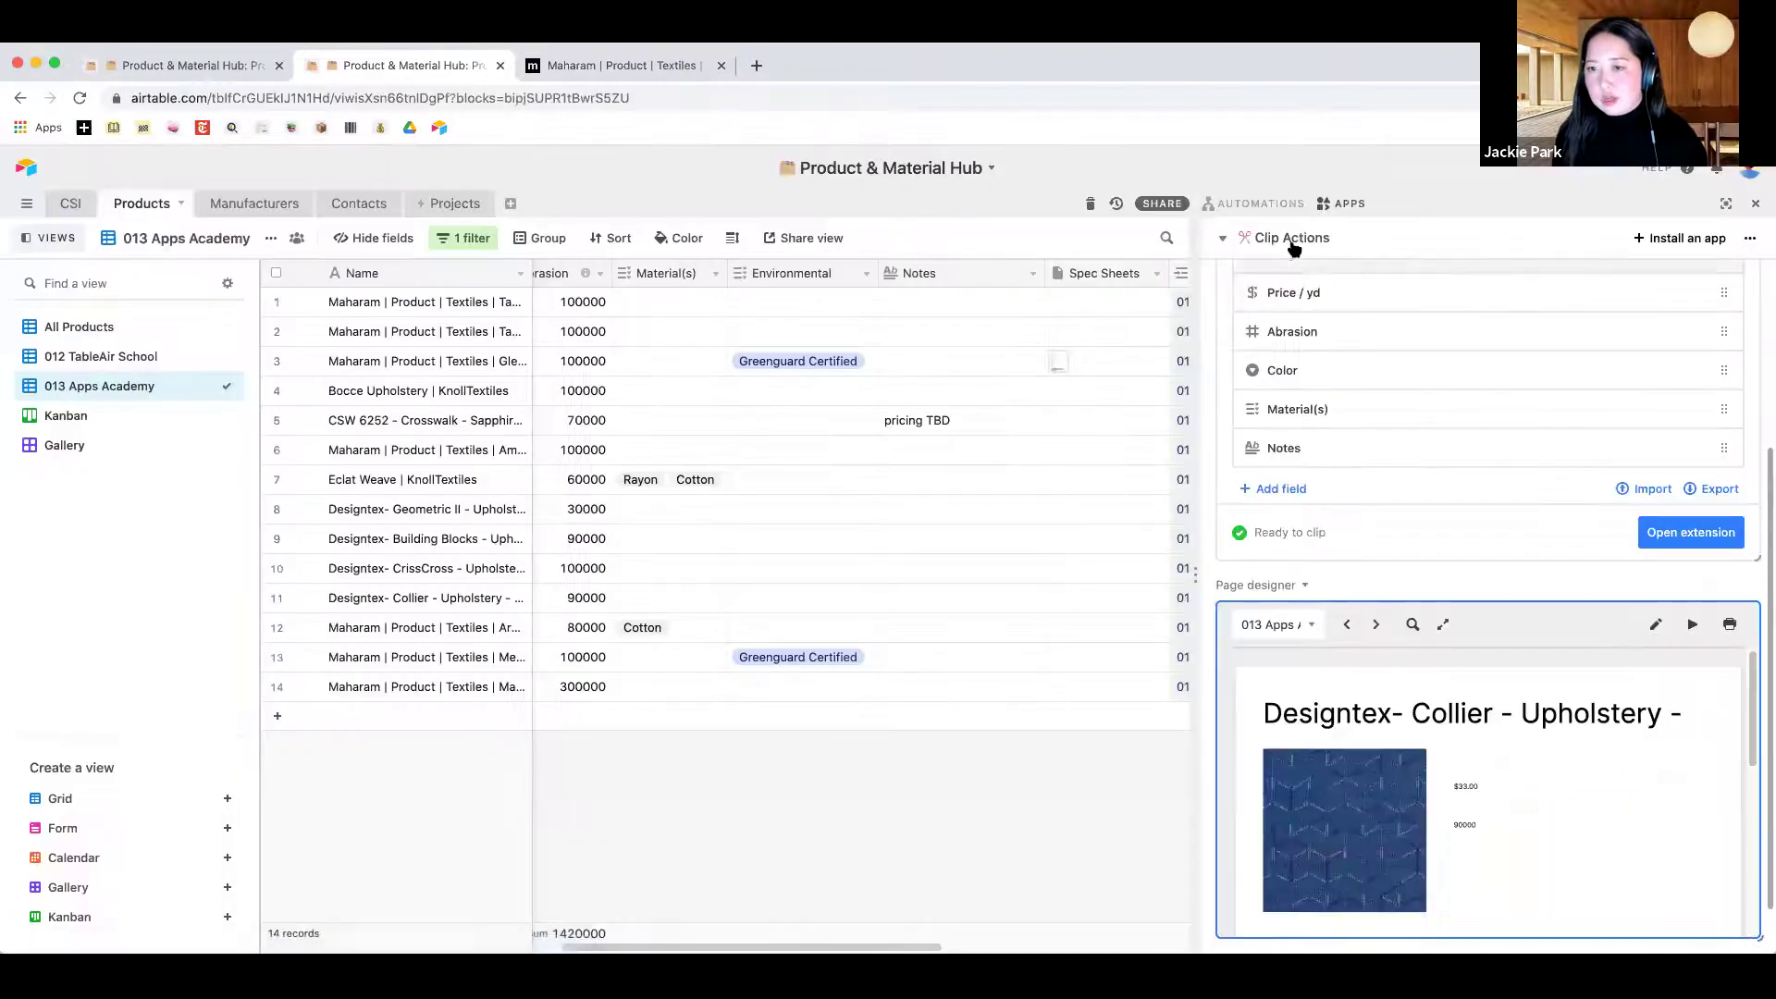
# Switch to the Layouts dashboard, present the Product Sheets layout full screen, browse several product pages and exit the presentation
pyautogui.click(1291, 238)
pyautogui.click(1327, 316)
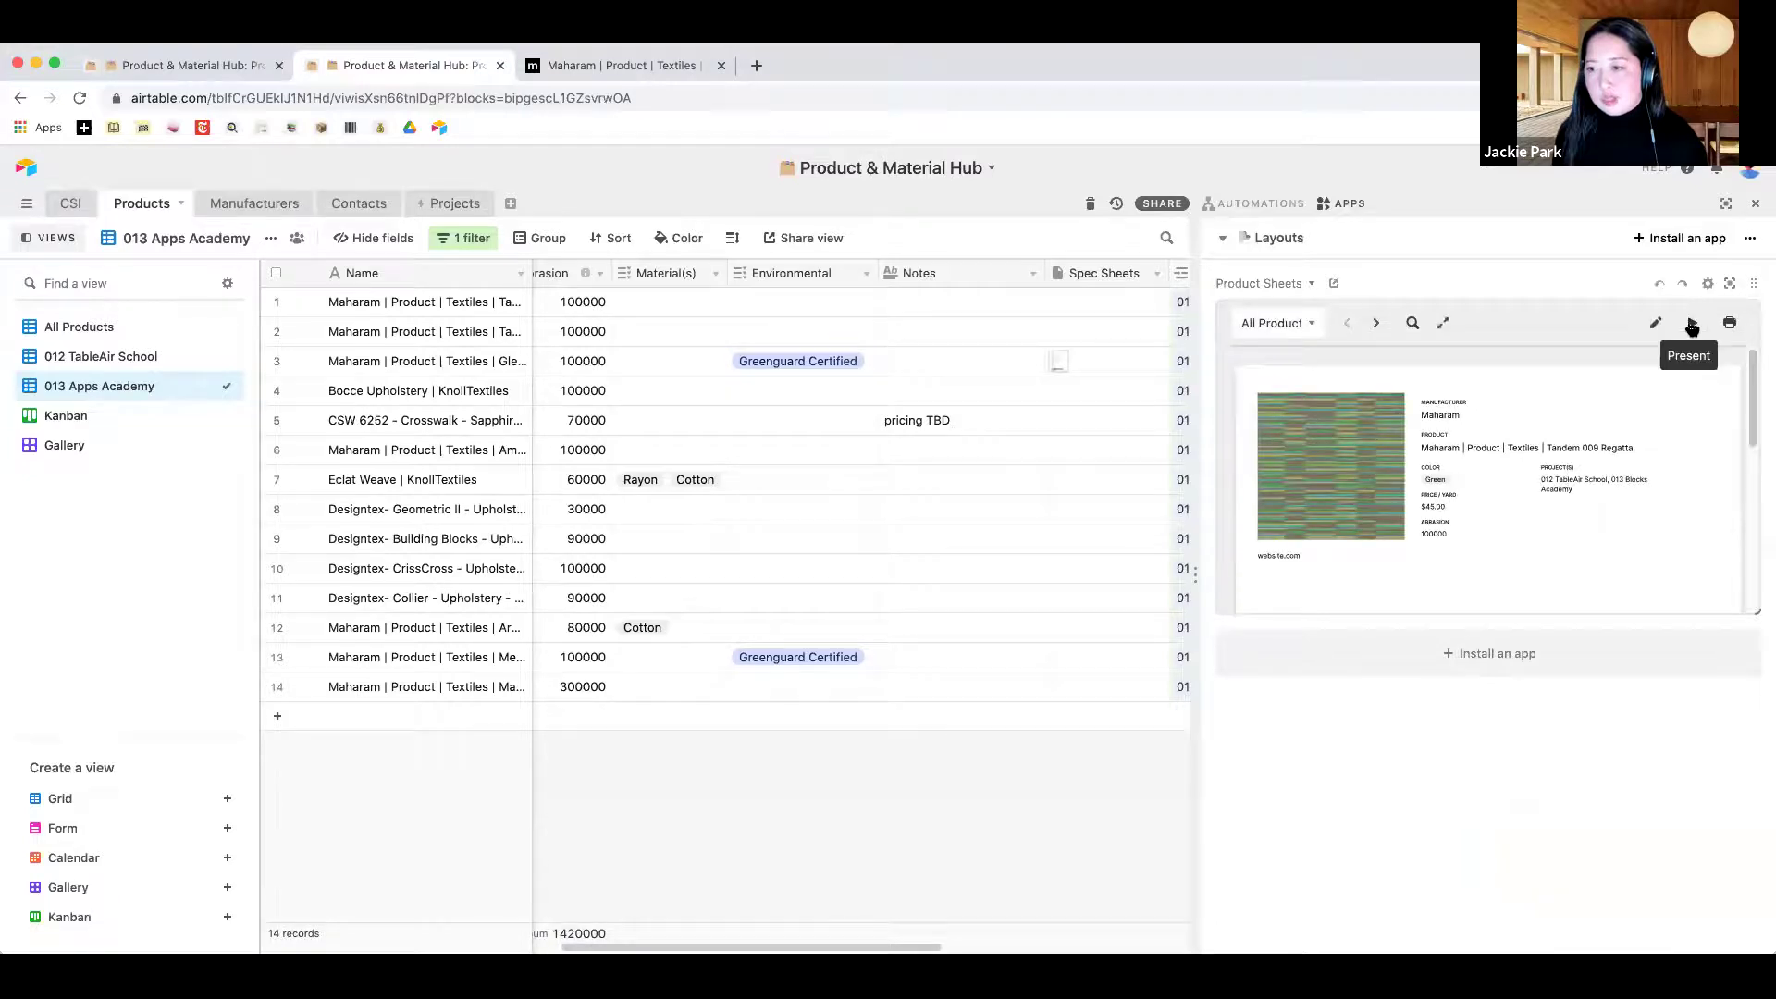
pyautogui.click(1692, 326)
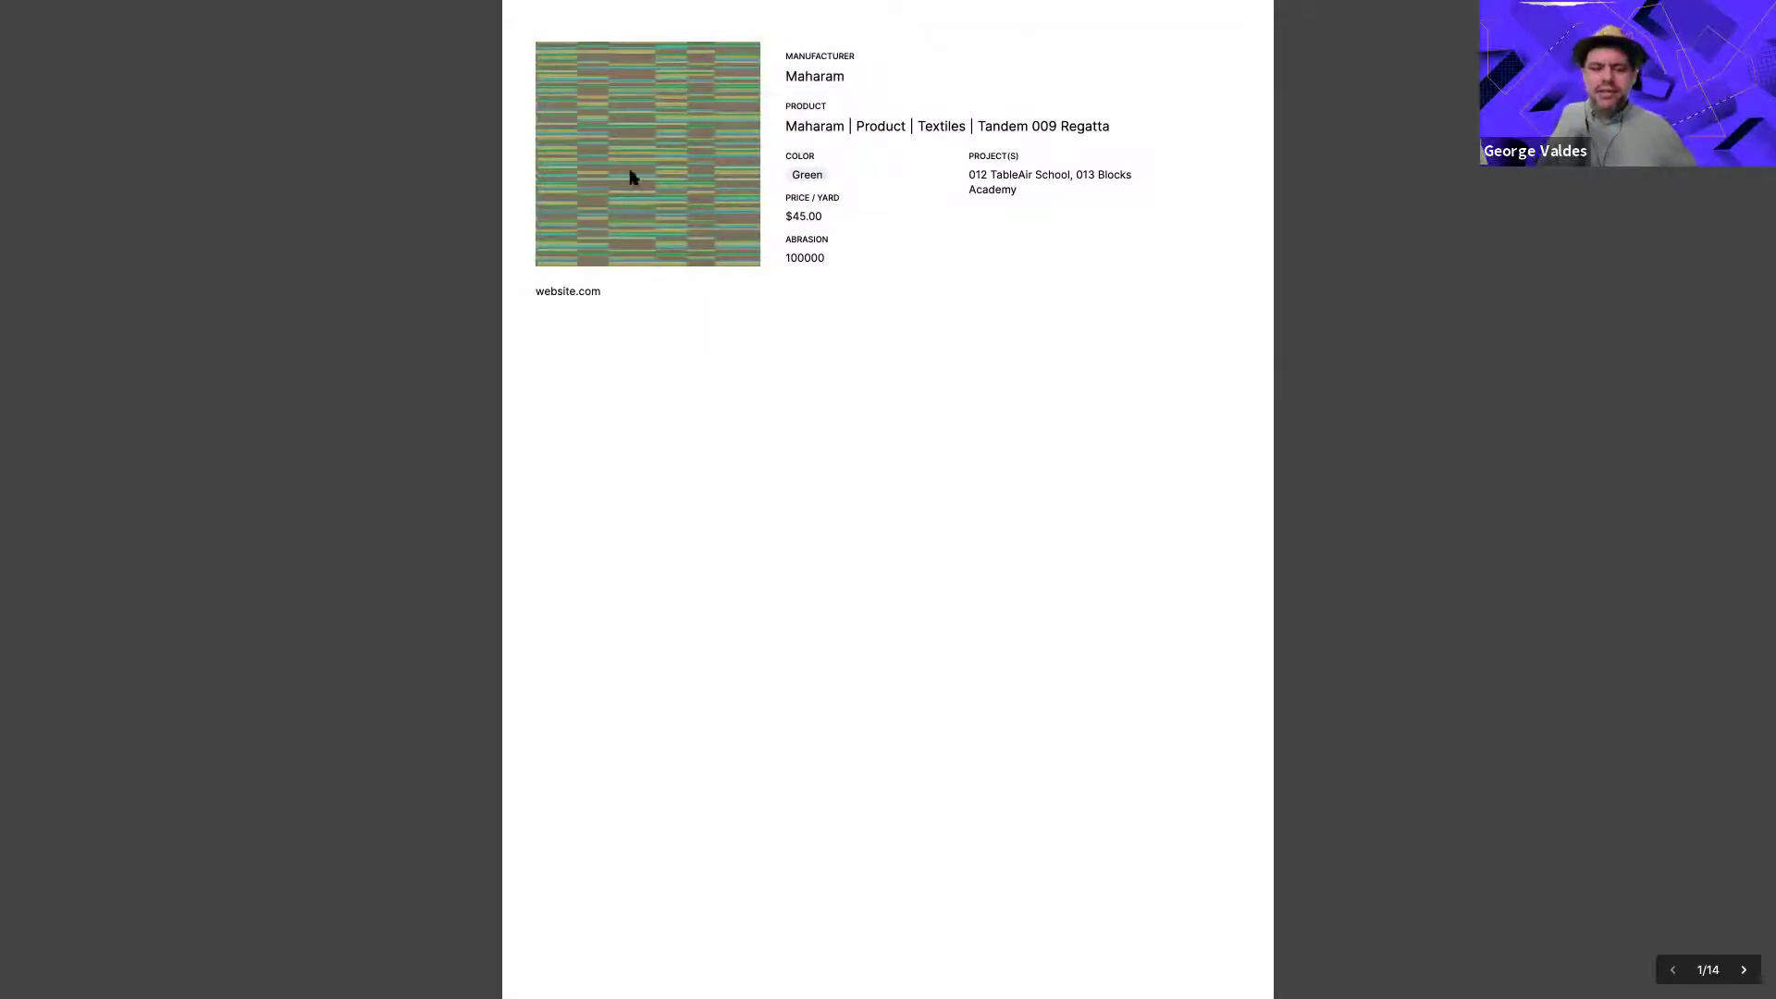
pyautogui.press('Right')
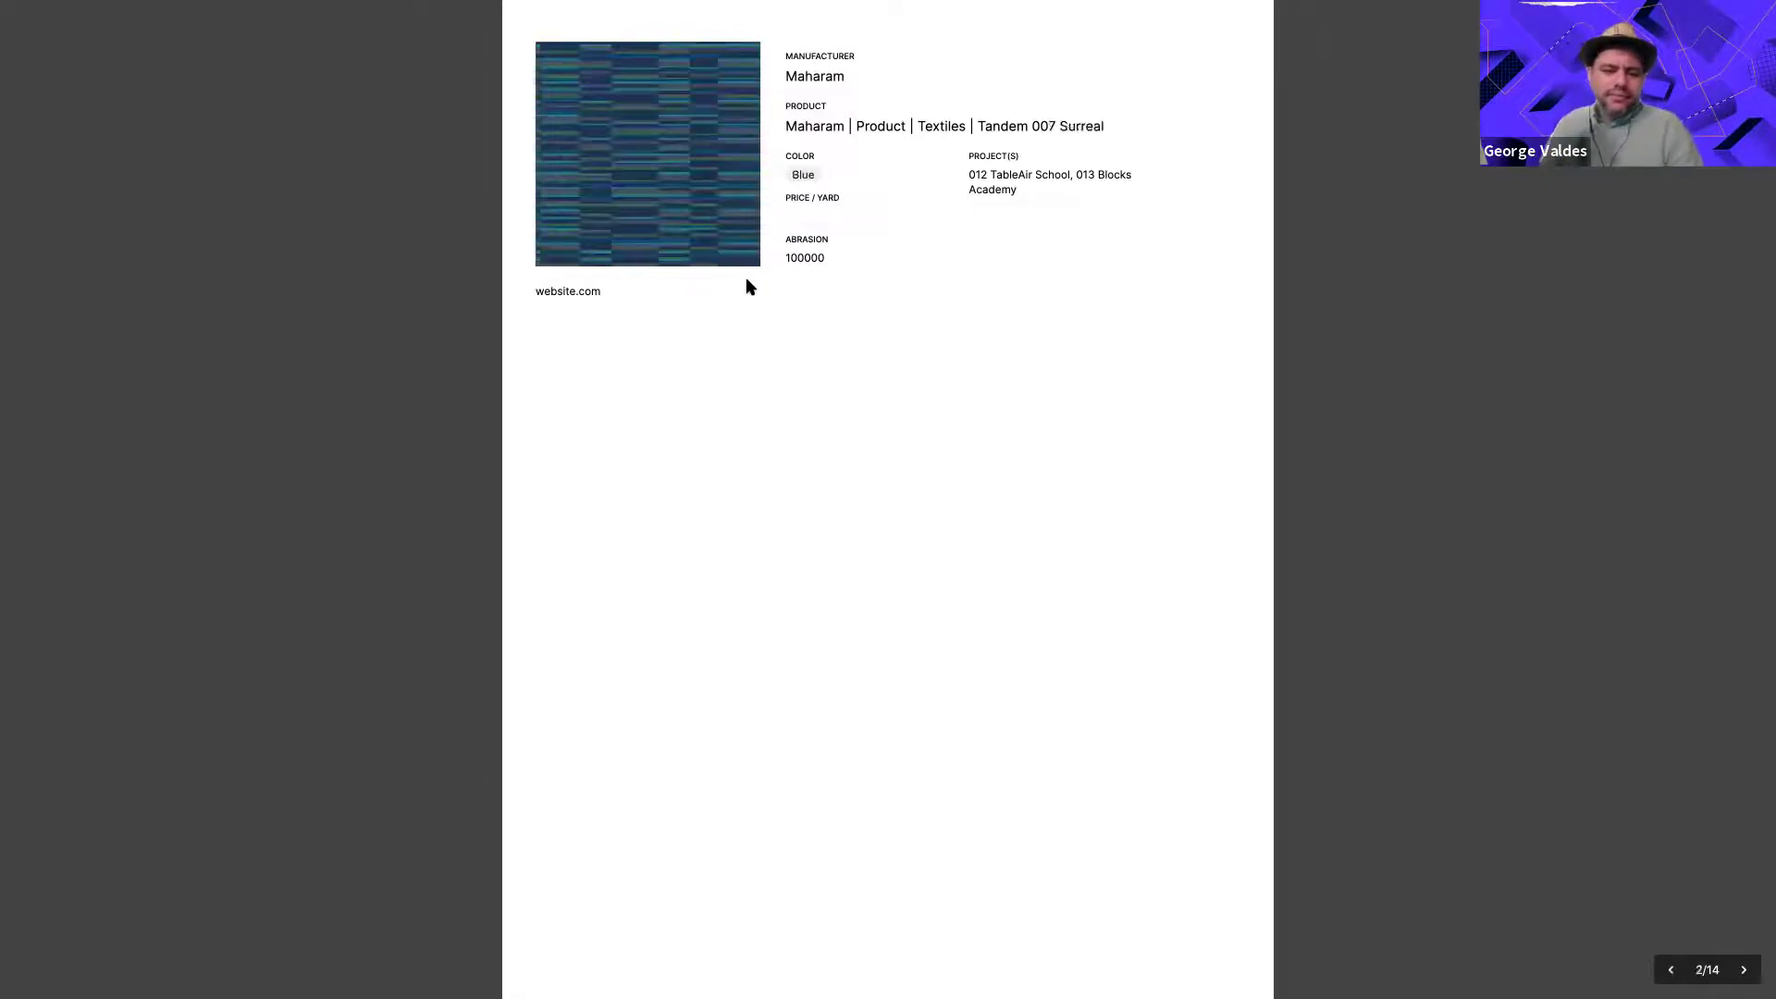
pyautogui.press('Right')
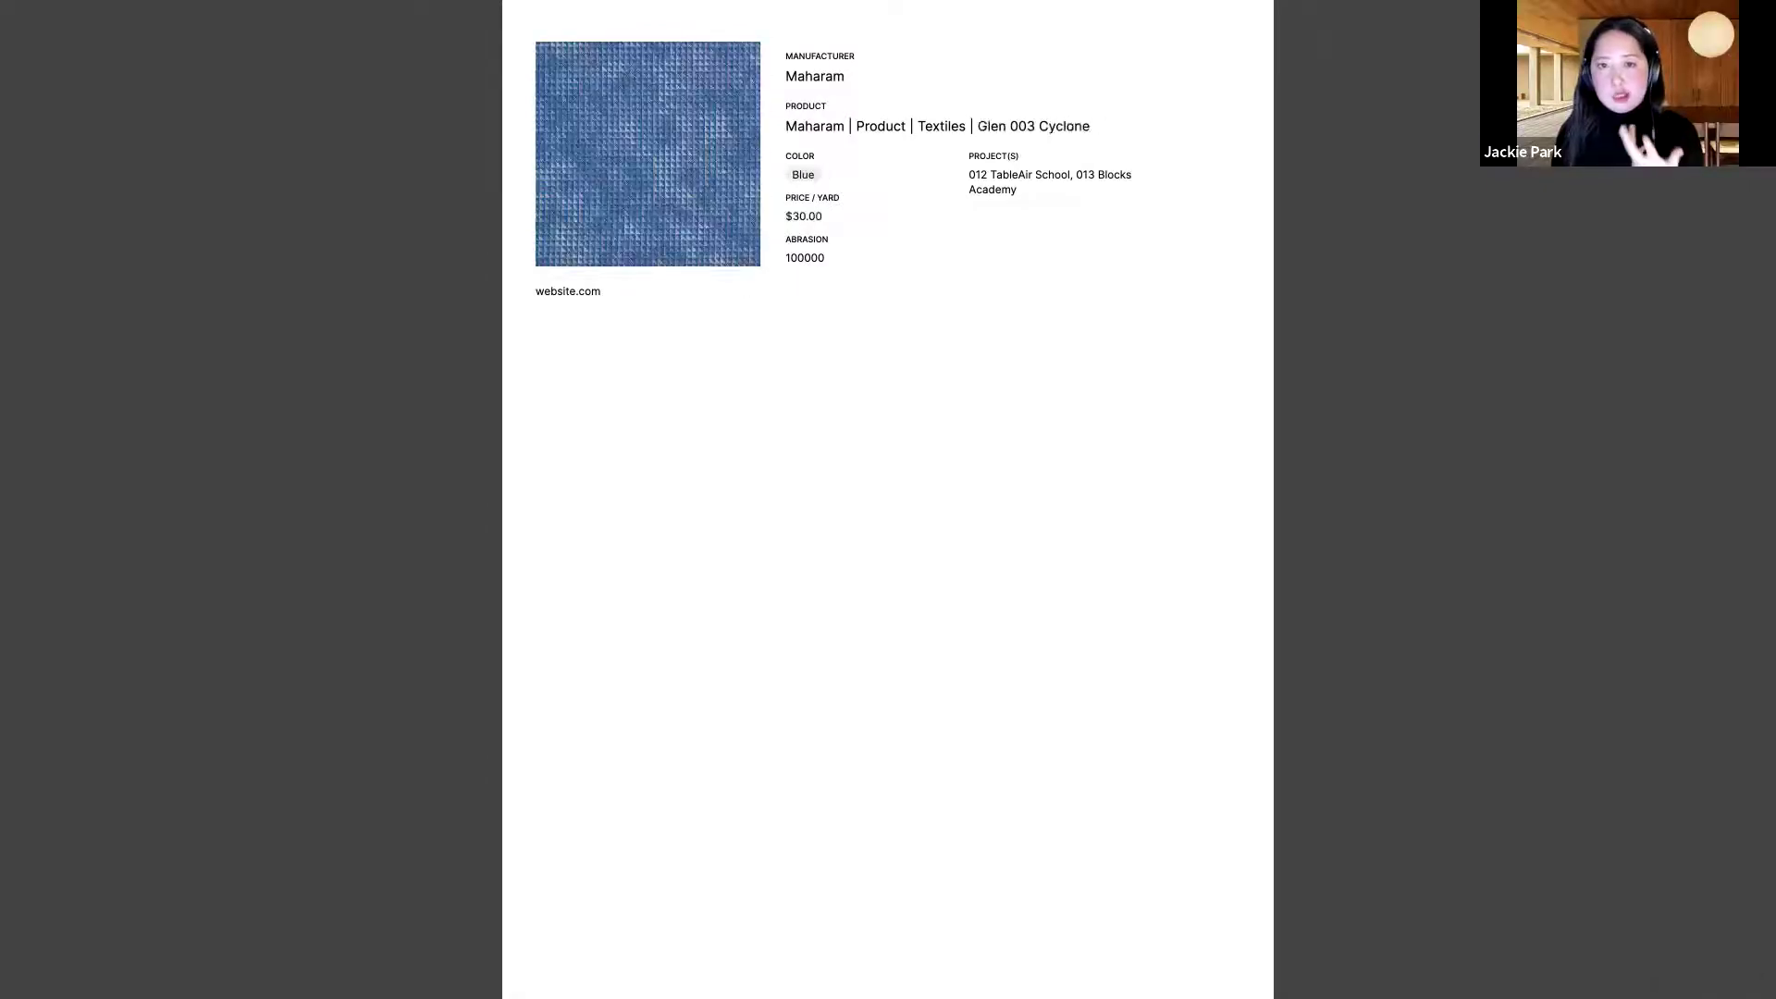
pyautogui.press('Right')
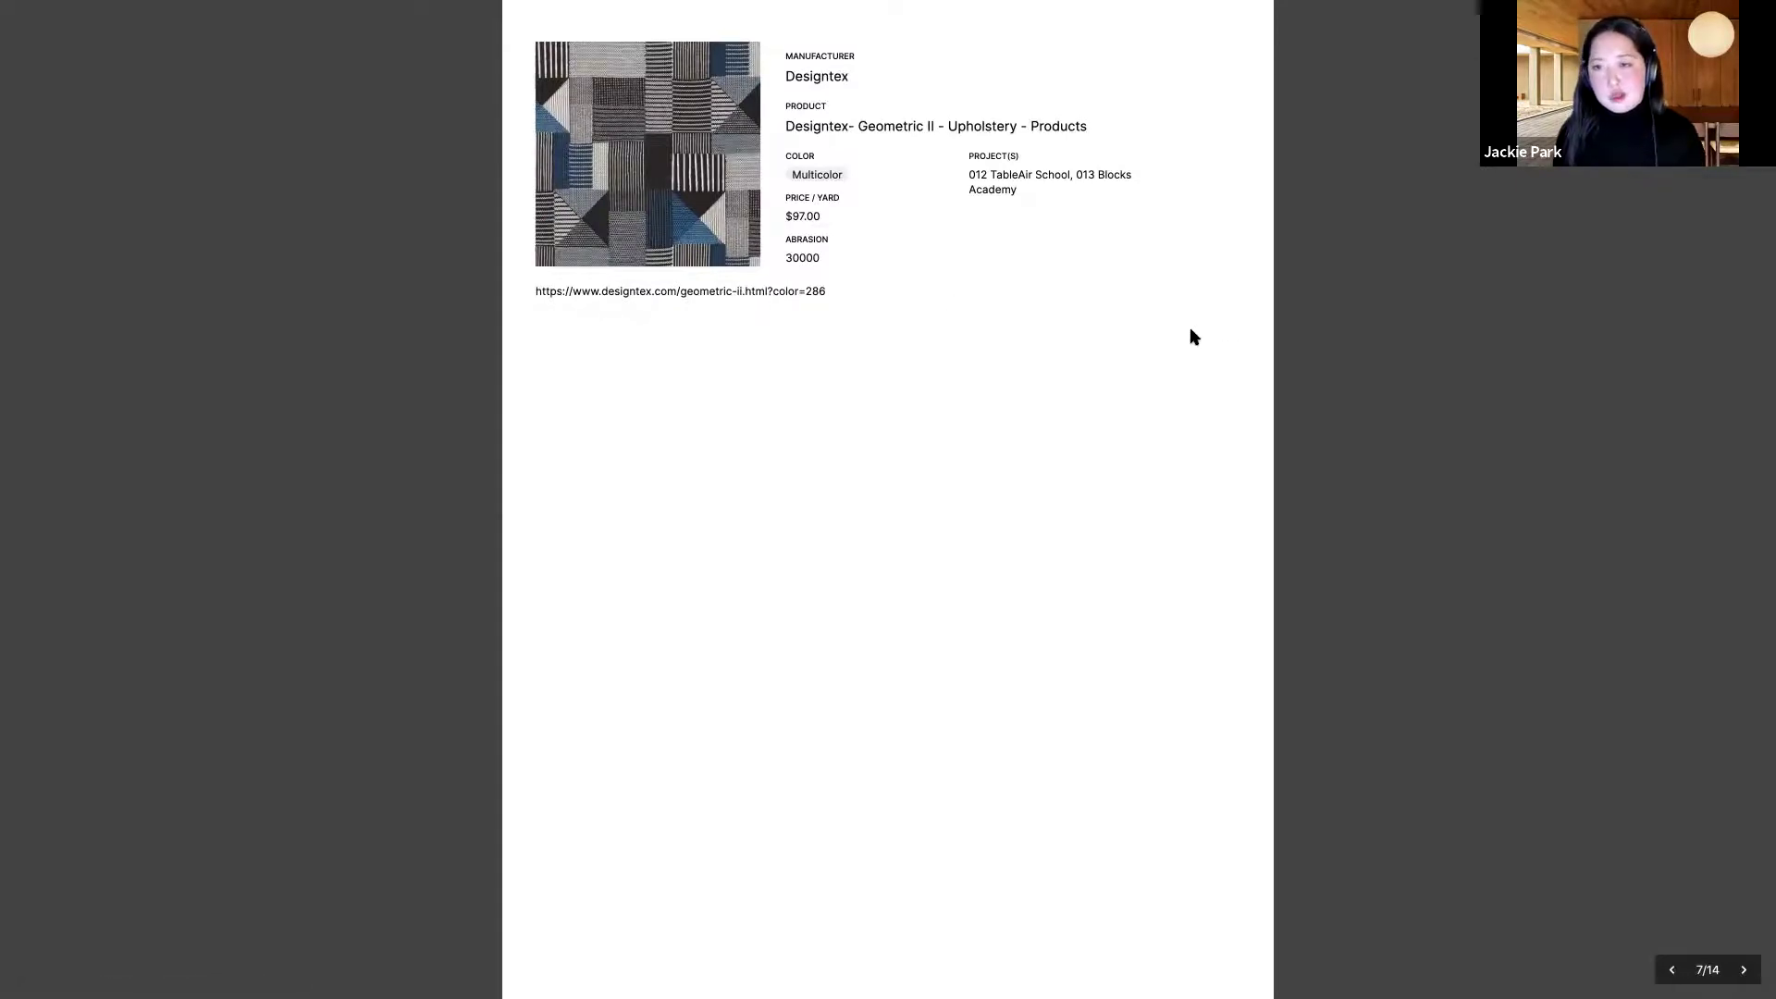
pyautogui.press('Escape')
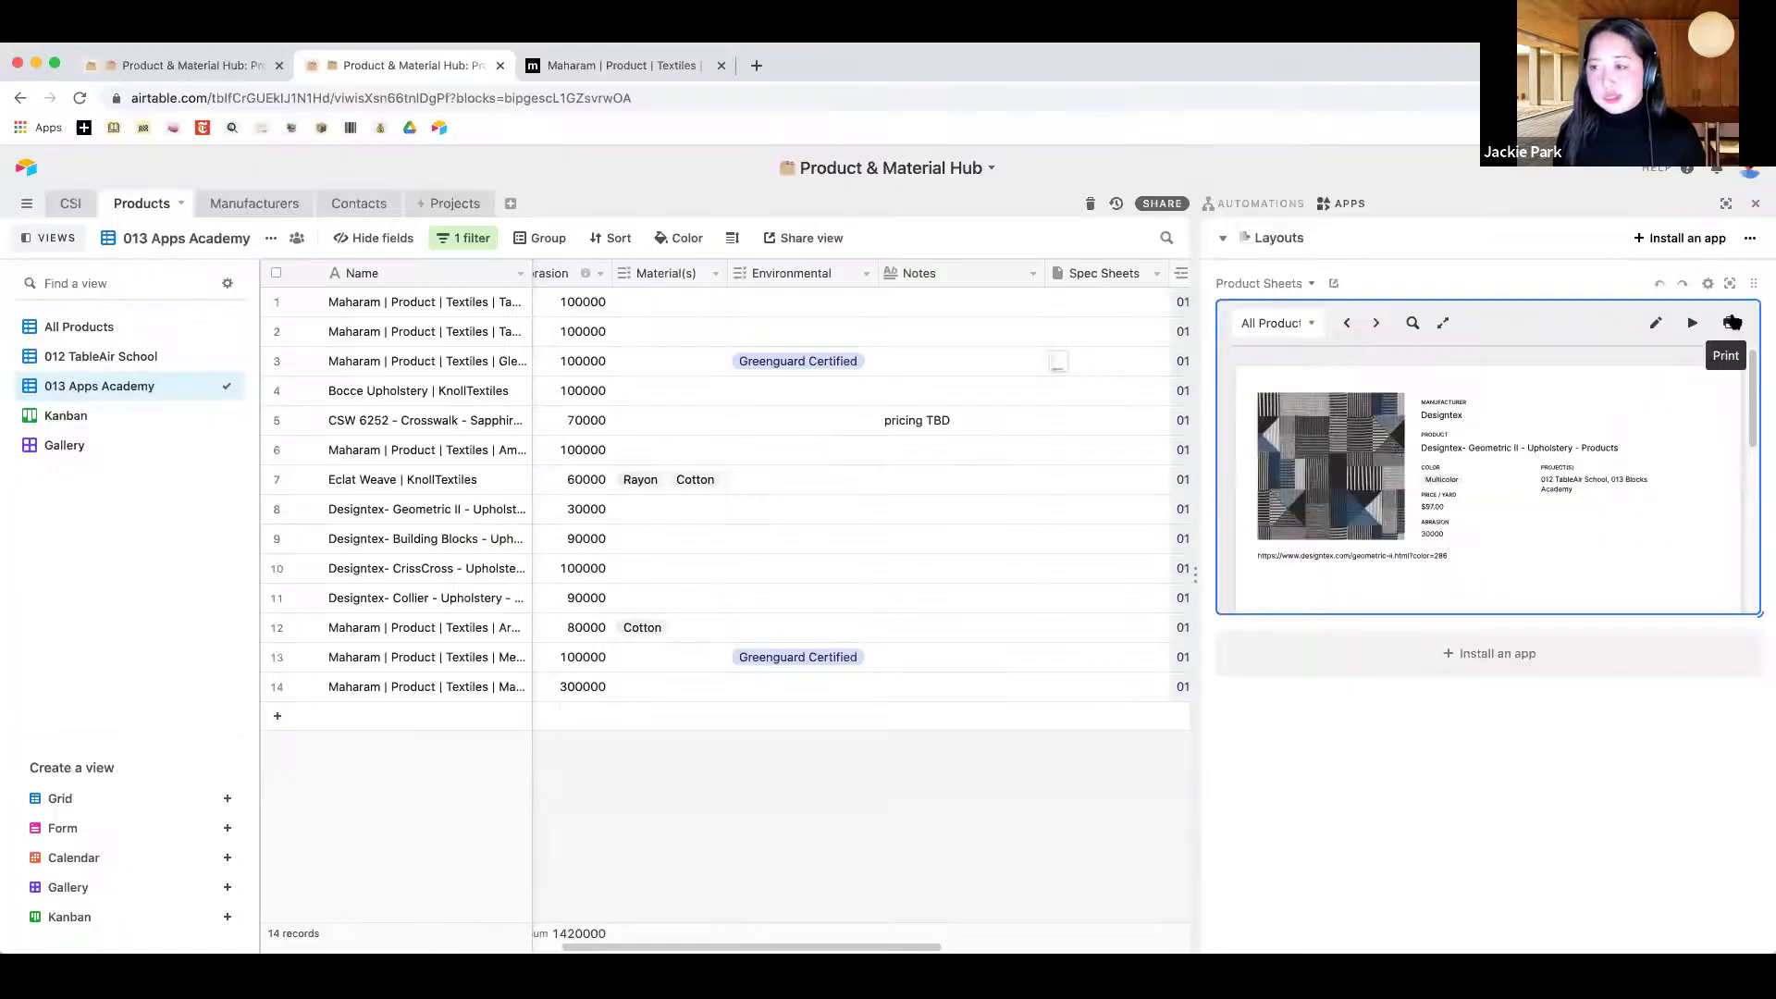
# Open the print output for the Product Sheets layout and dismiss it without printing
pyautogui.click(1731, 323)
pyautogui.press('Escape')
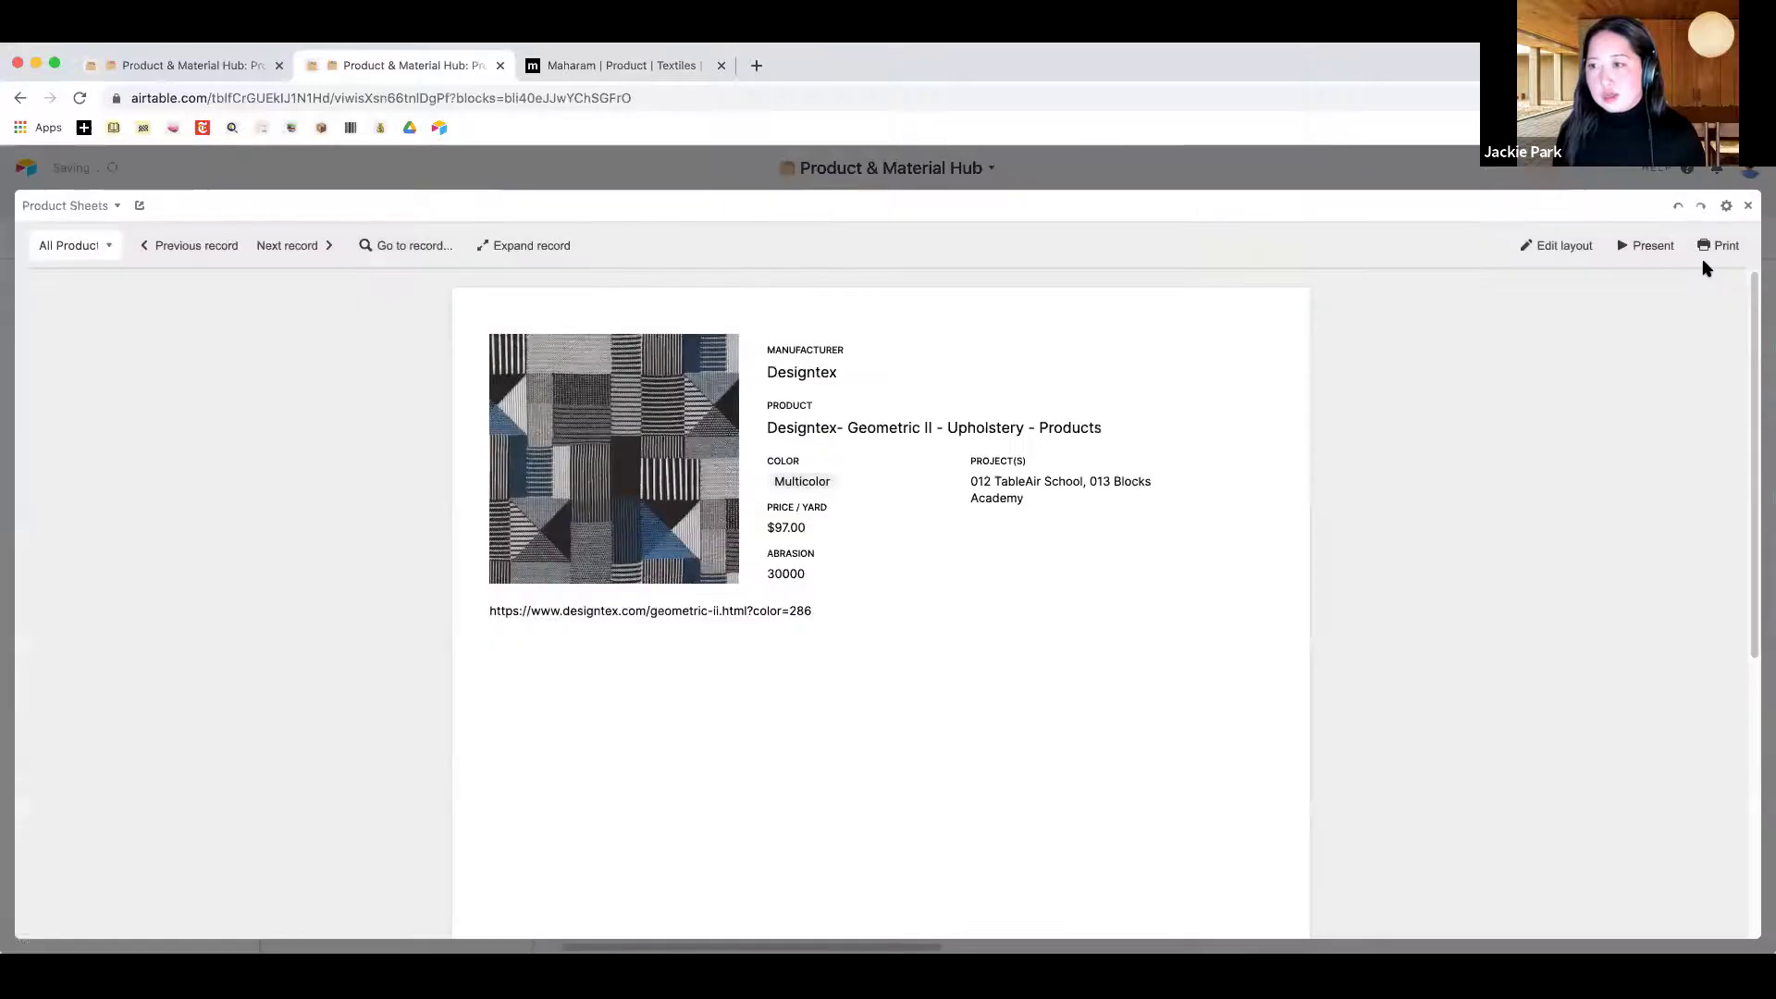